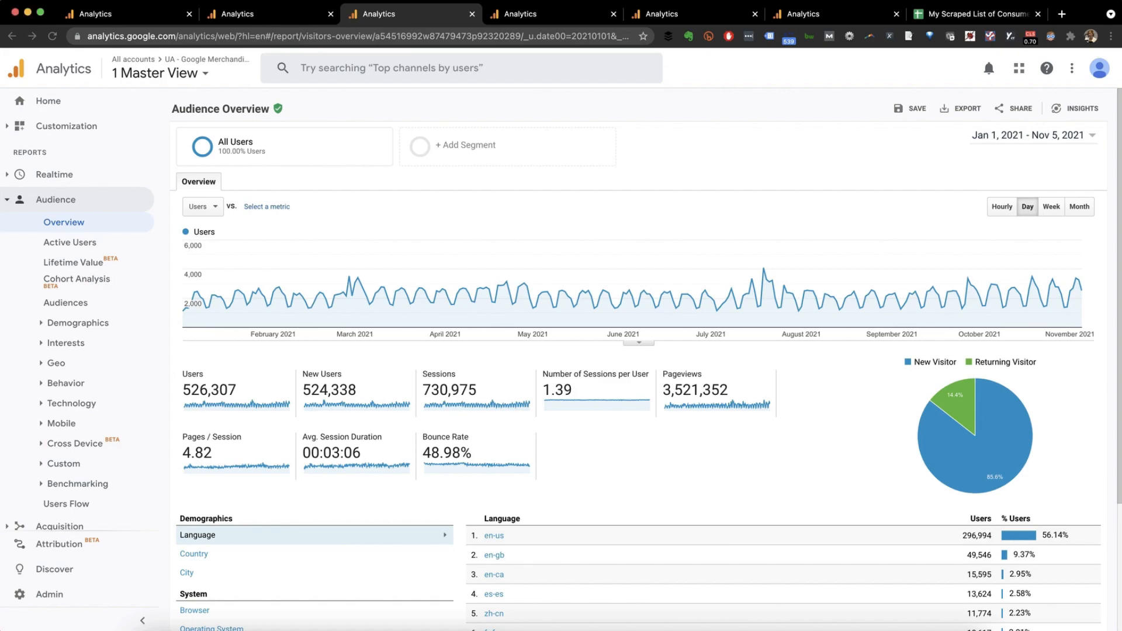
- Open the Channels report for all acquisition traffic
{"action": "scroll", "coordinate": [76, 374], "scroll_direction": "down", "scroll_amount": 2}
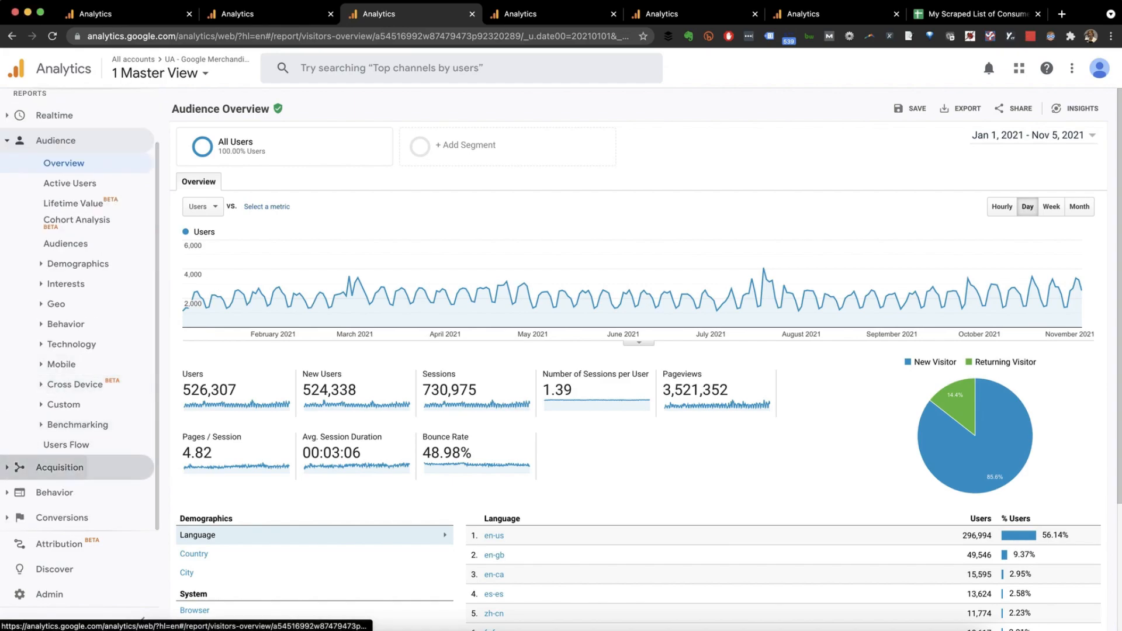
{"action": "left_click", "coordinate": [58, 467]}
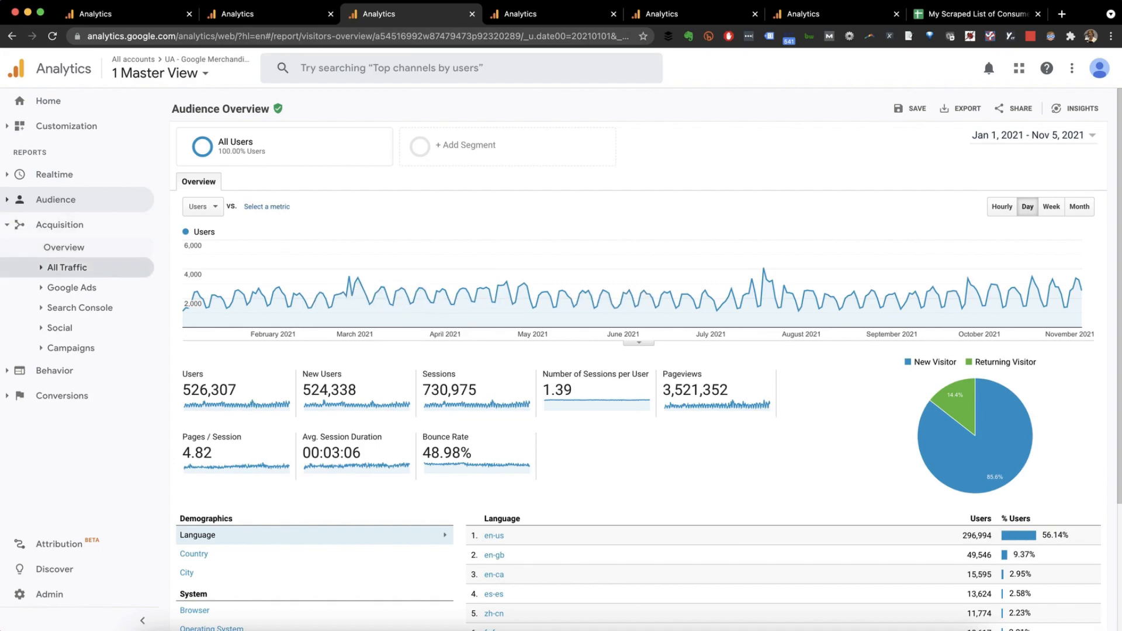
{"action": "left_click", "coordinate": [67, 267]}
{"action": "left_click", "coordinate": [75, 287]}
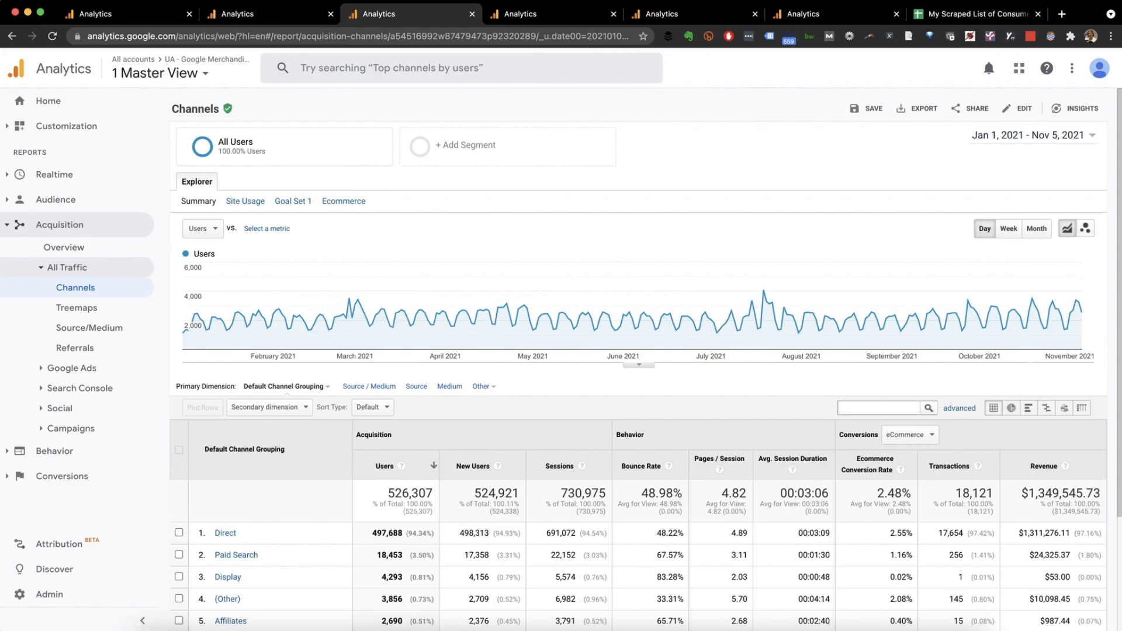
- Filter the channels table with the regular expression direct|display
{"action": "left_click", "coordinate": [878, 408]}
{"action": "type", "text": "direct|display"}
{"action": "left_click", "coordinate": [959, 408]}
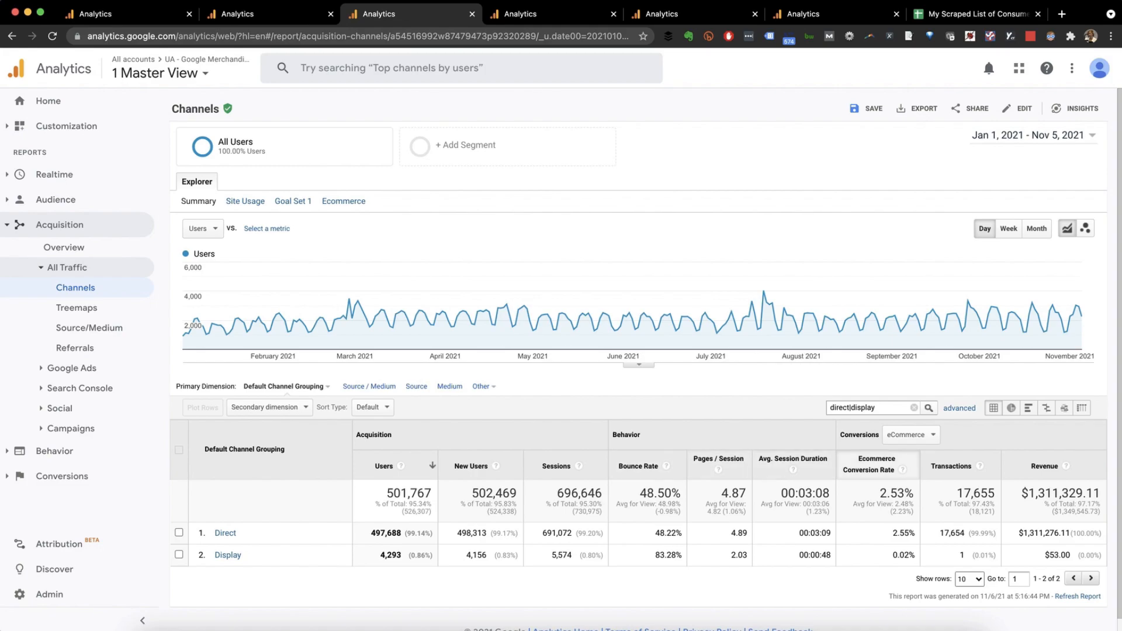
- Clear the channel filter and check the match types offered by the advanced filter, including Matching RegExp
{"action": "left_click", "coordinate": [914, 408]}
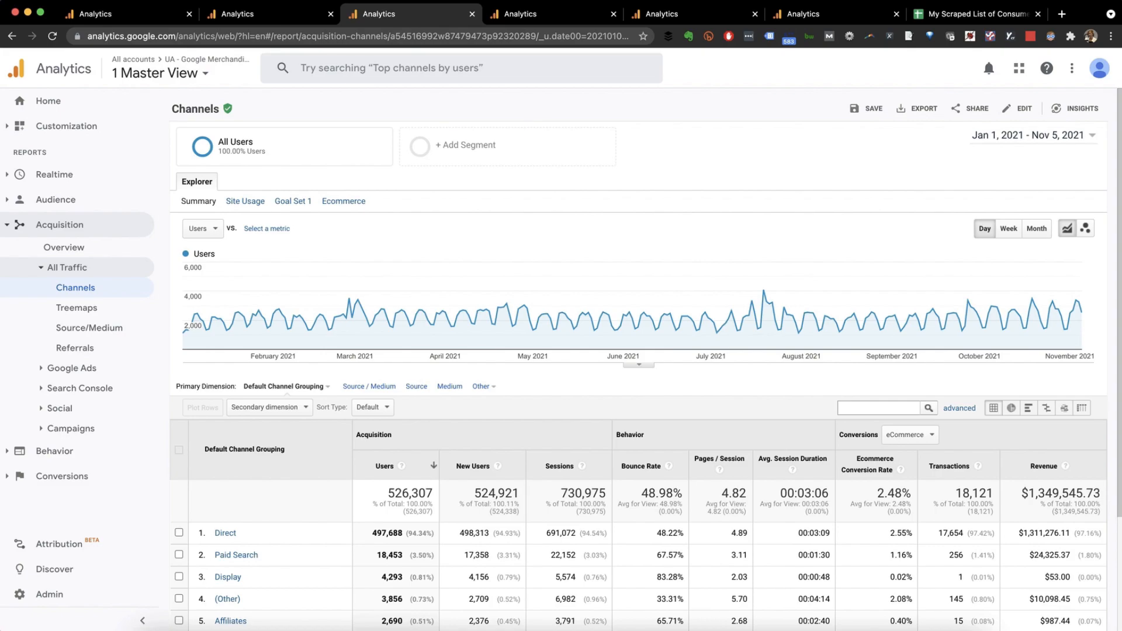
{"action": "left_click", "coordinate": [959, 407]}
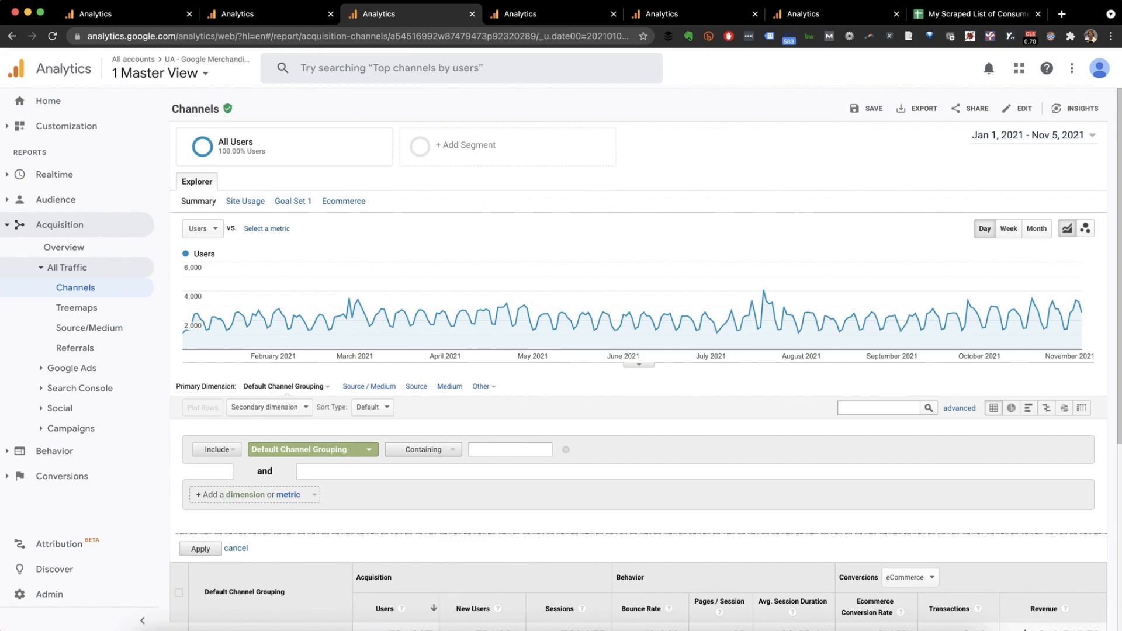
{"action": "left_click", "coordinate": [423, 450]}
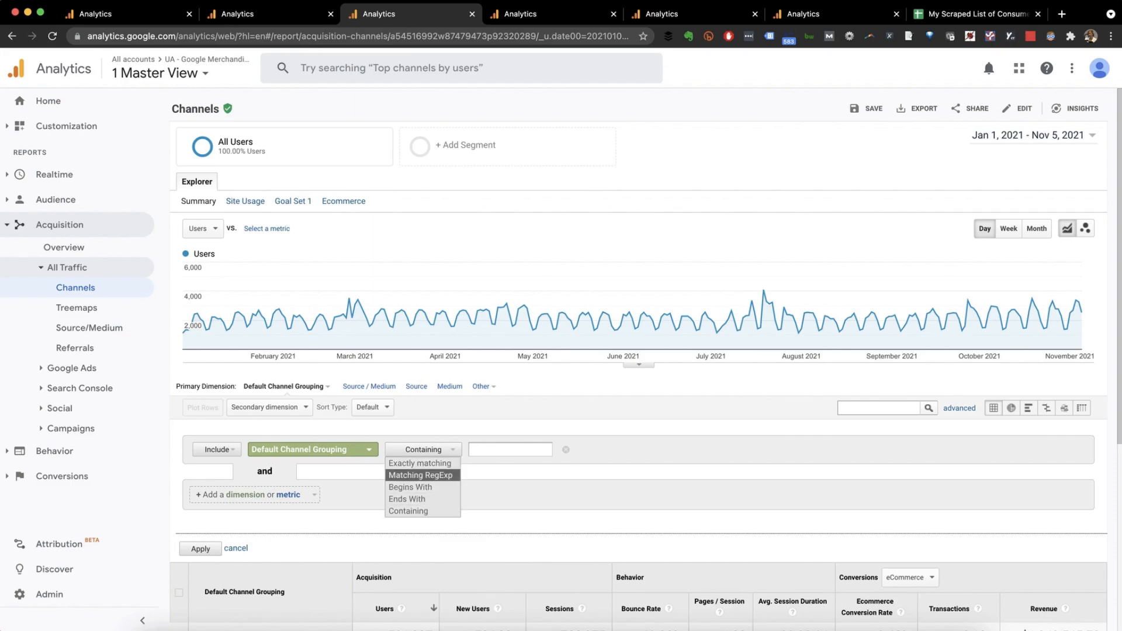
{"action": "key", "text": "Escape"}
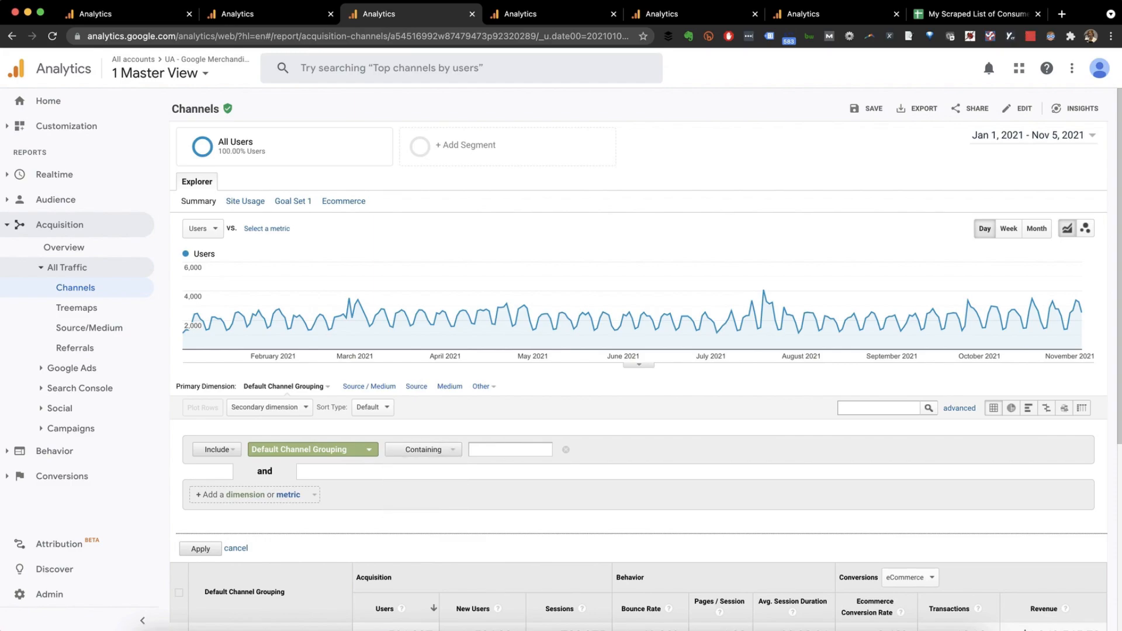
{"action": "left_click", "coordinate": [236, 548]}
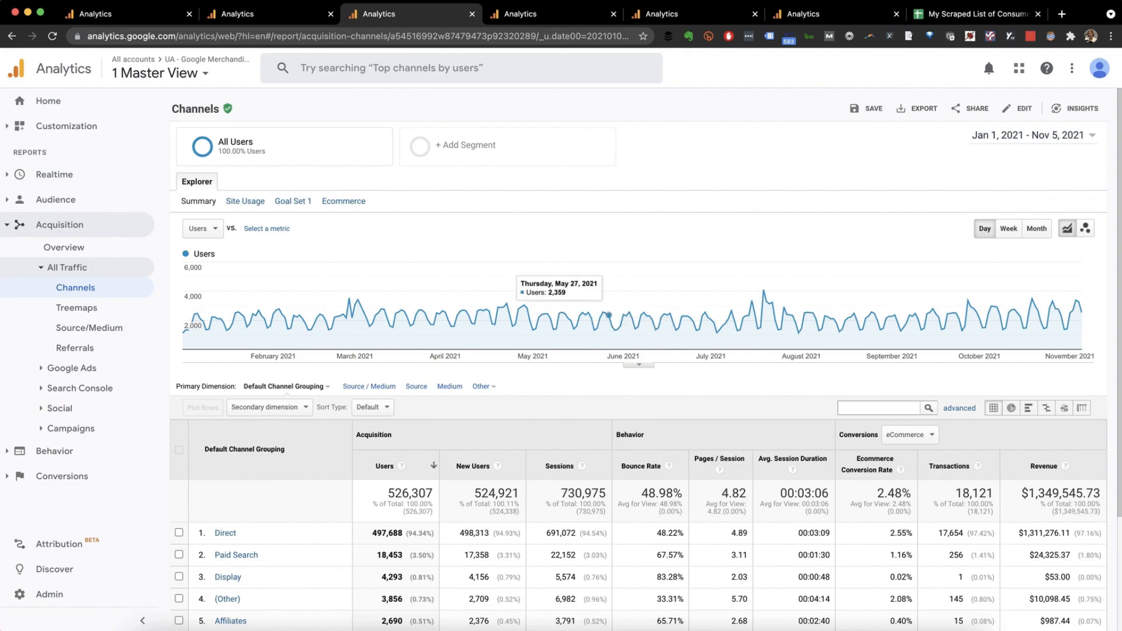
- Open the All Pages report in the site content section of the Behavior reports
{"action": "left_click", "coordinate": [56, 450]}
{"action": "left_click", "coordinate": [73, 444]}
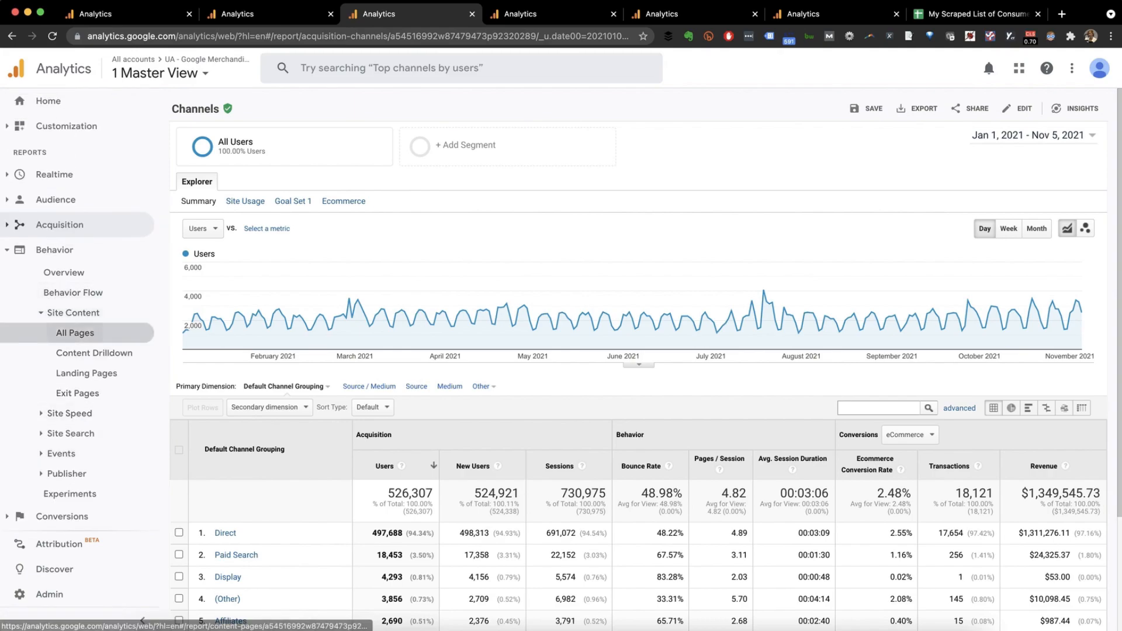
{"action": "left_click", "coordinate": [75, 333]}
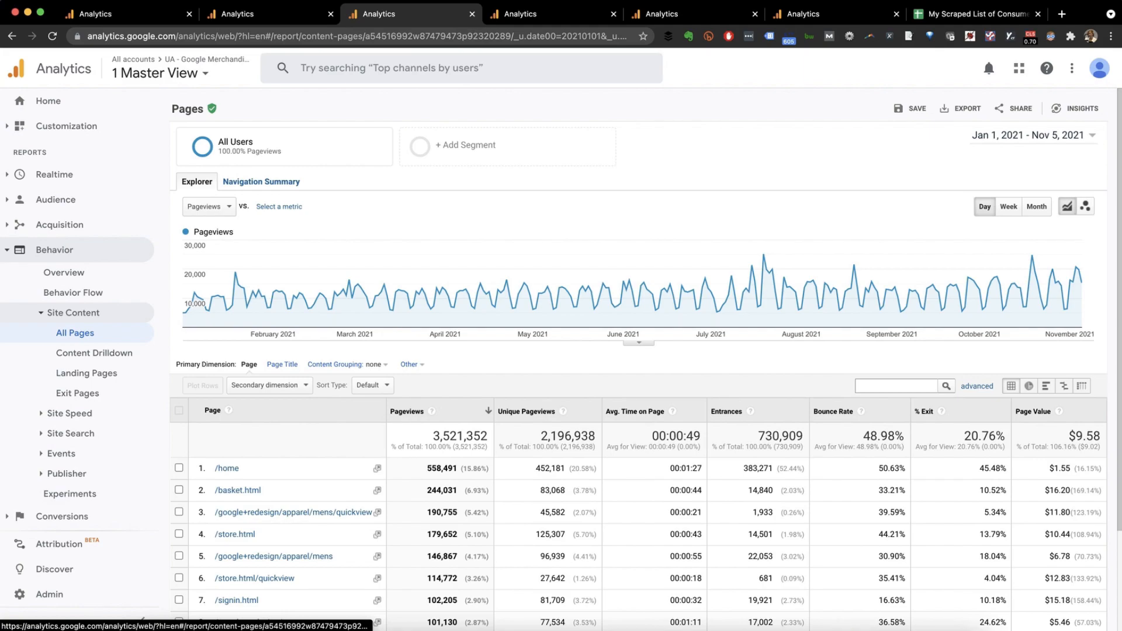
- Set the pages table to show 50 rows
{"action": "scroll", "coordinate": [643, 350], "scroll_direction": "down", "scroll_amount": 2}
{"action": "scroll", "coordinate": [643, 351], "scroll_direction": "down", "scroll_amount": 2}
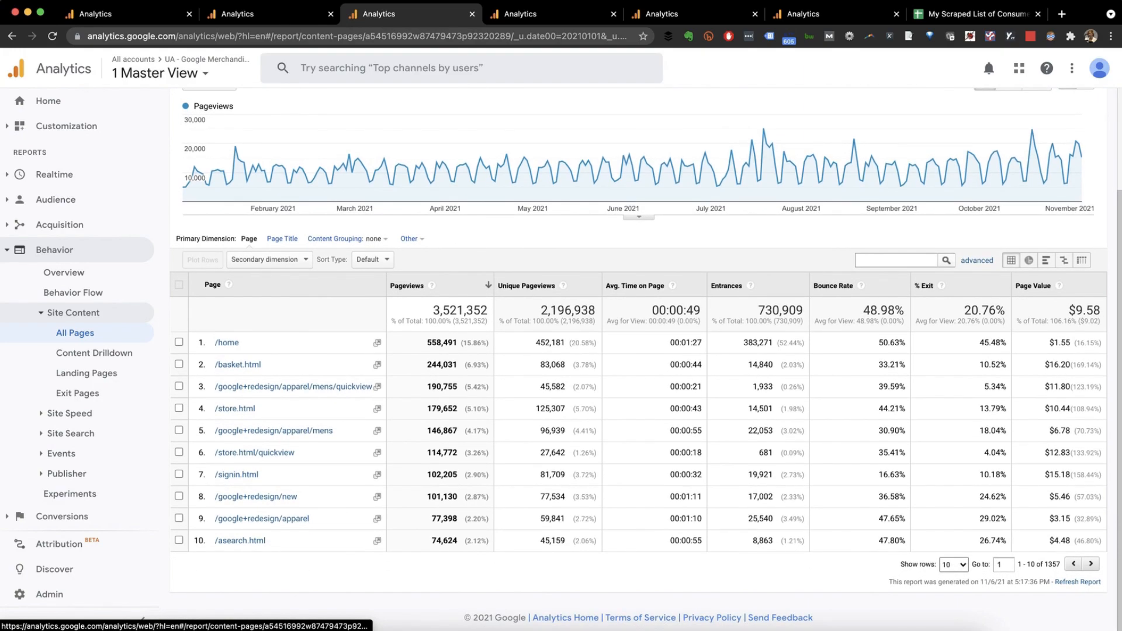
{"action": "left_click", "coordinate": [953, 564]}
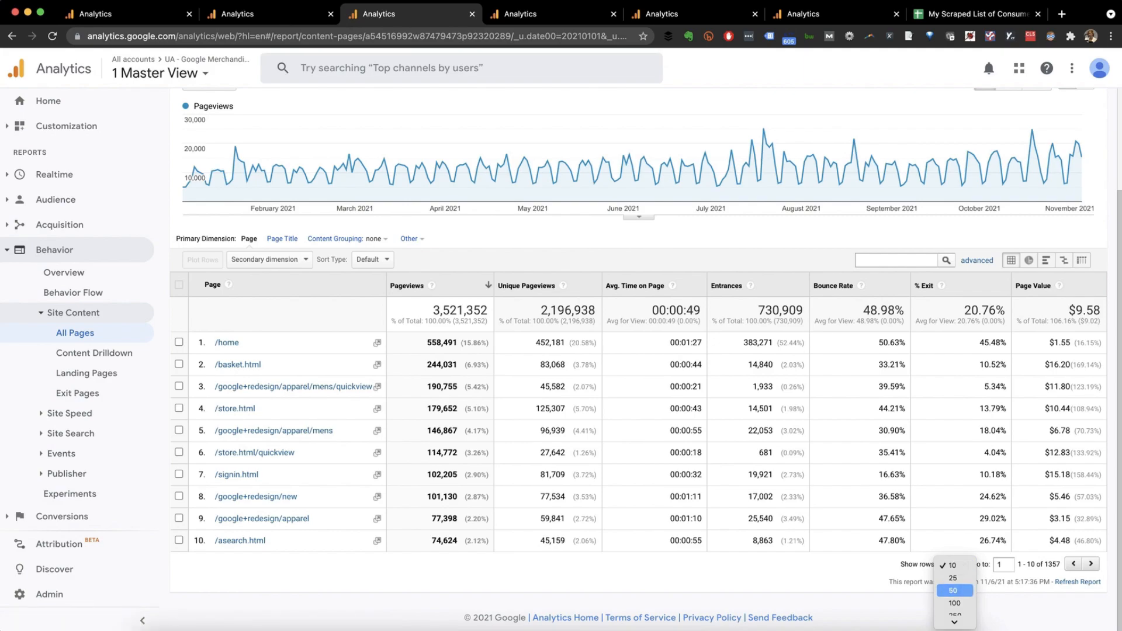
{"action": "key", "text": "Return"}
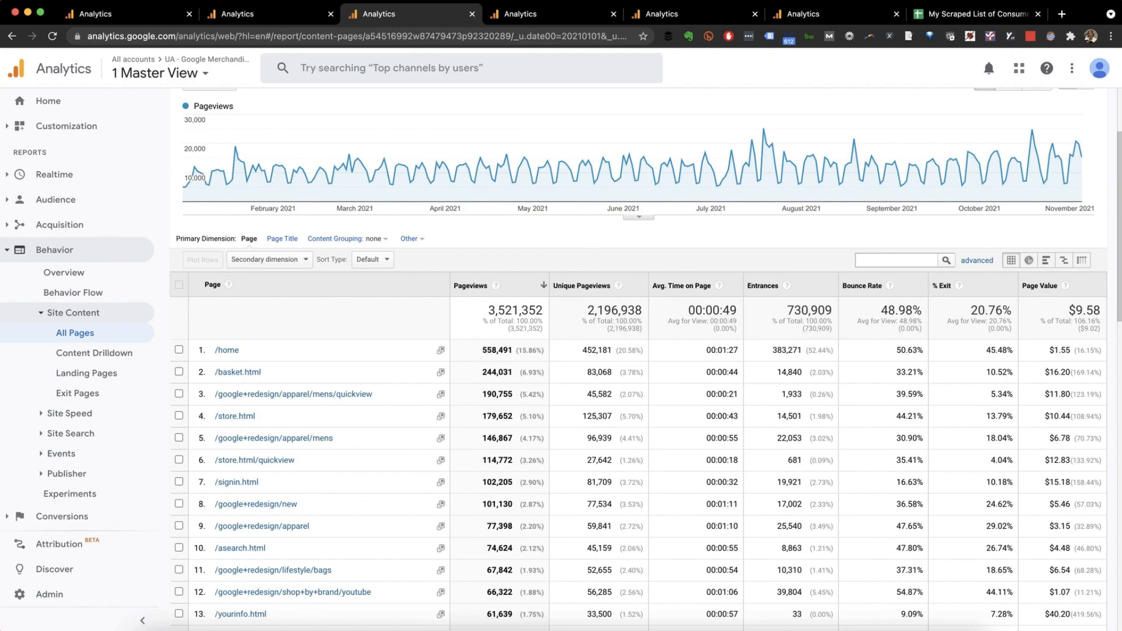
- Examine the page paths in the pages table, including /signin.html, for paths a regular expression could match
{"action": "scroll", "coordinate": [646, 359], "scroll_direction": "down", "scroll_amount": 1}
{"action": "scroll", "coordinate": [646, 360], "scroll_direction": "down", "scroll_amount": 4}
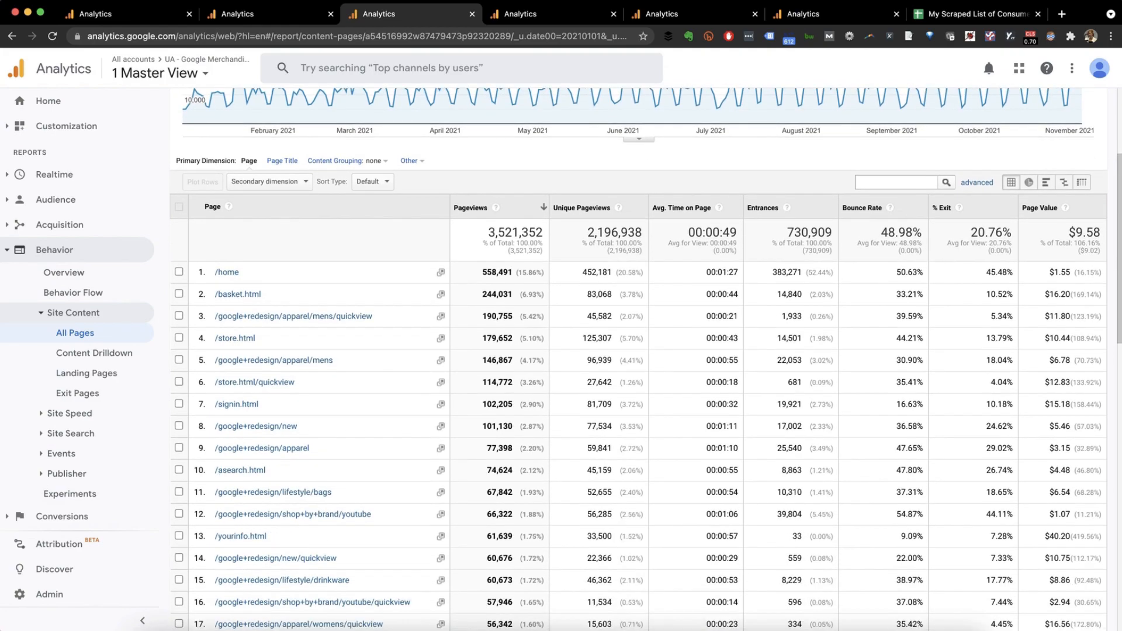
{"action": "left_click_drag", "start_coordinate": [259, 353], "coordinate": [203, 352]}
{"action": "scroll", "coordinate": [645, 360], "scroll_direction": "down", "scroll_amount": 5}
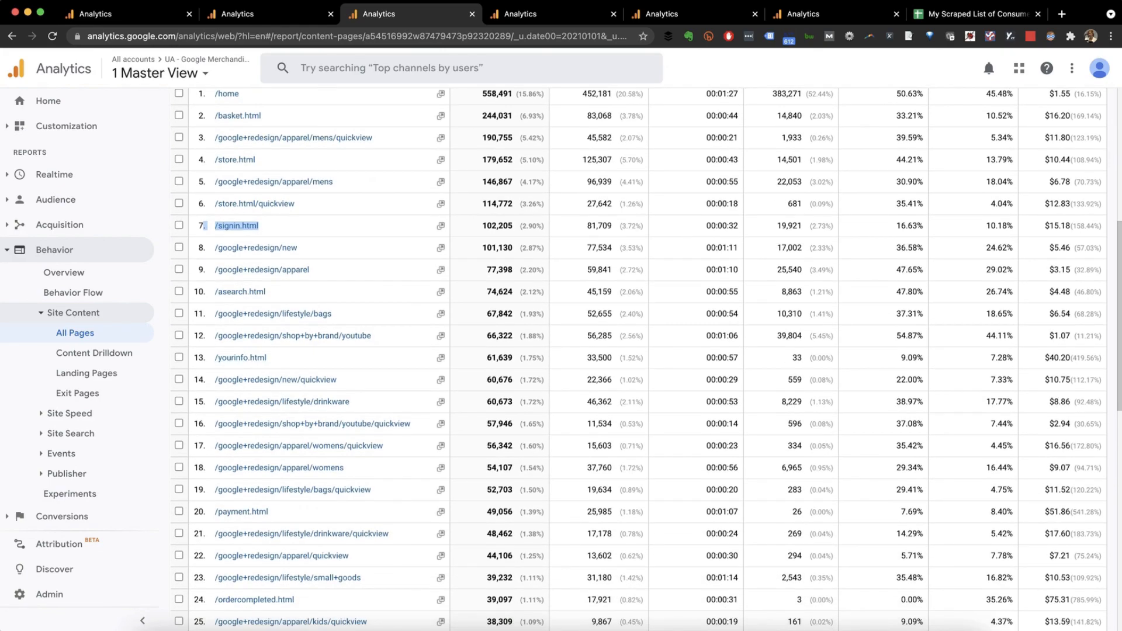
{"action": "scroll", "coordinate": [304, 416], "scroll_direction": "down", "scroll_amount": 5}
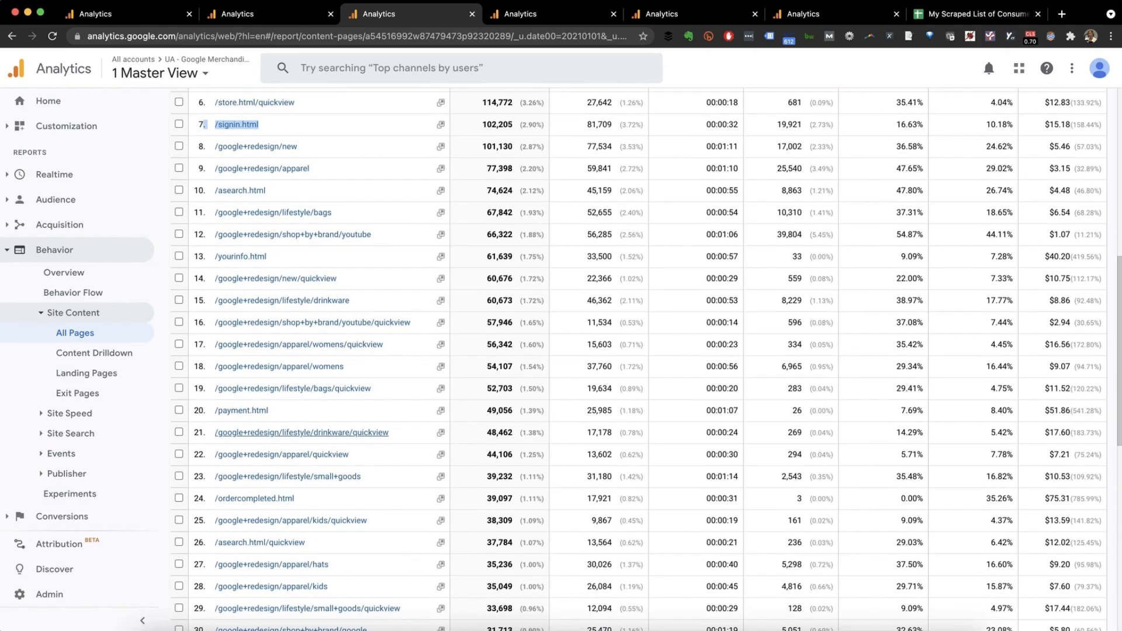
{"action": "scroll", "coordinate": [304, 416], "scroll_direction": "down", "scroll_amount": 10}
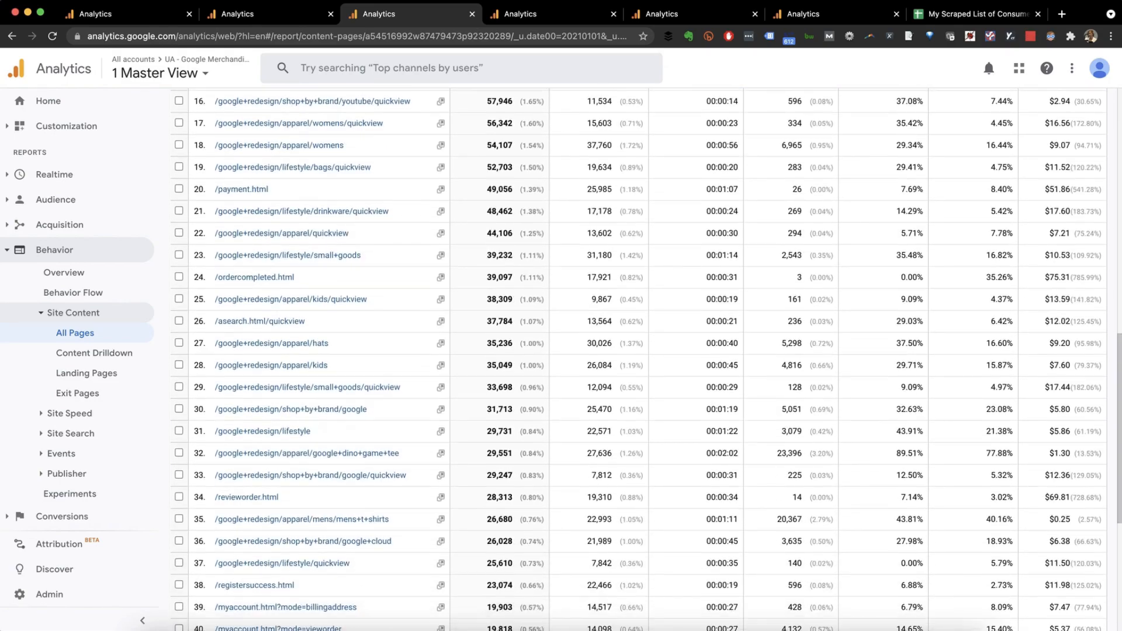
{"action": "scroll", "coordinate": [645, 359], "scroll_direction": "down", "scroll_amount": 4}
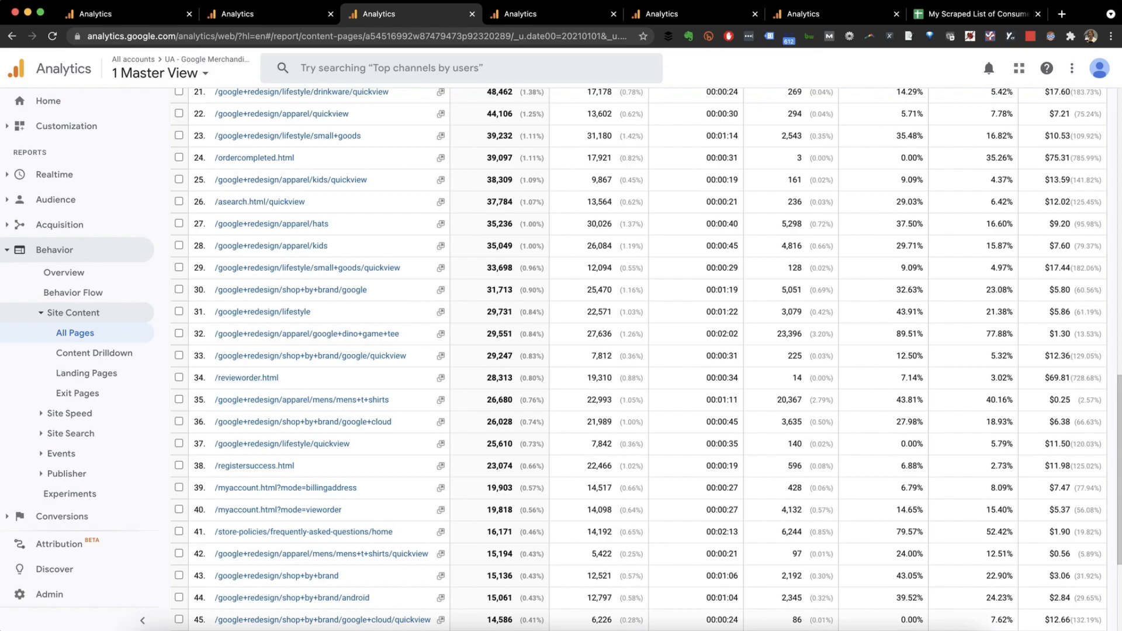
{"action": "scroll", "coordinate": [646, 360], "scroll_direction": "up", "scroll_amount": 15}
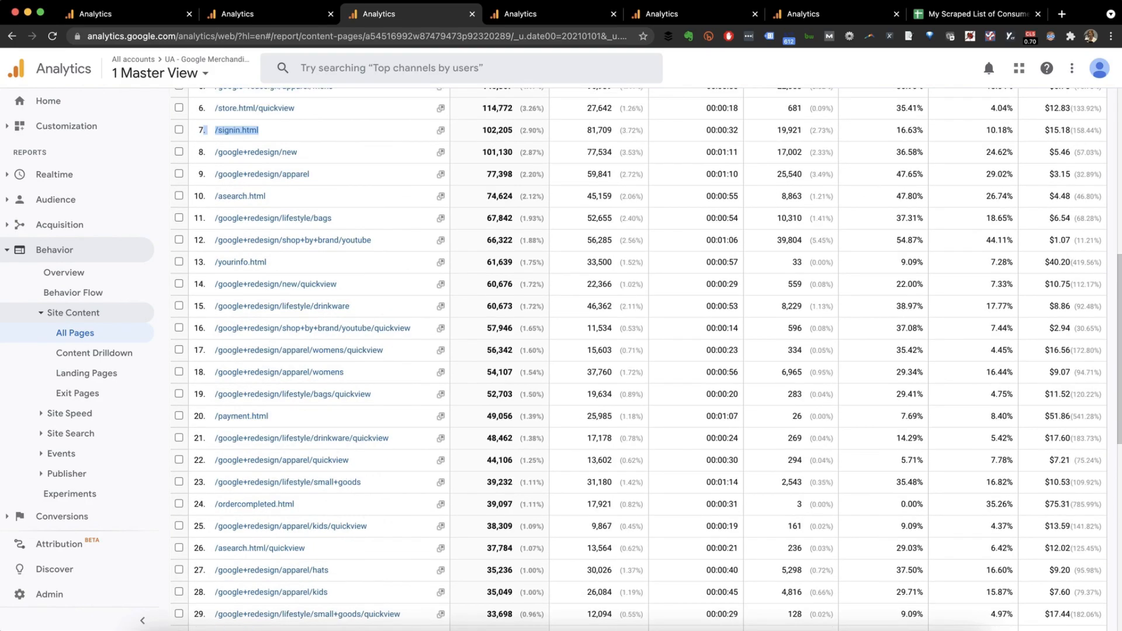
- Enter sign-in as the search pattern for the pages table
{"action": "left_click", "coordinate": [897, 330]}
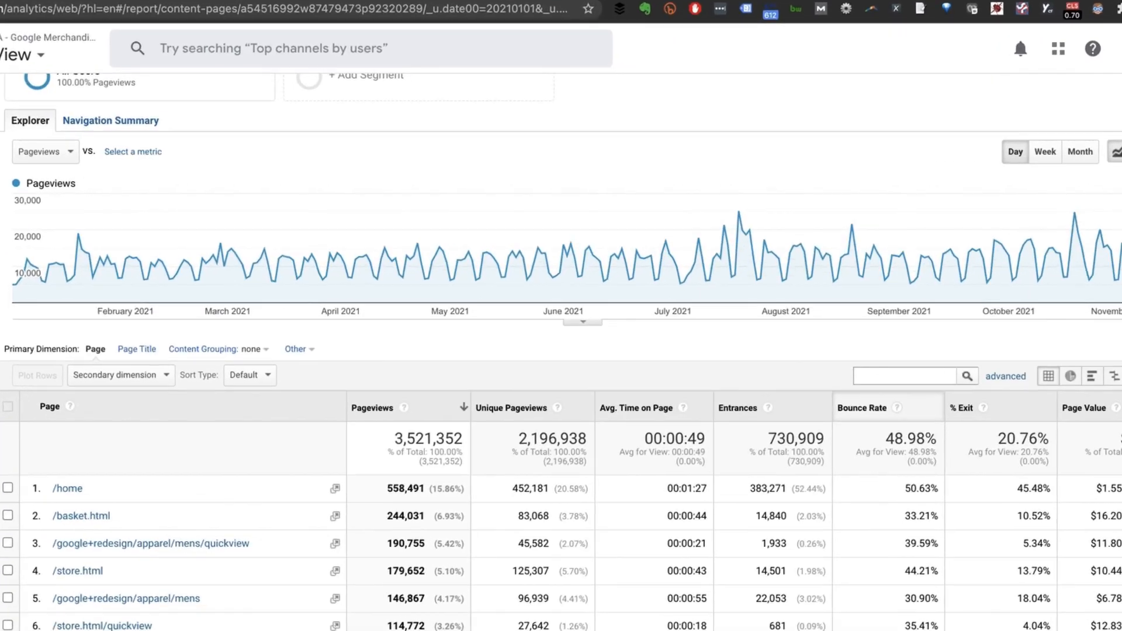
{"action": "type", "text": "sign"}
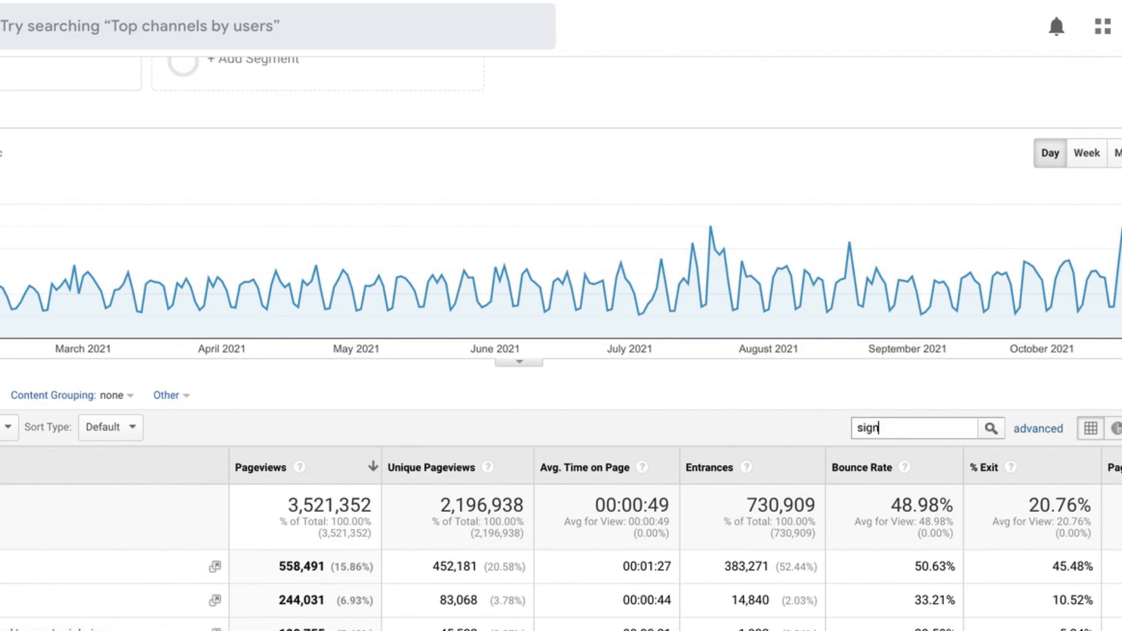
{"action": "type", "text": "in"}
{"action": "left_click", "coordinate": [881, 428]}
{"action": "key", "text": "BackSpace"}
{"action": "type", "text": "-in"}
- Replace the hyphen in the search pattern with the group (-|_), making the pattern sign(-|_)in
{"action": "key", "text": "super+plus"}
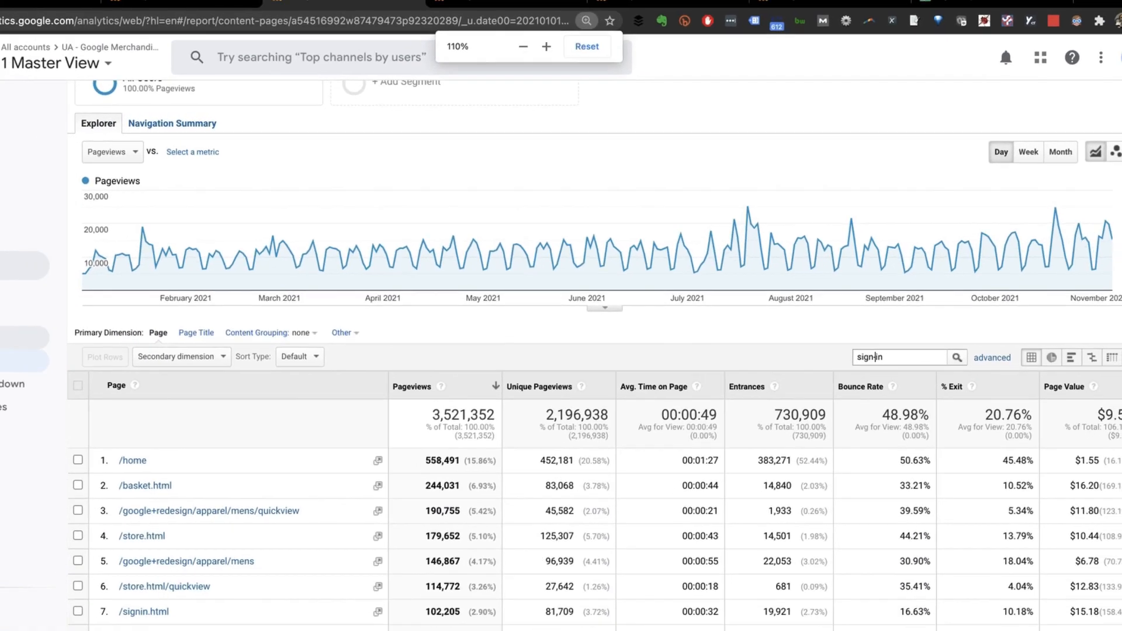
{"action": "key", "text": "super+plus"}
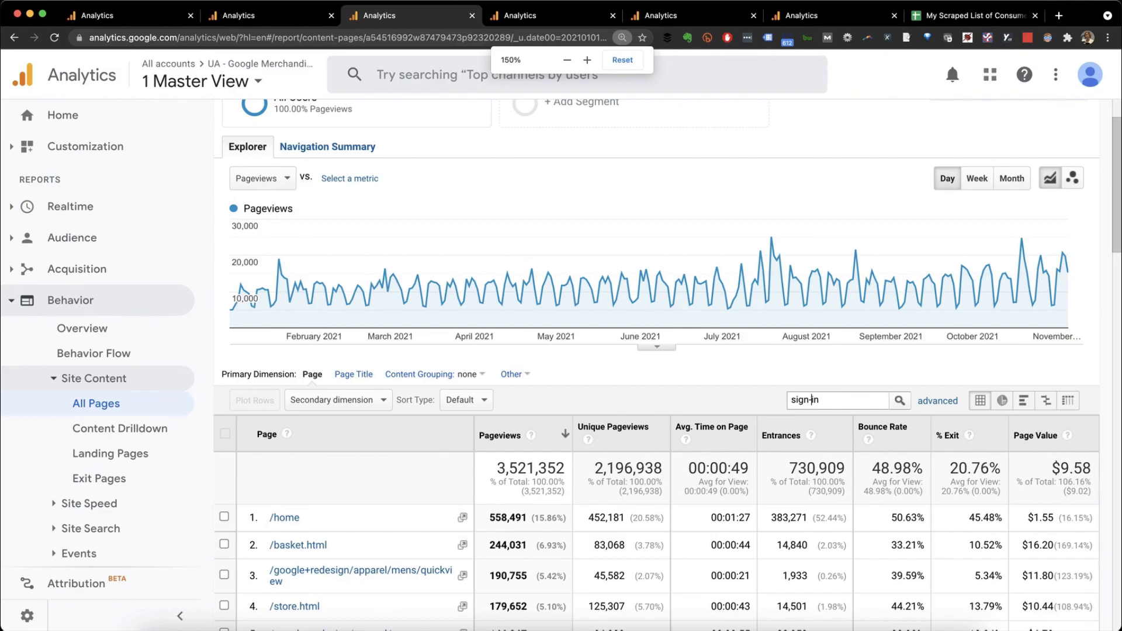
{"action": "scroll", "coordinate": [678, 409], "scroll_direction": "down", "scroll_amount": 4}
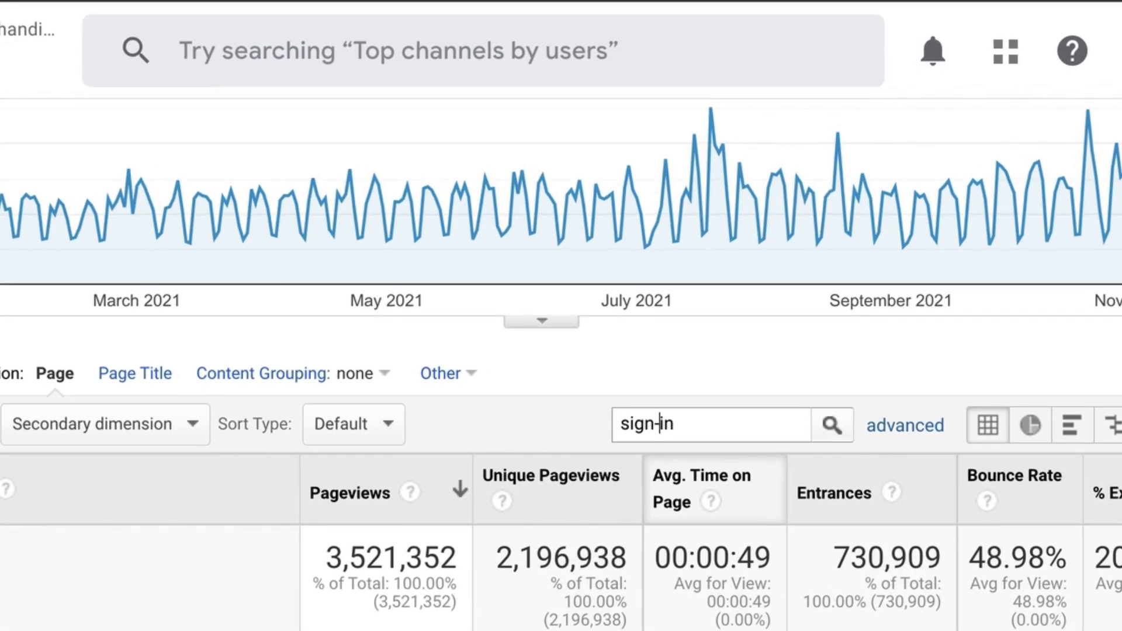
{"action": "key", "text": "BackSpace"}
{"action": "type", "text": "(-|_)"}
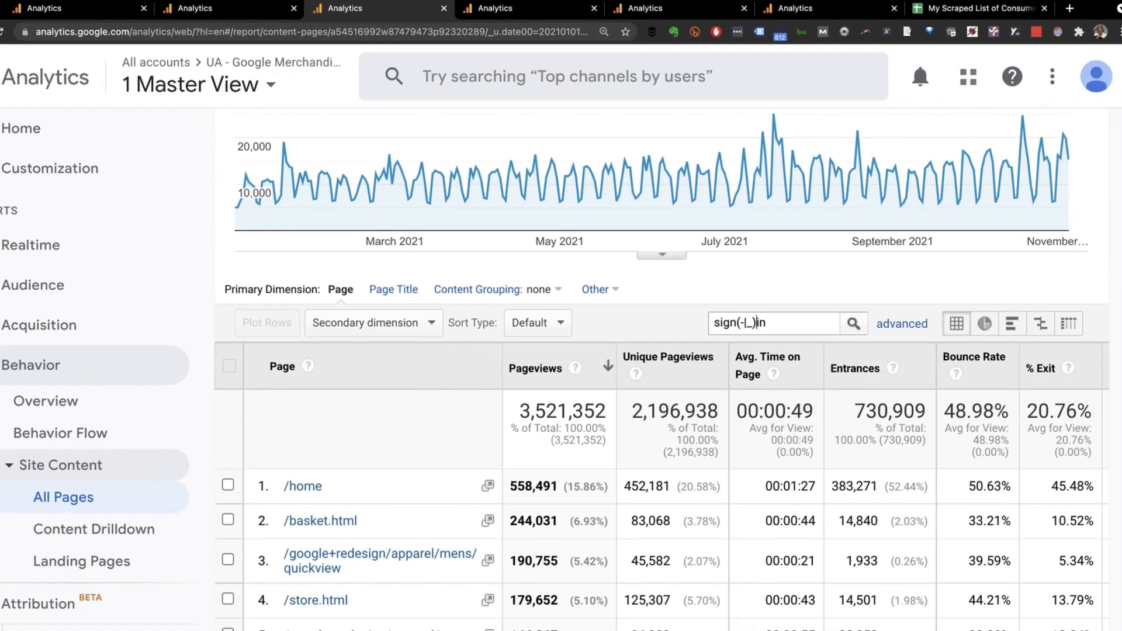
- Make the separator group in the search pattern optional, giving sign(-|_)?in
{"action": "scroll", "coordinate": [543, 517], "scroll_direction": "down", "scroll_amount": 1}
{"action": "scroll", "coordinate": [677, 370], "scroll_direction": "down", "scroll_amount": 2}
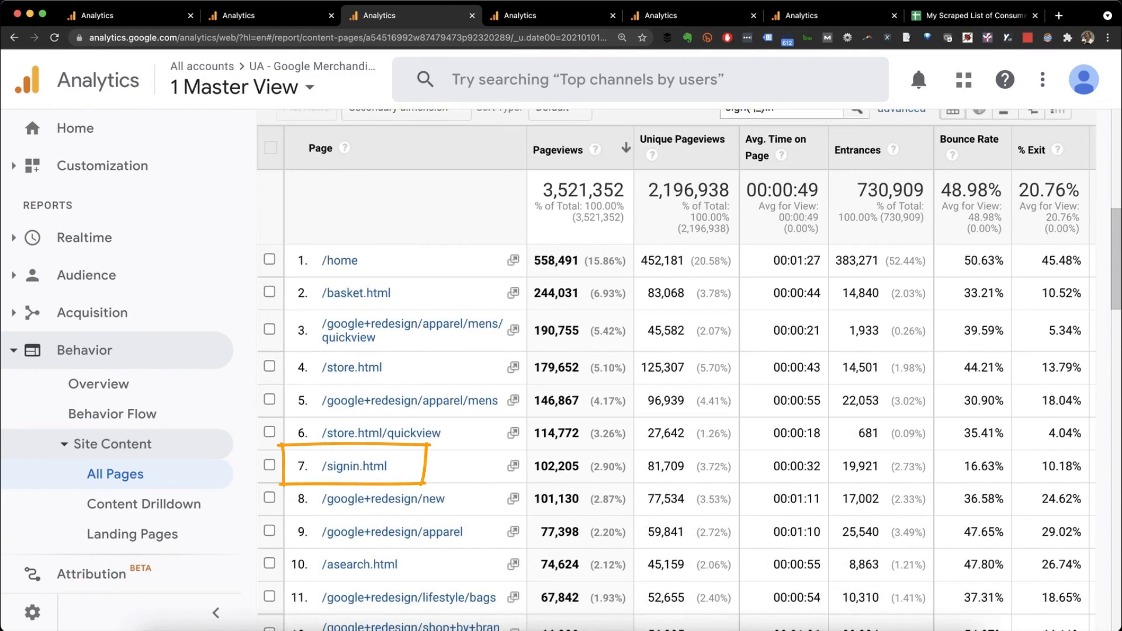
{"action": "scroll", "coordinate": [676, 309], "scroll_direction": "up", "scroll_amount": 5}
{"action": "type", "text": "?"}
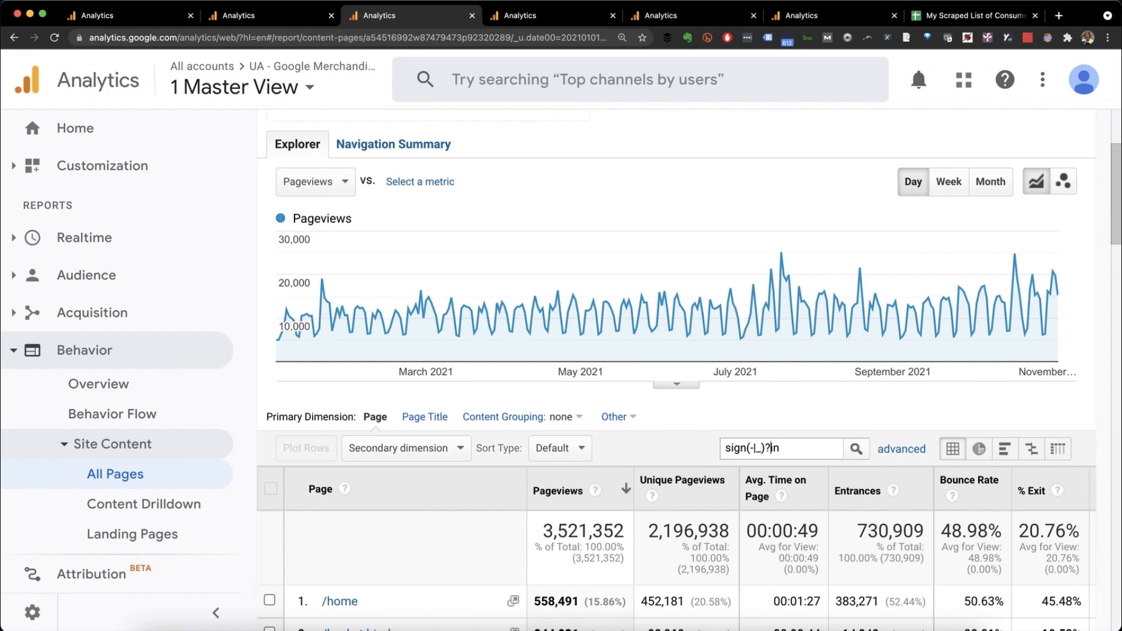
- Replace the search pattern with the written-out alternatives sign-in|sign_in|signin
{"action": "key", "text": "super+a"}
{"action": "key", "text": "BackSpace"}
{"action": "type", "text": "sign-in|sign_in|signin"}
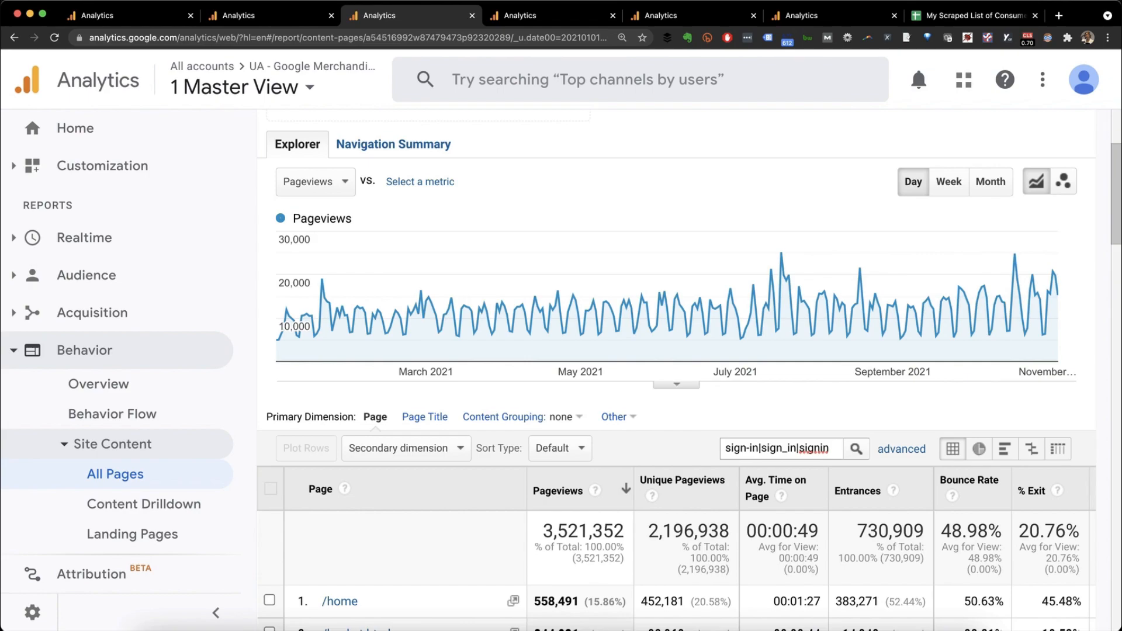
- Change the table's search pattern from the written-out alternatives back to the compact expression sign(-|_)?in
{"action": "key", "text": "BackSpace"}
{"action": "key", "text": "BackSpace"}
{"action": "key", "text": "BackSpace"}
{"action": "key", "text": "BackSpace"}
{"action": "key", "text": "BackSpace"}
{"action": "key", "text": "BackSpace"}
{"action": "key", "text": "BackSpace"}
{"action": "key", "text": "BackSpace"}
{"action": "key", "text": "BackSpace"}
{"action": "key", "text": "BackSpace"}
{"action": "key", "text": "BackSpace"}
{"action": "key", "text": "BackSpace"}
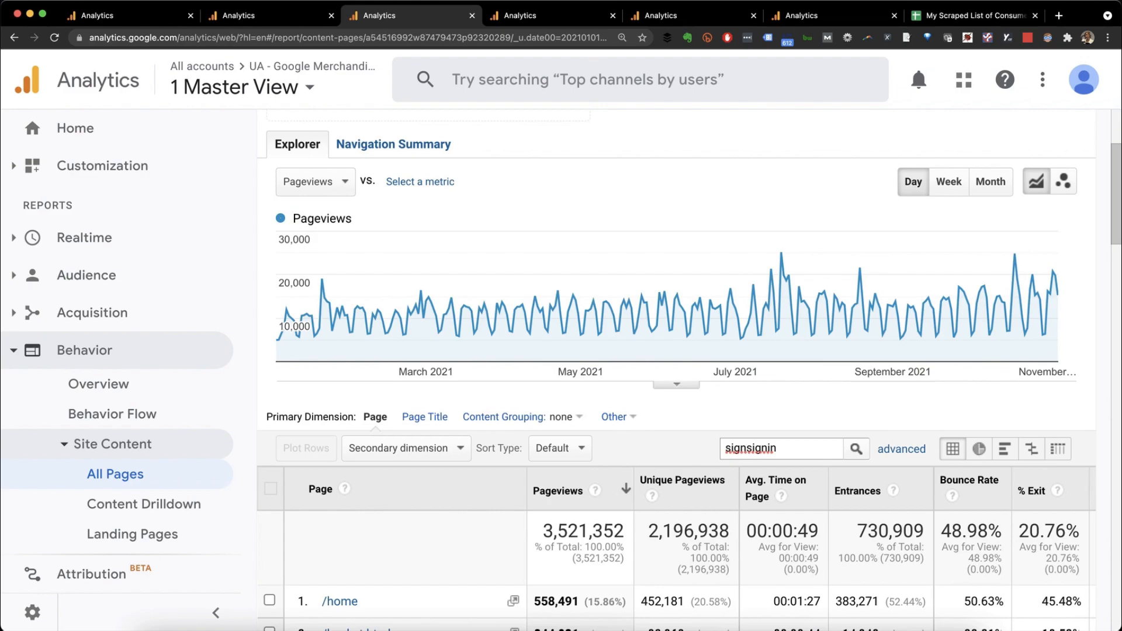
{"action": "key", "text": "super+a"}
{"action": "type", "text": "sign(-|_)?in"}
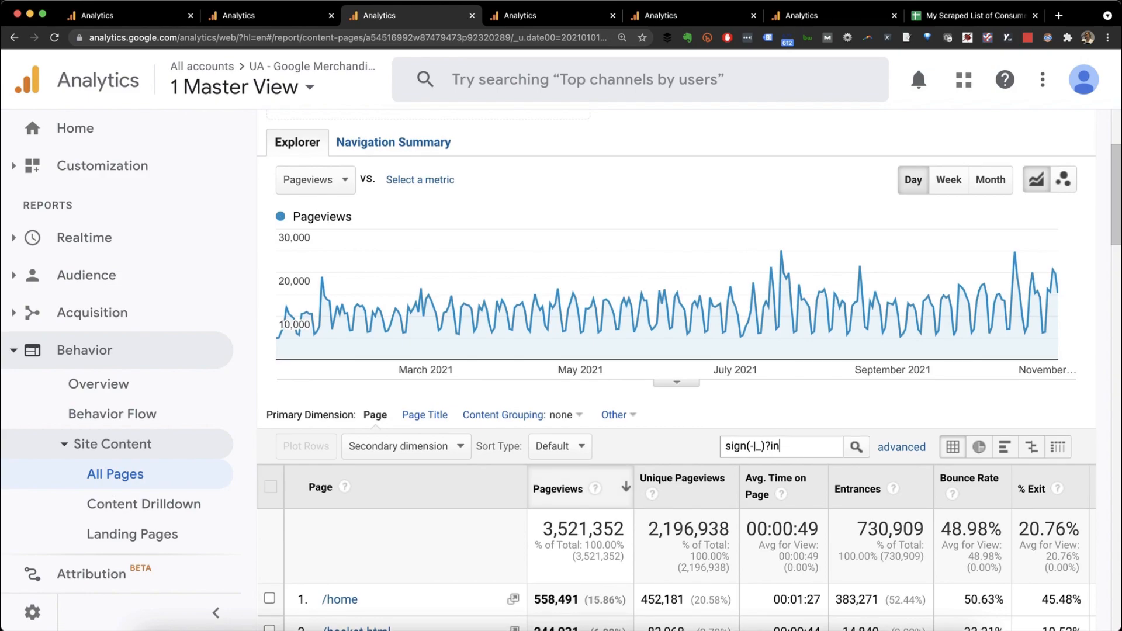
- Look through the page list for further account-related pages and append the alternative yourinfo to the search pattern, giving sign(-|_)?in|yourinfo|
{"action": "scroll", "coordinate": [677, 369], "scroll_direction": "down", "scroll_amount": 8}
{"action": "scroll", "coordinate": [690, 369], "scroll_direction": "down", "scroll_amount": 7}
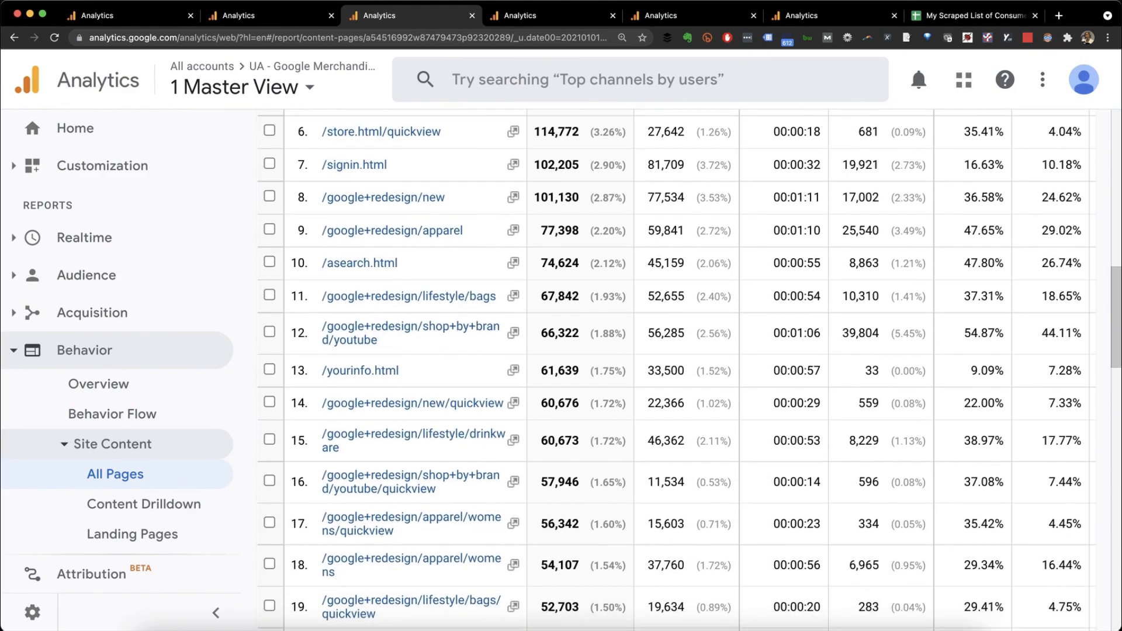
{"action": "scroll", "coordinate": [690, 369], "scroll_direction": "down", "scroll_amount": 3}
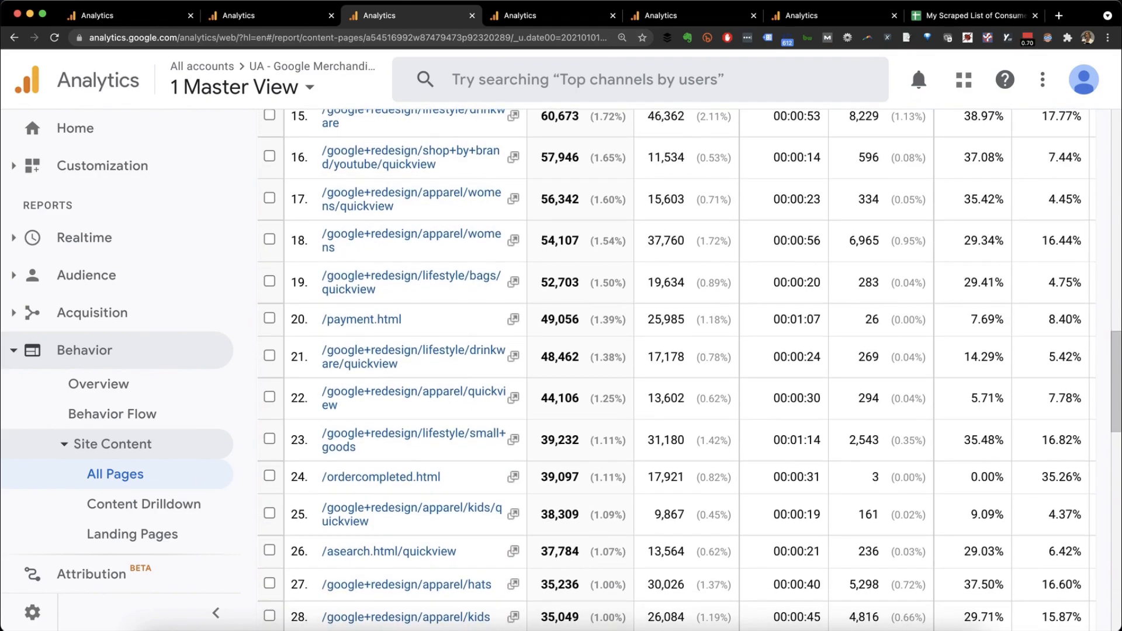
{"action": "scroll", "coordinate": [689, 369], "scroll_direction": "down", "scroll_amount": 1}
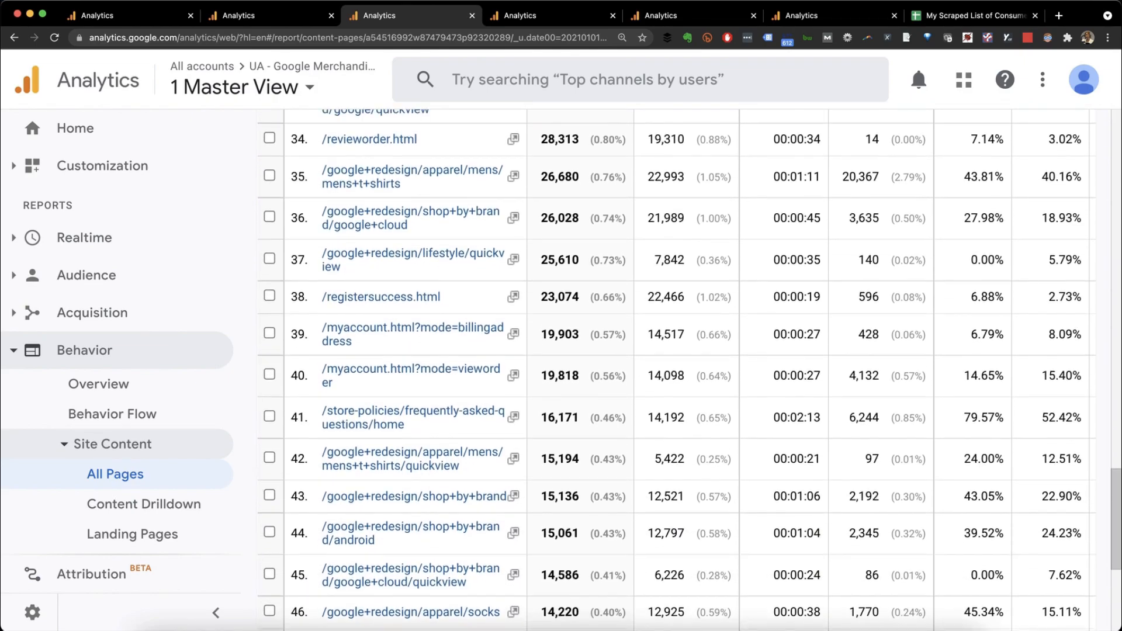
{"action": "scroll", "coordinate": [690, 369], "scroll_direction": "up", "scroll_amount": 2}
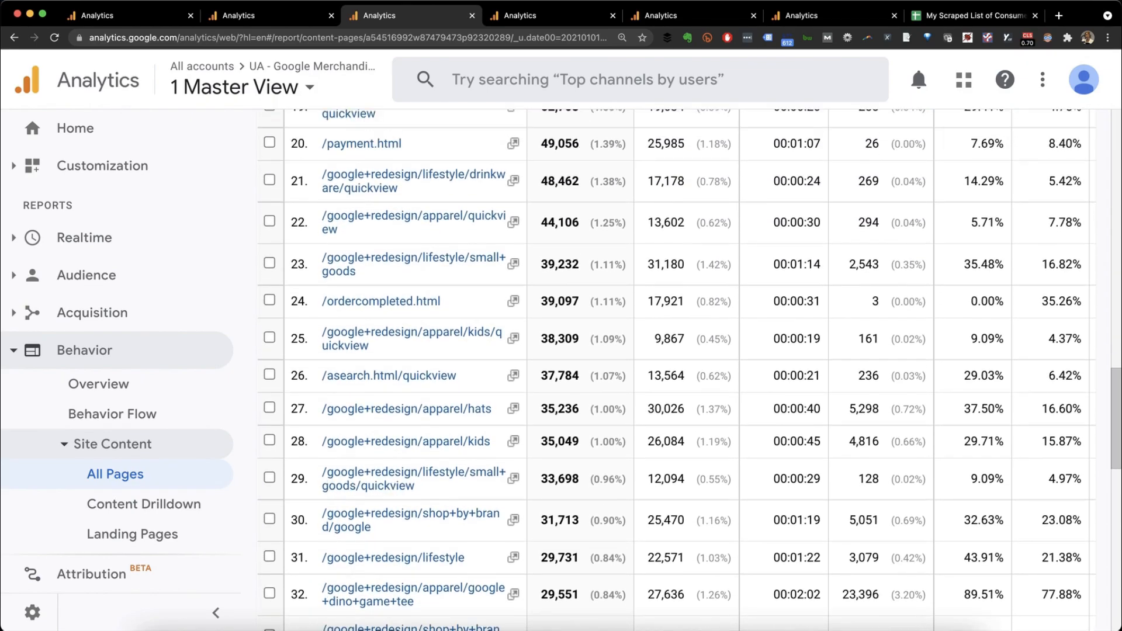
{"action": "scroll", "coordinate": [690, 370], "scroll_direction": "up", "scroll_amount": 5}
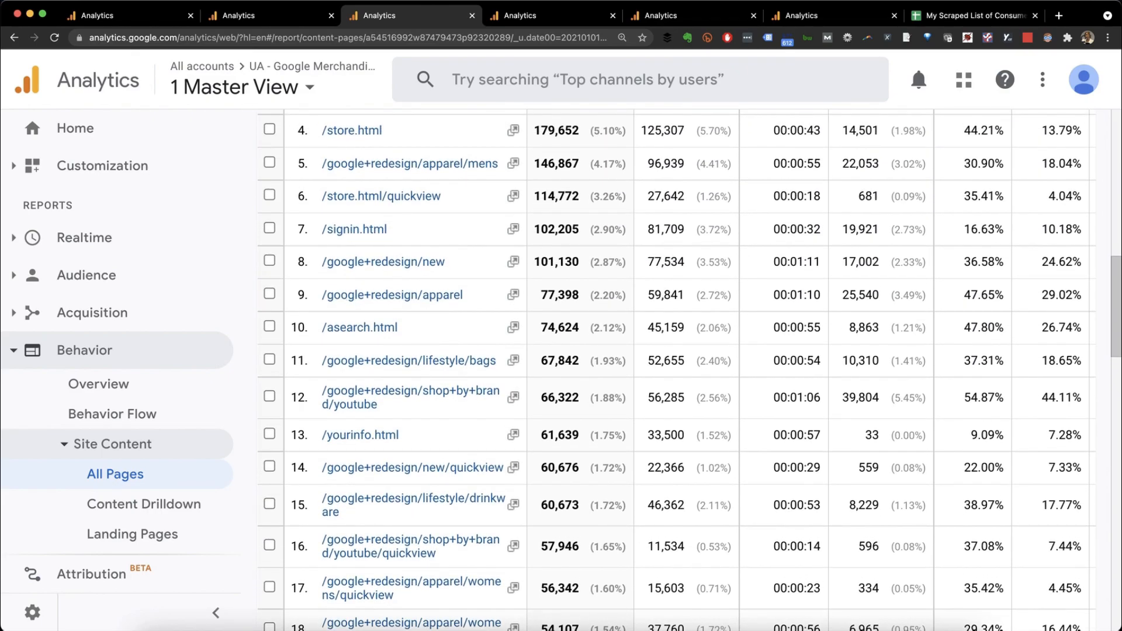
{"action": "scroll", "coordinate": [677, 370], "scroll_direction": "up", "scroll_amount": 10}
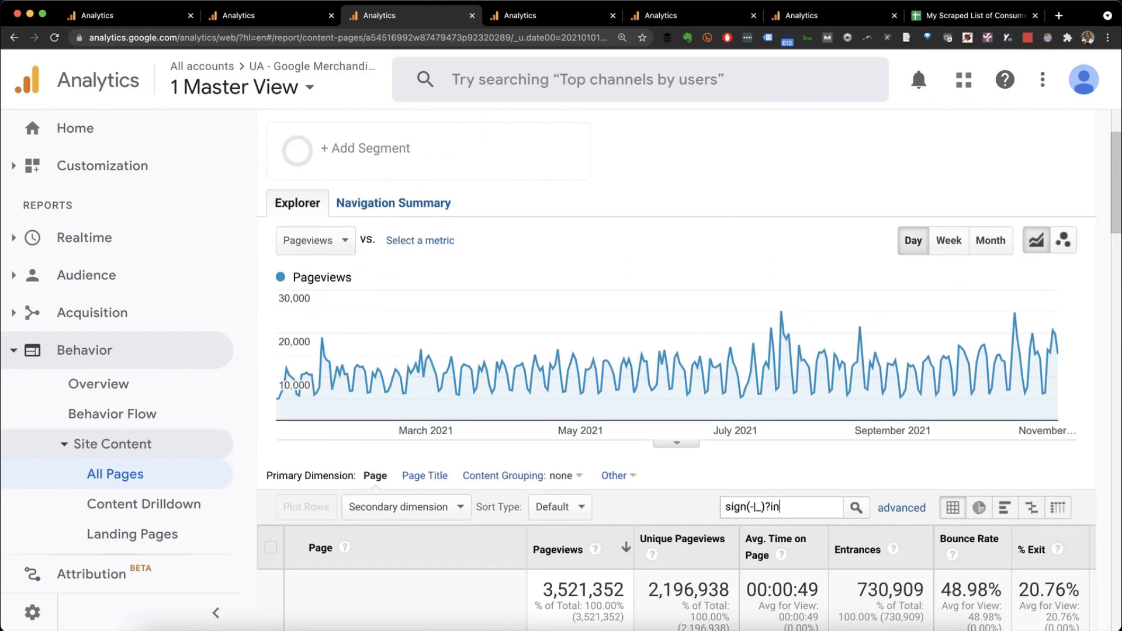
{"action": "type", "text": "|yourinfo|"}
- Add account as the last alternative in the search pattern and filter the pages table with it
{"action": "scroll", "coordinate": [676, 370], "scroll_direction": "down", "scroll_amount": 10}
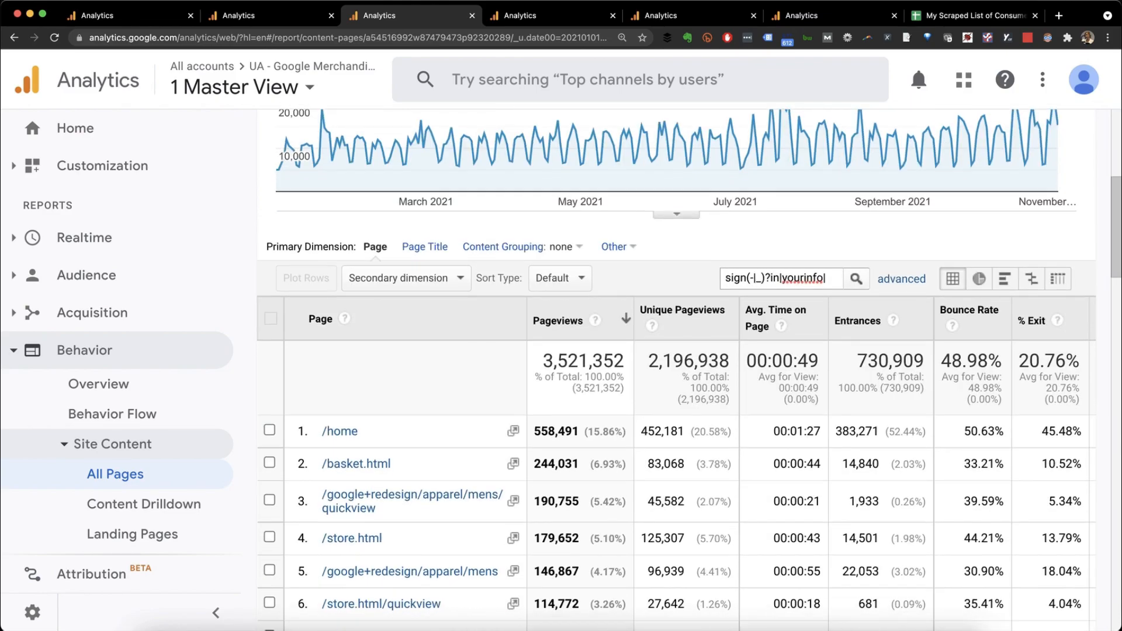
{"action": "scroll", "coordinate": [489, 500], "scroll_direction": "down", "scroll_amount": 3}
{"action": "scroll", "coordinate": [490, 500], "scroll_direction": "up", "scroll_amount": 15}
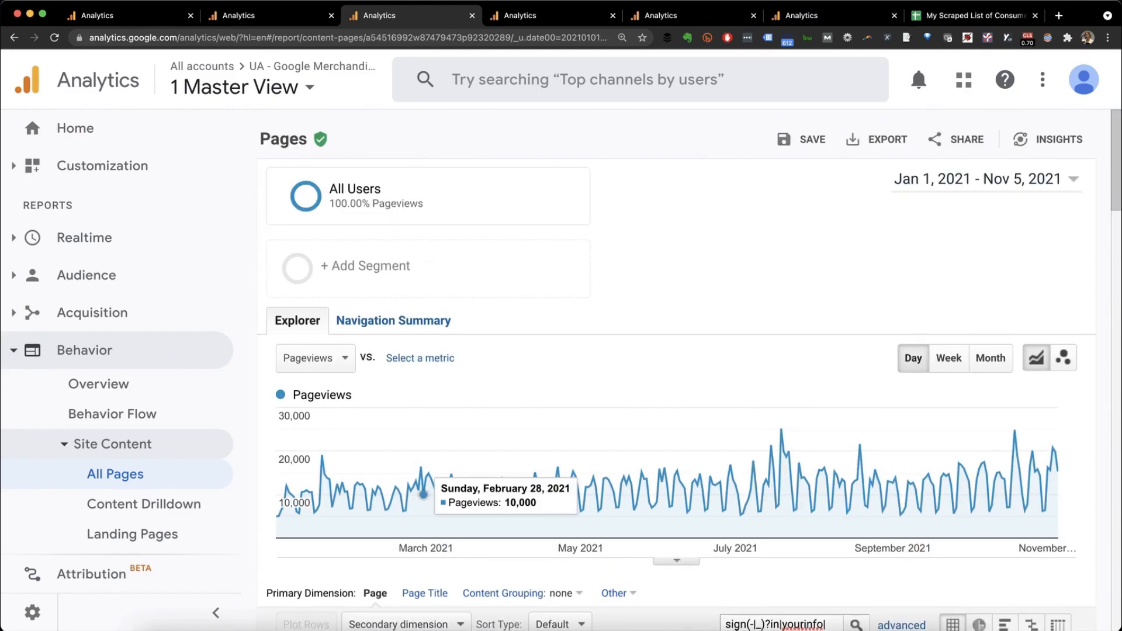
{"action": "scroll", "coordinate": [490, 500], "scroll_direction": "down", "scroll_amount": 2}
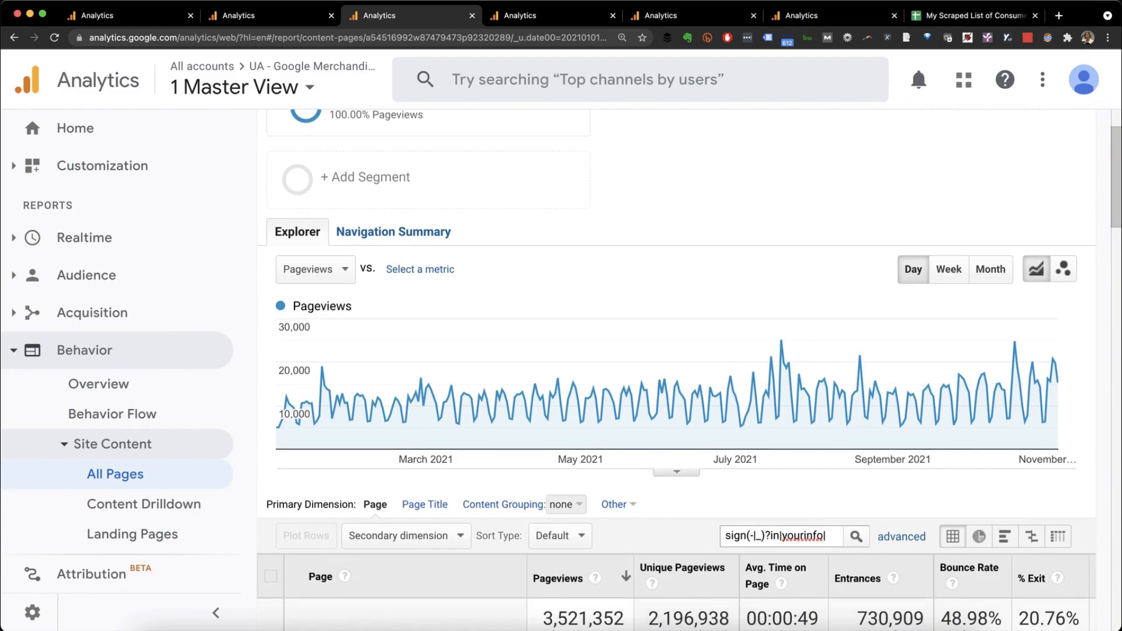
{"action": "type", "text": "account"}
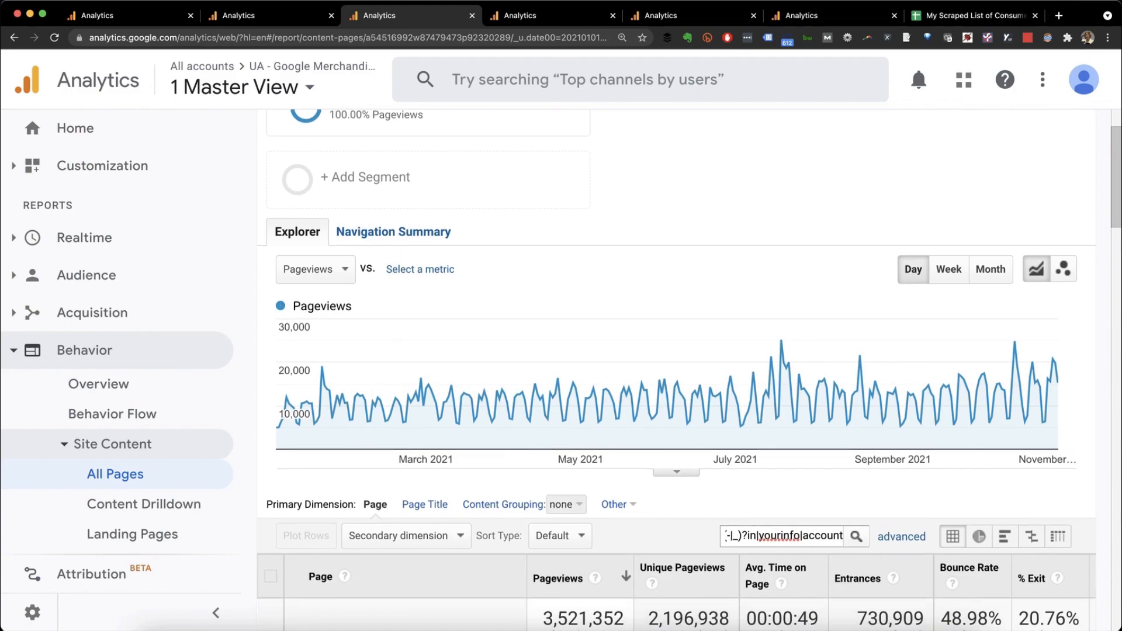
{"action": "key", "text": "Return"}
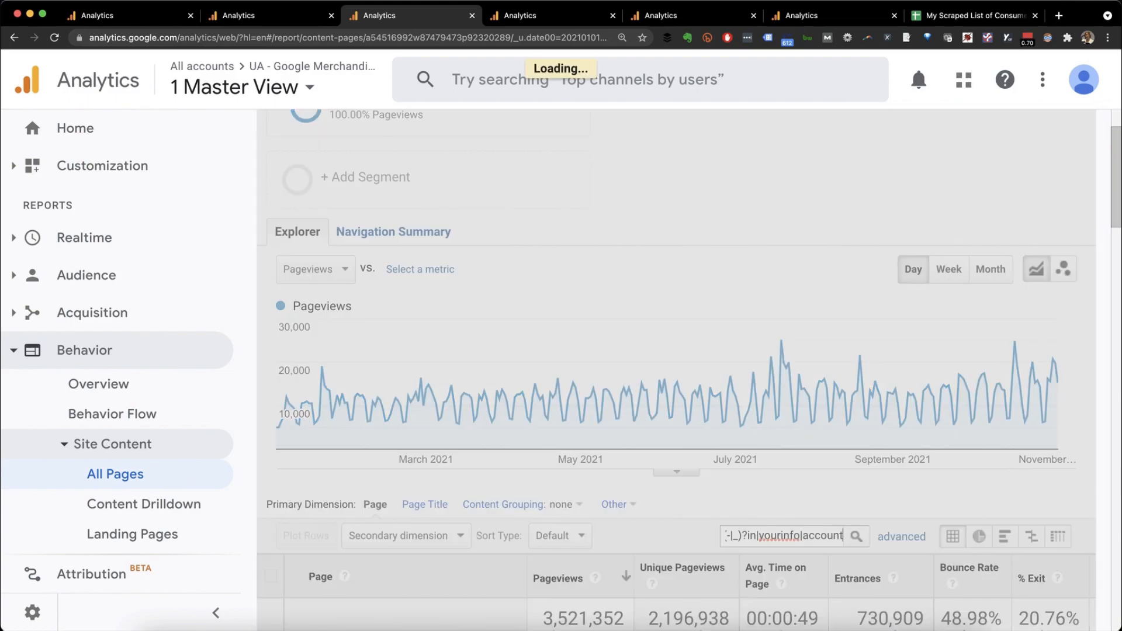
- Examine the filtered page list to check which sign-in, yourinfo and account pages the pattern matches
{"action": "scroll", "coordinate": [677, 374], "scroll_direction": "down", "scroll_amount": 5}
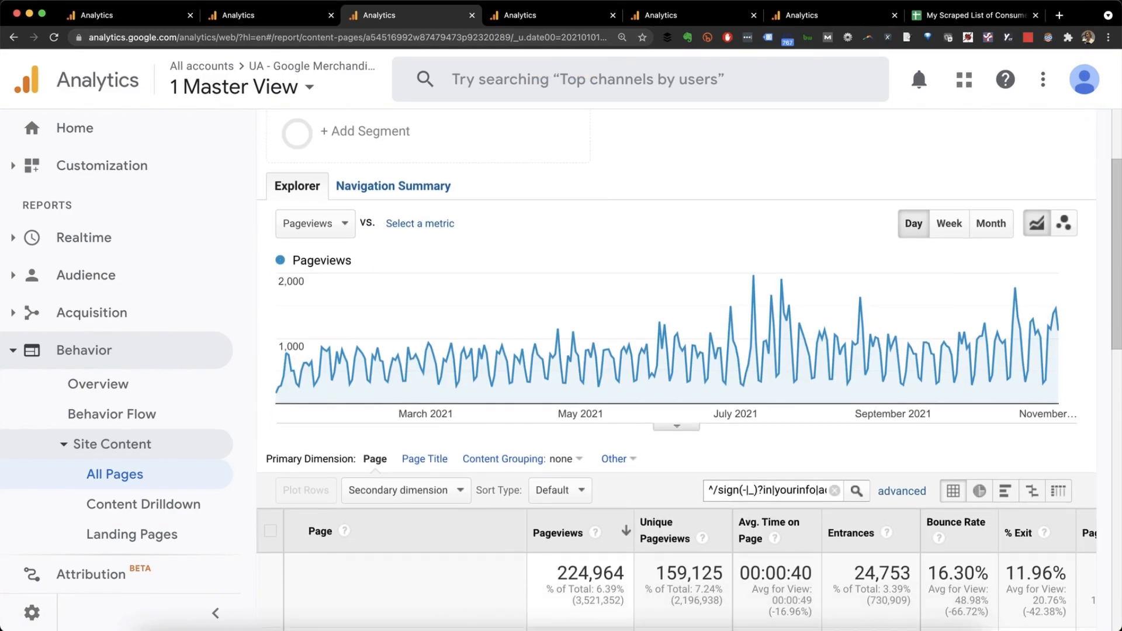
{"action": "scroll", "coordinate": [676, 374], "scroll_direction": "down", "scroll_amount": 1}
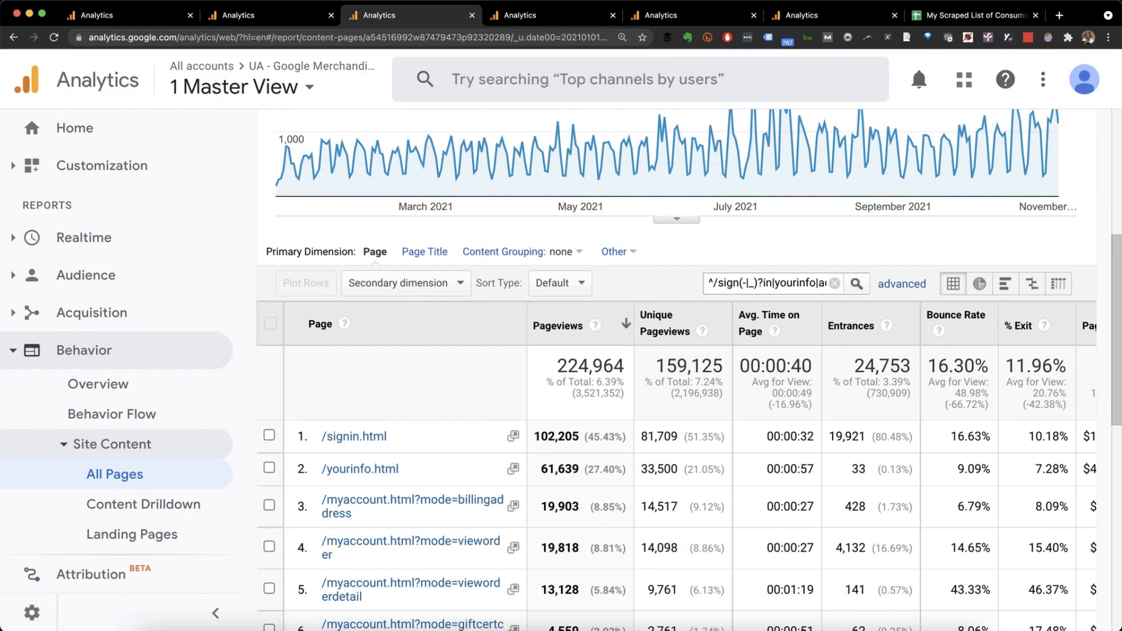
{"action": "scroll", "coordinate": [677, 374], "scroll_direction": "down", "scroll_amount": 2}
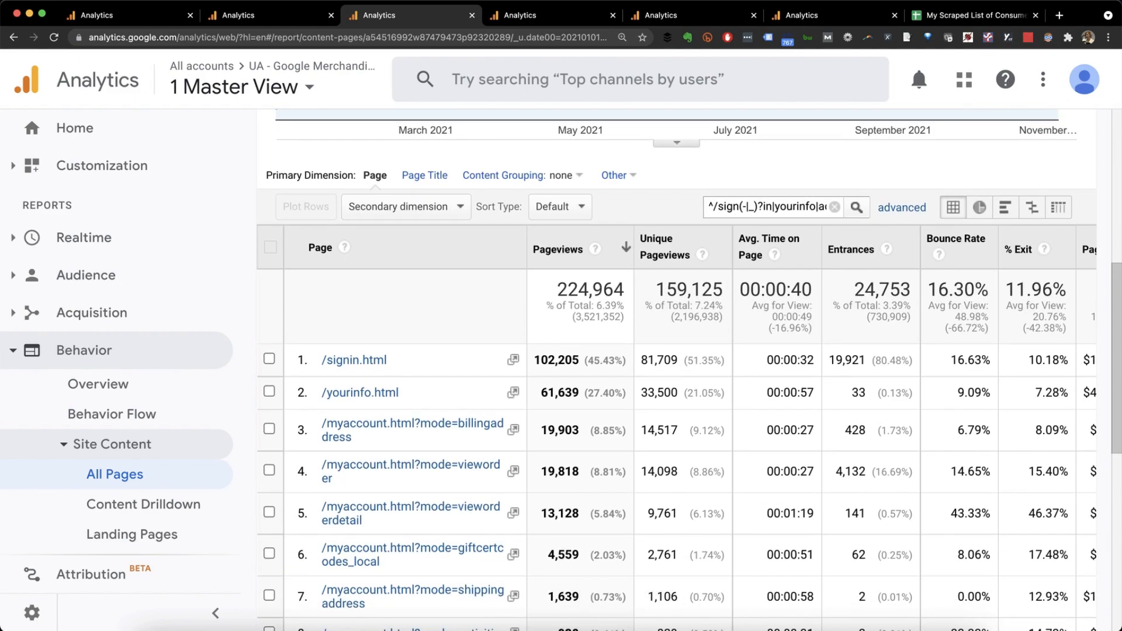
{"action": "scroll", "coordinate": [677, 374], "scroll_direction": "down", "scroll_amount": 10}
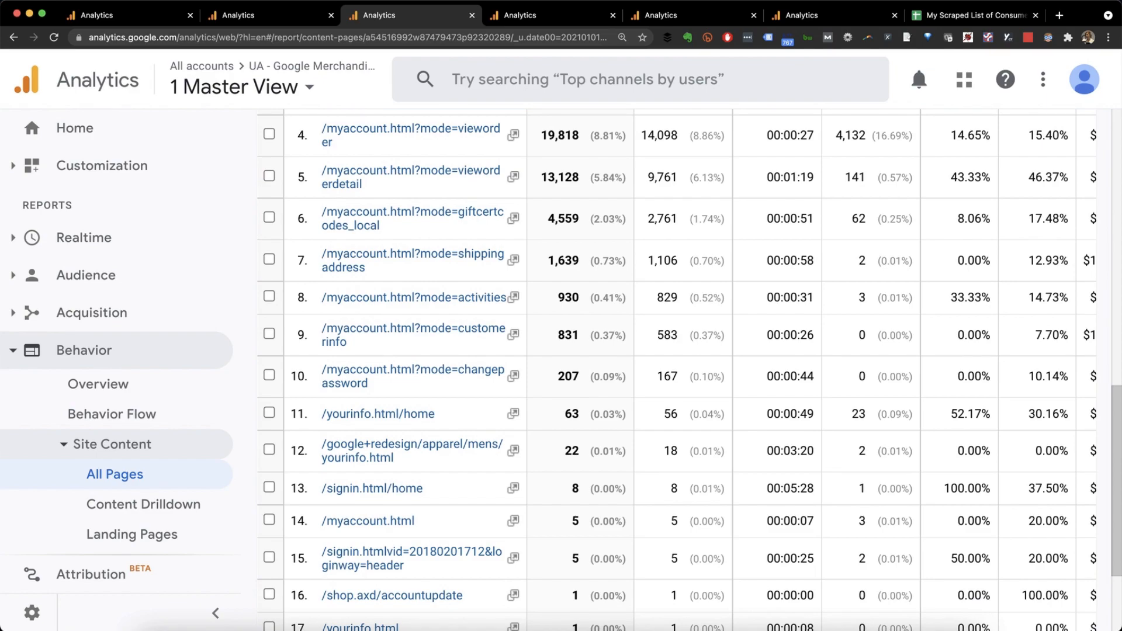
{"action": "scroll", "coordinate": [677, 374], "scroll_direction": "down", "scroll_amount": 1}
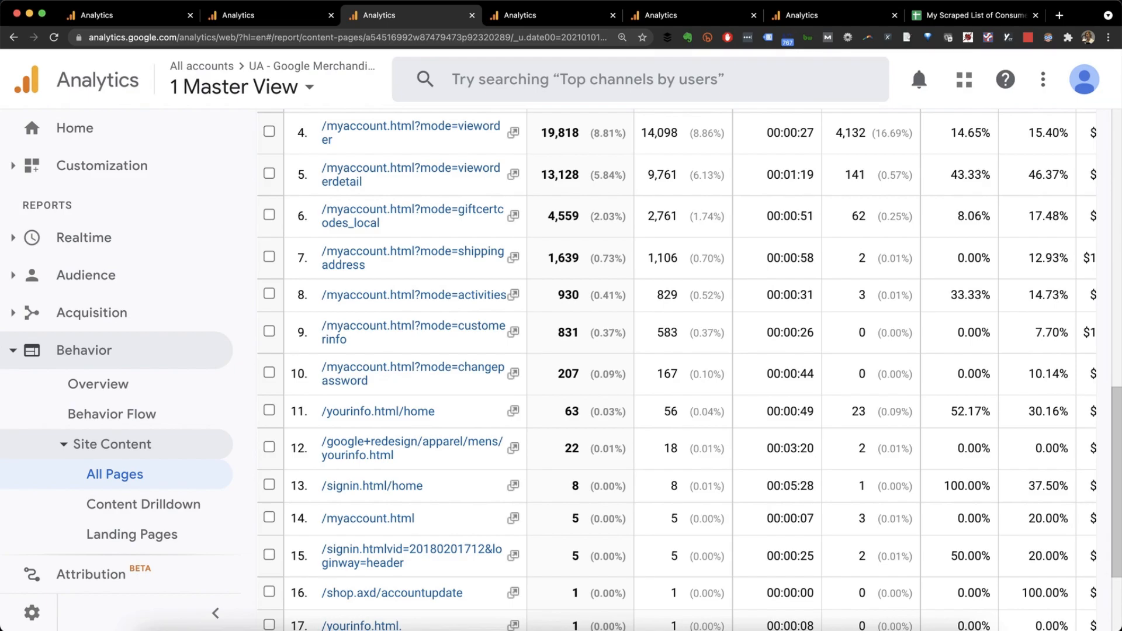
{"action": "scroll", "coordinate": [677, 374], "scroll_direction": "down", "scroll_amount": 4}
{"action": "scroll", "coordinate": [676, 374], "scroll_direction": "up", "scroll_amount": 6}
{"action": "scroll", "coordinate": [677, 374], "scroll_direction": "up", "scroll_amount": 7}
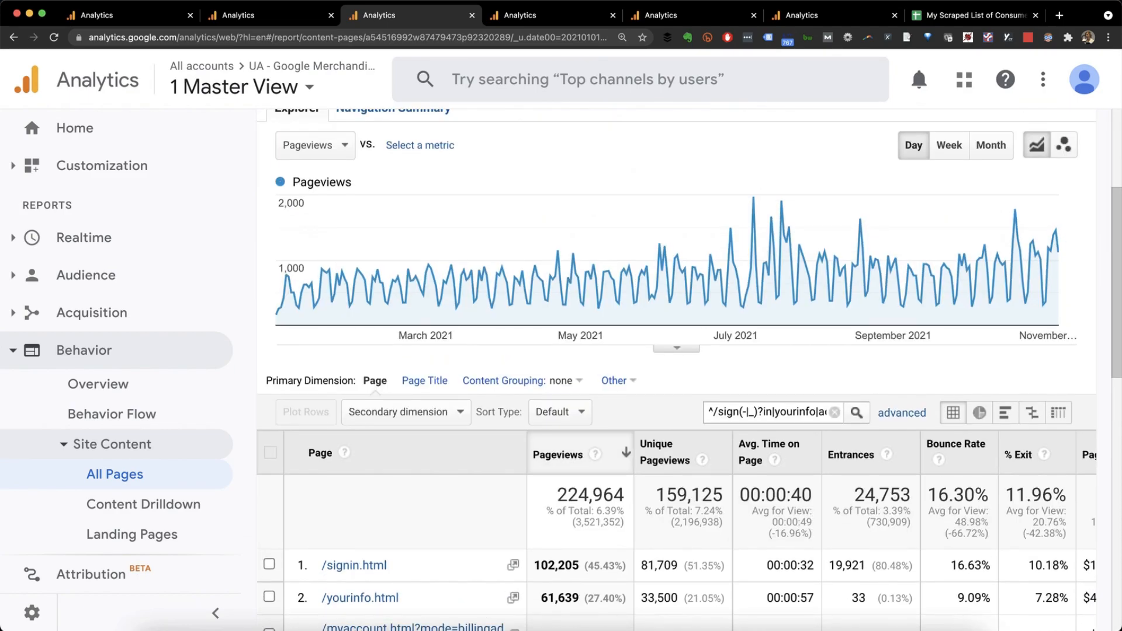
{"action": "scroll", "coordinate": [677, 374], "scroll_direction": "up", "scroll_amount": 2}
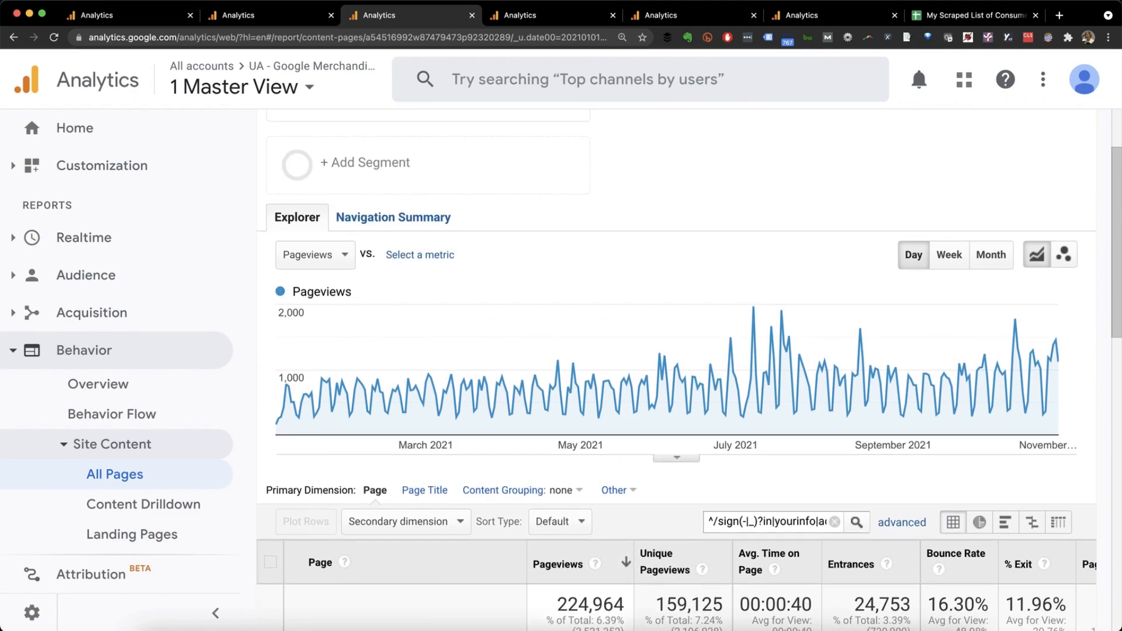
- Change the advanced filter's Page condition to Exclude, keeping Matching RegExp and the same pattern, and apply it
{"action": "left_click", "coordinate": [902, 522]}
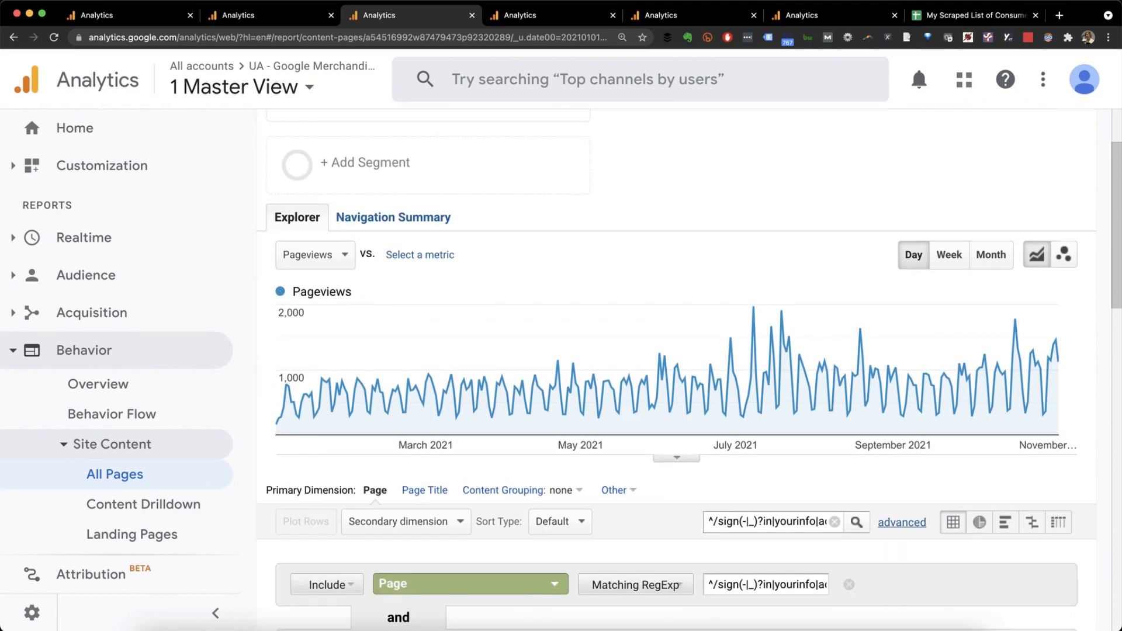
{"action": "scroll", "coordinate": [690, 369], "scroll_direction": "down", "scroll_amount": 2}
{"action": "left_click", "coordinate": [327, 479]}
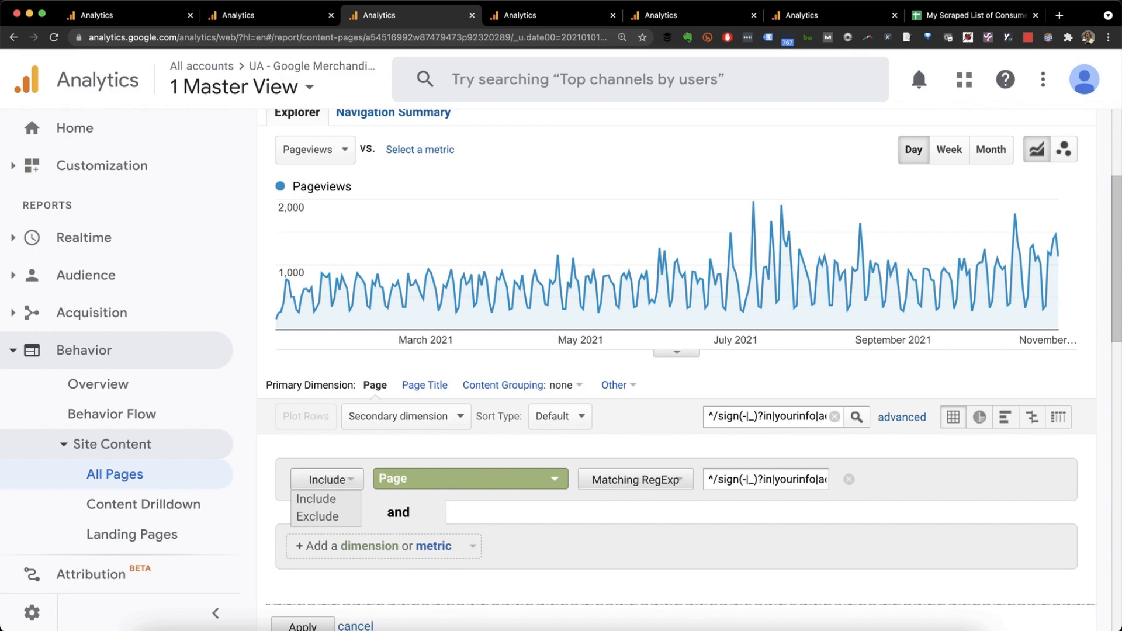
{"action": "left_click", "coordinate": [315, 516]}
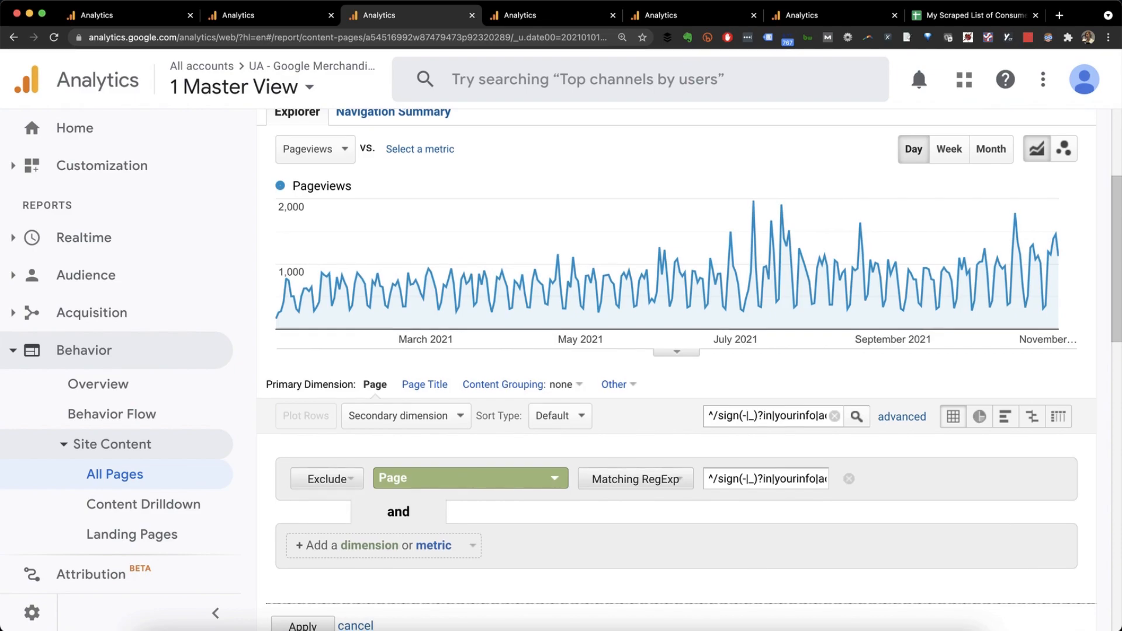
{"action": "scroll", "coordinate": [677, 370], "scroll_direction": "down", "scroll_amount": 2}
{"action": "left_click", "coordinate": [302, 550]}
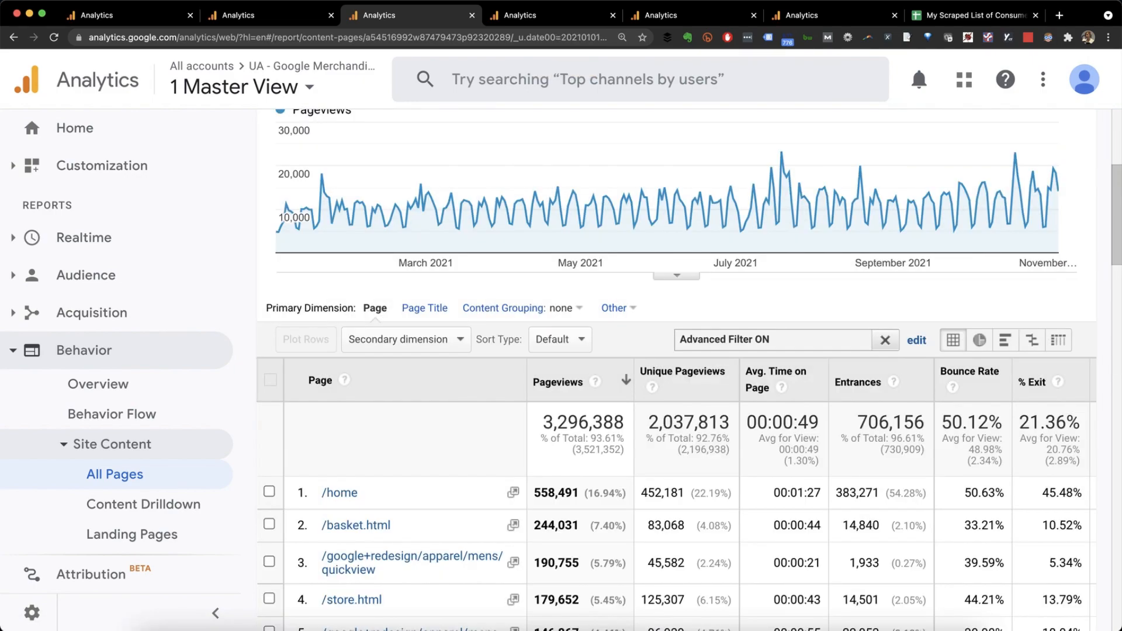
- Examine the page list to check that sign-in, yourinfo and account pages are excluded
{"action": "scroll", "coordinate": [676, 370], "scroll_direction": "down", "scroll_amount": 5}
{"action": "scroll", "coordinate": [677, 370], "scroll_direction": "down", "scroll_amount": 8}
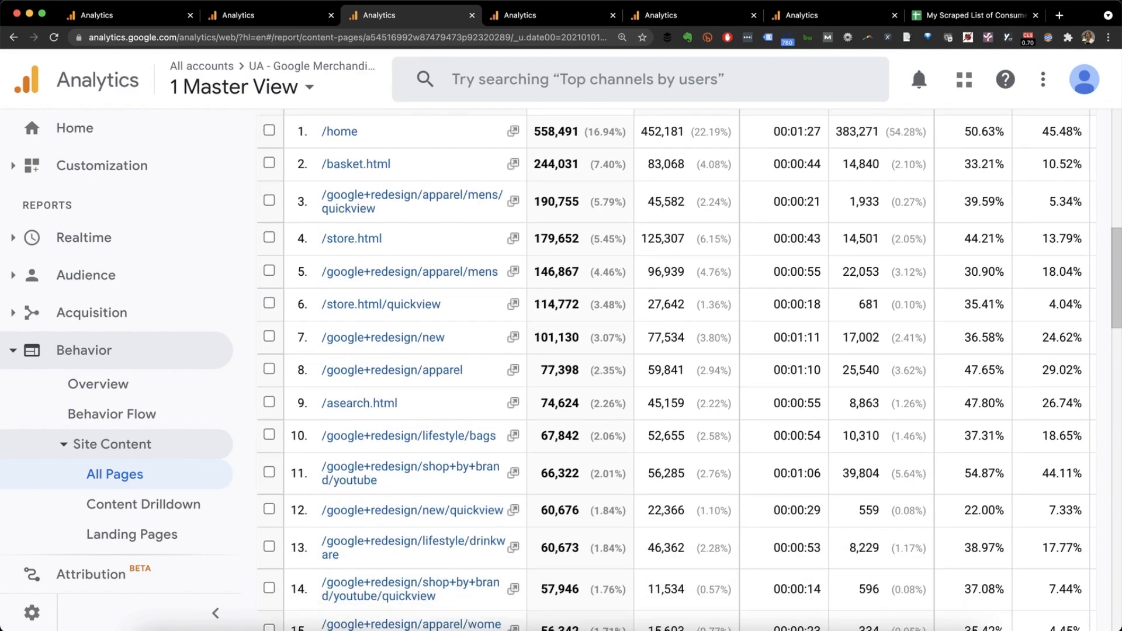
{"action": "scroll", "coordinate": [677, 370], "scroll_direction": "down", "scroll_amount": 3}
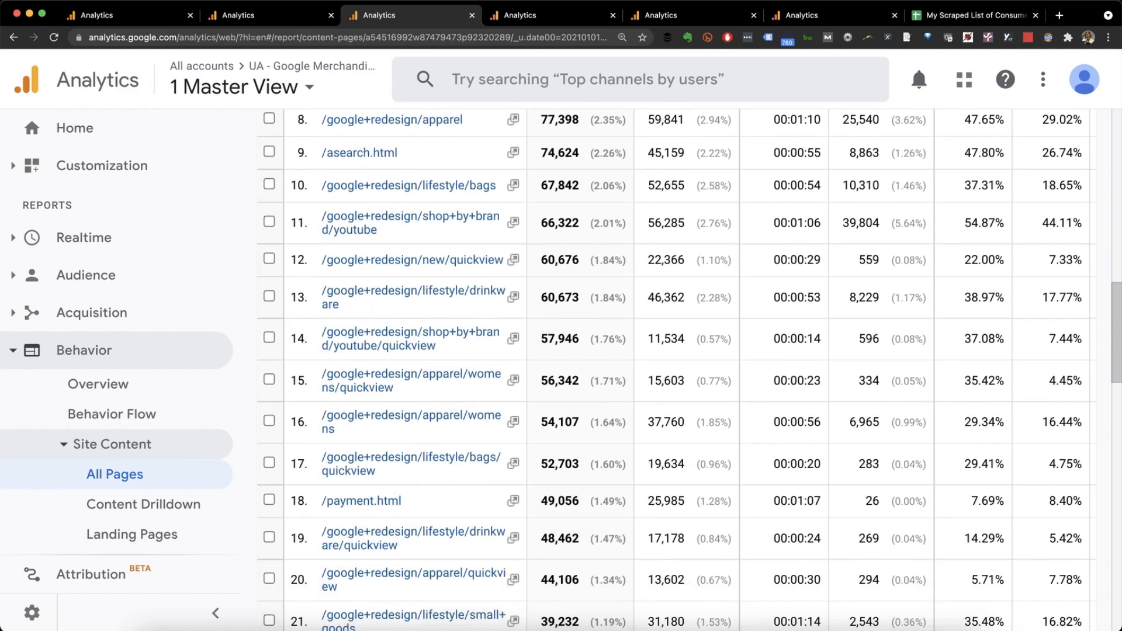
{"action": "scroll", "coordinate": [677, 370], "scroll_direction": "down", "scroll_amount": 4}
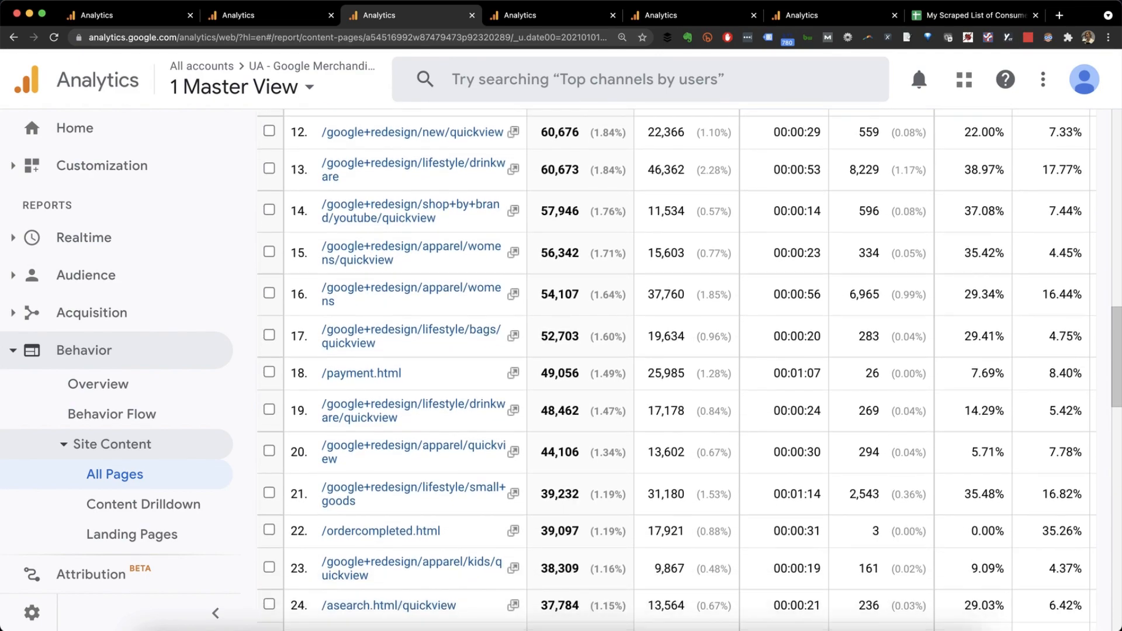
{"action": "scroll", "coordinate": [677, 370], "scroll_direction": "down", "scroll_amount": 1}
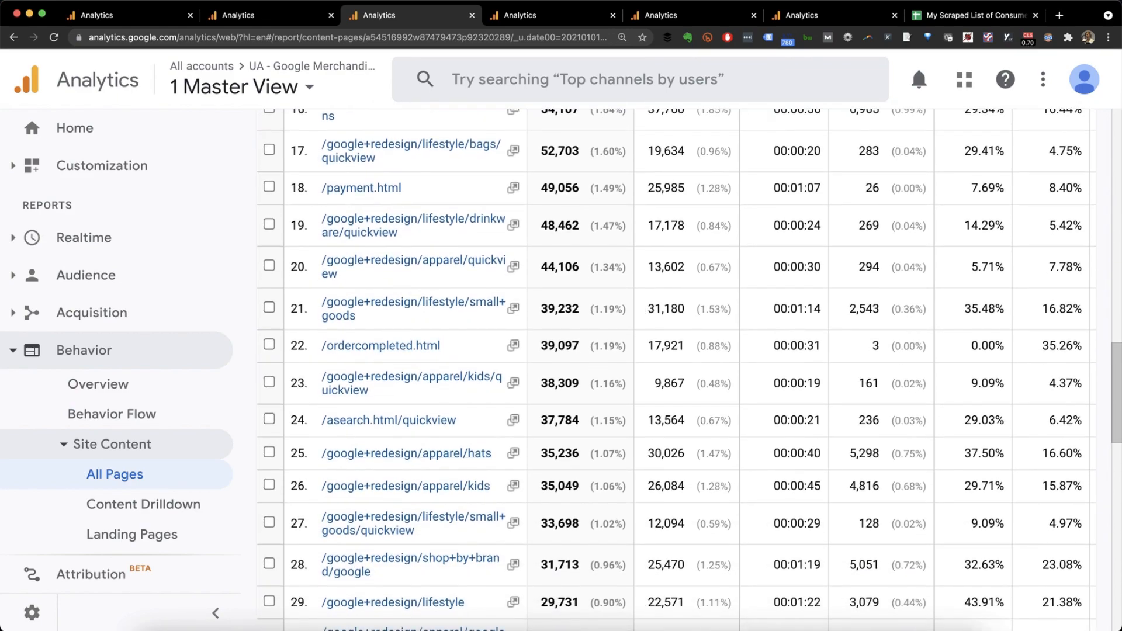
{"action": "scroll", "coordinate": [380, 346], "scroll_direction": "down", "scroll_amount": 2}
{"action": "scroll", "coordinate": [381, 345], "scroll_direction": "up", "scroll_amount": 8}
{"action": "scroll", "coordinate": [377, 258], "scroll_direction": "up", "scroll_amount": 10}
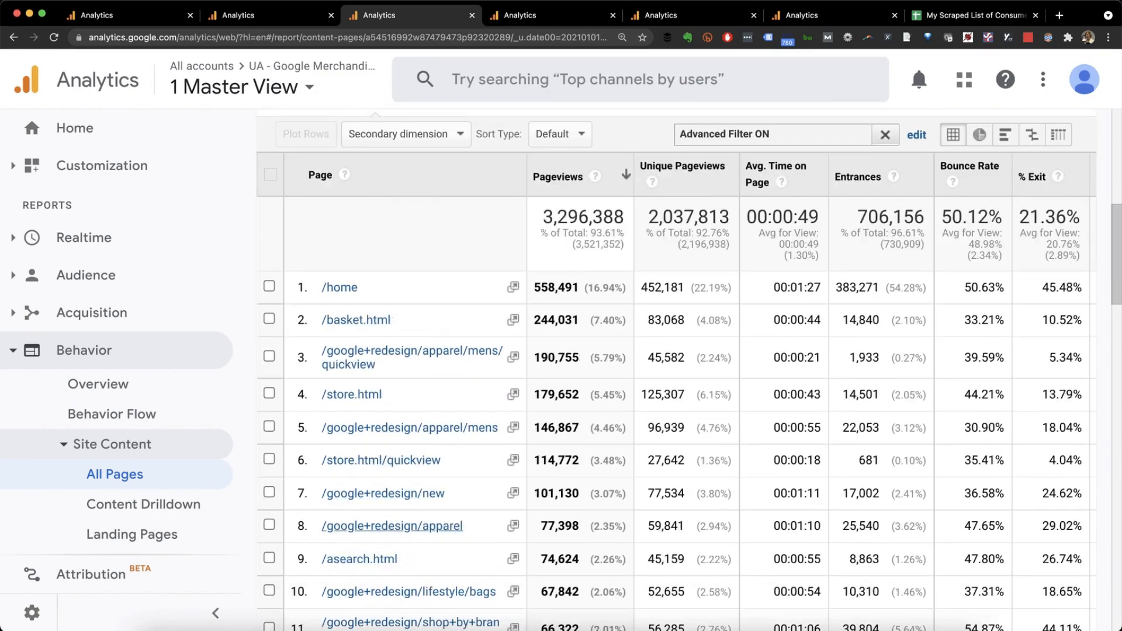
{"action": "scroll", "coordinate": [377, 258], "scroll_direction": "down", "scroll_amount": 2}
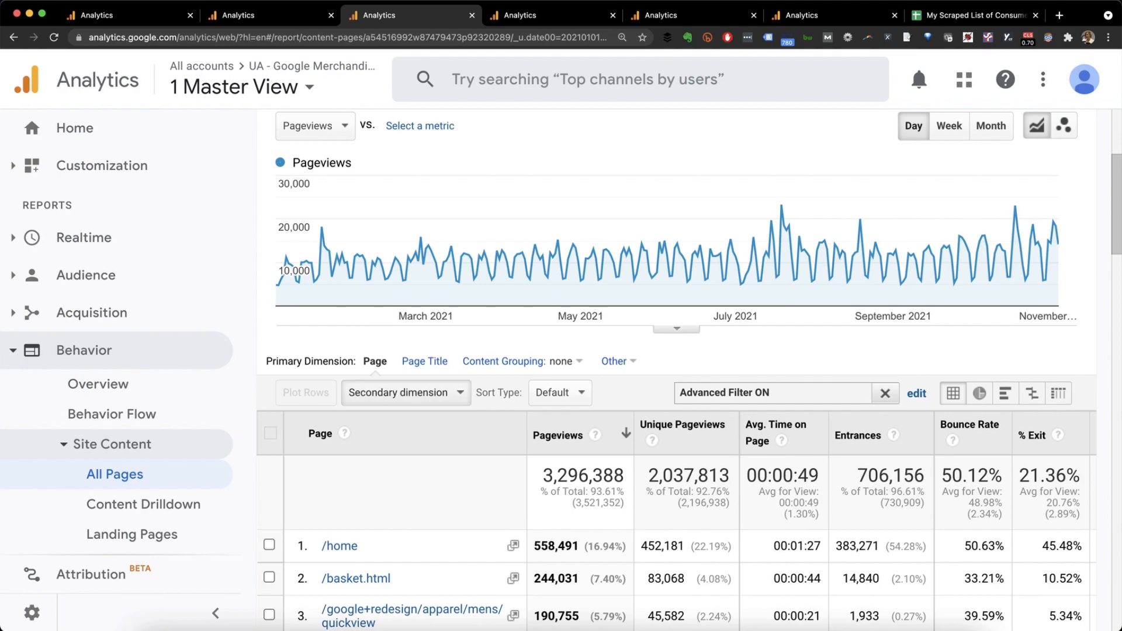
- Edit the advanced filter and set its Page condition back to Include
{"action": "left_click", "coordinate": [916, 393]}
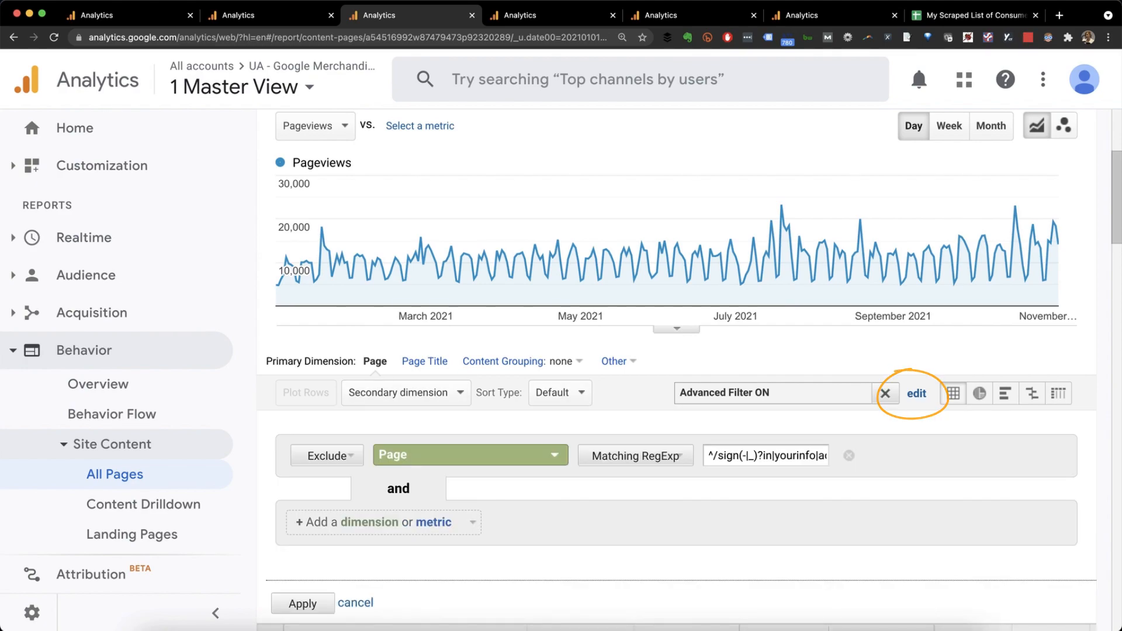
{"action": "left_click", "coordinate": [327, 455]}
{"action": "left_click", "coordinate": [316, 475]}
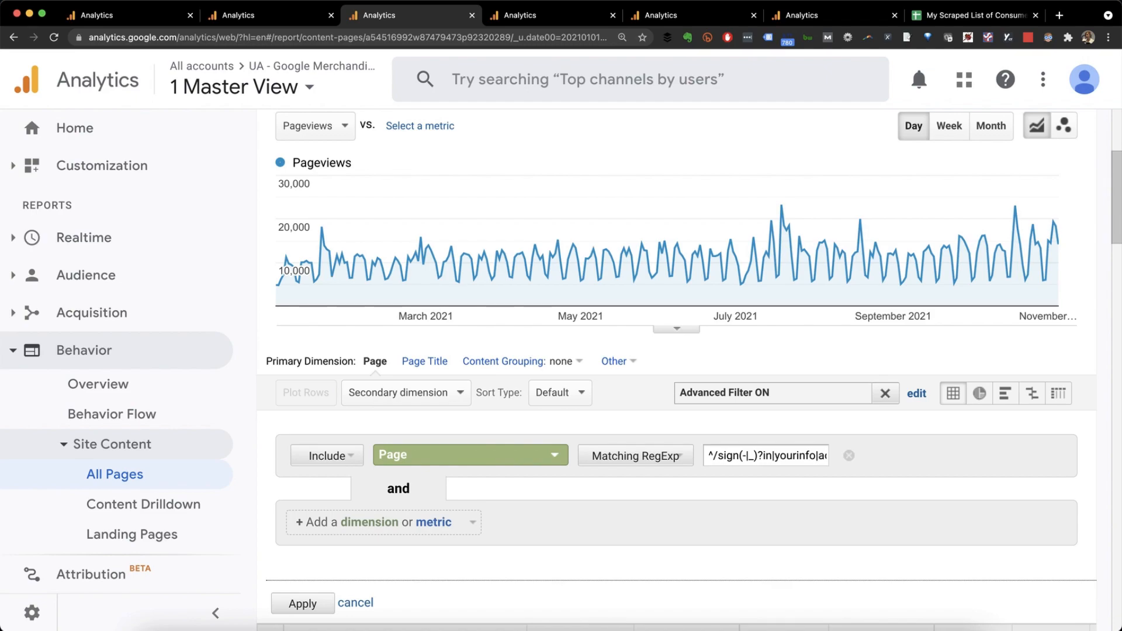
- Append the alternative ordercompleted to the filter's regular expression, apply it, and check the matching pages
{"action": "scroll", "coordinate": [678, 374], "scroll_direction": "down", "scroll_amount": 3}
{"action": "left_click_drag", "start_coordinate": [764, 366], "coordinate": [828, 365]}
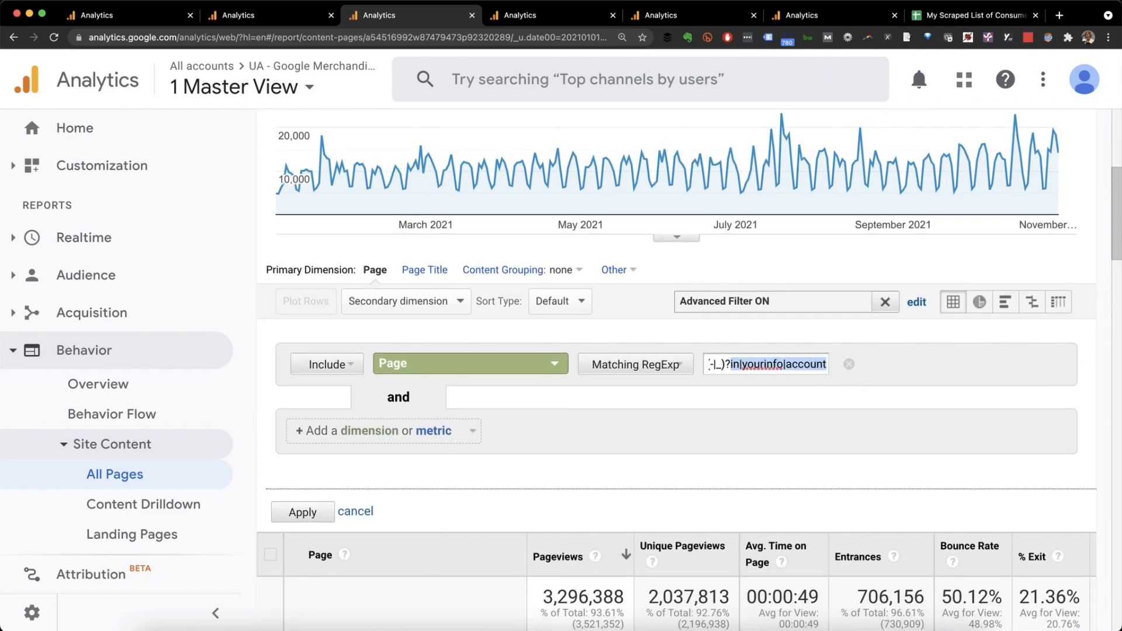
{"action": "left_click", "coordinate": [826, 365]}
{"action": "type", "text": "|or"}
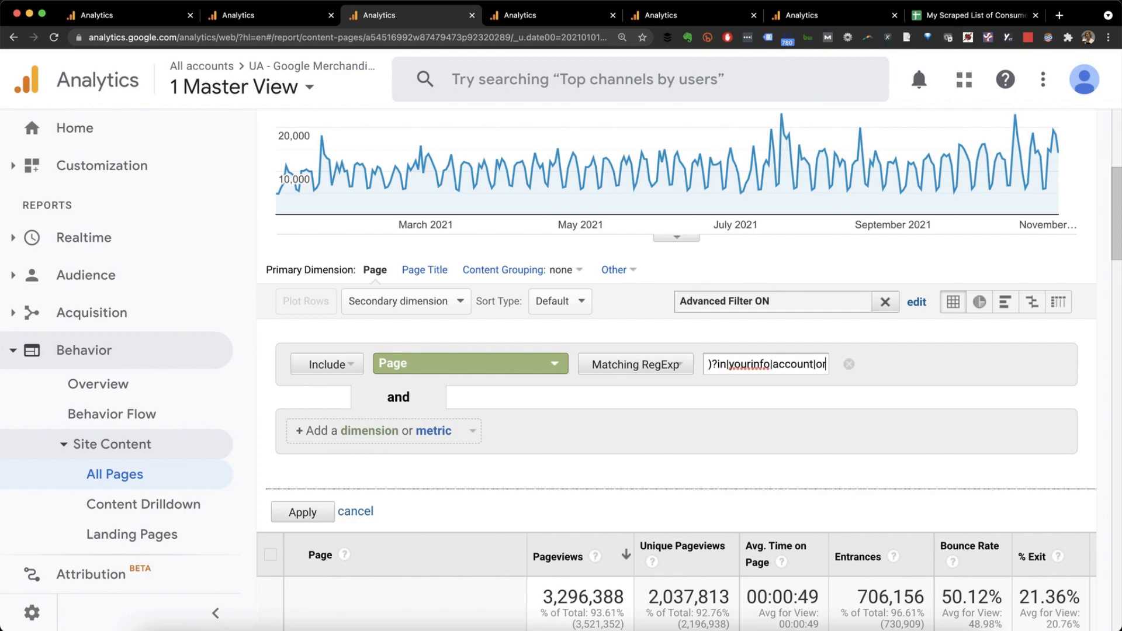
{"action": "type", "text": "dercount|ordercompleted"}
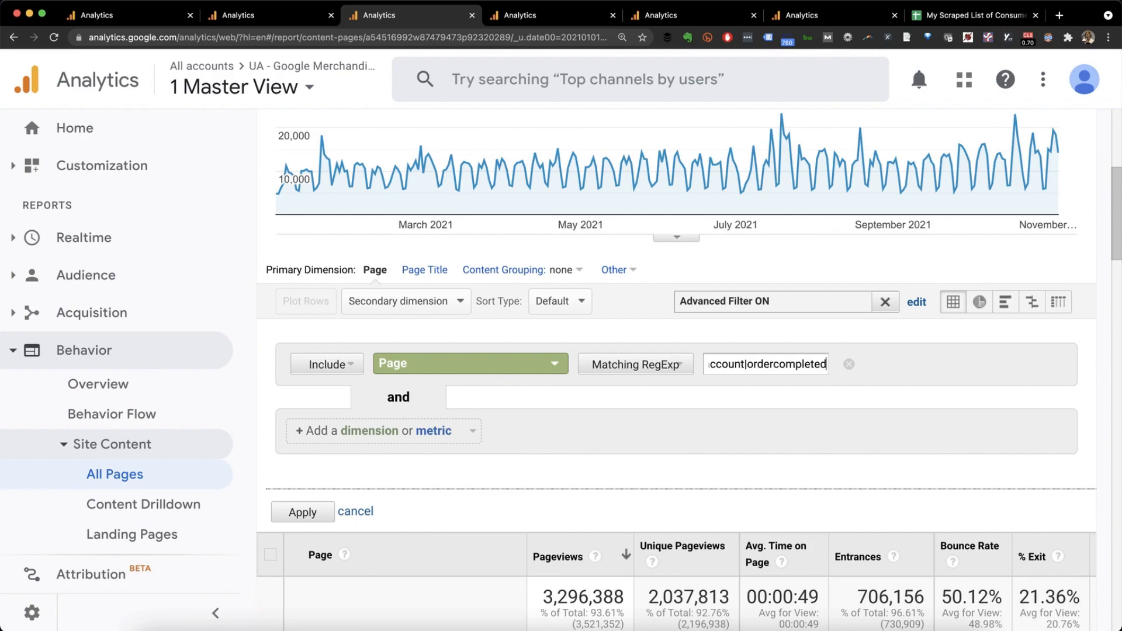
{"action": "key", "text": "Return"}
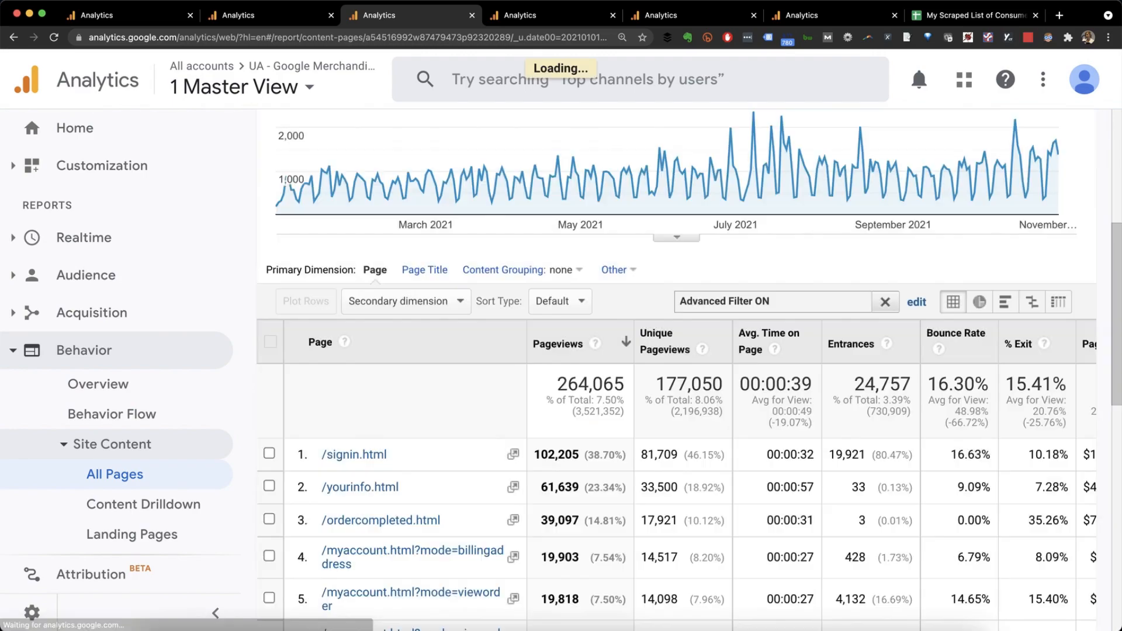
{"action": "scroll", "coordinate": [677, 368], "scroll_direction": "down", "scroll_amount": 7}
{"action": "scroll", "coordinate": [676, 368], "scroll_direction": "up", "scroll_amount": 5}
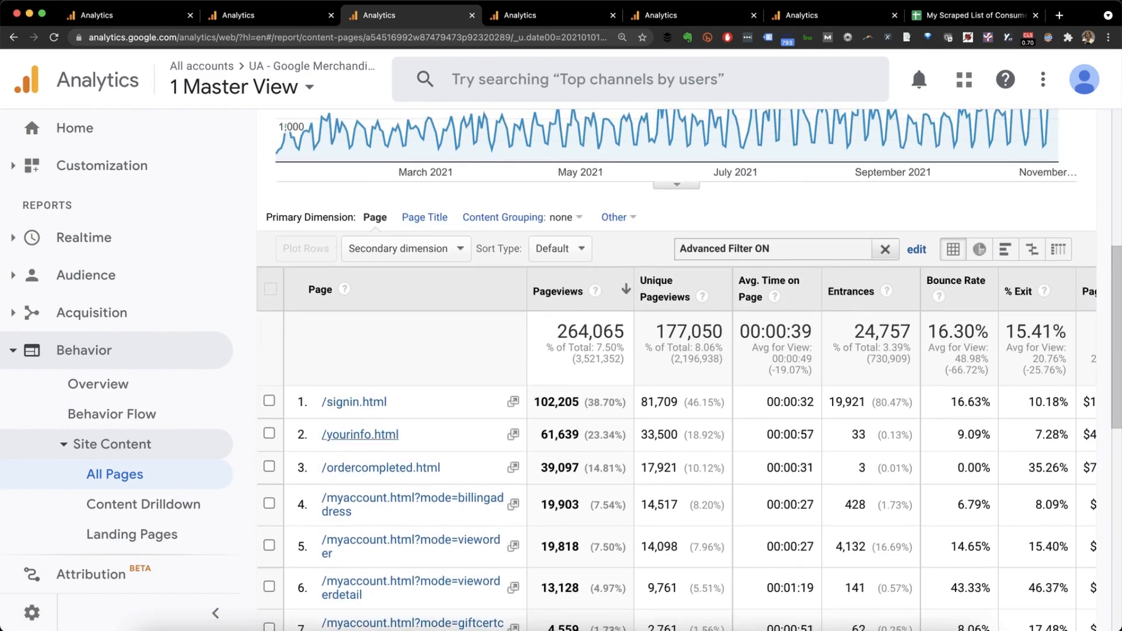
- Open the advanced filter for editing and select its entire Page regular expression for copying
{"action": "scroll", "coordinate": [916, 263], "scroll_direction": "up", "scroll_amount": 1}
{"action": "left_click", "coordinate": [917, 263]}
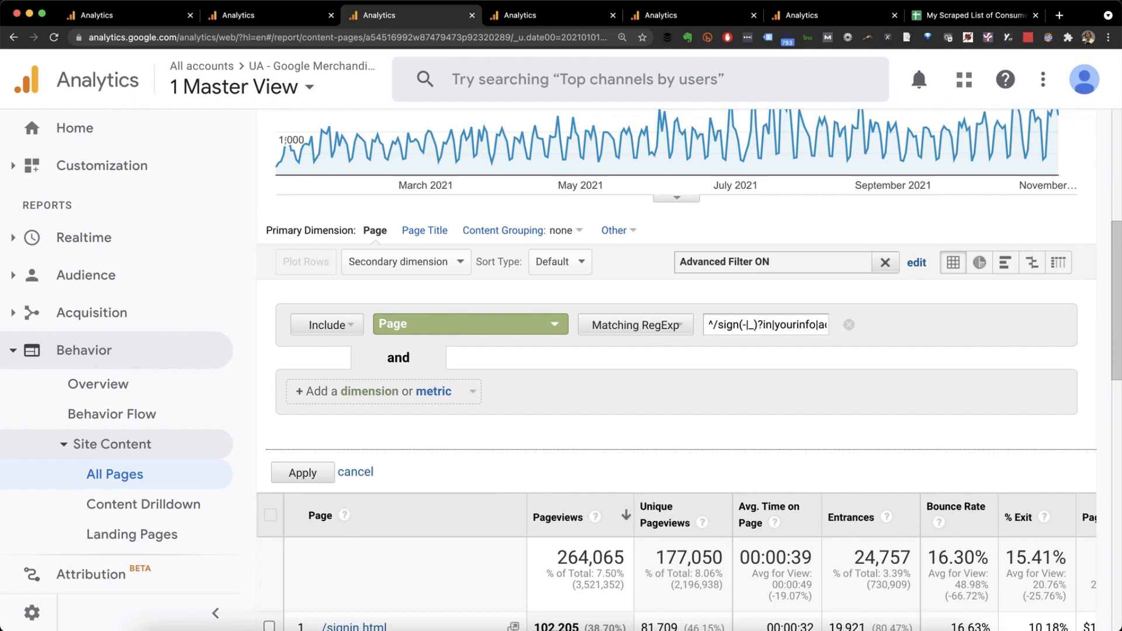
{"action": "triple_click", "coordinate": [728, 325]}
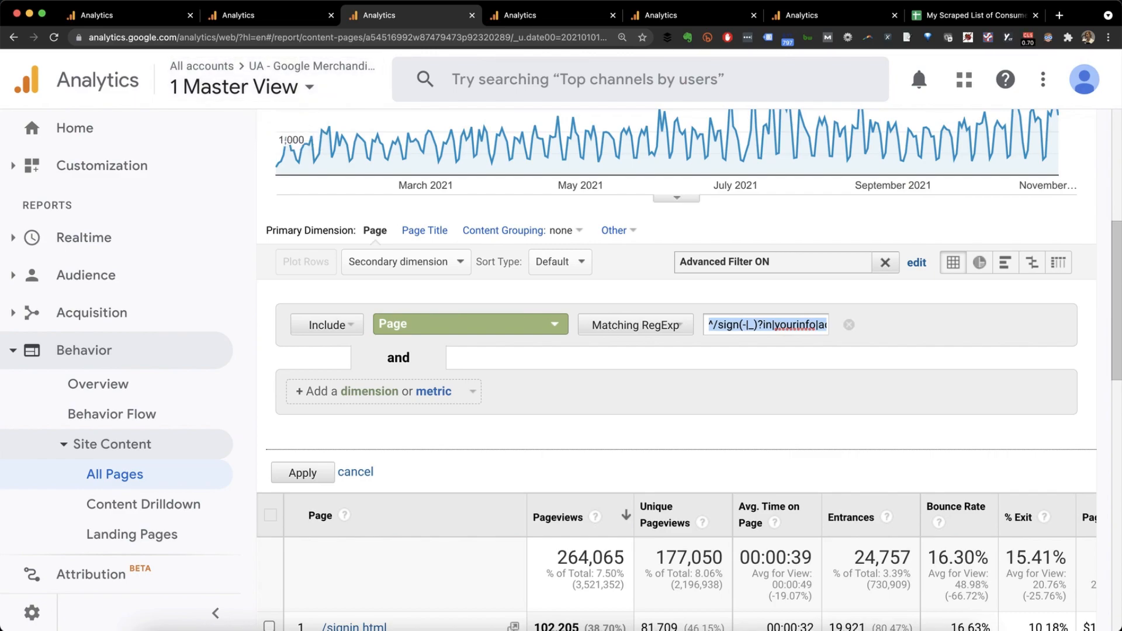
- In the Annielytics admin browser tab, go to Content Grouping, discarding the unsaved filter, and switch to the Annielytics - Test view
{"action": "key", "text": "ctrl+shift+Tab"}
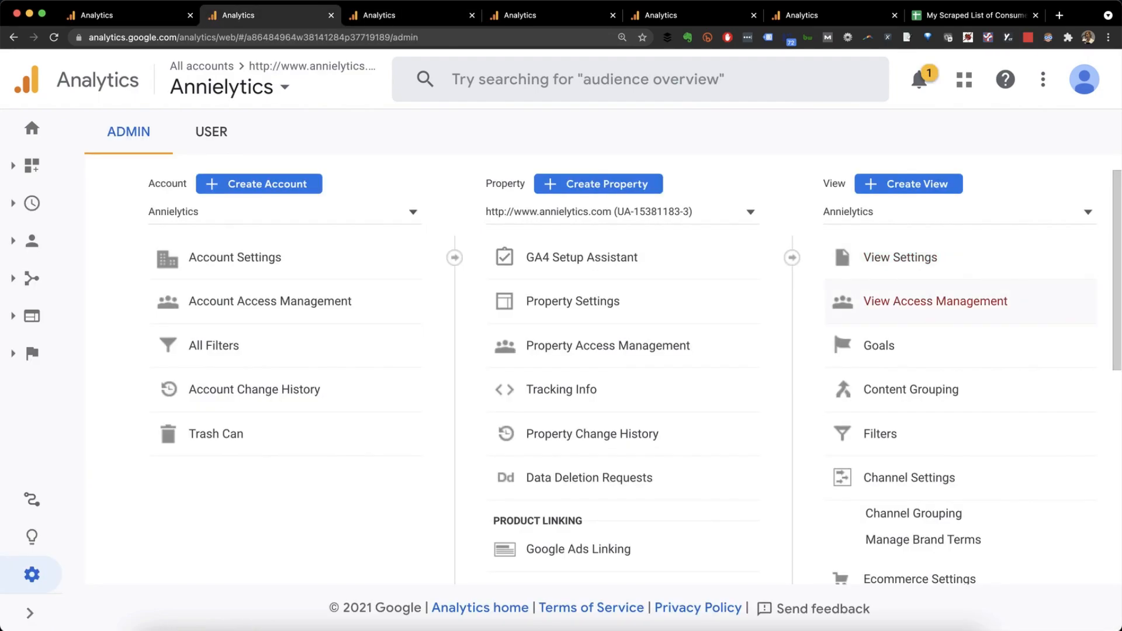
{"action": "left_click", "coordinate": [910, 389]}
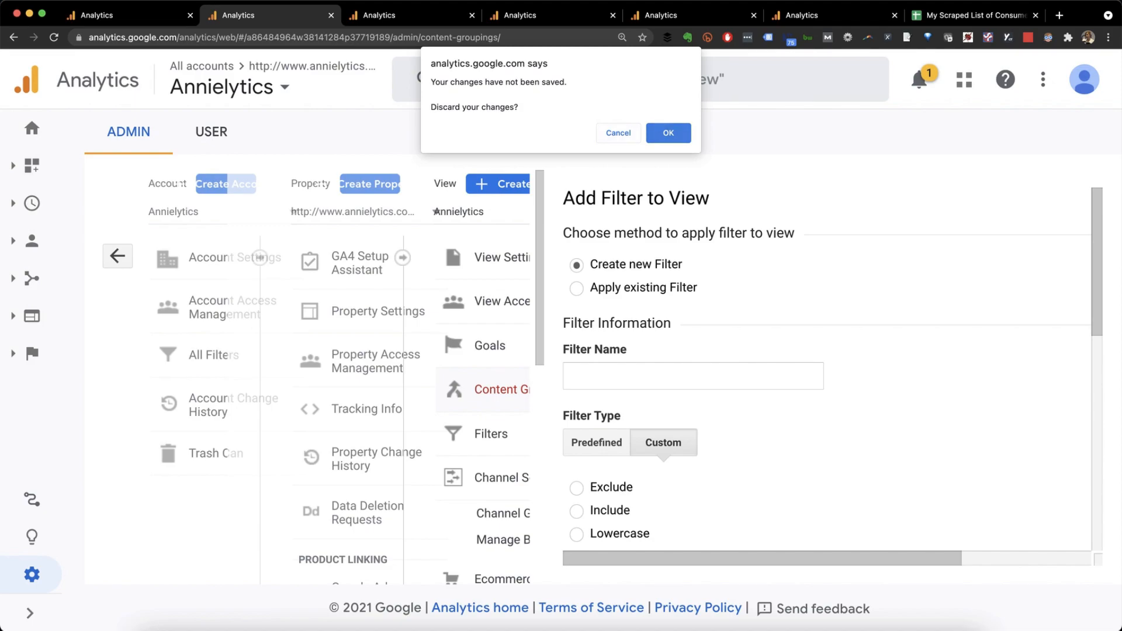
{"action": "left_click", "coordinate": [667, 132]}
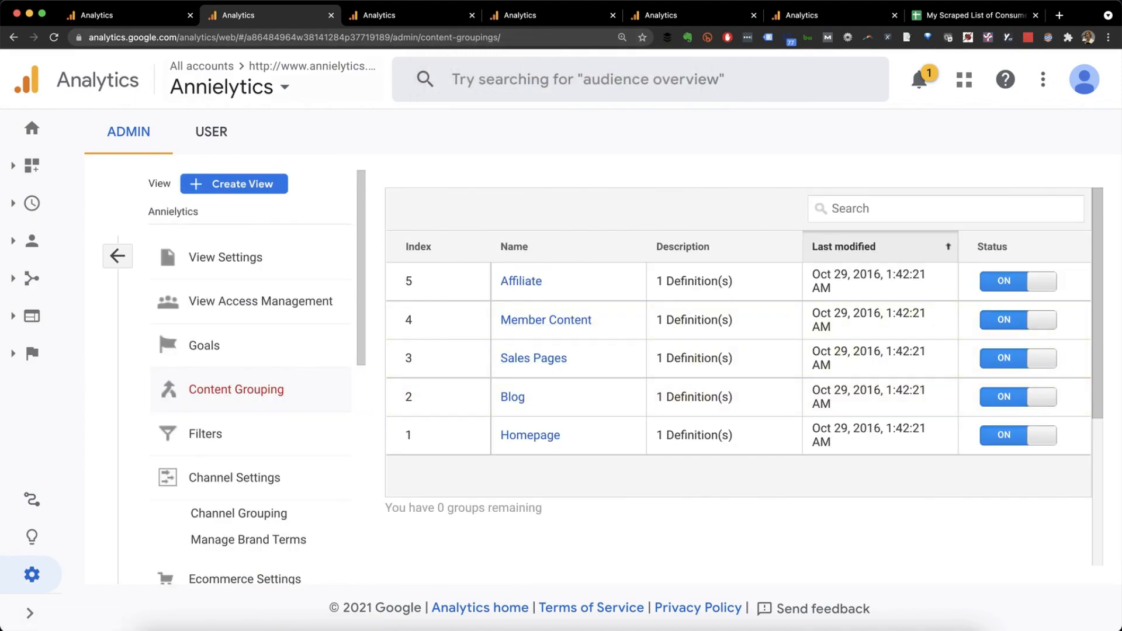
{"action": "left_click", "coordinate": [258, 88]}
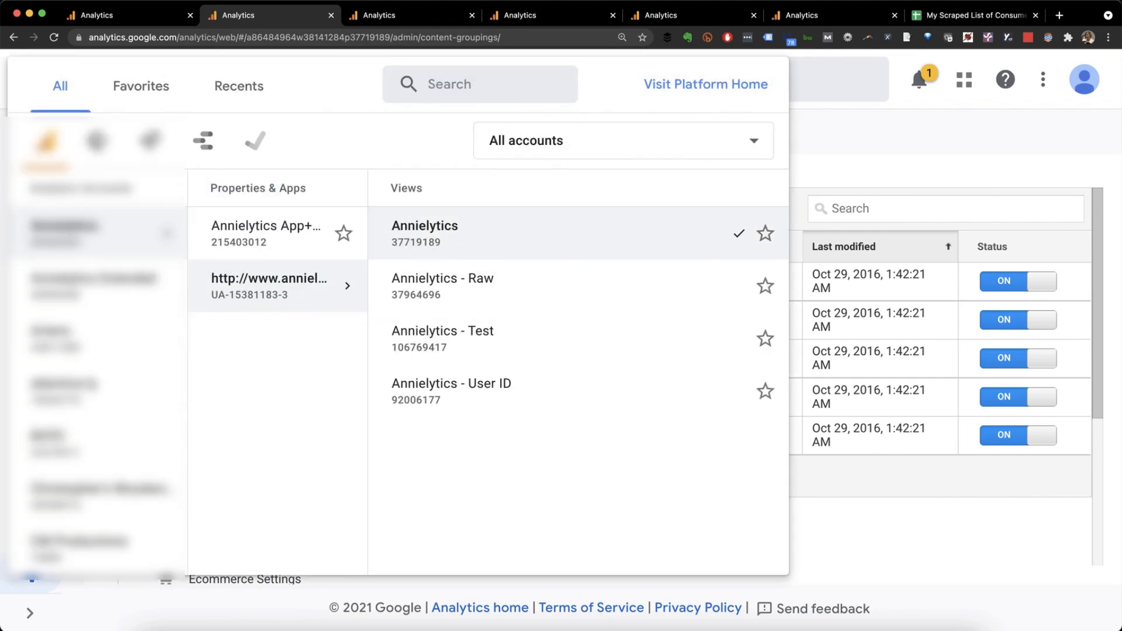
{"action": "left_click", "coordinate": [444, 332]}
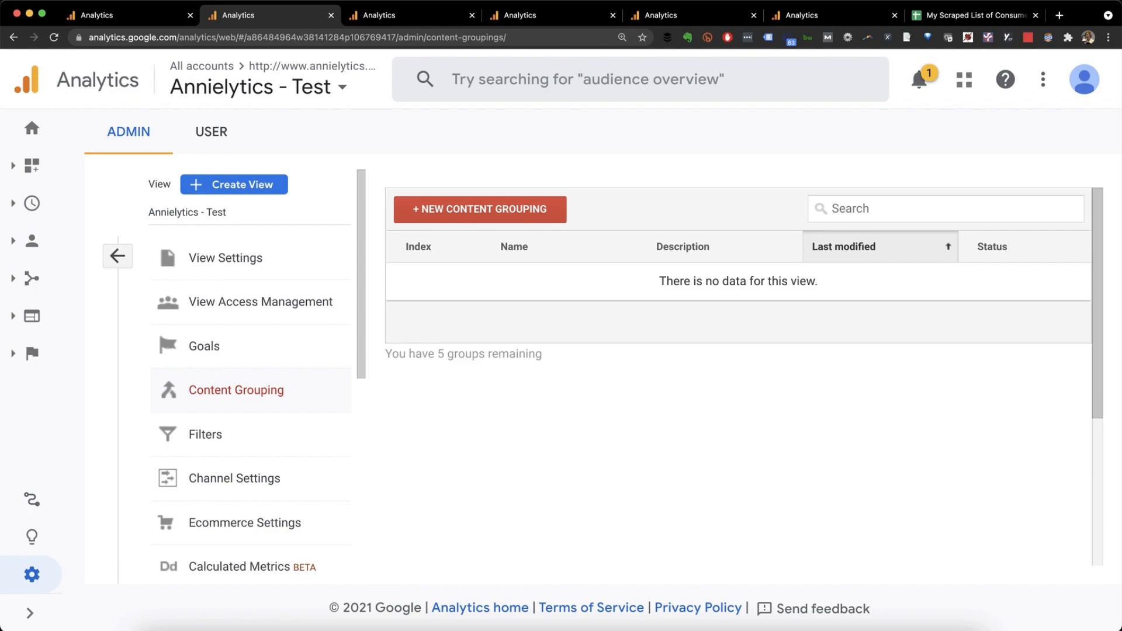
- Start a new content grouping and name it Account Pages
{"action": "left_click", "coordinate": [480, 209]}
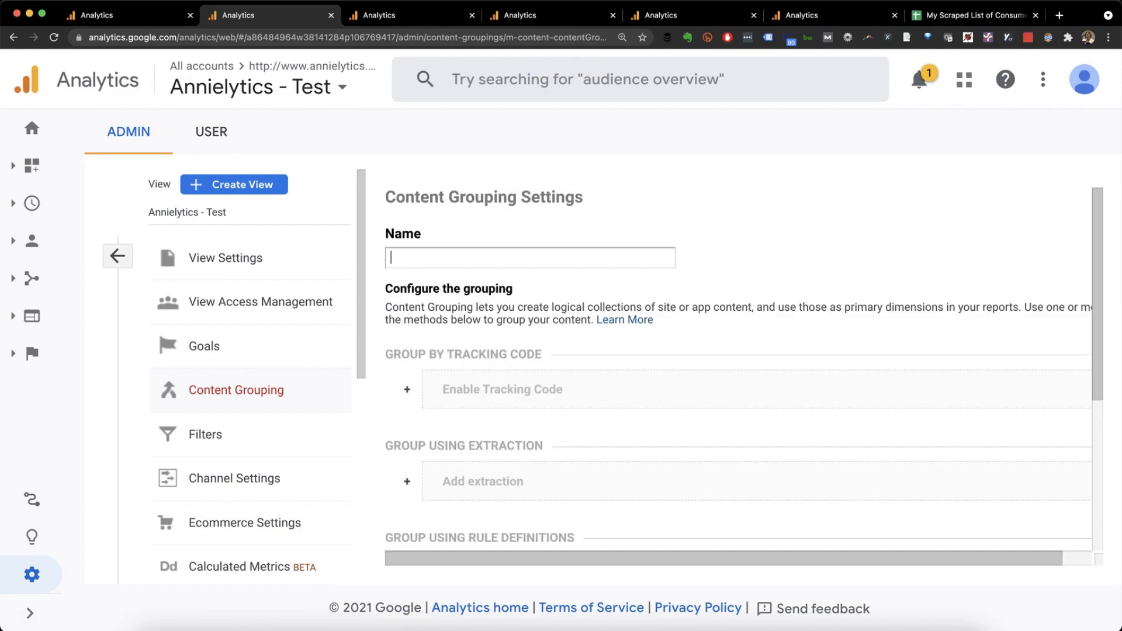
{"action": "left_click", "coordinate": [480, 257]}
{"action": "type", "text": "Account Pages"}
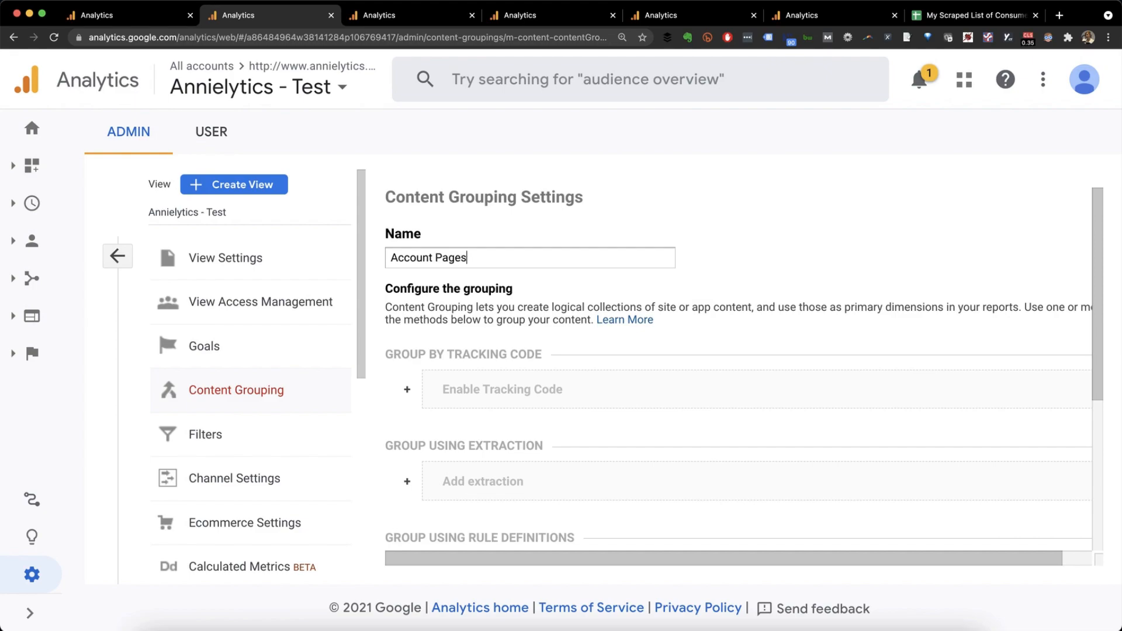
- Create a rule set under the grouping's rule definitions and name it Account
{"action": "scroll", "coordinate": [742, 367], "scroll_direction": "down", "scroll_amount": 1}
{"action": "scroll", "coordinate": [742, 366], "scroll_direction": "down", "scroll_amount": 3}
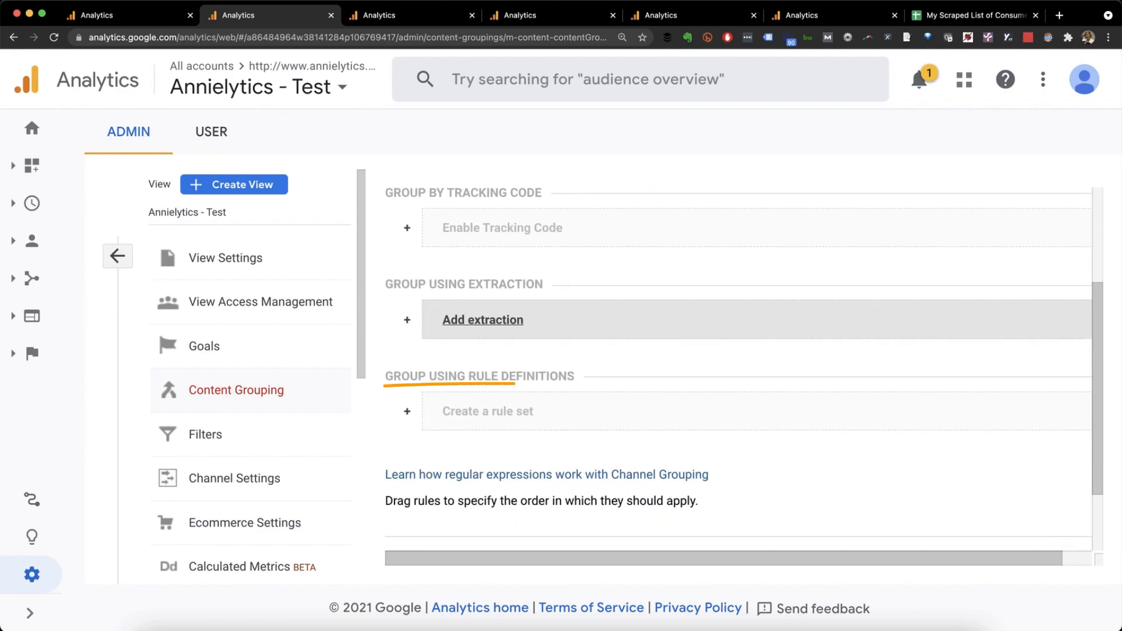
{"action": "left_click", "coordinate": [487, 411]}
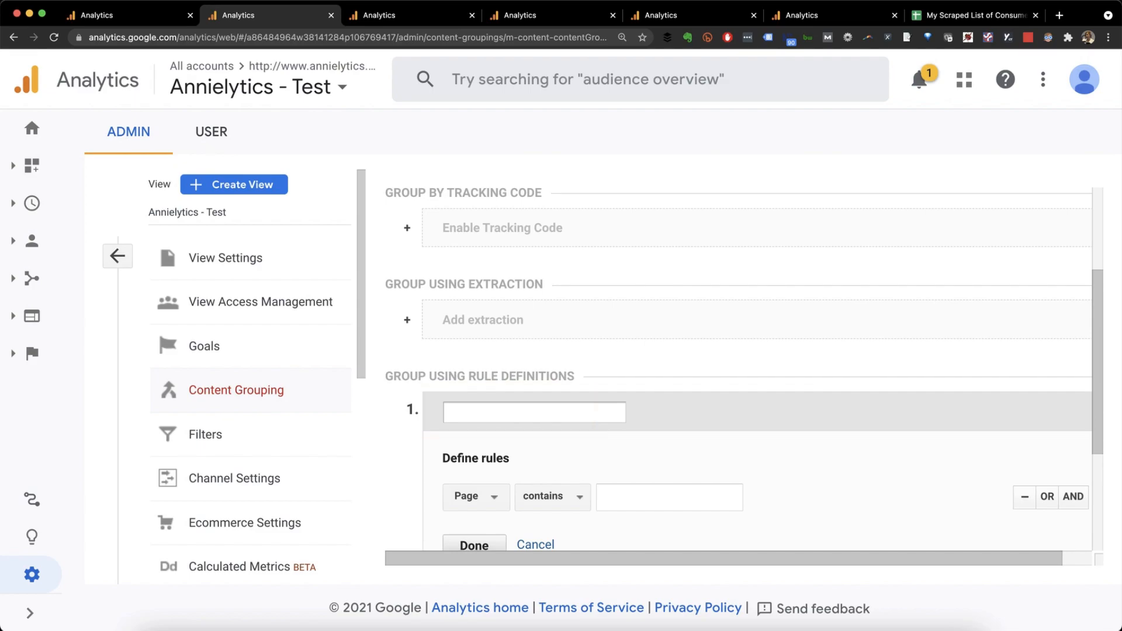
{"action": "scroll", "coordinate": [488, 411], "scroll_direction": "down", "scroll_amount": 3}
{"action": "type", "text": "Ci"}
{"action": "key", "text": "BackSpace"}
{"action": "type", "text": "on"}
{"action": "key", "text": "BackSpace"}
{"action": "key", "text": "BackSpace"}
{"action": "key", "text": "BackSpace"}
{"action": "type", "text": "A"}
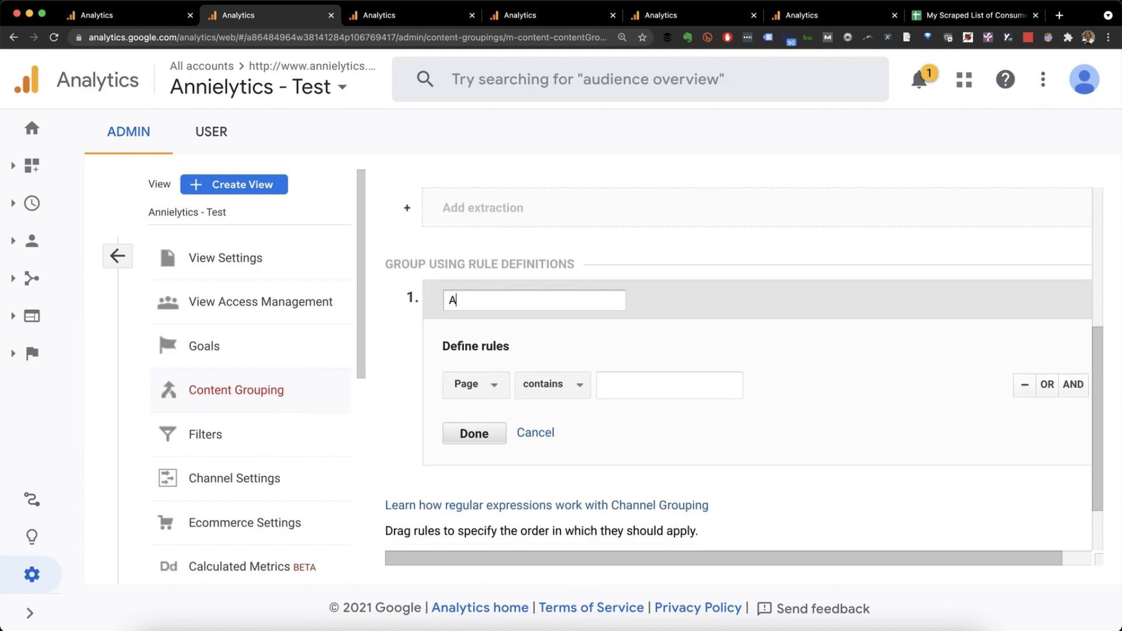
{"action": "type", "text": "ccount"}
- Set the Account rule's match condition to matches regex
{"action": "left_click", "coordinate": [552, 385]}
{"action": "key", "text": "Down"}
{"action": "key", "text": "Down"}
{"action": "key", "text": "Down"}
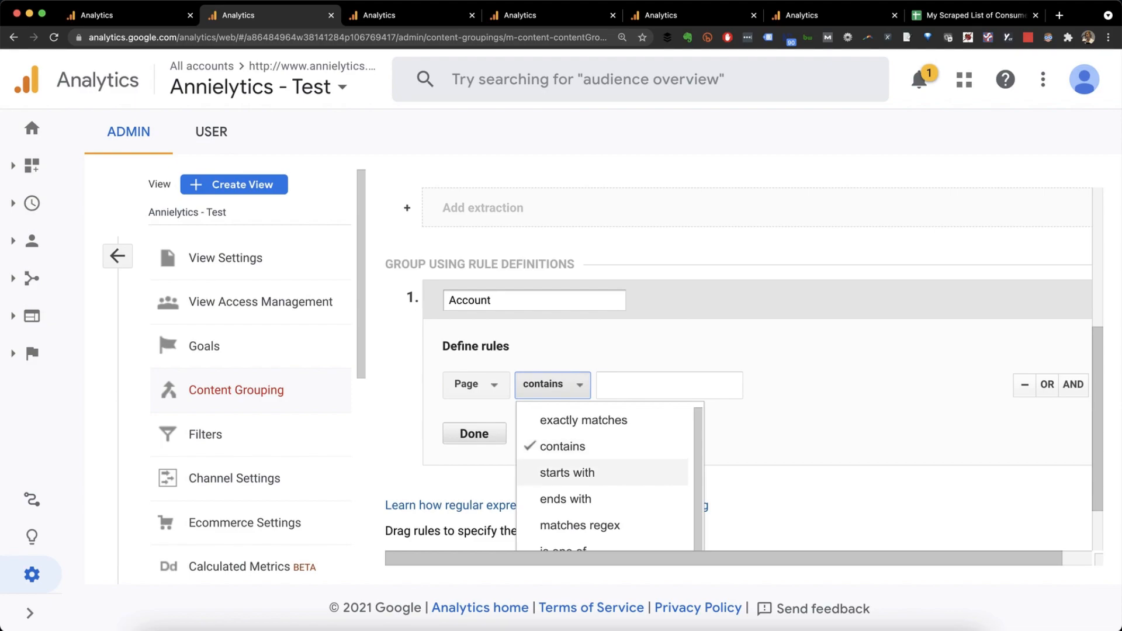
{"action": "key", "text": "Return"}
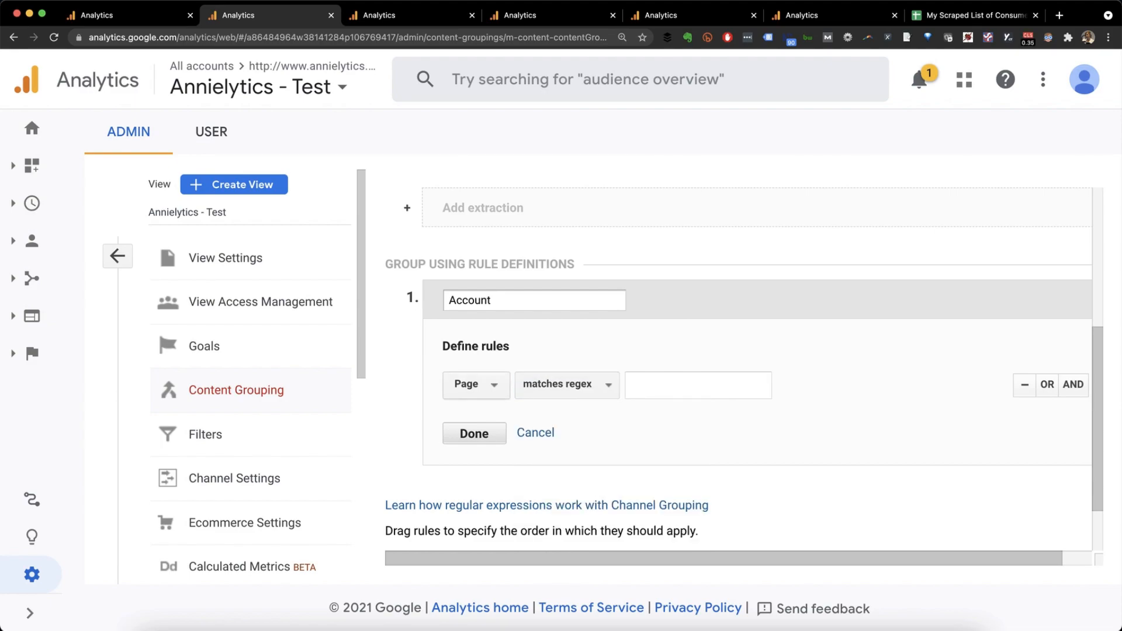
- Keep Page as the rule's dimension and enter the pattern ^/sign(-|_)?in|yourinfo|account|ordercompleted
{"action": "key", "text": "shift+Tab"}
{"action": "key", "text": "Down"}
{"action": "key", "text": "Return"}
{"action": "key", "text": "Down"}
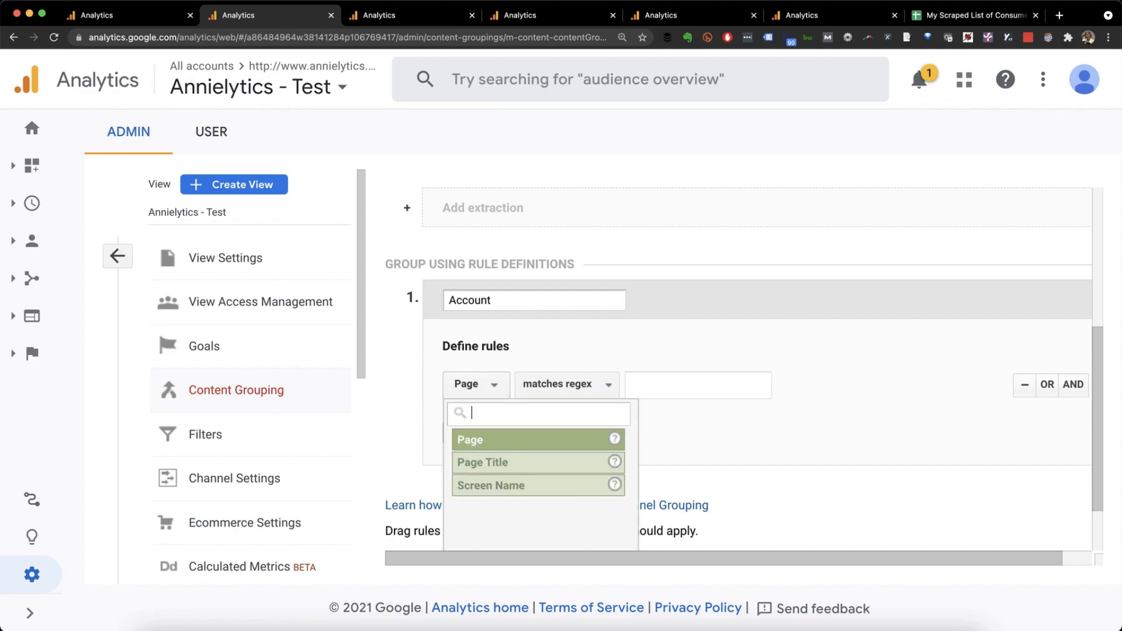
{"action": "key", "text": "Down"}
{"action": "key", "text": "Down"}
{"action": "key", "text": "Up"}
{"action": "key", "text": "Down"}
{"action": "key", "text": "Up"}
{"action": "key", "text": "Up"}
{"action": "key", "text": "Tab"}
{"action": "type", "text": "account|ordercompleted"}
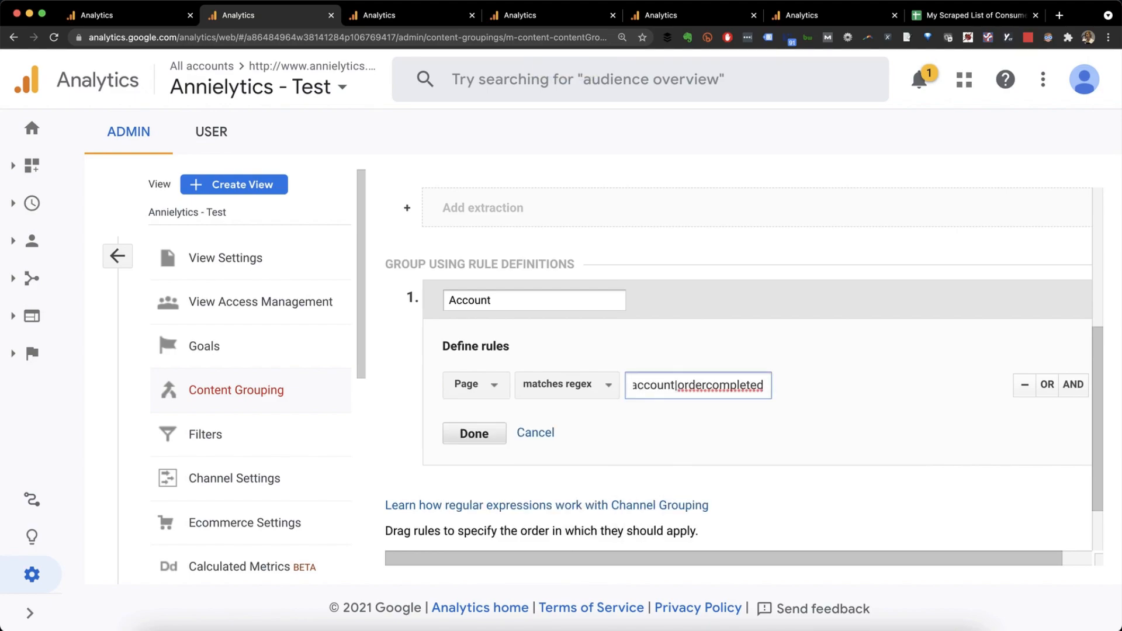
- Finish the Account rule set and cancel the new content grouping without saving it
{"action": "scroll", "coordinate": [745, 366], "scroll_direction": "down", "scroll_amount": 1}
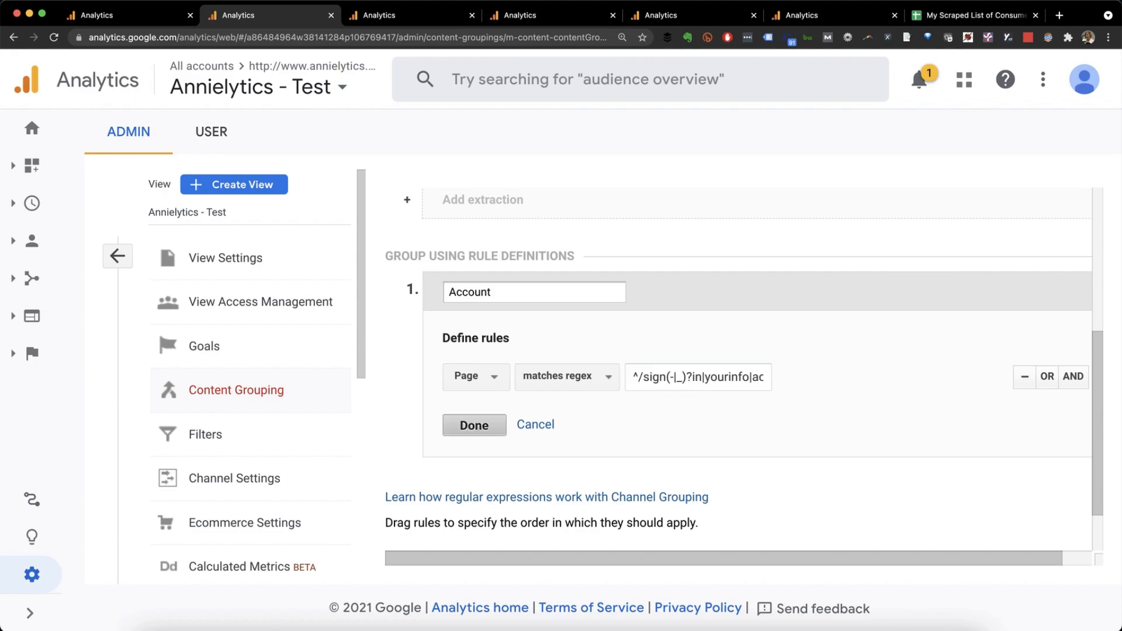
{"action": "left_click", "coordinate": [474, 425]}
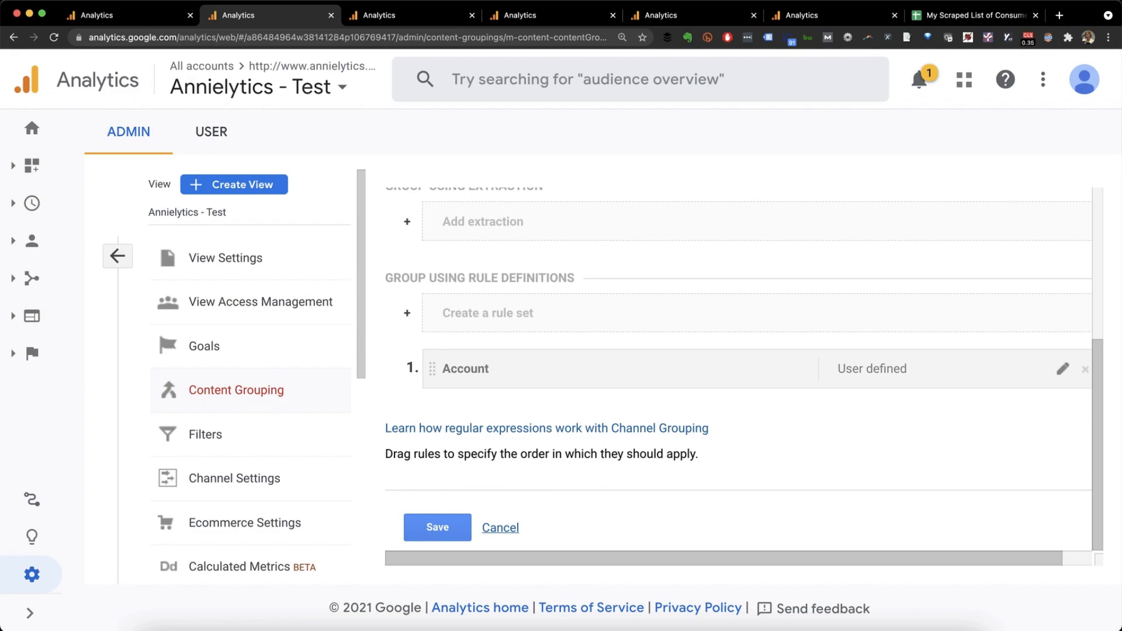
{"action": "left_click", "coordinate": [500, 527]}
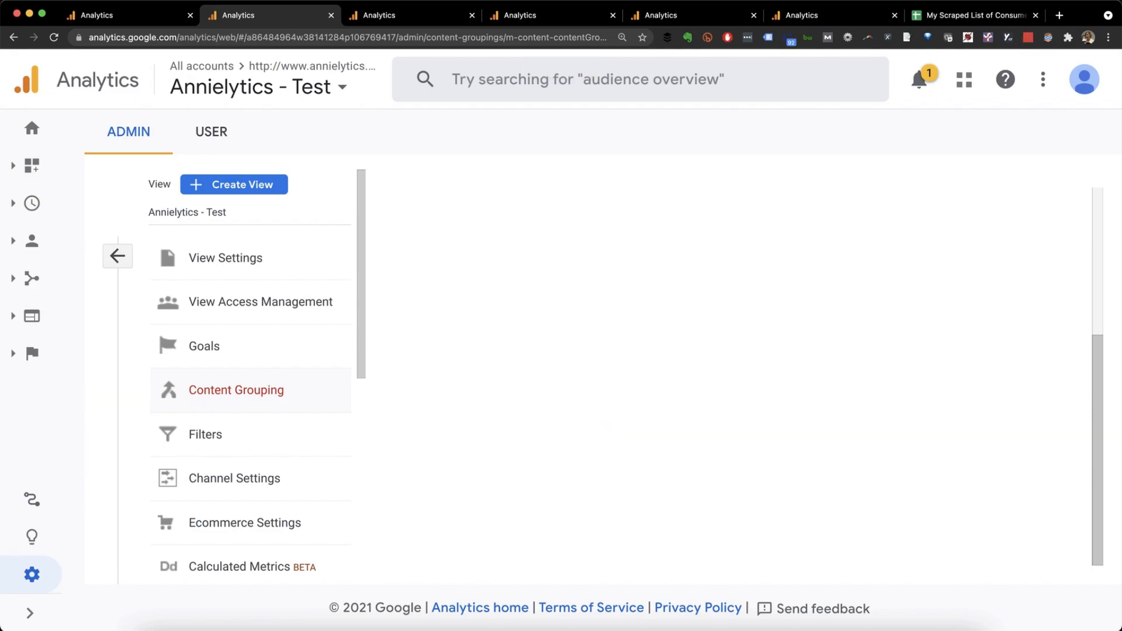
- Return to the 1 Master View reports, open the Content Drilldown report and drill into the /google+redesign/ folder
{"action": "scroll", "coordinate": [734, 376], "scroll_direction": "up", "scroll_amount": 1}
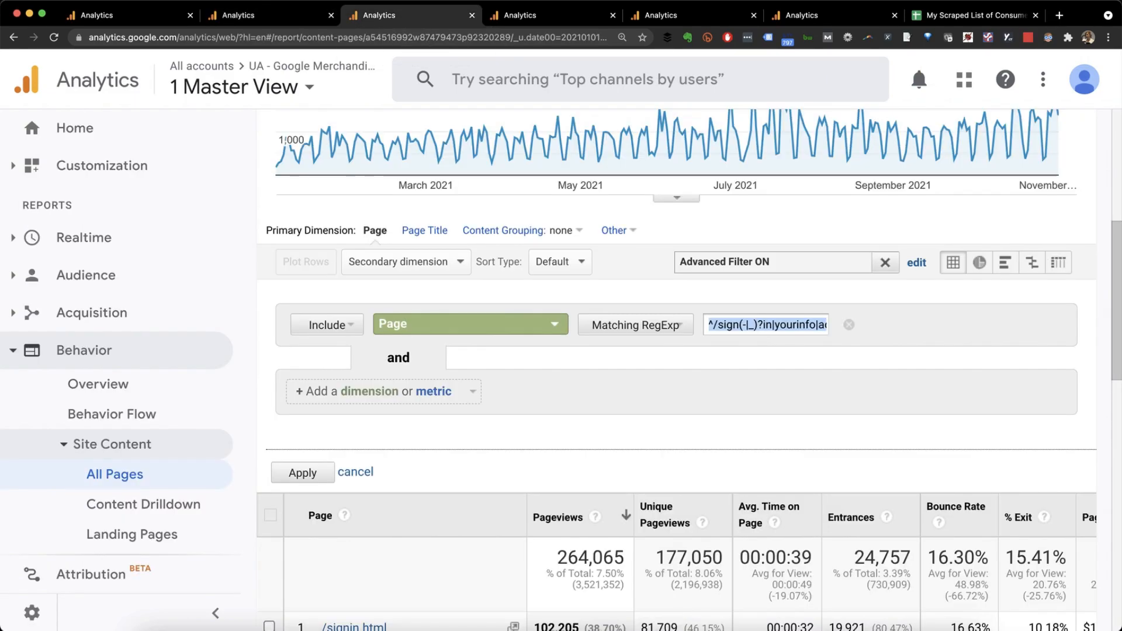
{"action": "scroll", "coordinate": [677, 370], "scroll_direction": "down", "scroll_amount": 6}
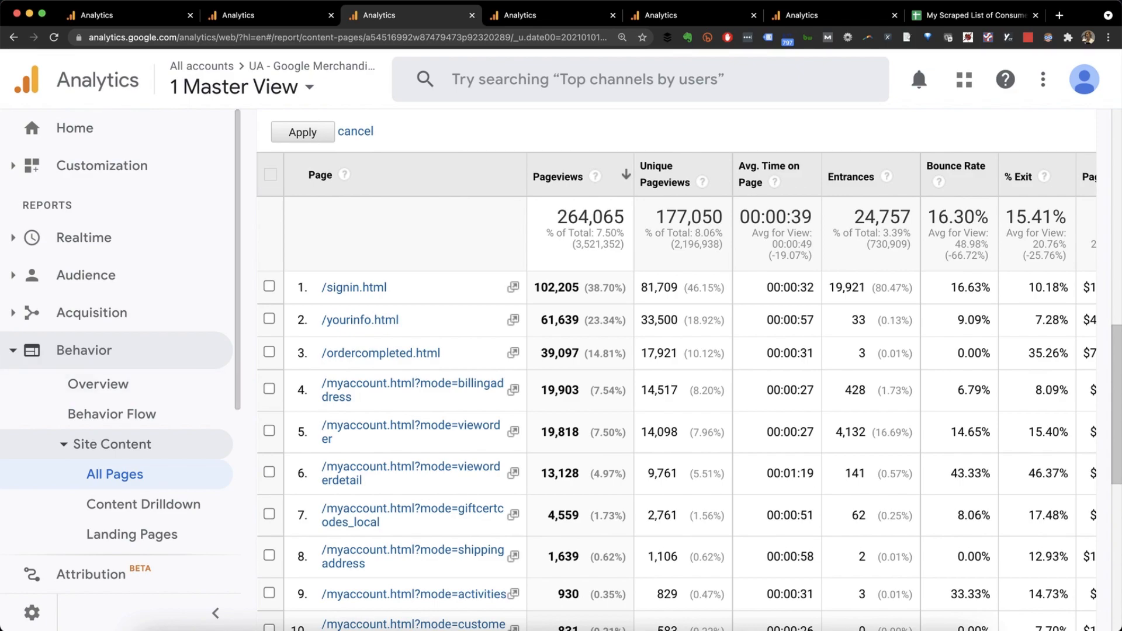
{"action": "left_click", "coordinate": [143, 505]}
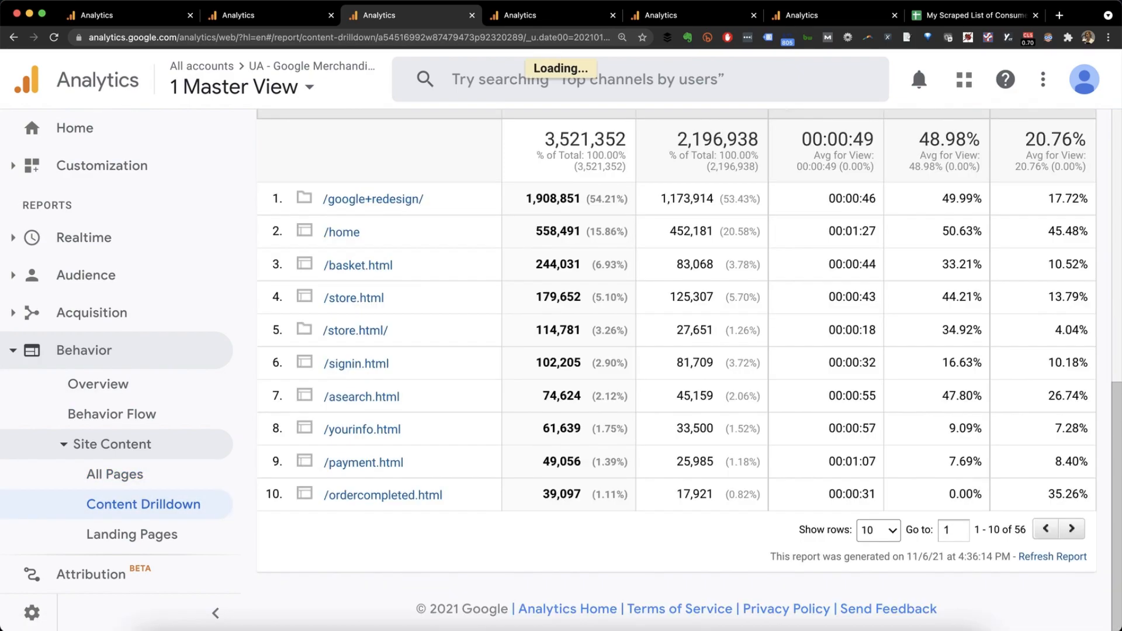
{"action": "scroll", "coordinate": [677, 362], "scroll_direction": "up", "scroll_amount": 2}
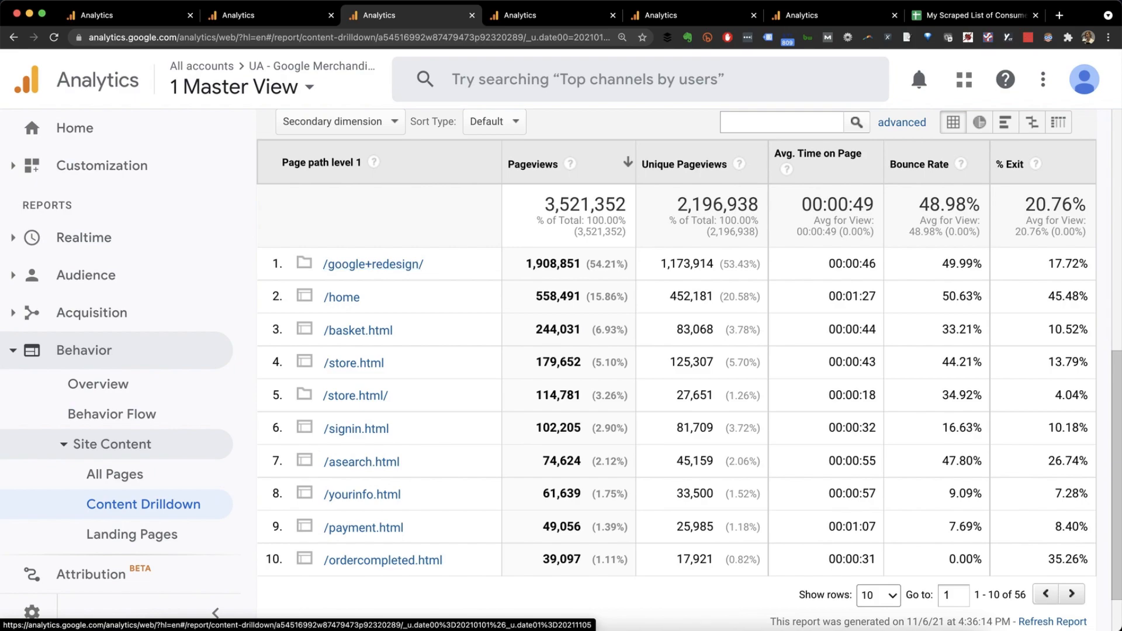
{"action": "left_click", "coordinate": [380, 264]}
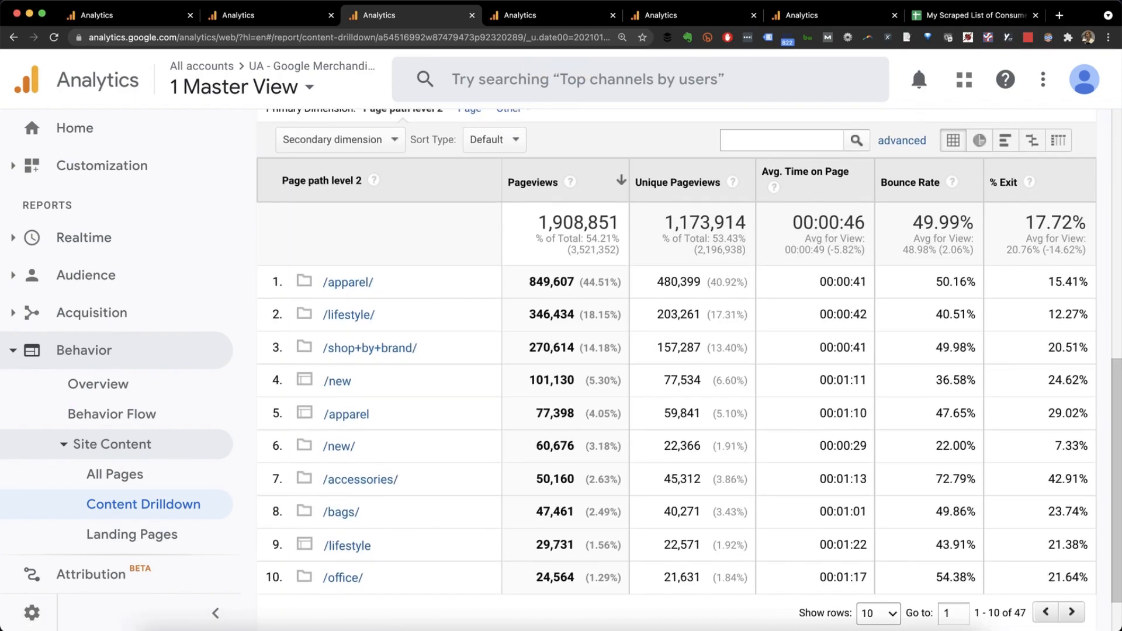
- Examine the page path level 2 folders and the pageviews chart for /google+redesign/
{"action": "scroll", "coordinate": [348, 299], "scroll_direction": "down", "scroll_amount": 1}
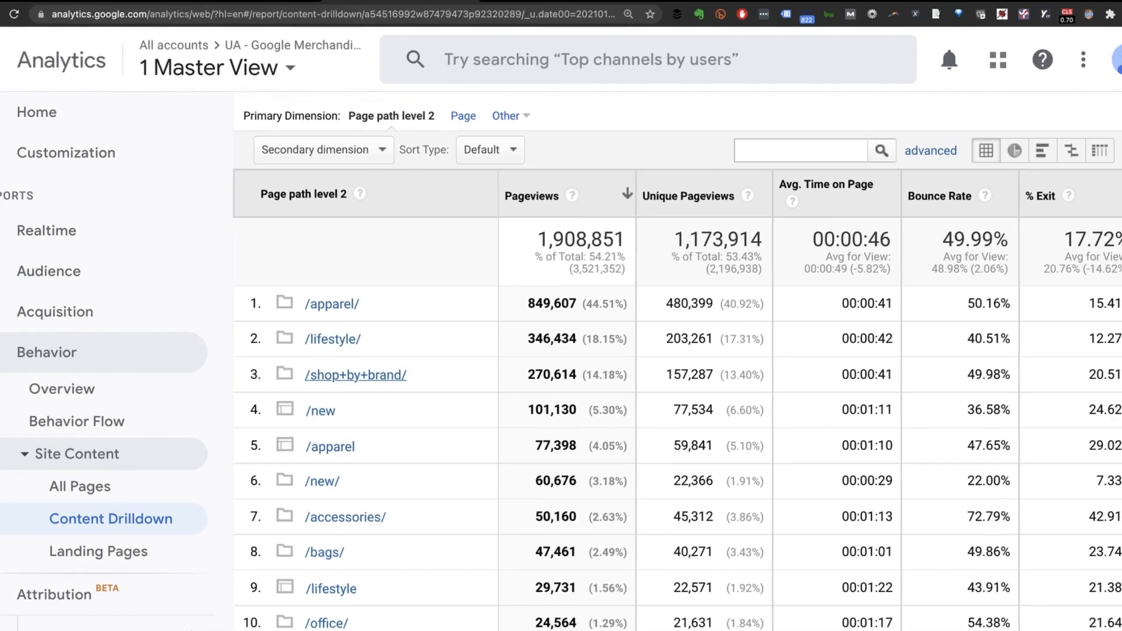
{"action": "scroll", "coordinate": [256, 359], "scroll_direction": "up", "scroll_amount": 3}
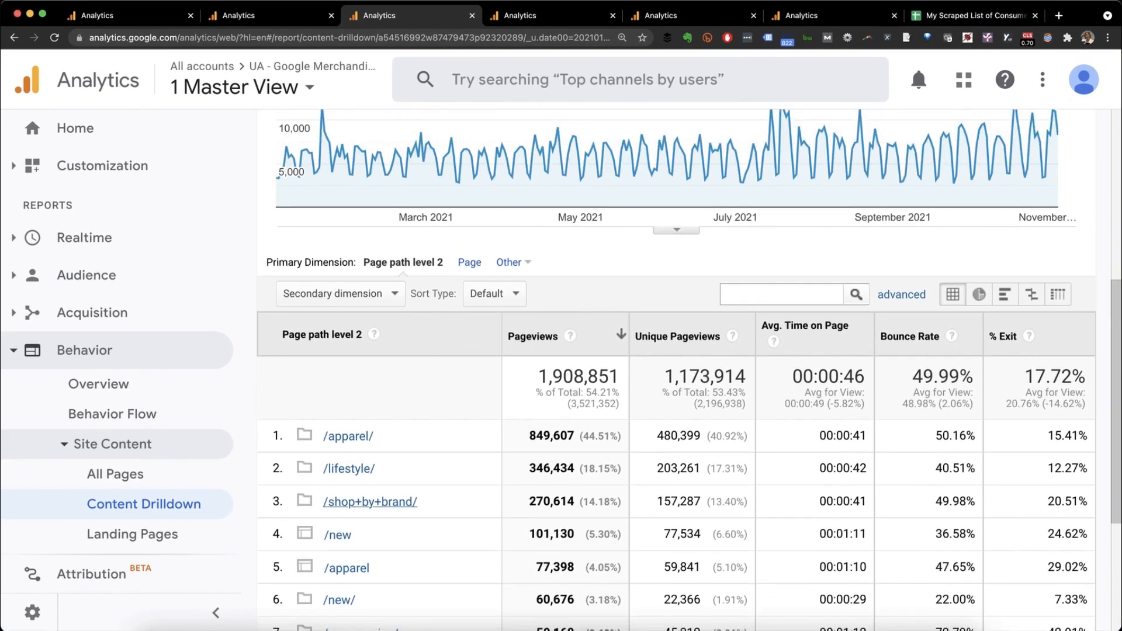
{"action": "scroll", "coordinate": [331, 421], "scroll_direction": "up", "scroll_amount": 4}
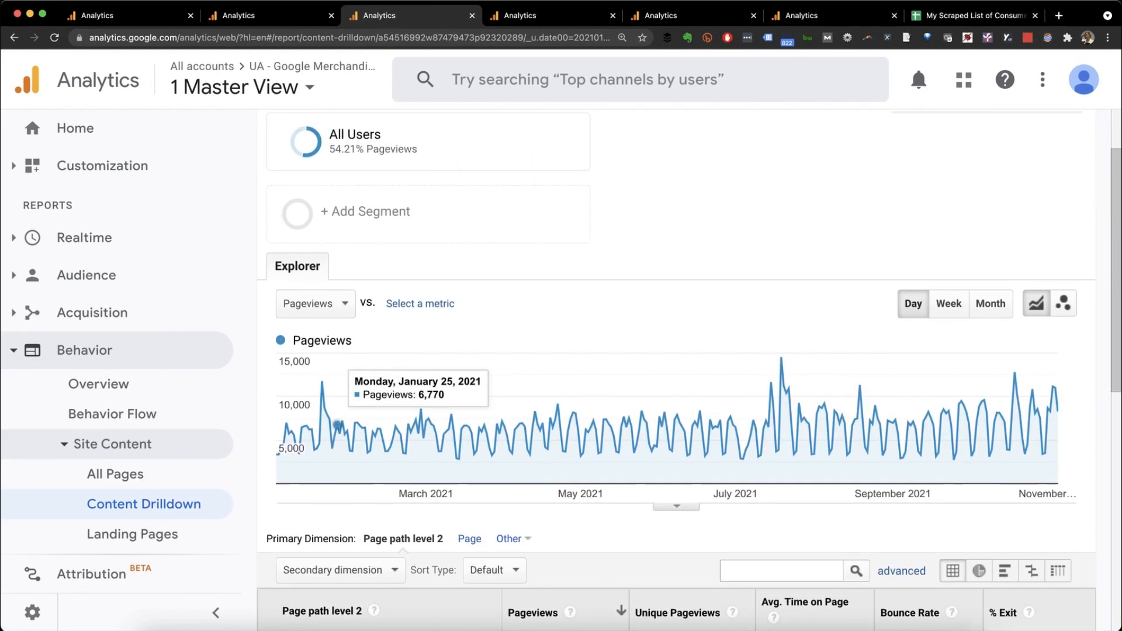
{"action": "scroll", "coordinate": [338, 361], "scroll_direction": "down", "scroll_amount": 2}
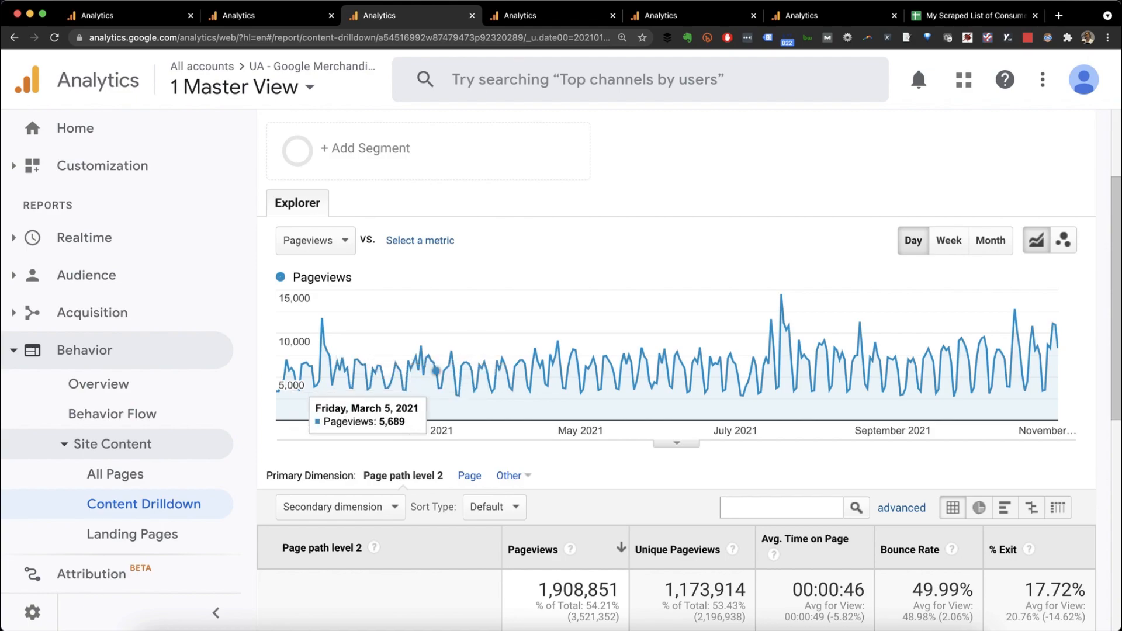
{"action": "scroll", "coordinate": [431, 377], "scroll_direction": "up", "scroll_amount": 1}
{"action": "scroll", "coordinate": [431, 377], "scroll_direction": "up", "scroll_amount": 3}
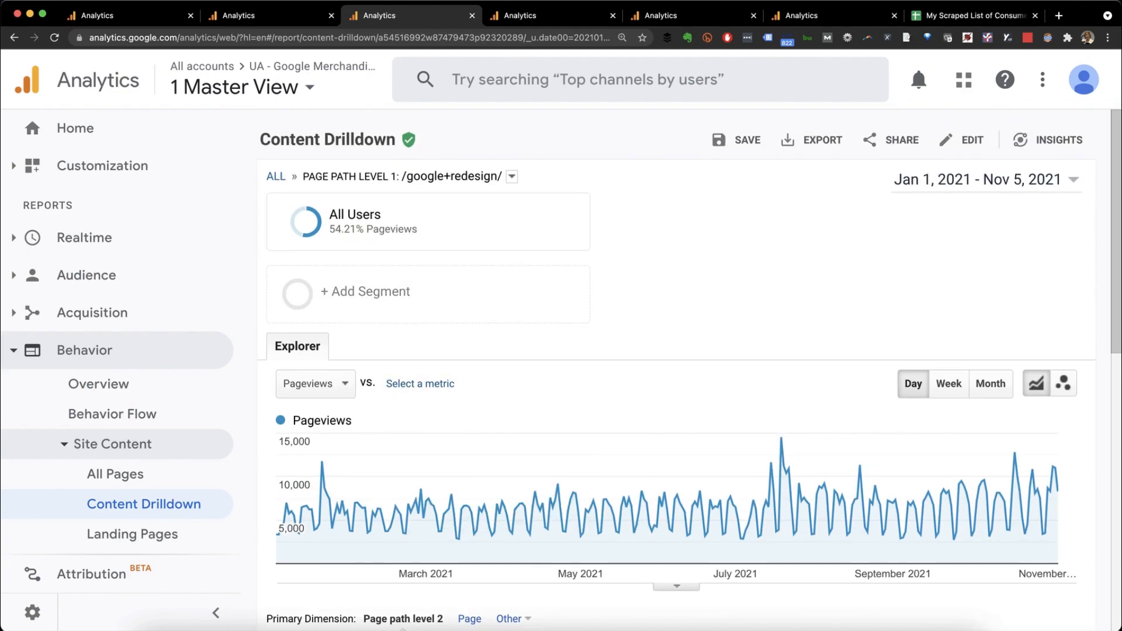
{"action": "scroll", "coordinate": [431, 376], "scroll_direction": "down", "scroll_amount": 5}
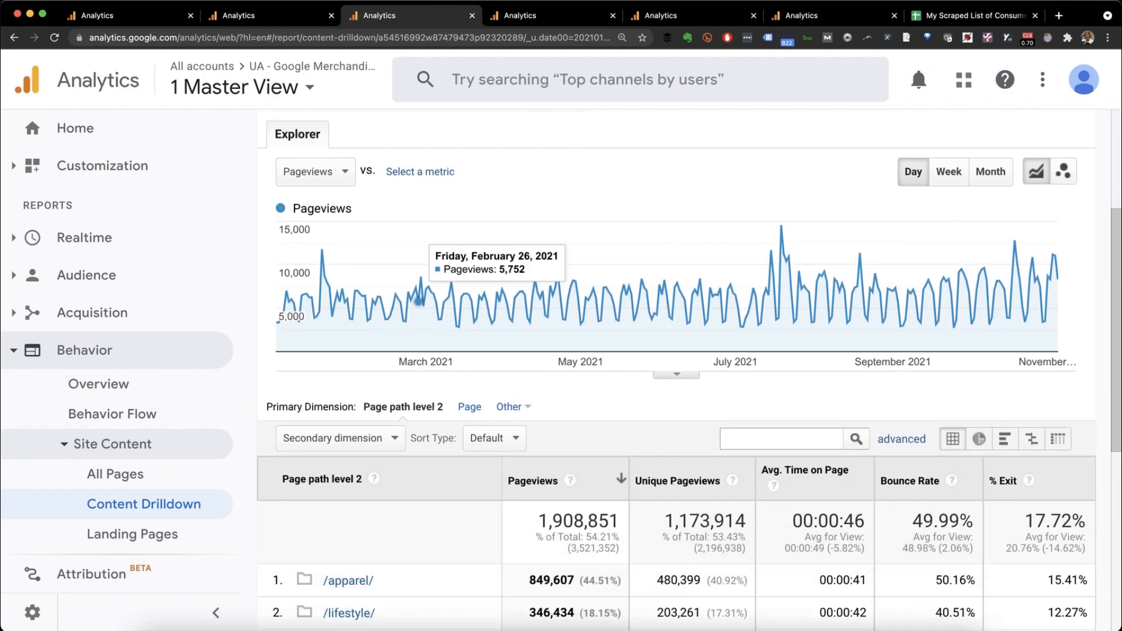
- Go back to Content Grouping for the Annielytics - Test view and start a new content grouping named Test
{"action": "key", "text": "ctrl+shift+Tab"}
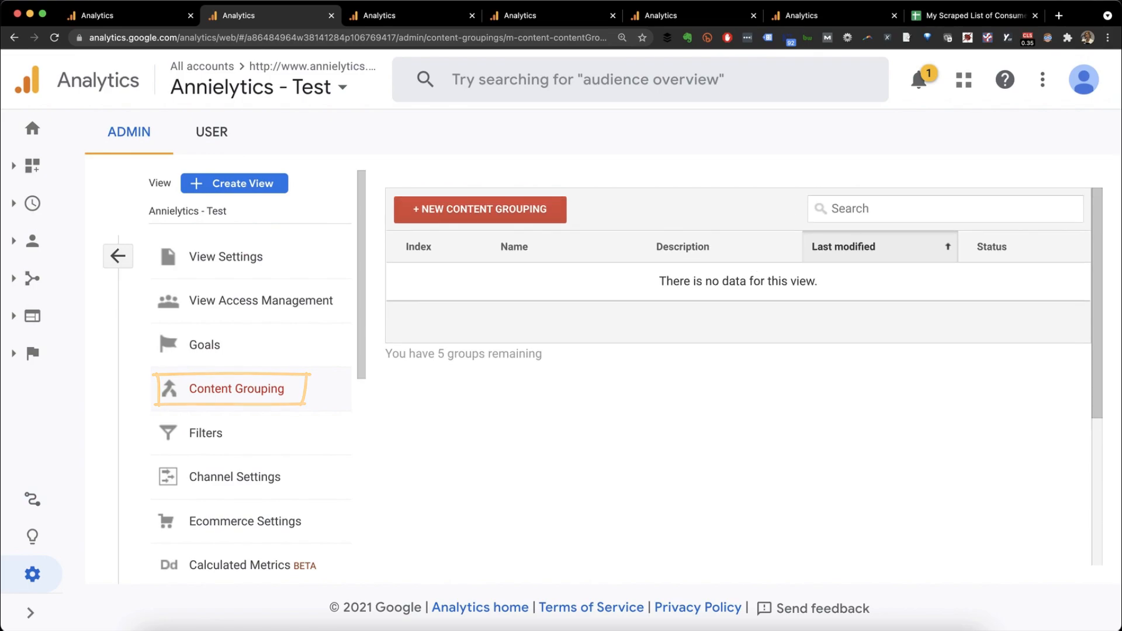
{"action": "left_click", "coordinate": [480, 209]}
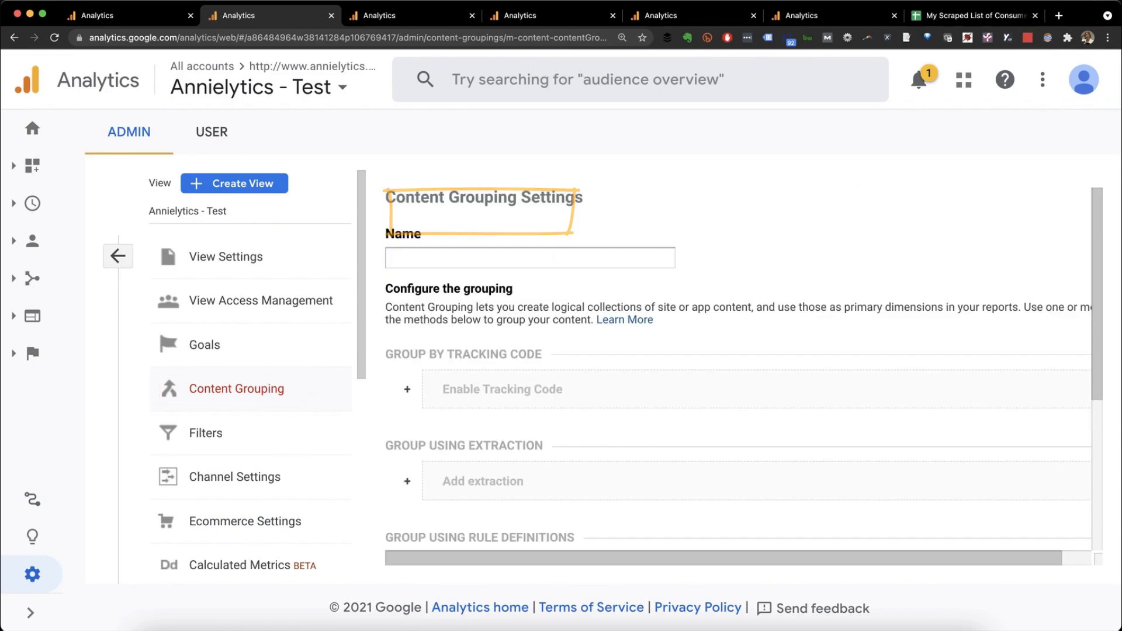
{"action": "left_click", "coordinate": [467, 258]}
{"action": "type", "text": "Test"}
- Add a Page-based extraction to the Test content grouping, leaving its expression empty
{"action": "scroll", "coordinate": [736, 374], "scroll_direction": "down", "scroll_amount": 1}
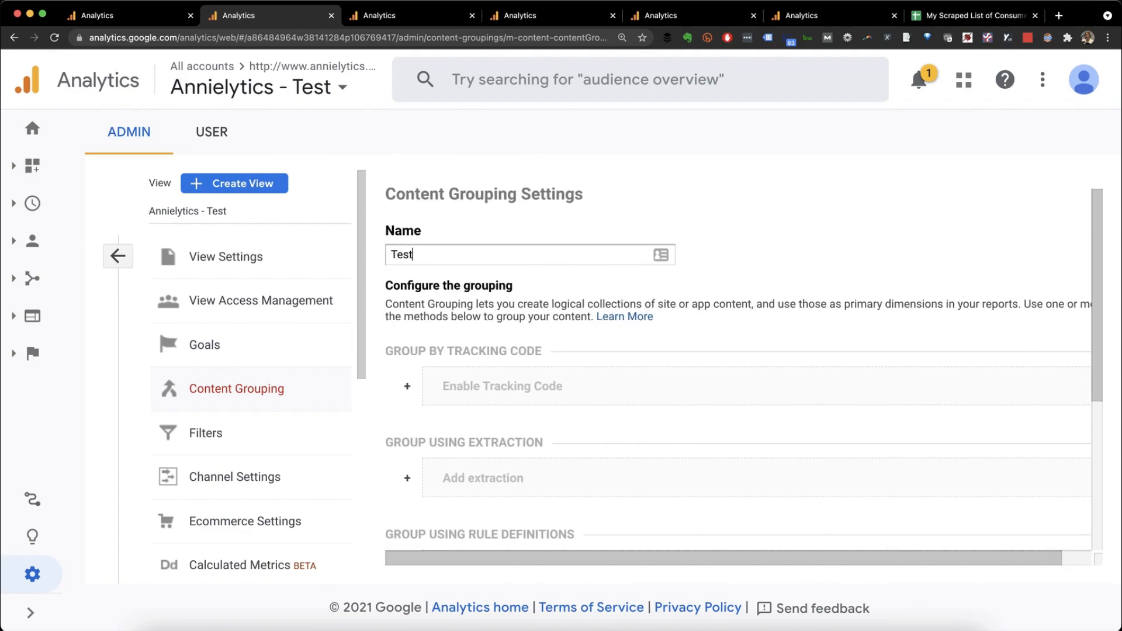
{"action": "scroll", "coordinate": [736, 374], "scroll_direction": "down", "scroll_amount": 2}
{"action": "left_click", "coordinate": [484, 419]}
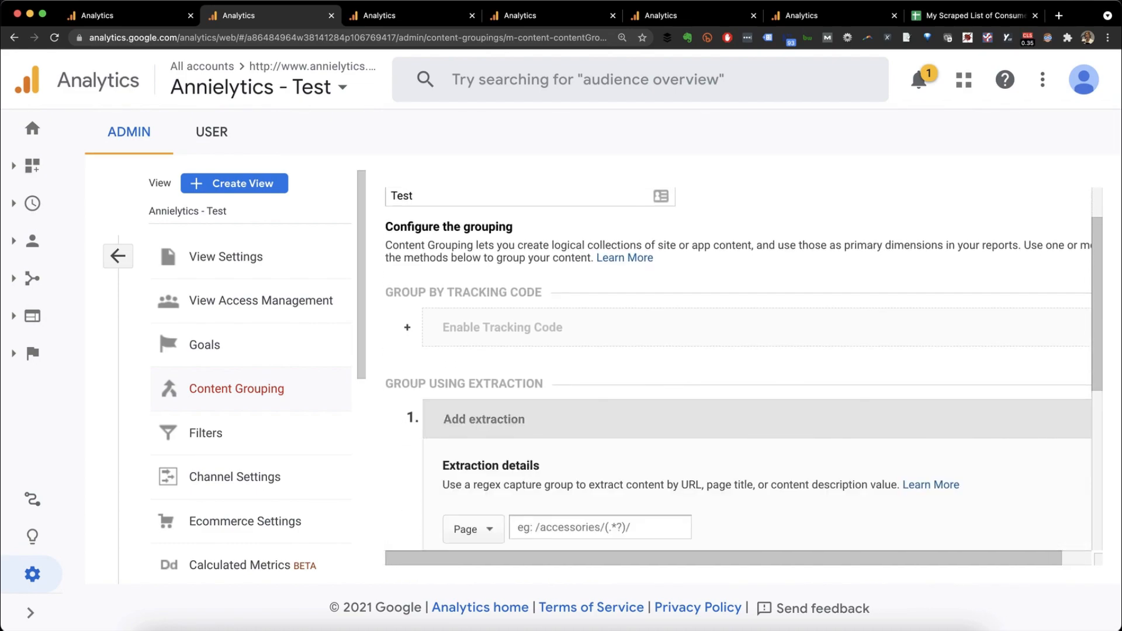
{"action": "scroll", "coordinate": [736, 374], "scroll_direction": "down", "scroll_amount": 3}
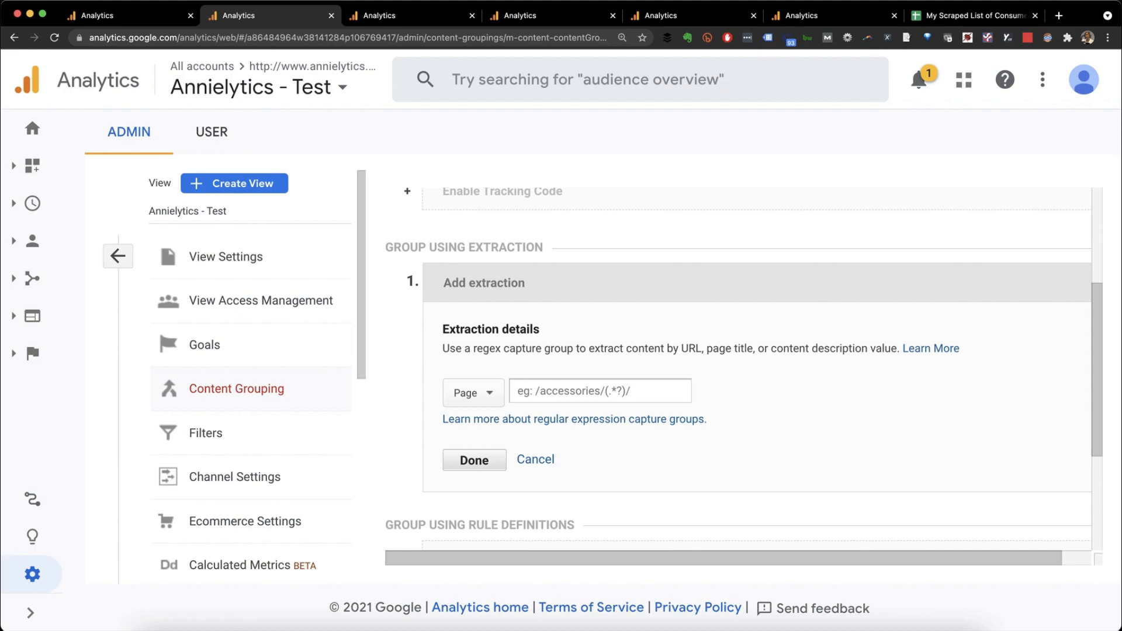
{"action": "left_click", "coordinate": [584, 391]}
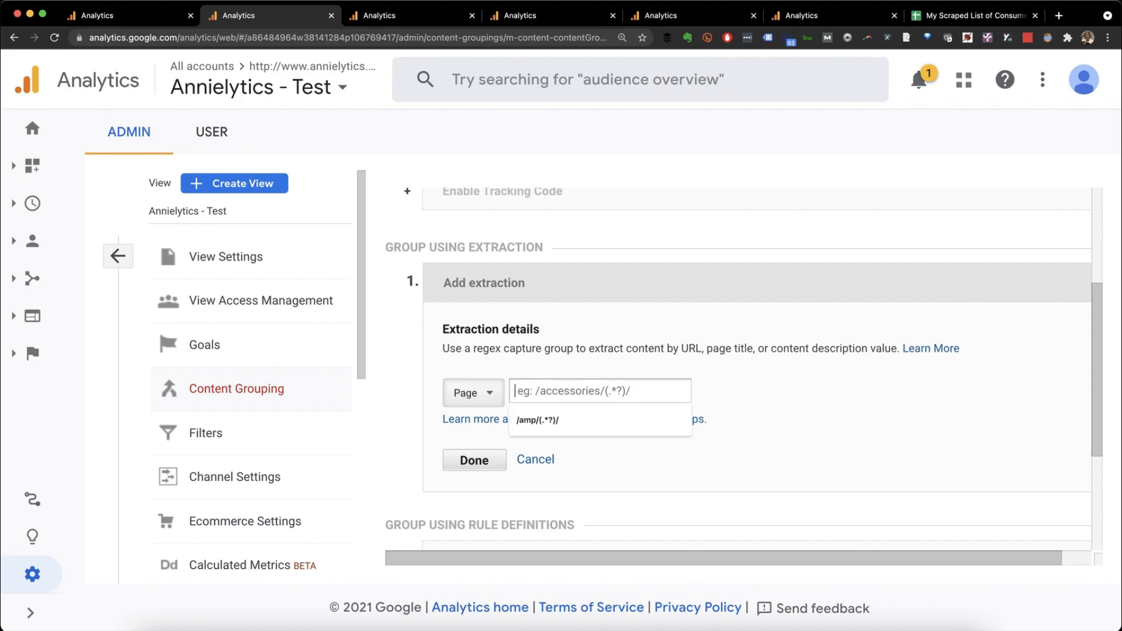
{"action": "key", "text": "Escape"}
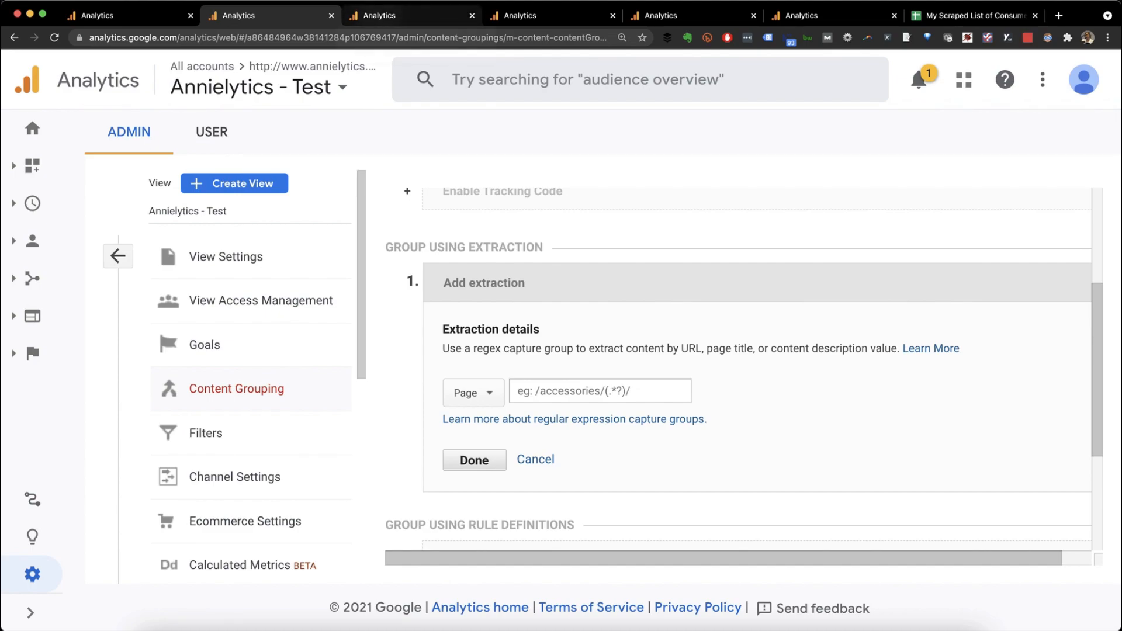
- Copy the page path /google+redesign/ from the Content Drilldown report and enter it in the Page extraction as ^/google+redesign/
{"action": "left_click", "coordinate": [386, 15]}
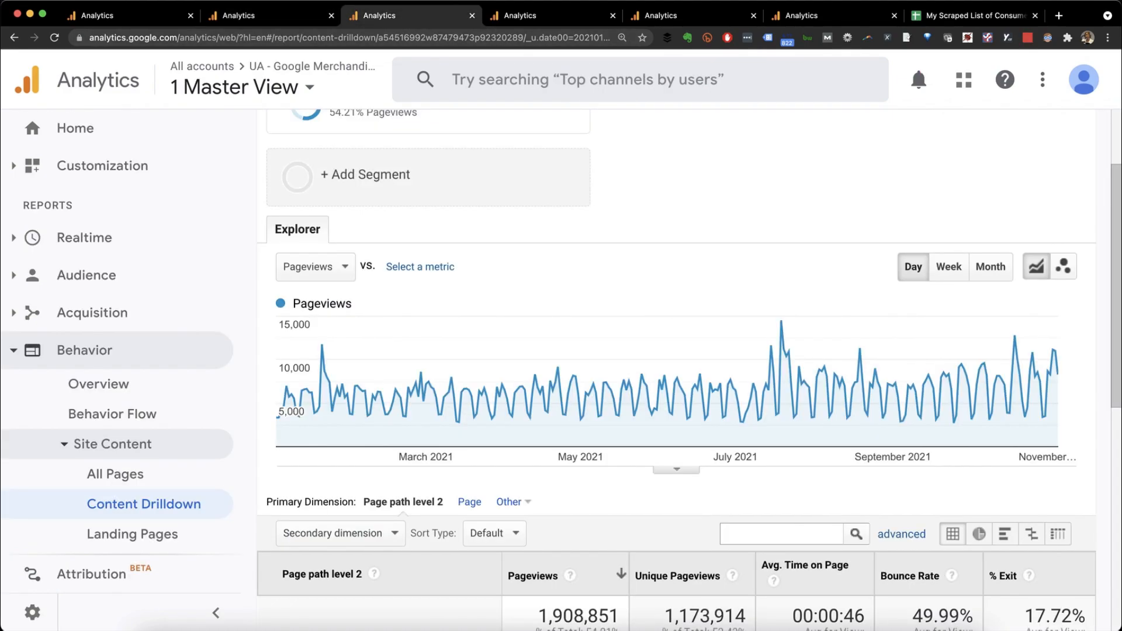
{"action": "scroll", "coordinate": [676, 368], "scroll_direction": "up", "scroll_amount": 2}
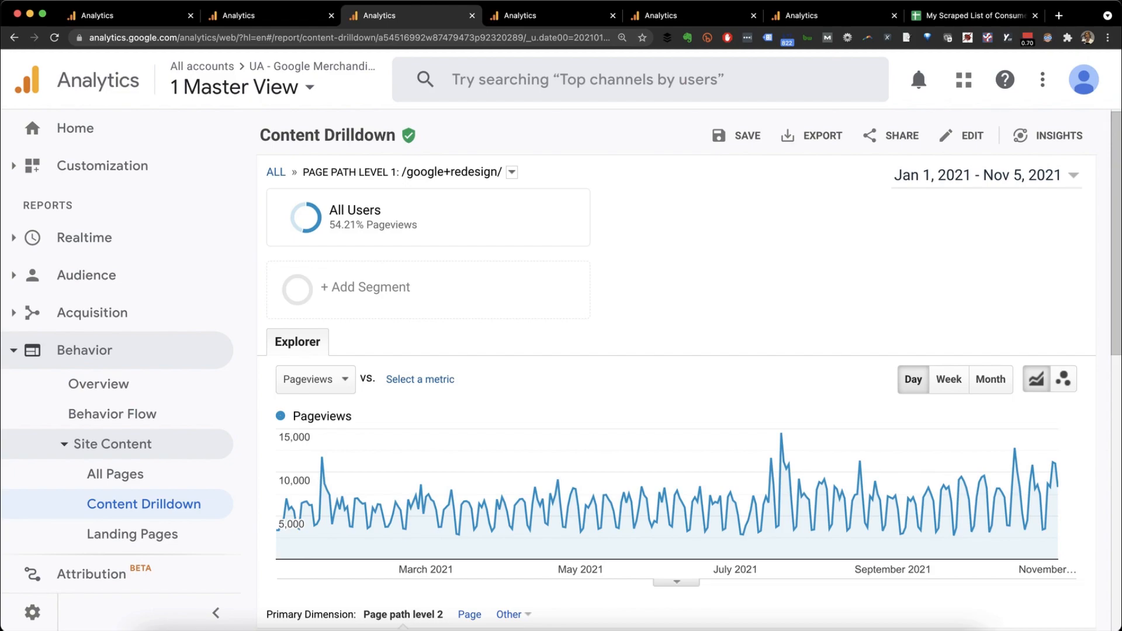
{"action": "left_click_drag", "start_coordinate": [402, 172], "coordinate": [502, 172]}
{"action": "key", "text": "super+c"}
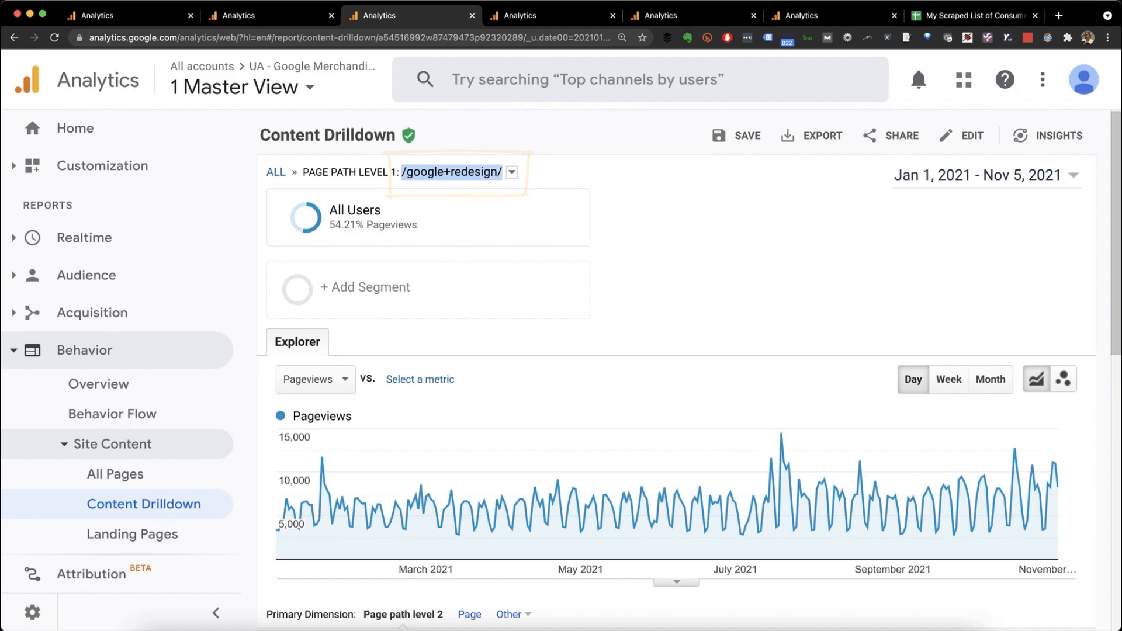
{"action": "left_click", "coordinate": [269, 16]}
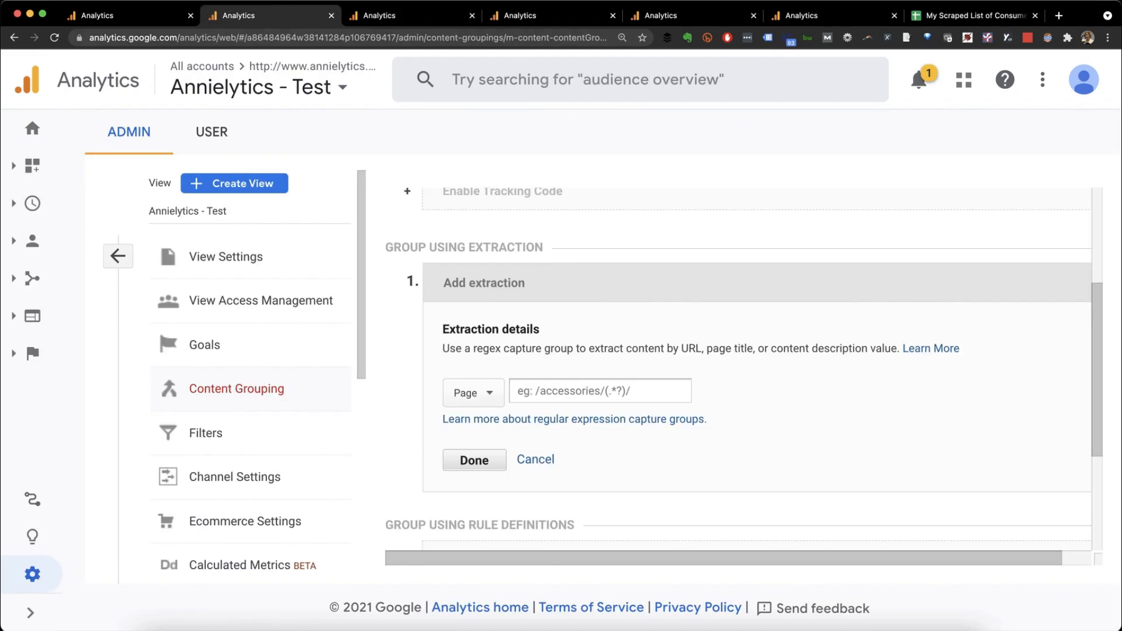
{"action": "key", "text": "super+v"}
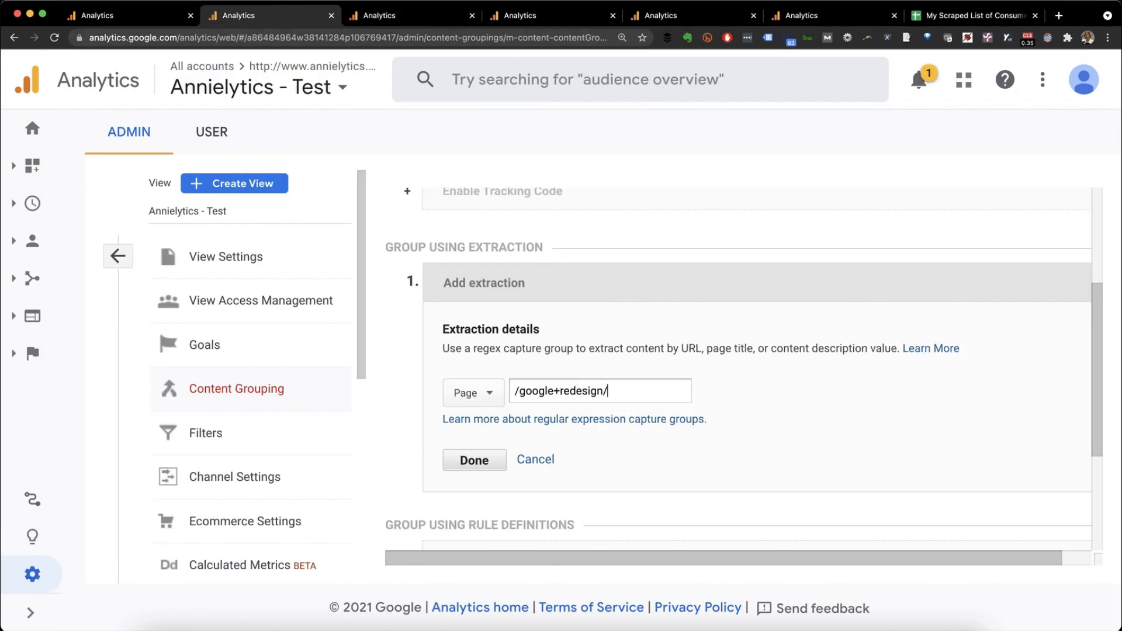
{"action": "left_click", "coordinate": [515, 391]}
{"action": "type", "text": "^"}
{"action": "left_click", "coordinate": [613, 391]}
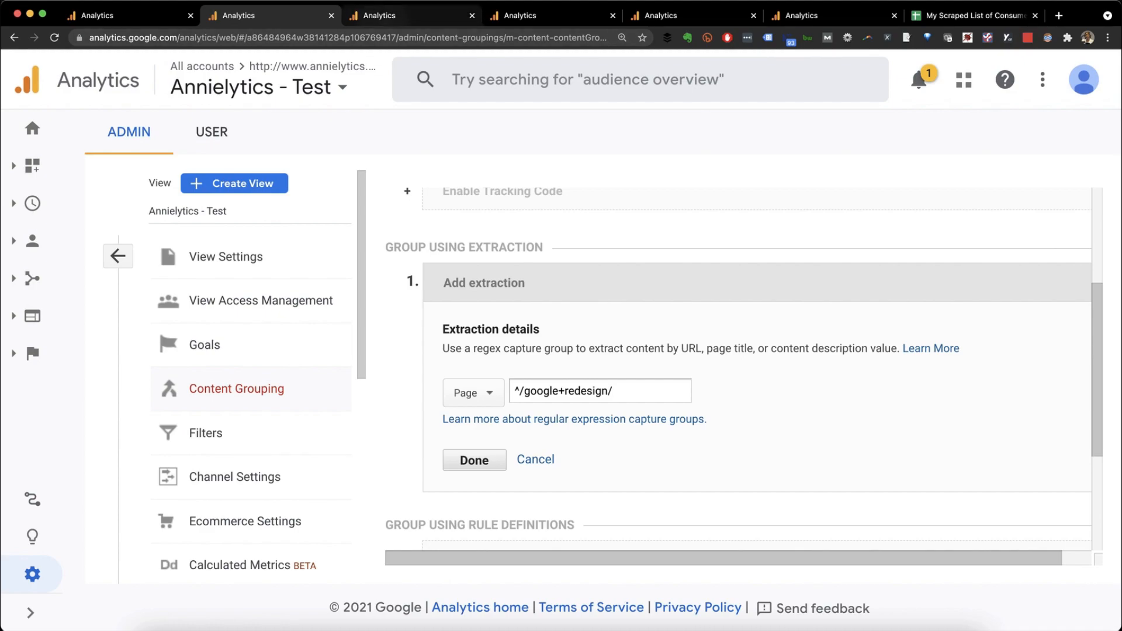
- Return to the Content Drilldown report and enter ^/[] in the page path level 2 table filter
{"action": "left_click", "coordinate": [411, 16]}
{"action": "scroll", "coordinate": [676, 370], "scroll_direction": "down", "scroll_amount": 8}
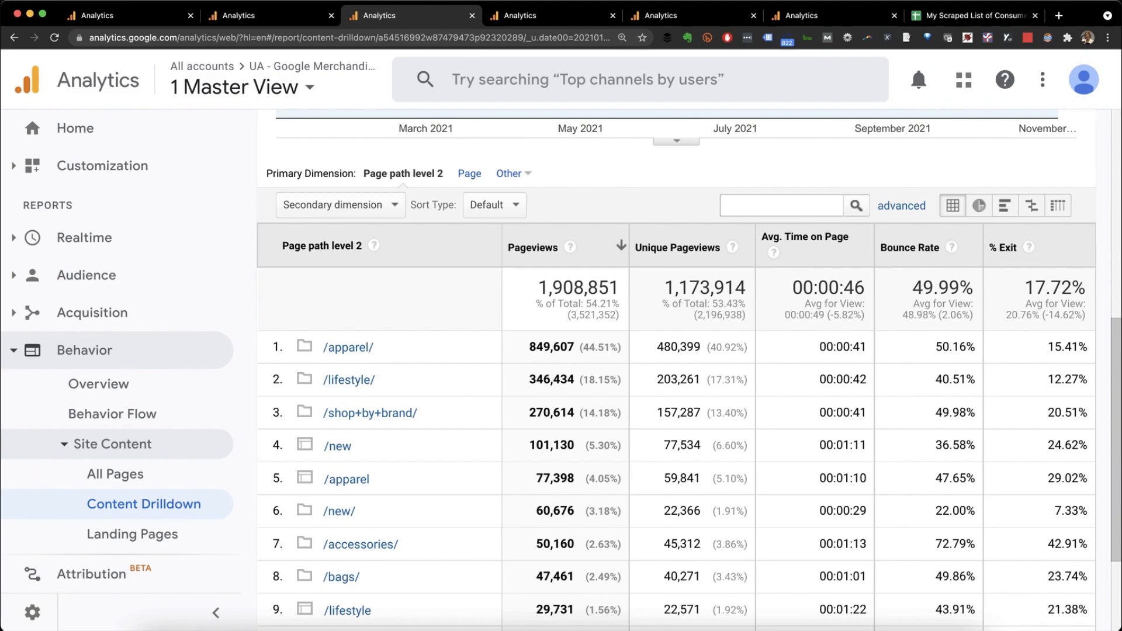
{"action": "left_click", "coordinate": [269, 16]}
{"action": "type", "text": "^/"}
{"action": "type", "text": "*"}
{"action": "key", "text": "BackSpace"}
{"action": "type", "text": "[]"}
{"action": "key", "text": "super+equal"}
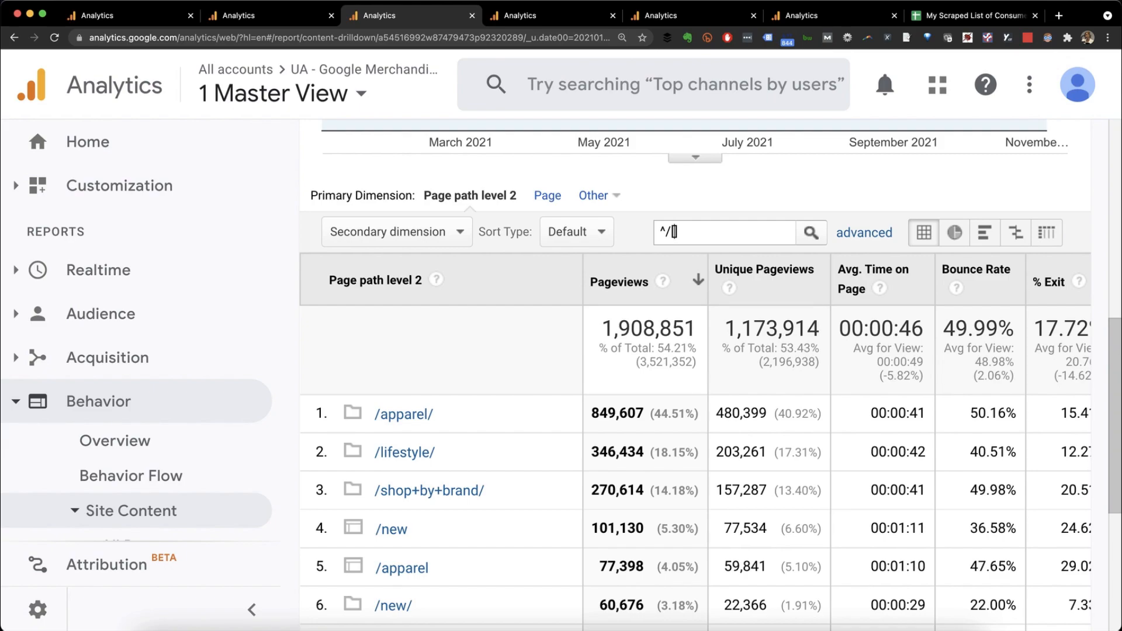
- Replace the table filter's text with the character set example c[aou]t
{"action": "key", "text": "super+a"}
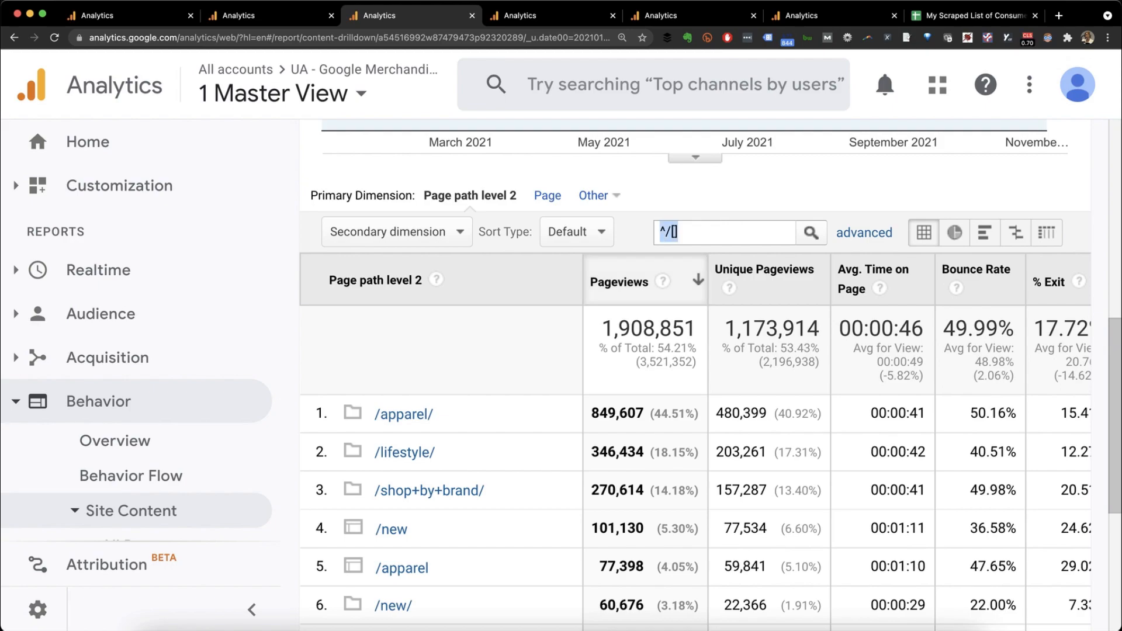
{"action": "key", "text": "BackSpace"}
{"action": "type", "text": "c"}
{"action": "type", "text": "[a]"}
{"action": "type", "text": "ou"}
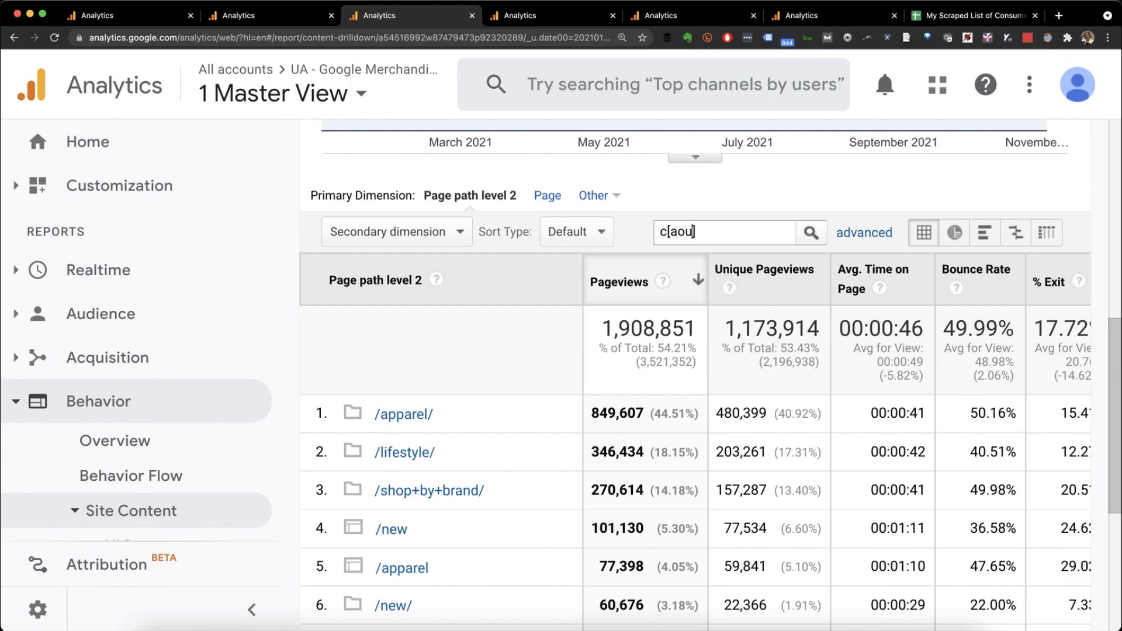
{"action": "key", "text": "Right"}
{"action": "type", "text": "t"}
- Turn the example in the table filter into the negated character set c[^]t
{"action": "key", "text": "Left"}
{"action": "key", "text": "BackSpace"}
{"action": "key", "text": "BackSpace"}
{"action": "key", "text": "BackSpace"}
{"action": "key", "text": "BackSpace"}
{"action": "key", "text": "BackSpace"}
{"action": "type", "text": "[^"}
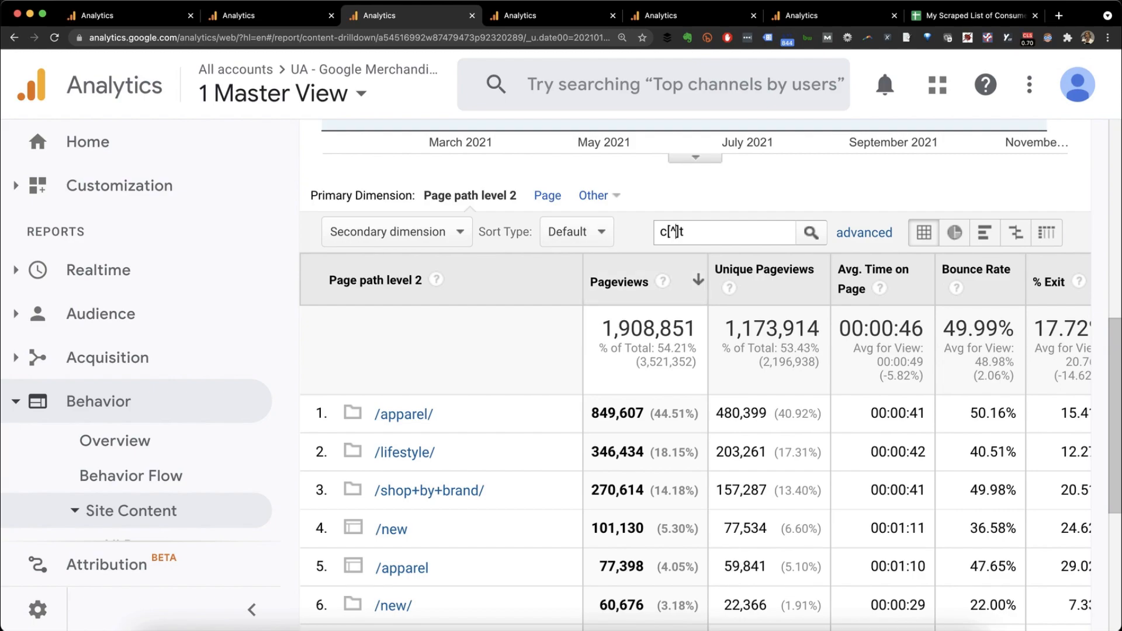
- Filter the page path level 2 table with the regular expression ^/[^/]+/$
{"action": "key", "text": "ctrl+a"}
{"action": "key", "text": "BackSpace"}
{"action": "type", "text": "^/[^"}
{"action": "type", "text": "/"}
{"action": "type", "text": "/$"}
{"action": "key", "text": "Return"}
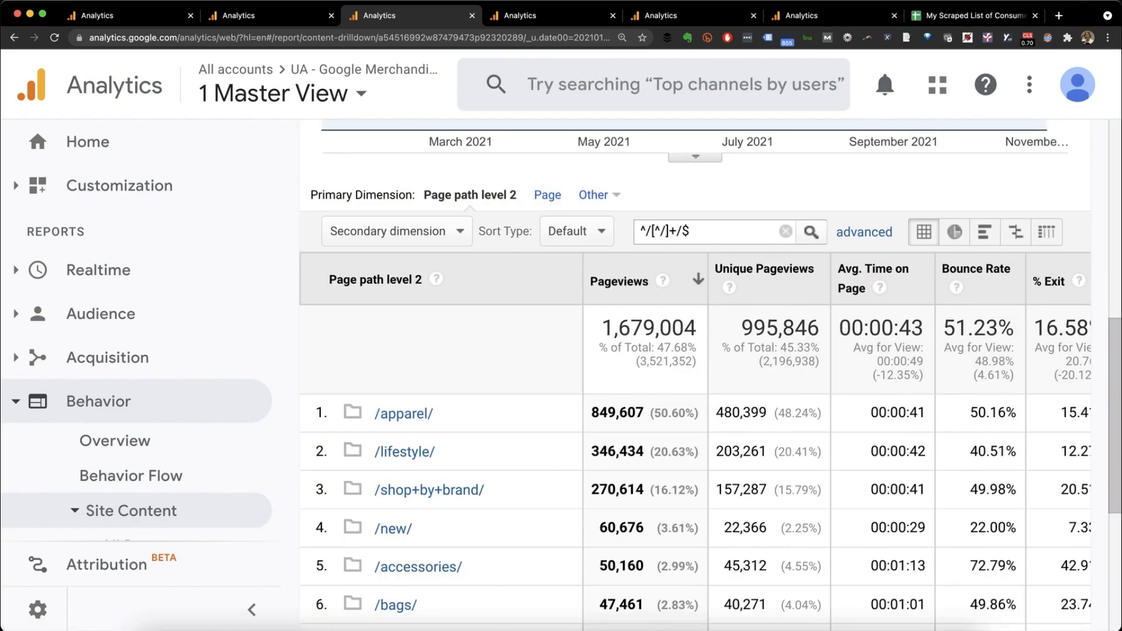
- Show 25 rows in the filtered table and review the matching page path level 2 folders
{"action": "scroll", "coordinate": [404, 351], "scroll_direction": "down", "scroll_amount": 4}
{"action": "scroll", "coordinate": [403, 327], "scroll_direction": "down", "scroll_amount": 1}
{"action": "scroll", "coordinate": [404, 327], "scroll_direction": "up", "scroll_amount": 2}
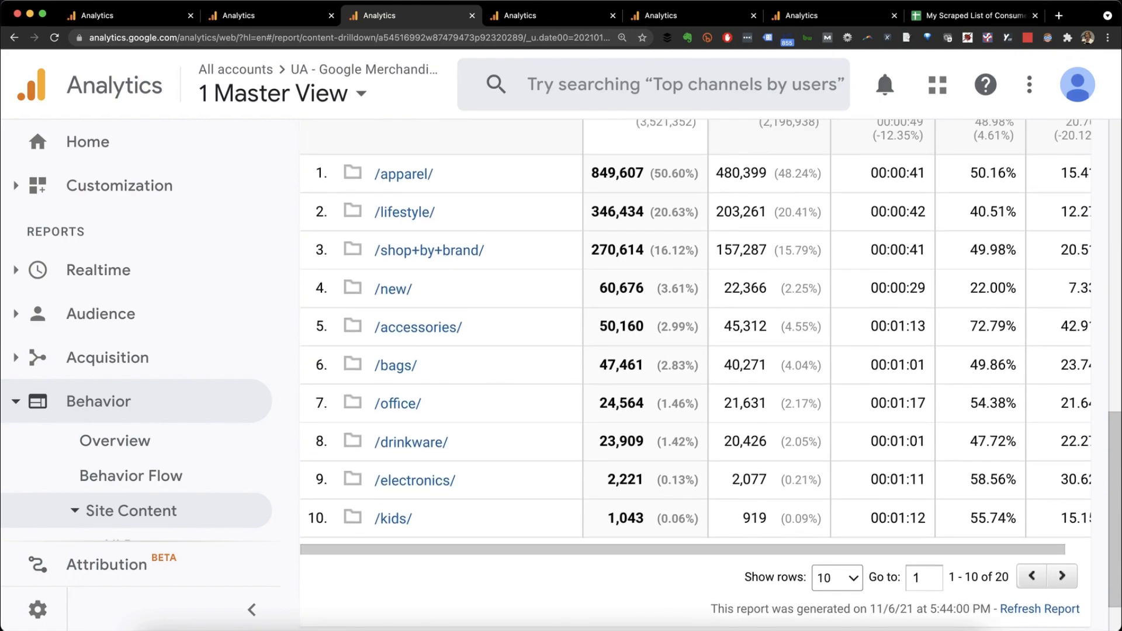
{"action": "scroll", "coordinate": [403, 327], "scroll_direction": "down", "scroll_amount": 2}
{"action": "left_click", "coordinate": [837, 539]}
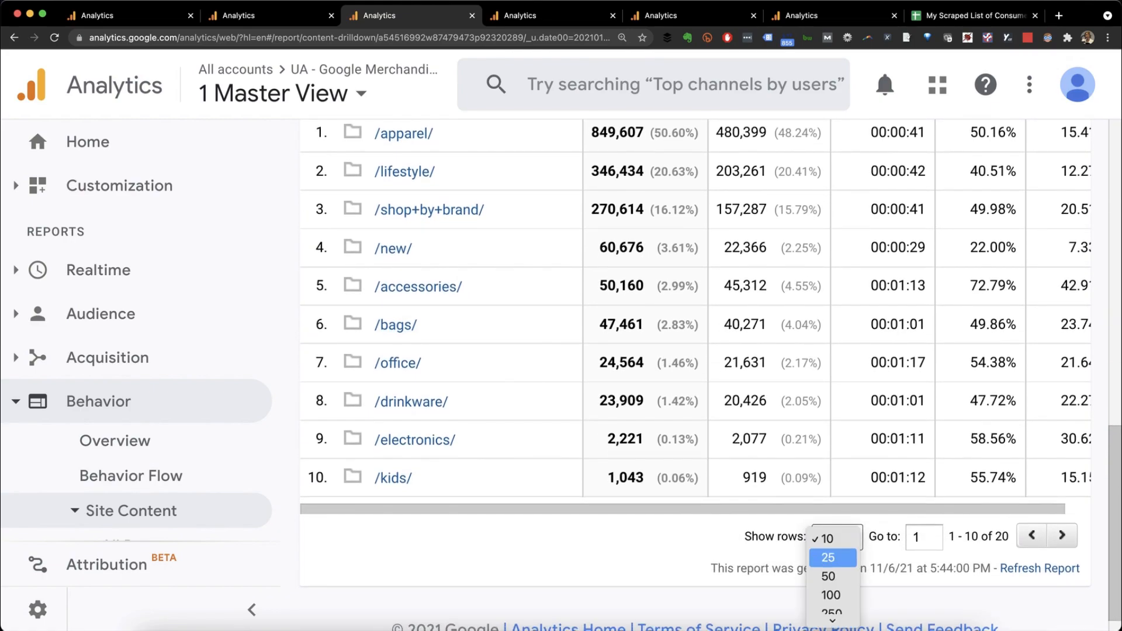
{"action": "left_click", "coordinate": [832, 558]}
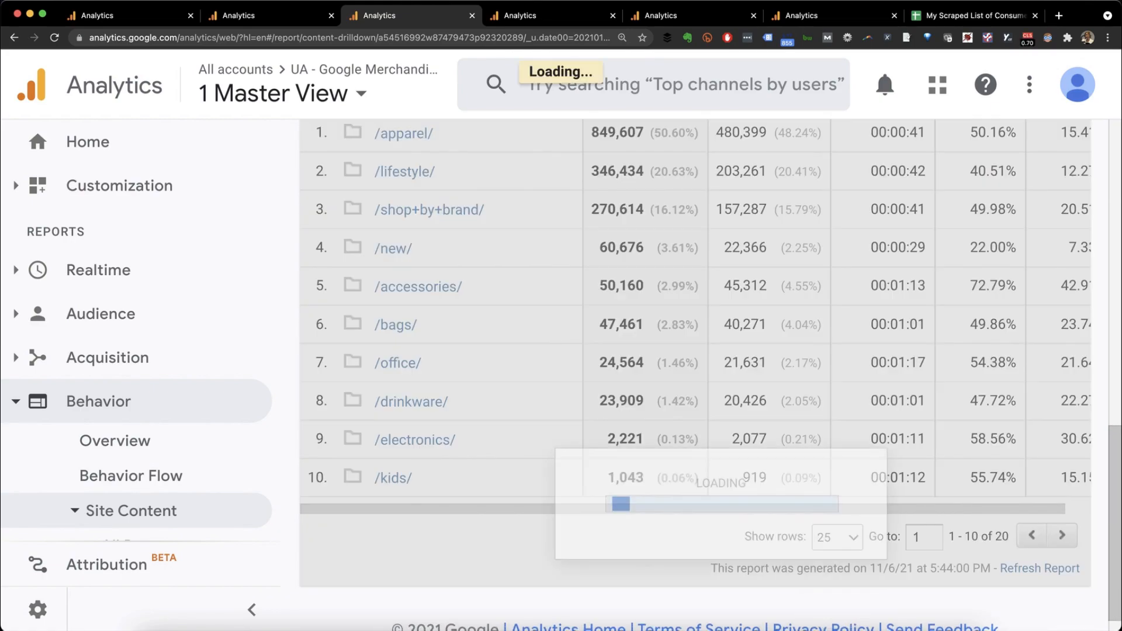
{"action": "scroll", "coordinate": [415, 318], "scroll_direction": "down", "scroll_amount": 3}
{"action": "scroll", "coordinate": [415, 318], "scroll_direction": "down", "scroll_amount": 5}
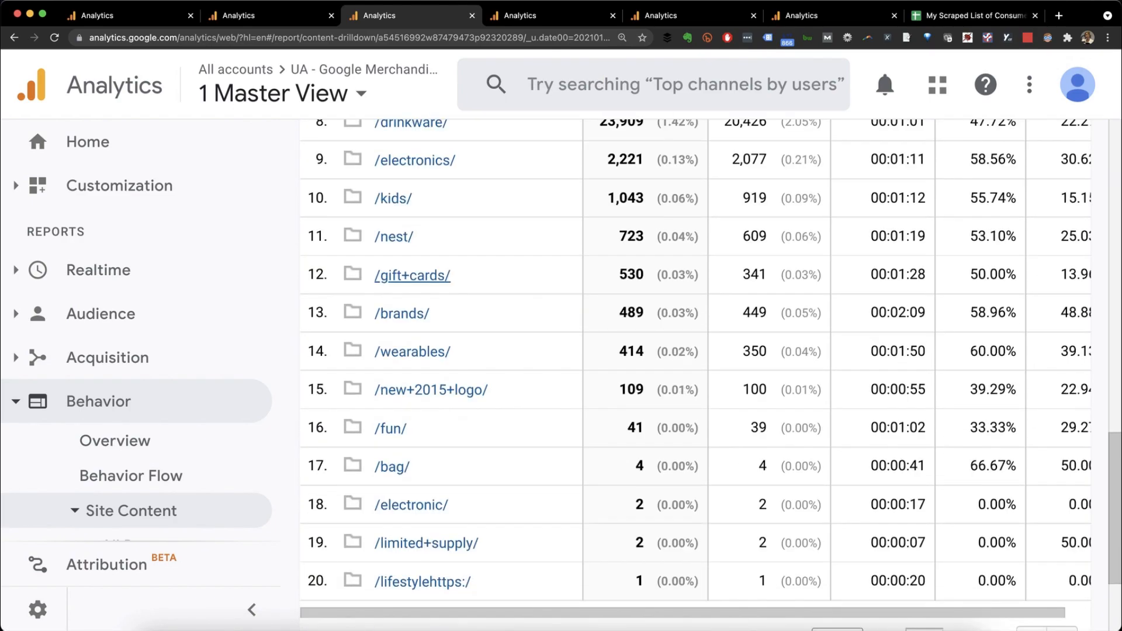
{"action": "scroll", "coordinate": [415, 319], "scroll_direction": "up", "scroll_amount": 8}
{"action": "scroll", "coordinate": [696, 374], "scroll_direction": "up", "scroll_amount": 10}
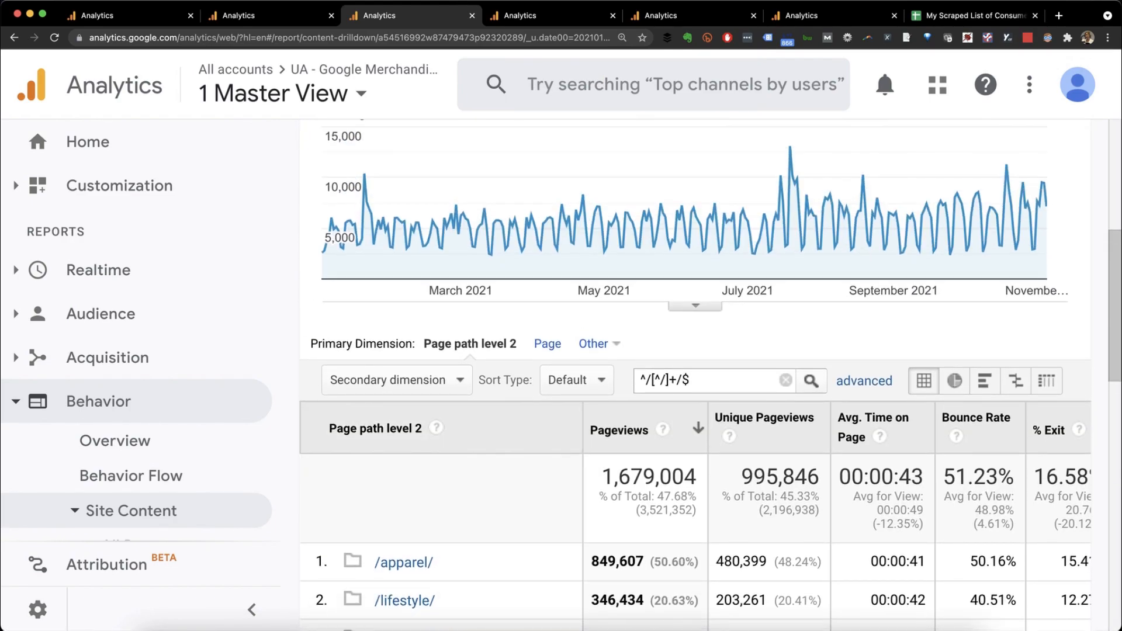
- Add a capture group to the filter so it reads ^/([^/]+)/$, and copy the ([^/]+)/$ part
{"action": "left_click_drag", "start_coordinate": [652, 381], "coordinate": [676, 380]}
{"action": "left_click", "coordinate": [653, 380]}
{"action": "type", "text": "("}
{"action": "type", "text": ")"}
{"action": "left_click_drag", "start_coordinate": [722, 305], "coordinate": [671, 305]}
{"action": "key", "text": "super+c"}
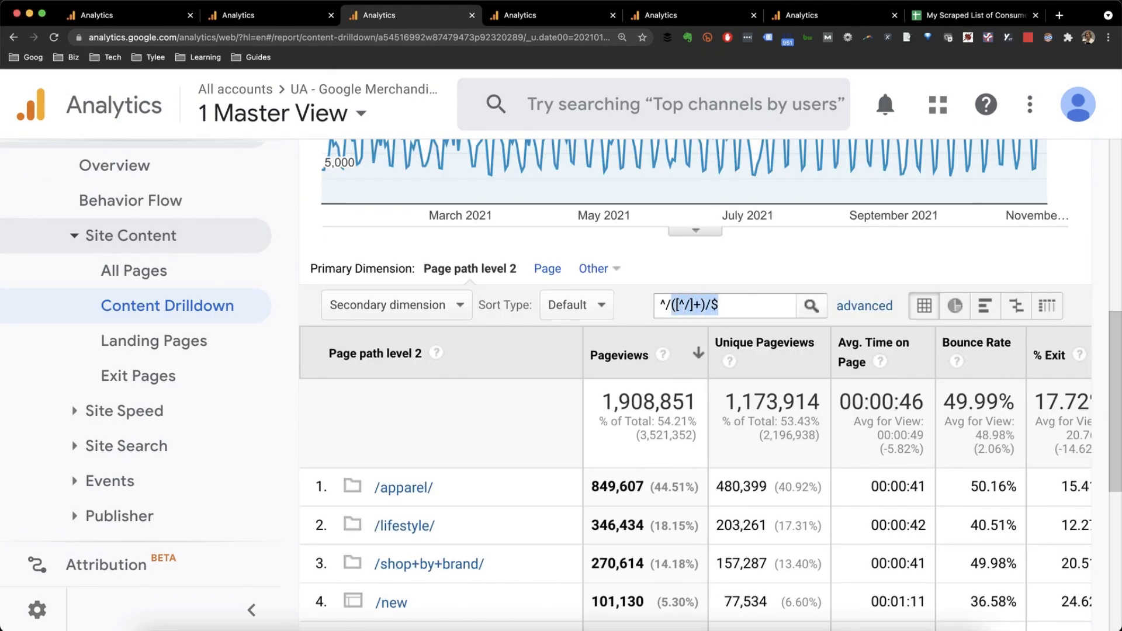
- Complete the Test grouping's Page extraction as ^/google+redesign/([^/]+)/$ with the copied capture group and finish it
{"action": "key", "text": "ctrl+shift+Tab"}
{"action": "key", "text": "super+v"}
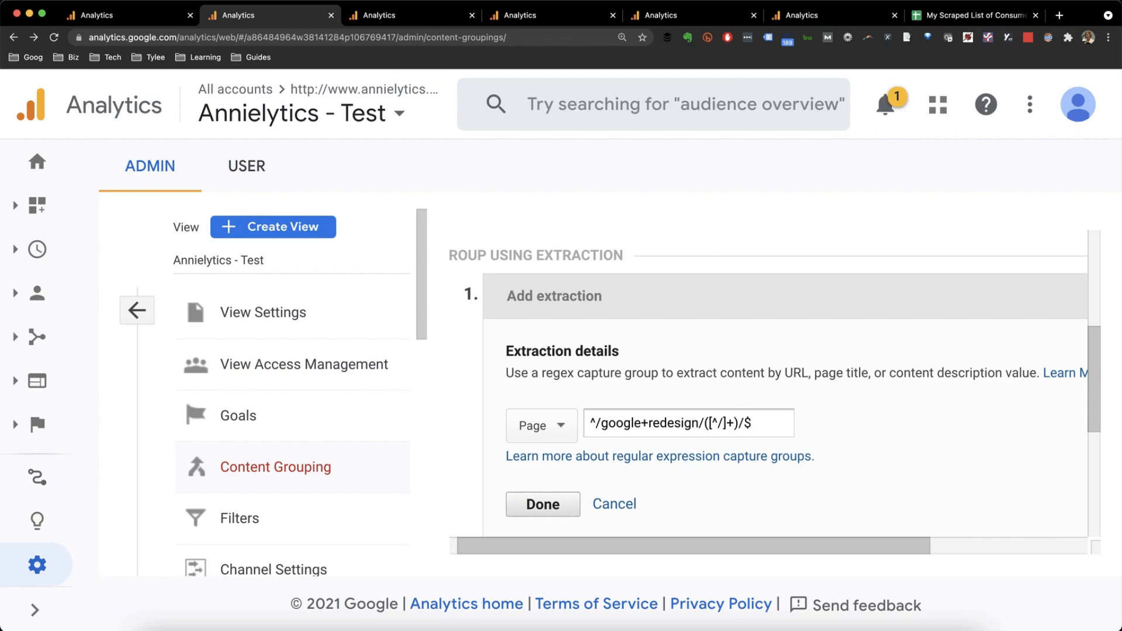
{"action": "left_click", "coordinate": [543, 504]}
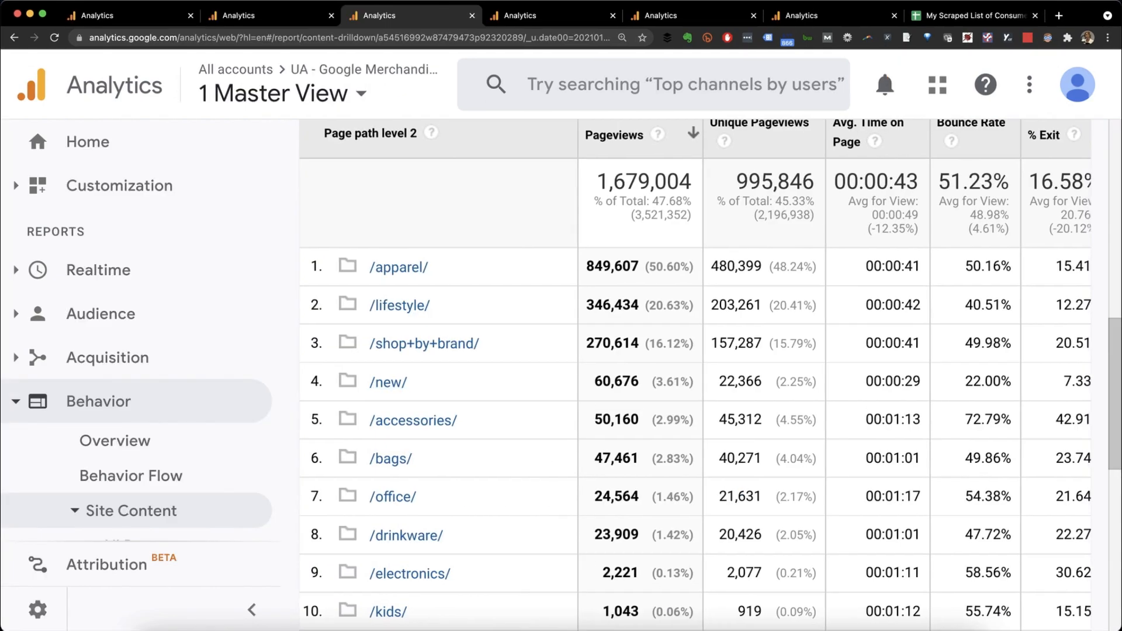
- In the Content Drilldown table filter, move the capture group around the whole expression so it reads (^/[^/]+/$)
{"action": "scroll", "coordinate": [695, 374], "scroll_direction": "down", "scroll_amount": 1}
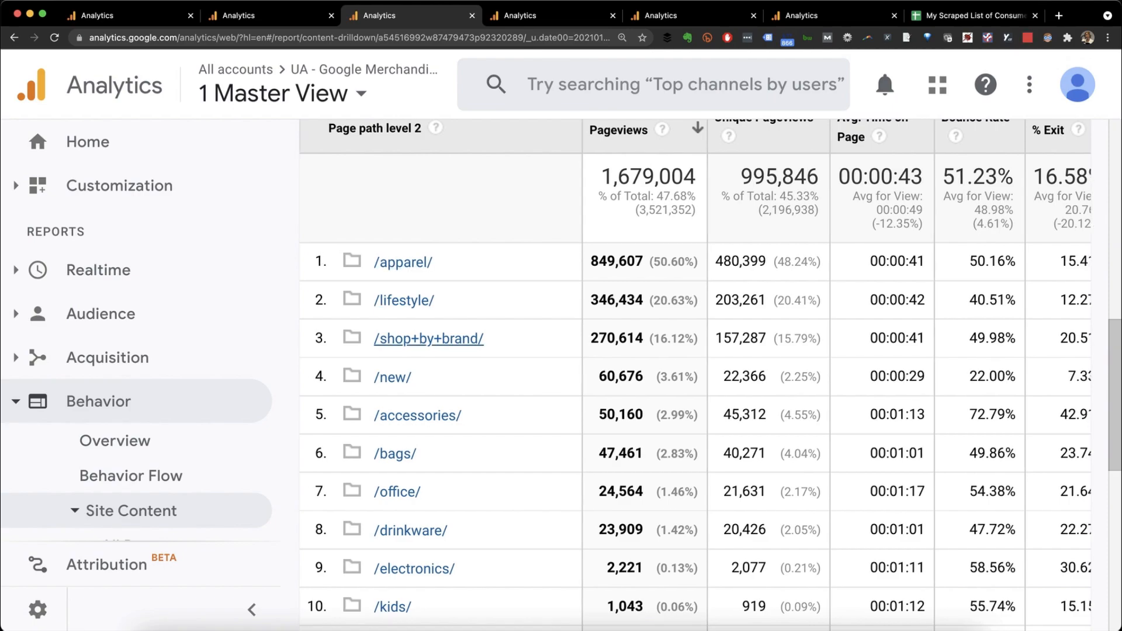
{"action": "scroll", "coordinate": [428, 339], "scroll_direction": "up", "scroll_amount": 3}
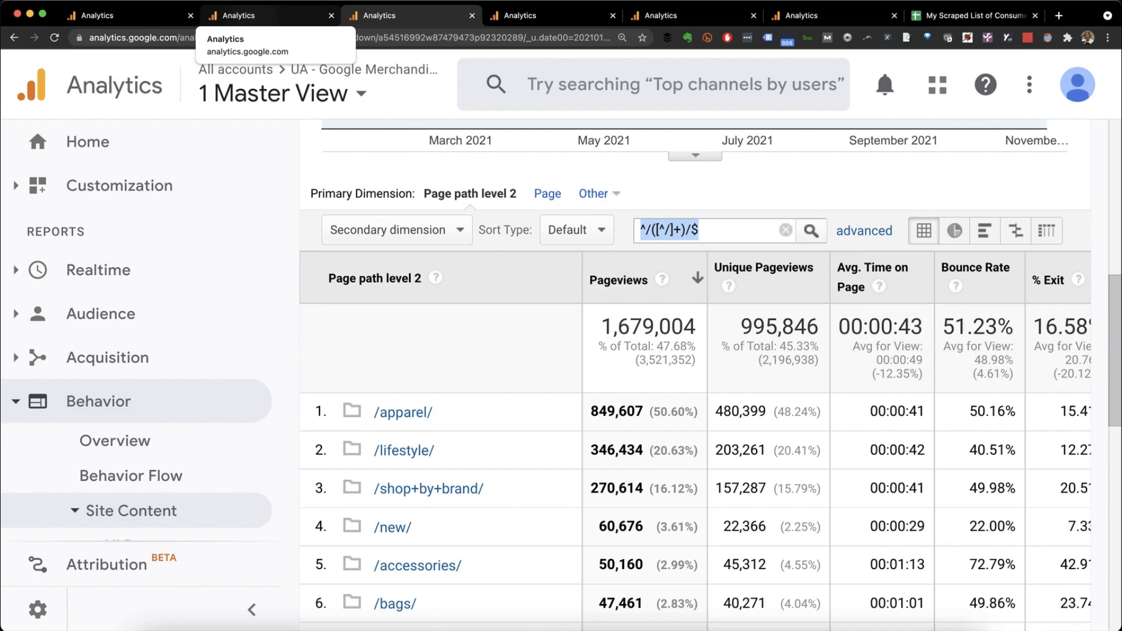
{"action": "left_click", "coordinate": [655, 230]}
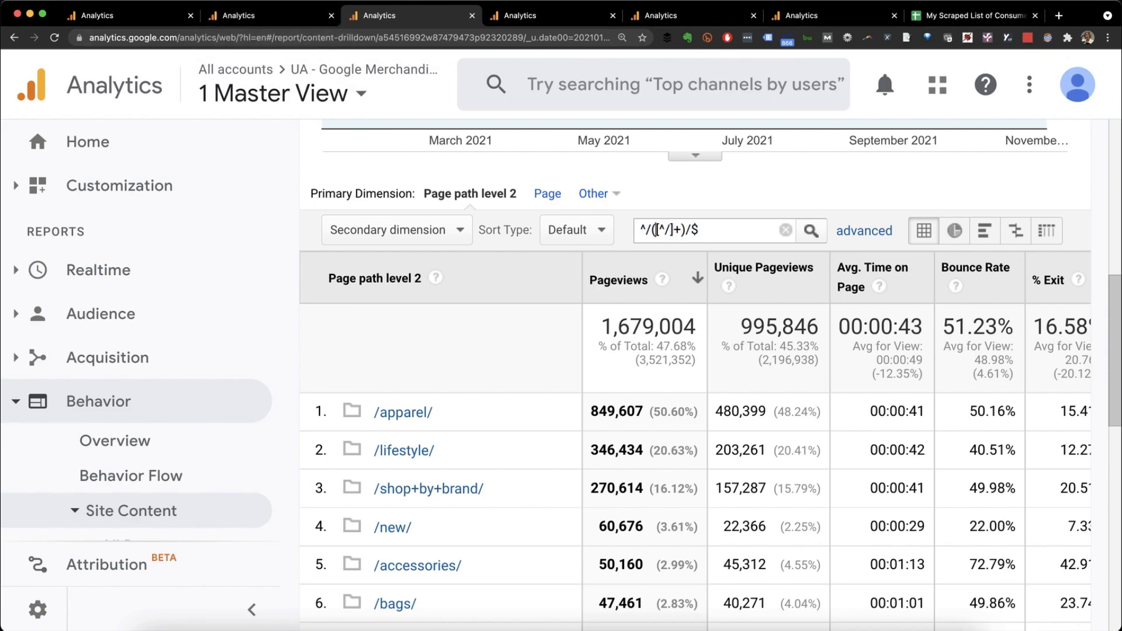
{"action": "key", "text": "BackSpace"}
{"action": "type", "text": ")"}
{"action": "key", "text": "BackSpace"}
{"action": "type", "text": "("}
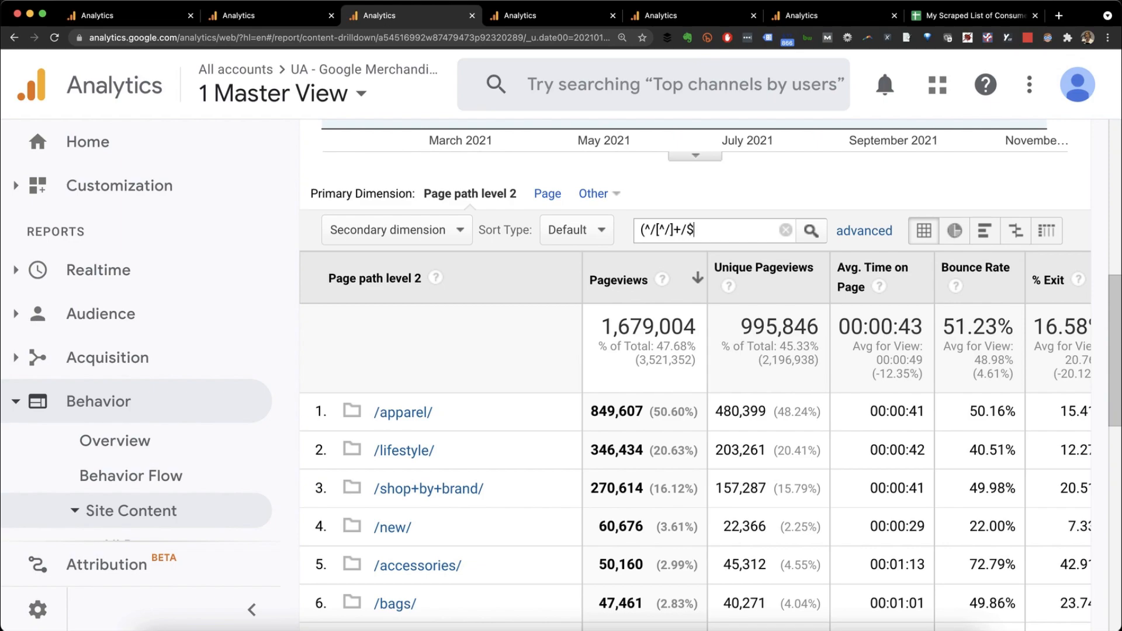
{"action": "type", "text": ")"}
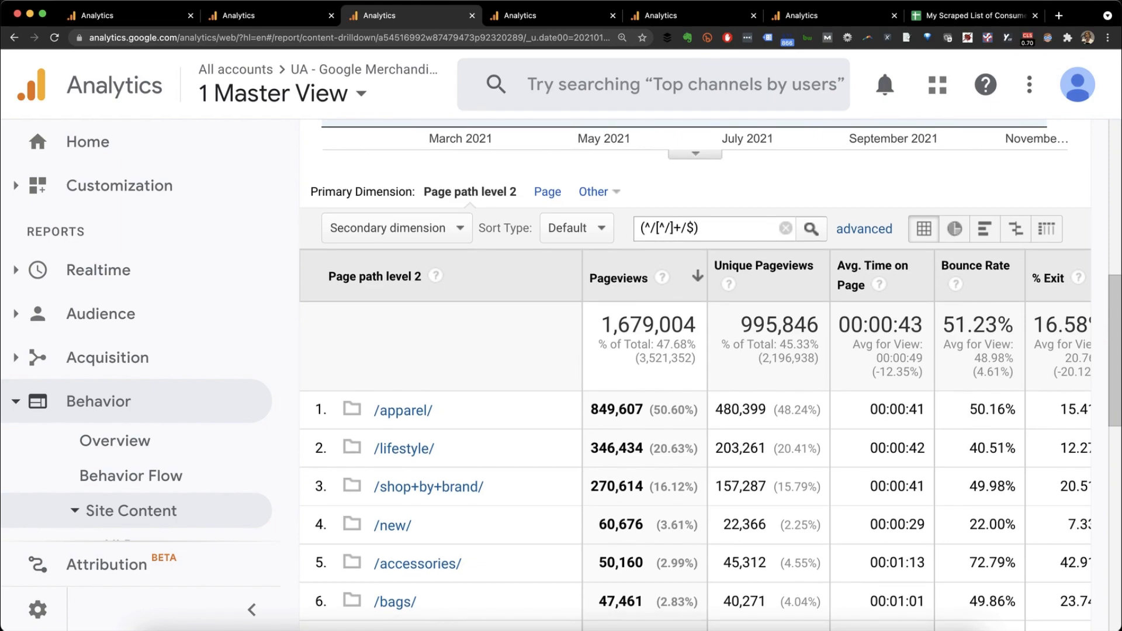
{"action": "key", "text": "super+a"}
{"action": "left_click_drag", "start_coordinate": [434, 407], "coordinate": [367, 385]}
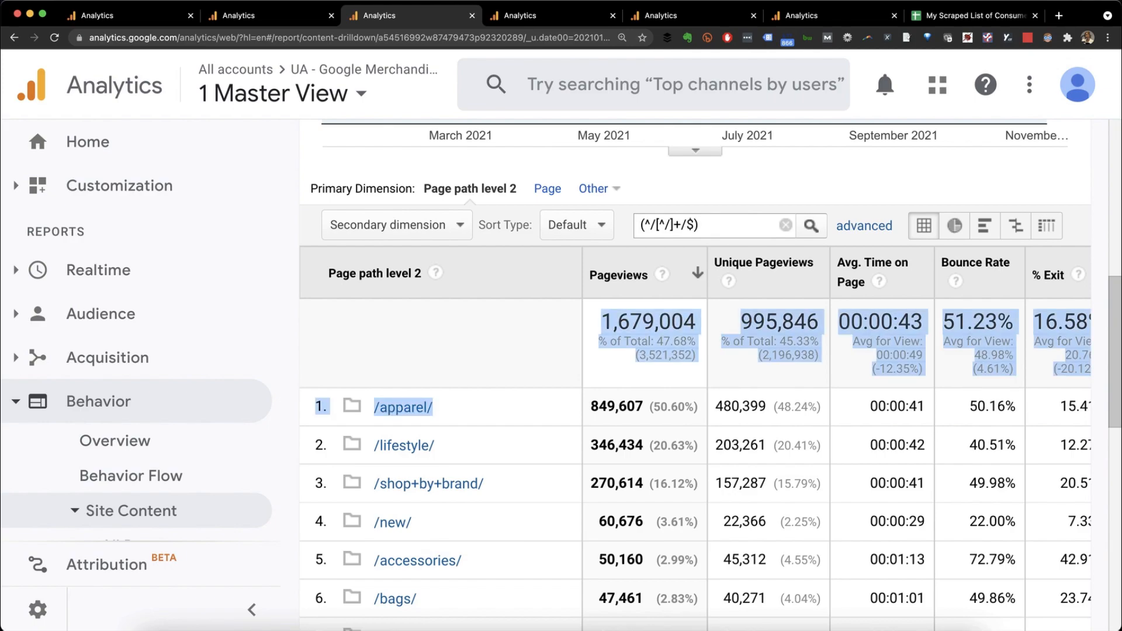
{"action": "left_click", "coordinate": [367, 380]}
{"action": "scroll", "coordinate": [392, 510], "scroll_direction": "down", "scroll_amount": 1}
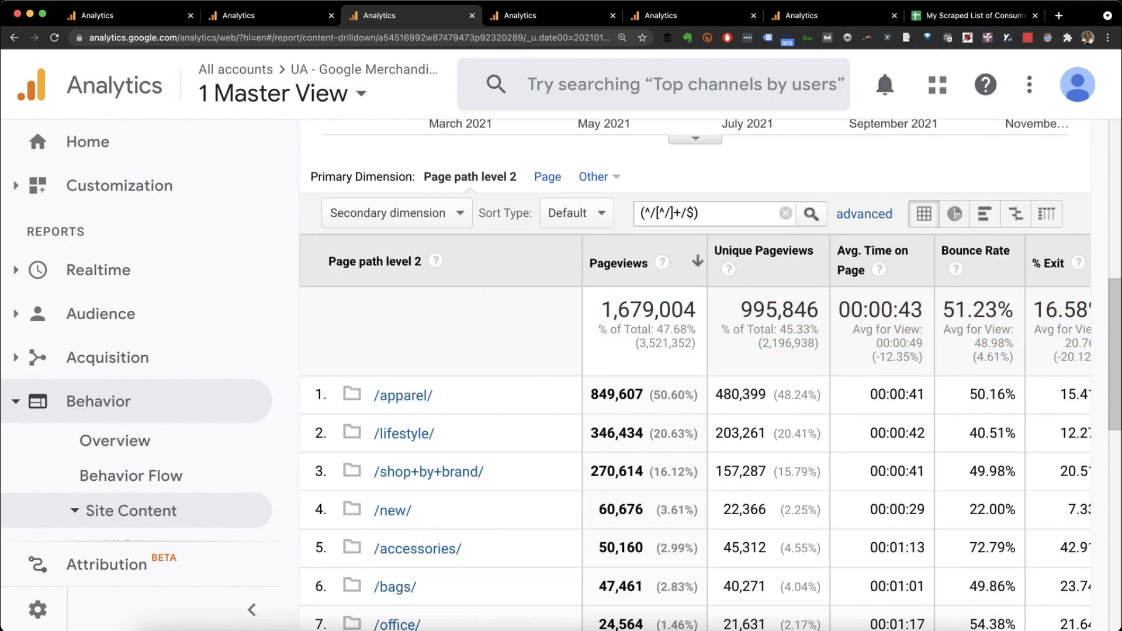
- Open the All Pages report under Behavior's Site Content for the Annielytics view, discarding the unsaved segment changes
{"action": "scroll", "coordinate": [393, 511], "scroll_direction": "right", "scroll_amount": 1}
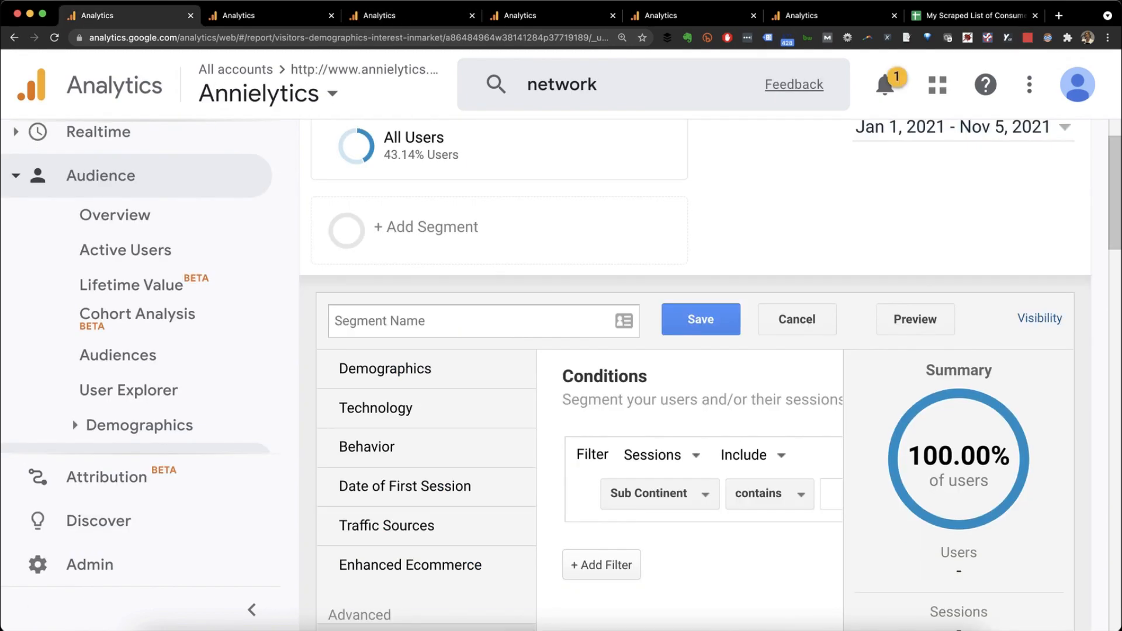
{"action": "scroll", "coordinate": [136, 351], "scroll_direction": "down", "scroll_amount": 2}
{"action": "scroll", "coordinate": [136, 351], "scroll_direction": "up", "scroll_amount": 1}
{"action": "scroll", "coordinate": [136, 263], "scroll_direction": "down", "scroll_amount": 1}
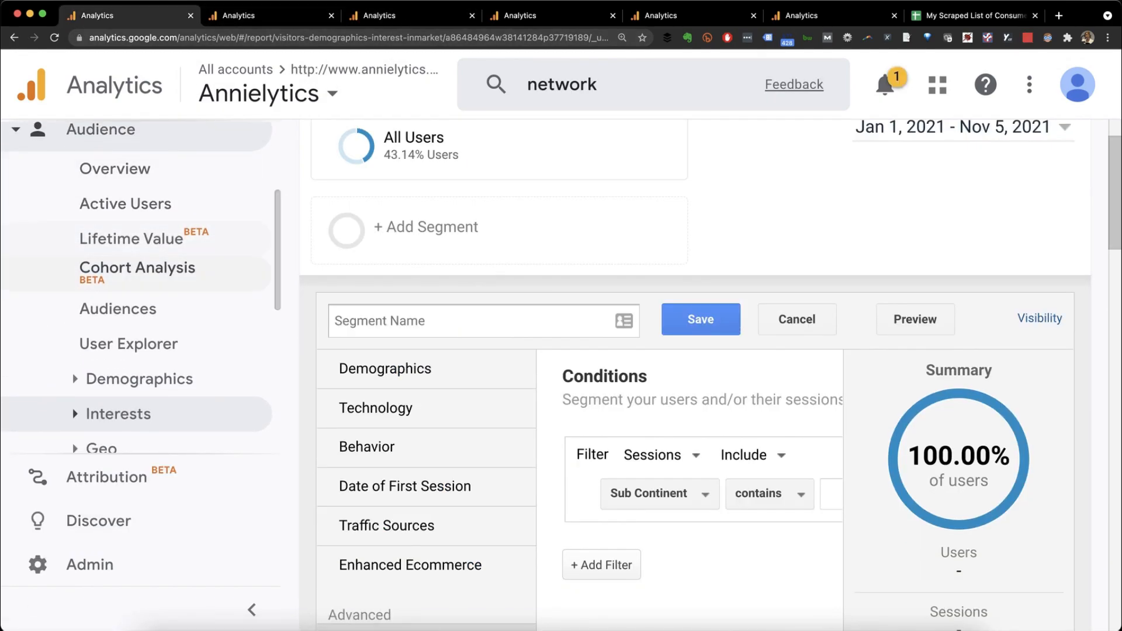
{"action": "scroll", "coordinate": [135, 269], "scroll_direction": "down", "scroll_amount": 5}
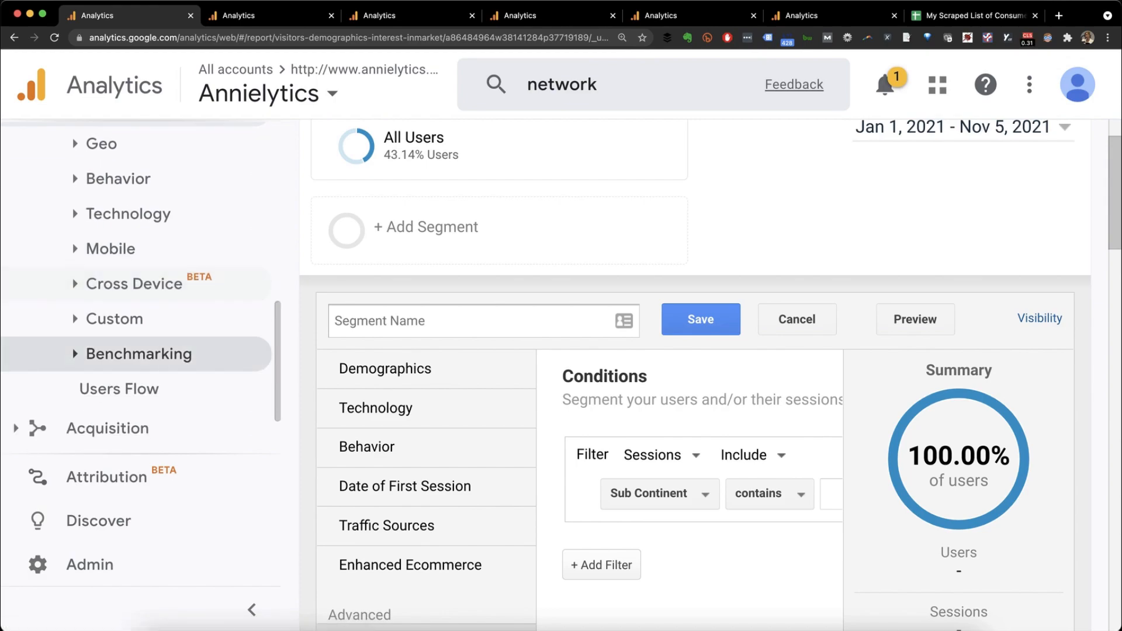
{"action": "key", "text": "super+0"}
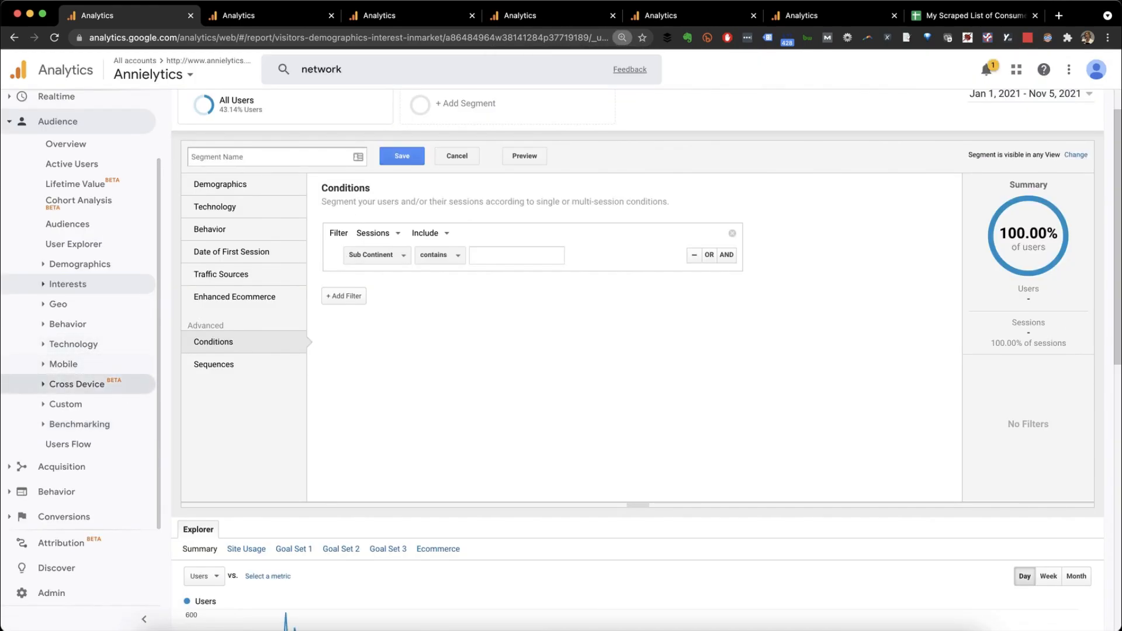
{"action": "left_click", "coordinate": [57, 492]}
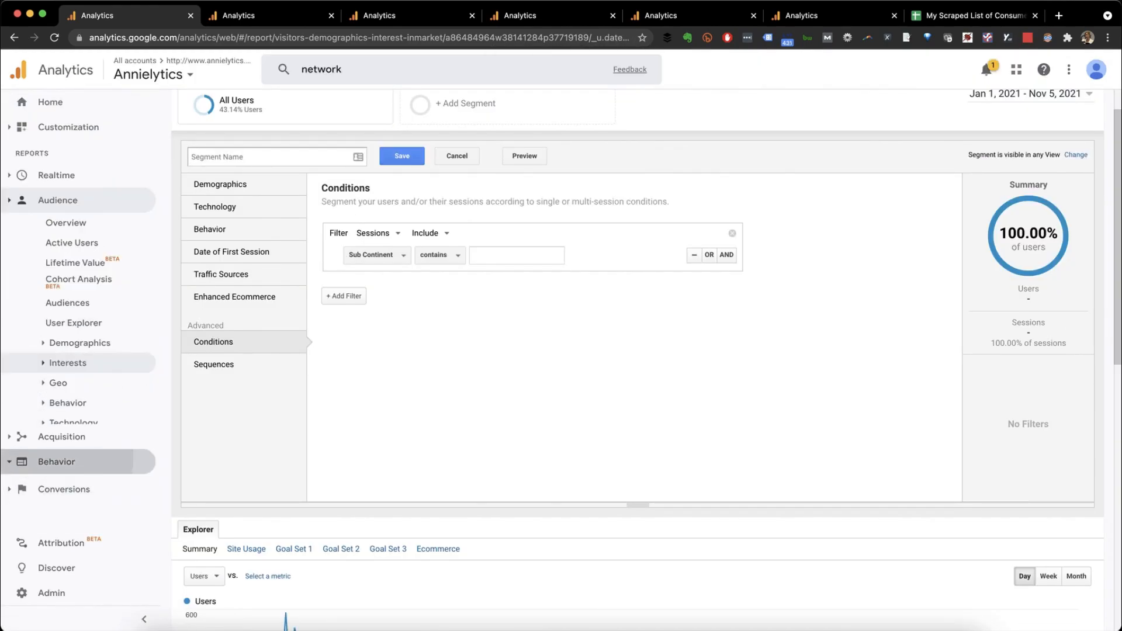
{"action": "left_click", "coordinate": [75, 313]}
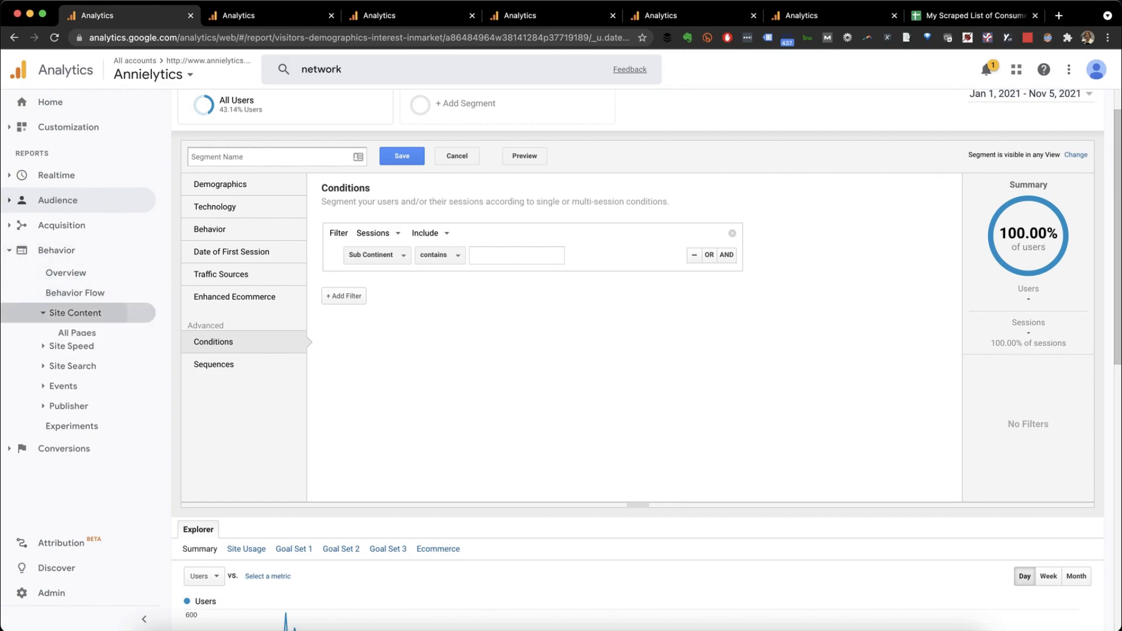
{"action": "left_click", "coordinate": [76, 332]}
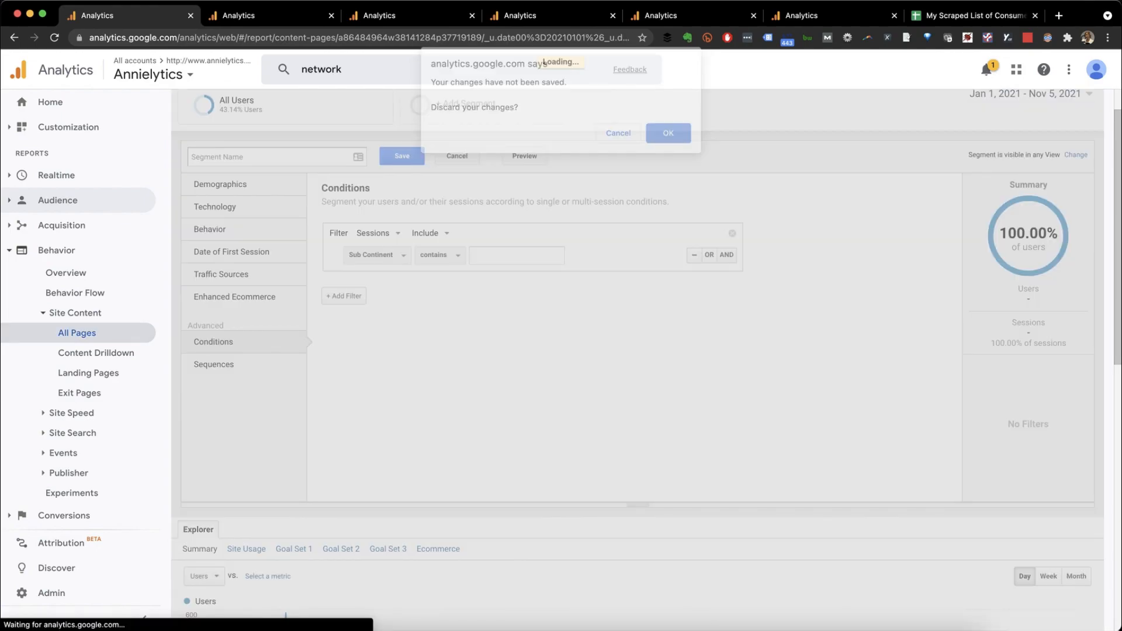
{"action": "key", "text": "Return"}
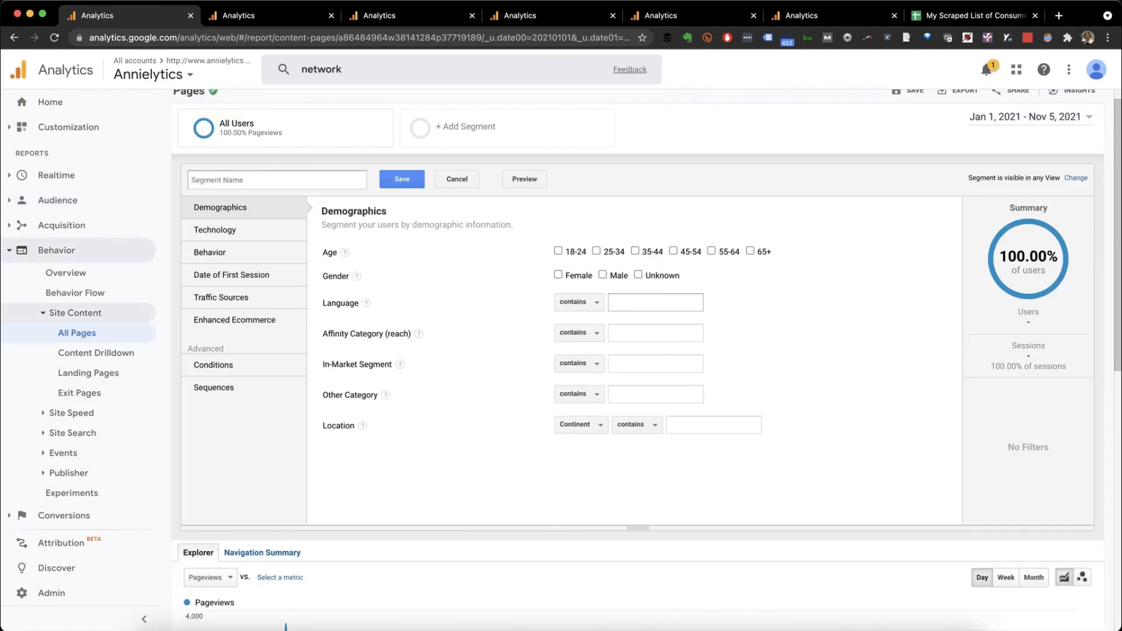
- Reopen the All Pages report without the segment builder
{"action": "scroll", "coordinate": [637, 351], "scroll_direction": "down", "scroll_amount": 1}
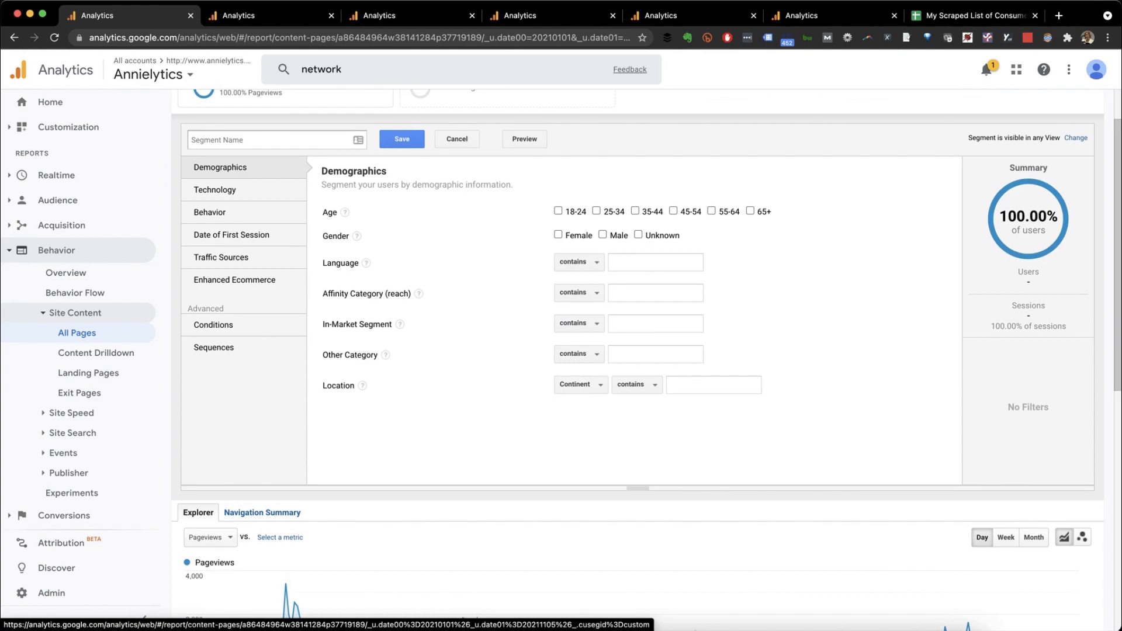
{"action": "scroll", "coordinate": [637, 351], "scroll_direction": "up", "scroll_amount": 1}
{"action": "left_click", "coordinate": [76, 333]}
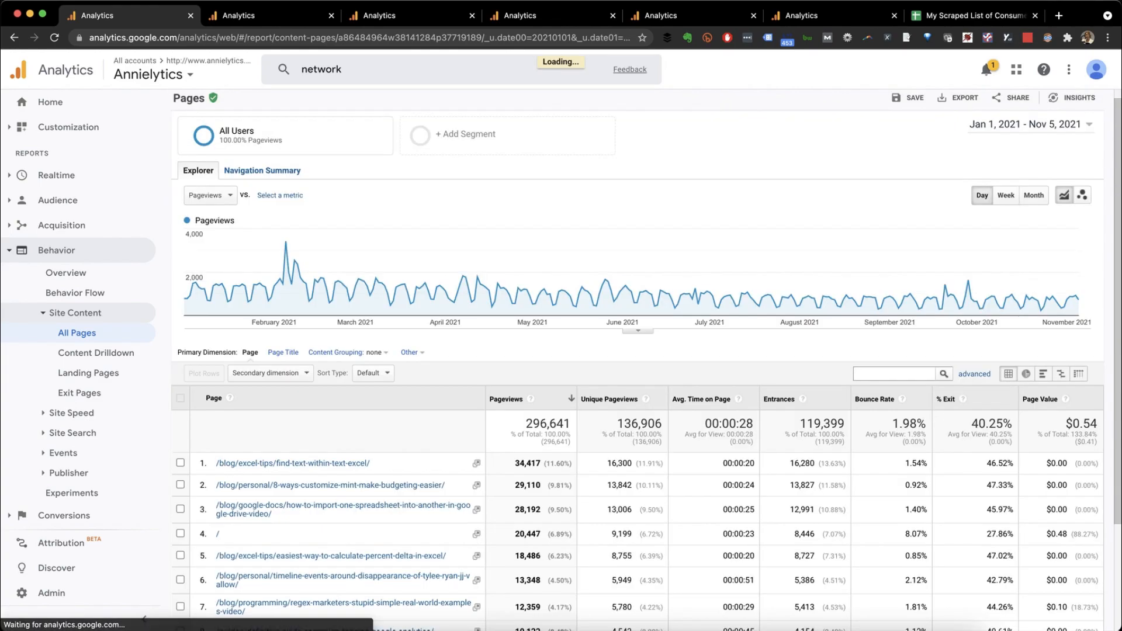
- Group the pages by the Blog content group, look into its Blog Pages entry, and return to the grouped table
{"action": "scroll", "coordinate": [475, 293], "scroll_direction": "down", "scroll_amount": 3}
{"action": "left_click", "coordinate": [377, 217]}
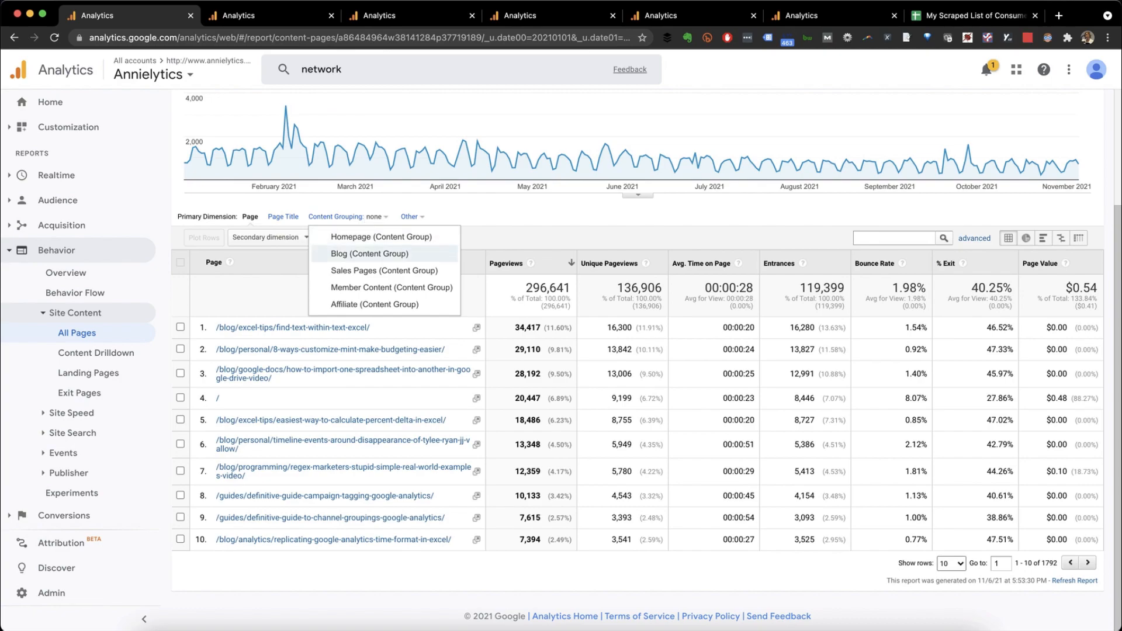
{"action": "left_click", "coordinate": [370, 254]}
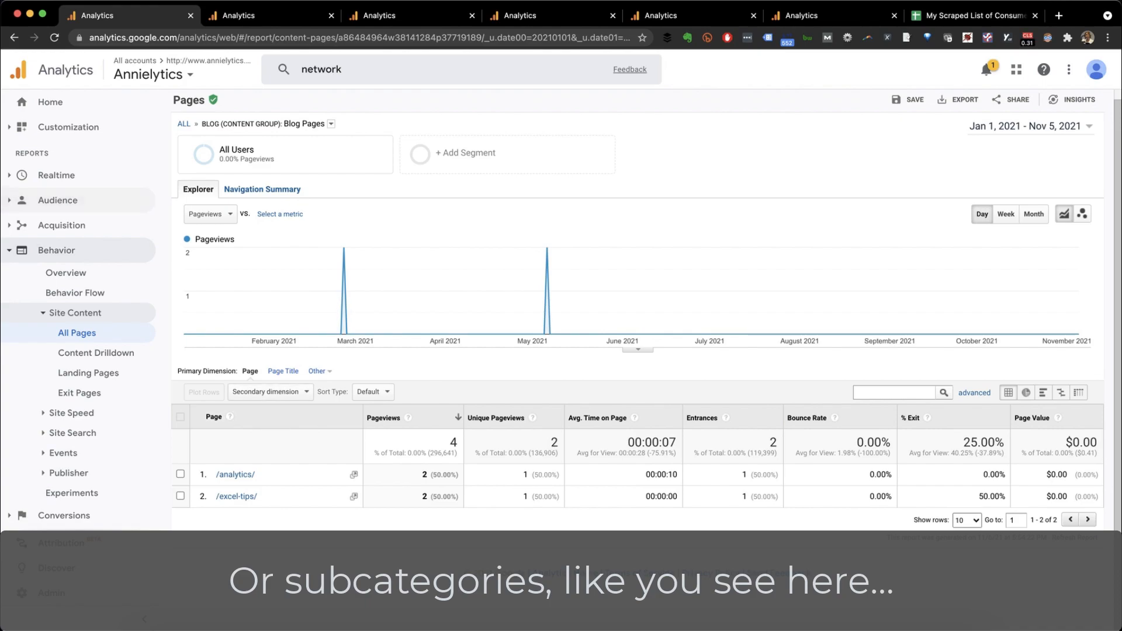
{"action": "left_click", "coordinate": [14, 37]}
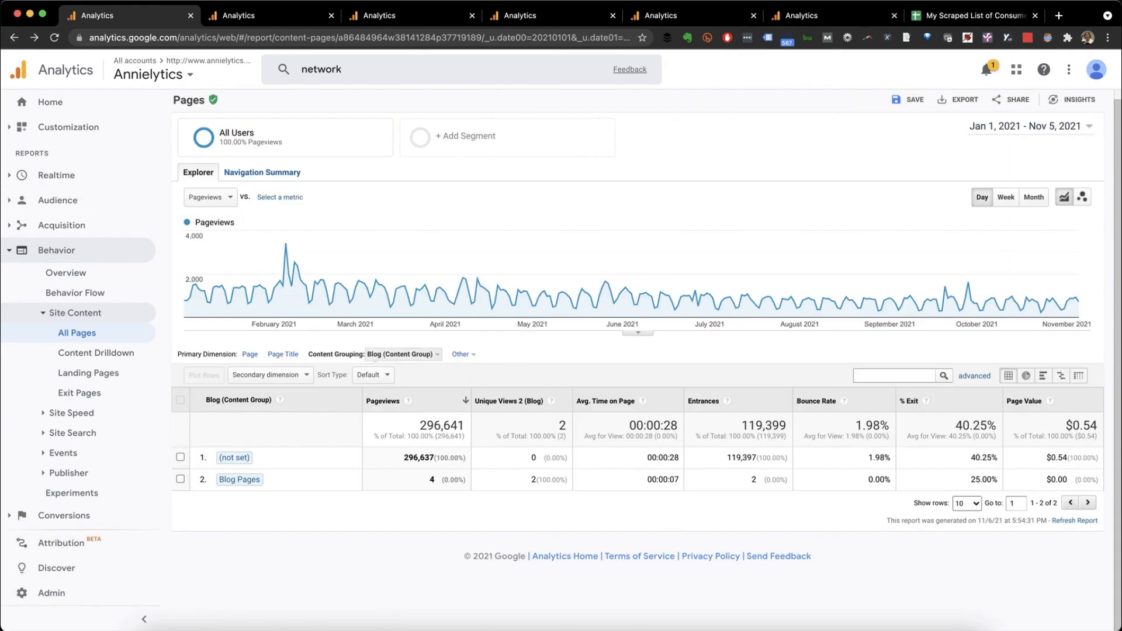
- Change the content grouping to Sales Pages, and return to the Content Drilldown report for 1 Master View
{"action": "left_click", "coordinate": [375, 357]}
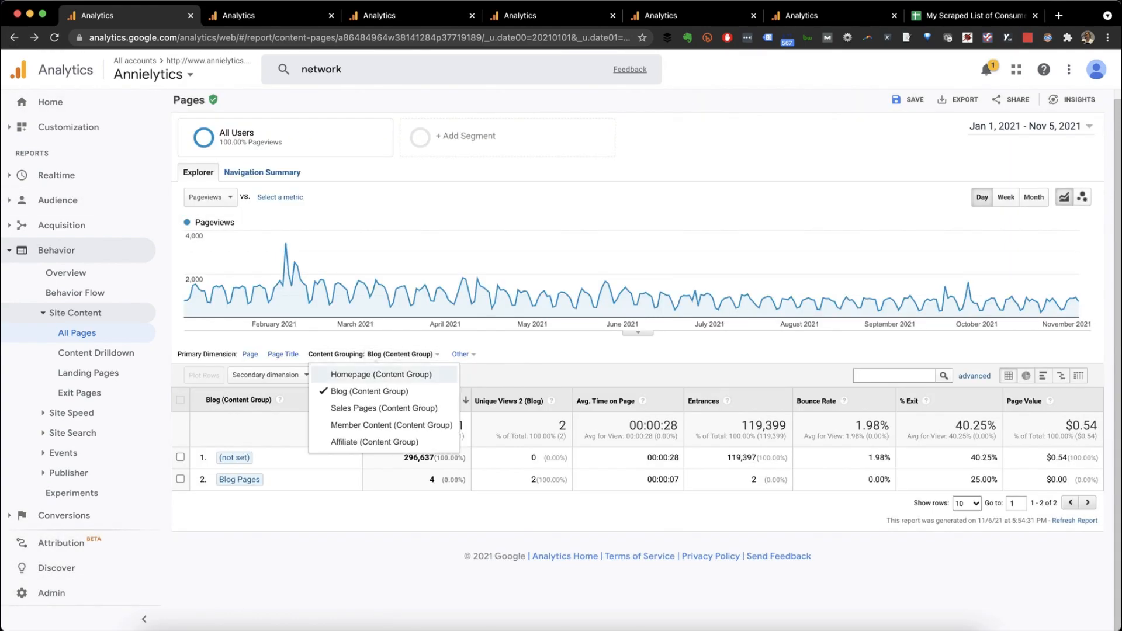
{"action": "left_click", "coordinate": [351, 409]}
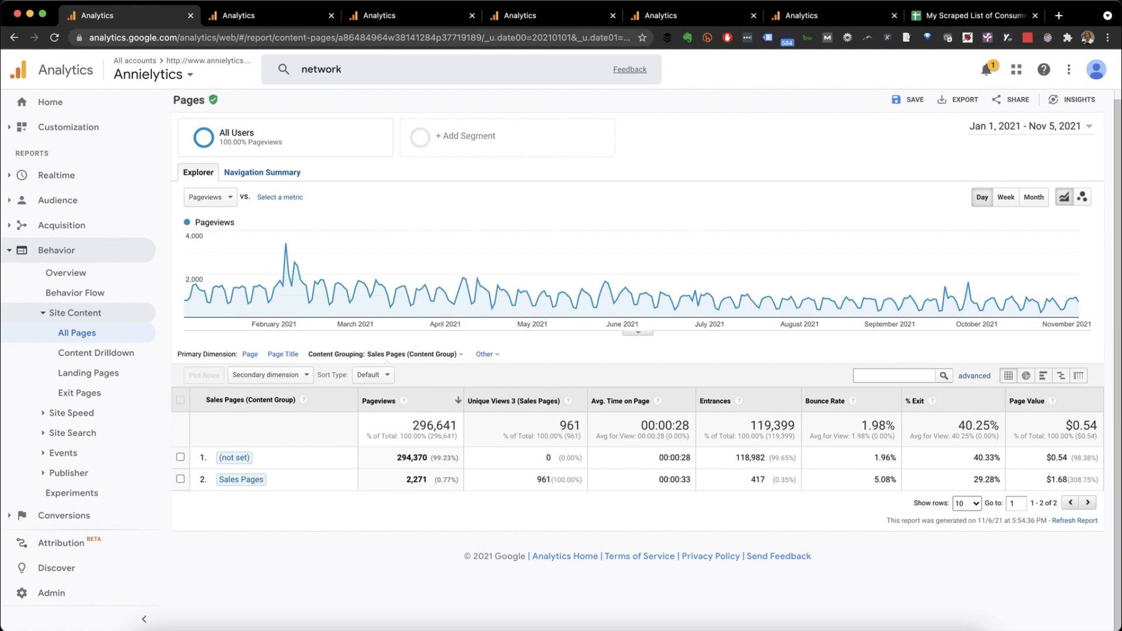
{"action": "left_click", "coordinate": [409, 16]}
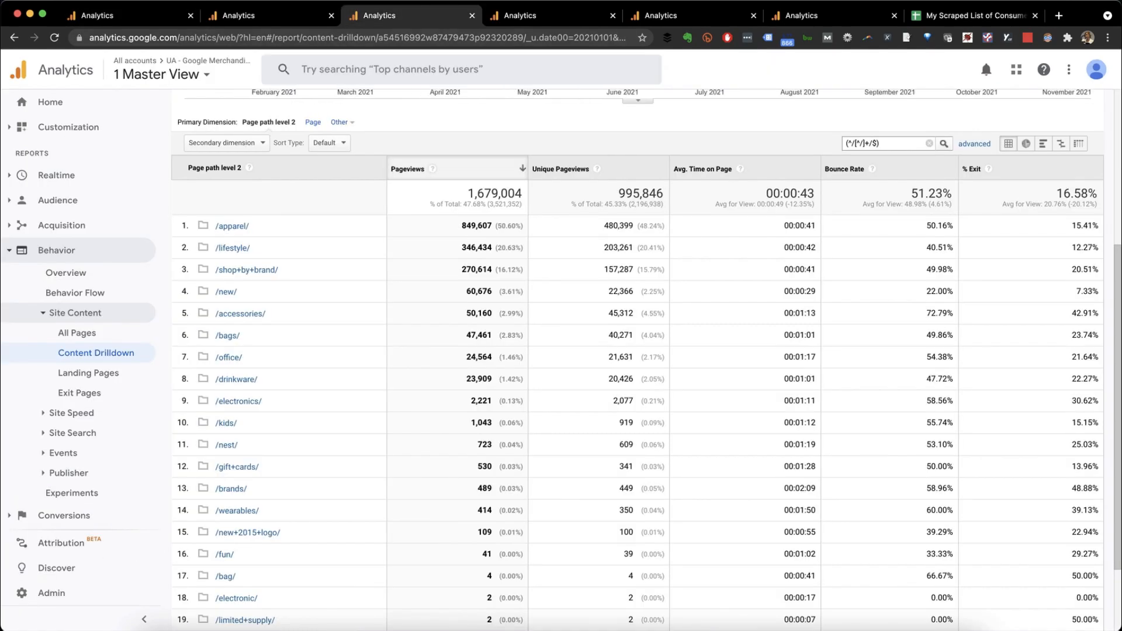
{"action": "scroll", "coordinate": [637, 350], "scroll_direction": "up", "scroll_amount": 5}
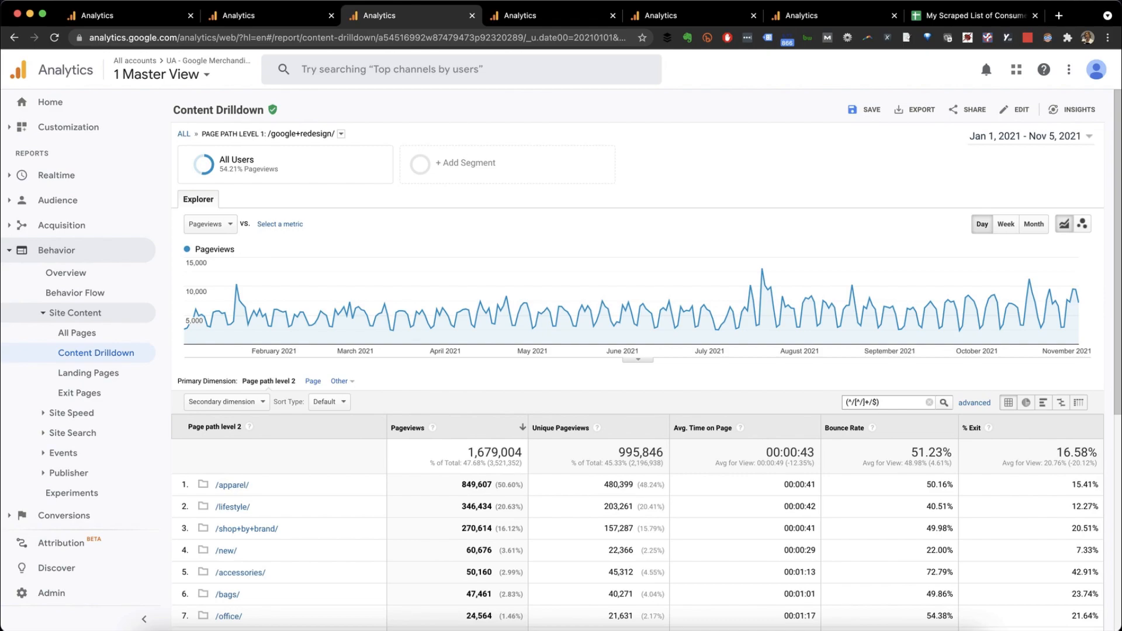
- Open the Default Channel Grouping in the channel settings of the Fordaq Conversions - IP exclusions view
{"action": "left_click", "coordinate": [818, 15]}
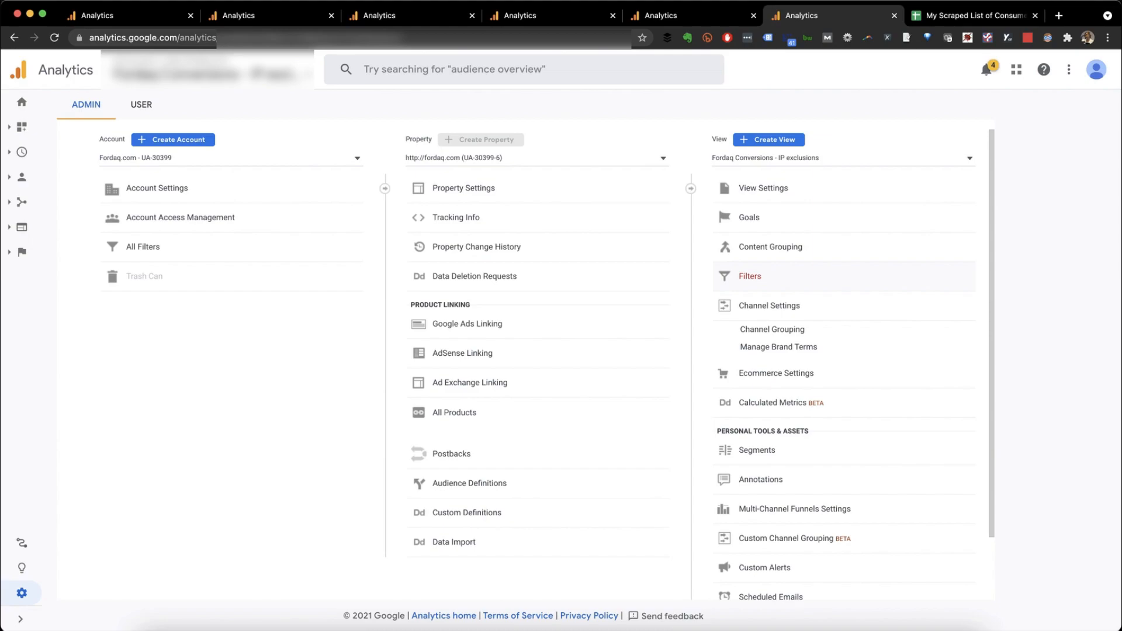
{"action": "left_click", "coordinate": [772, 329]}
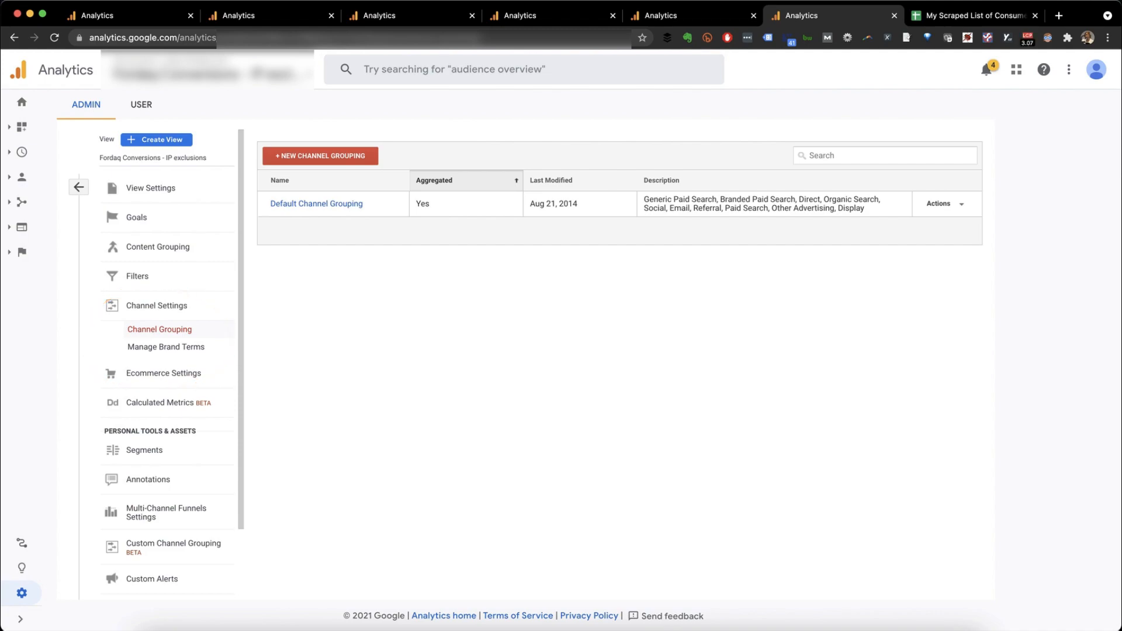
{"action": "left_click", "coordinate": [316, 203]}
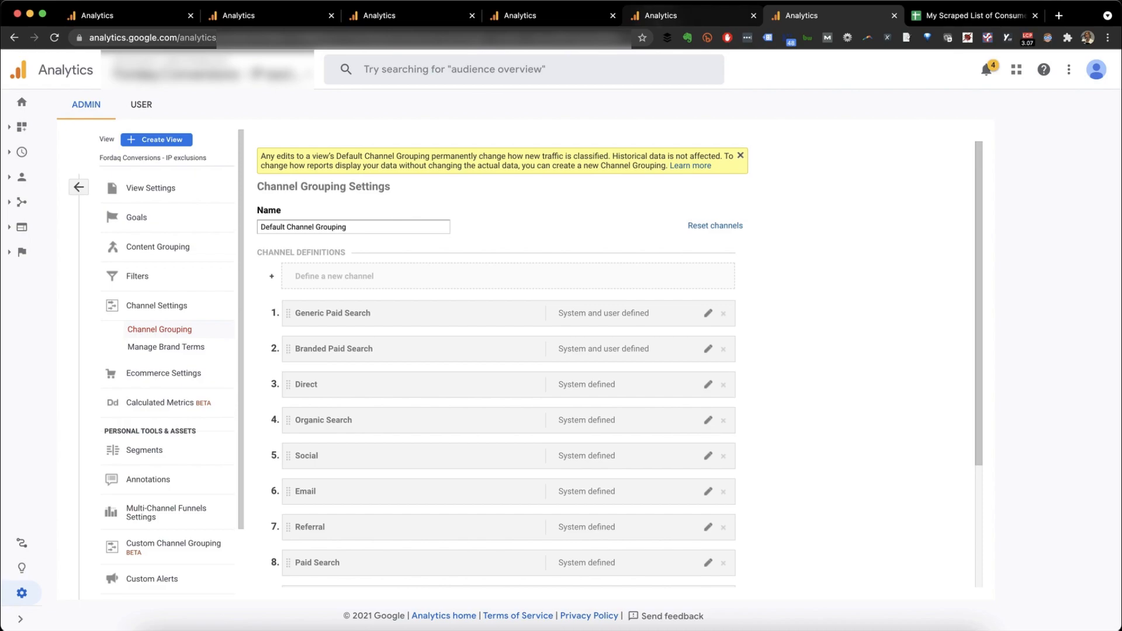
- In the acquisition Channels report, open the (Other) channel and change its primary dimension to Medium
{"action": "left_click", "coordinate": [690, 15]}
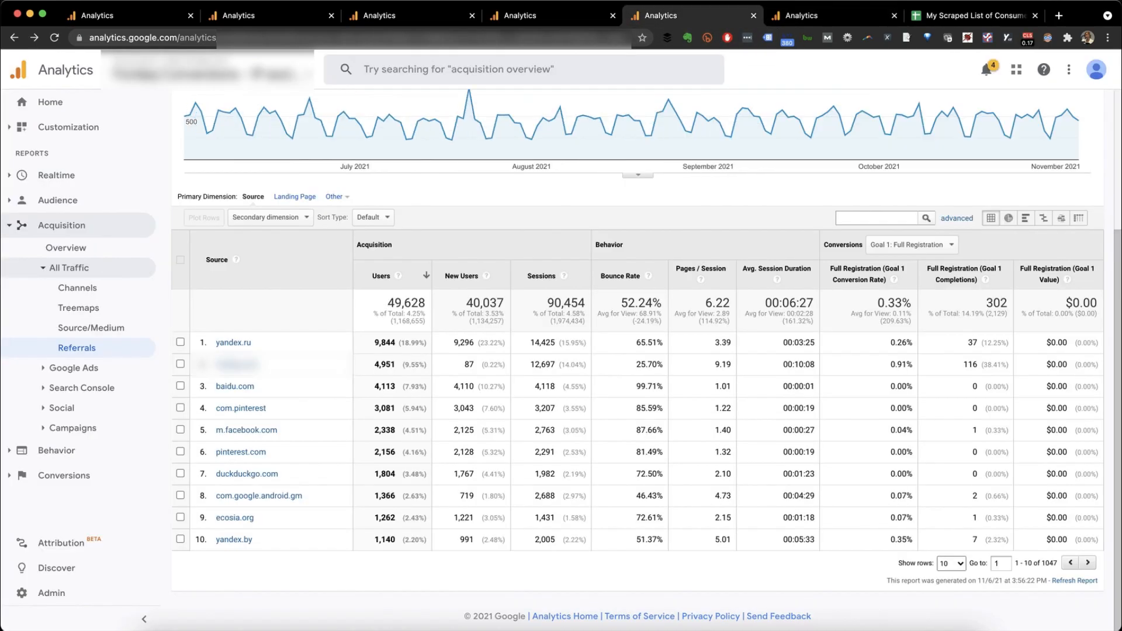
{"action": "scroll", "coordinate": [637, 351], "scroll_direction": "up", "scroll_amount": 1}
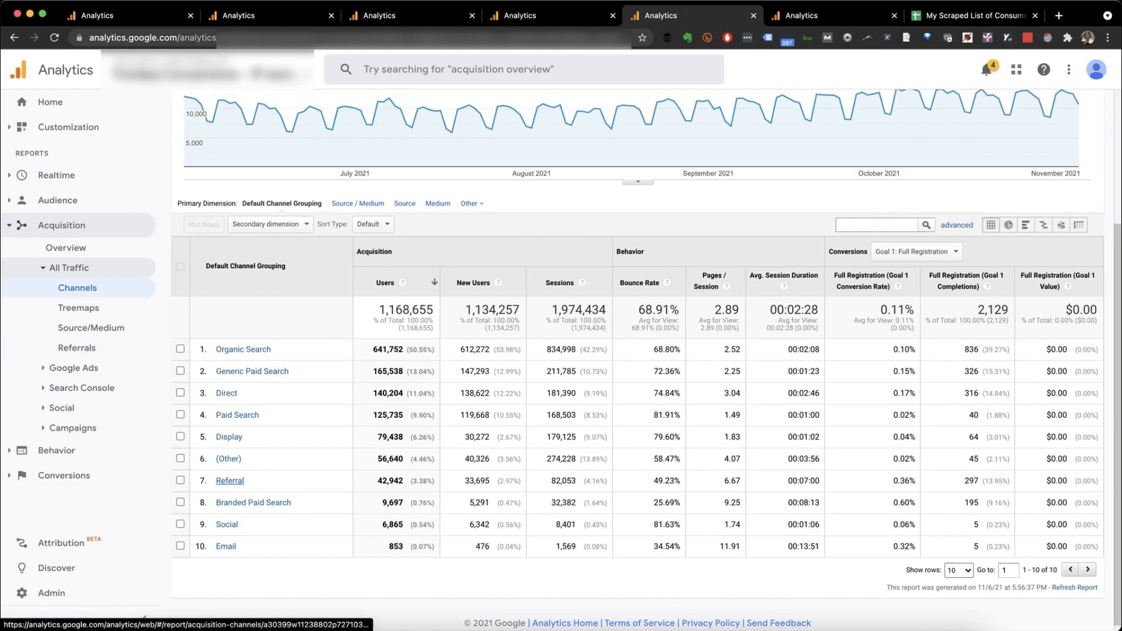
{"action": "left_click", "coordinate": [230, 481]}
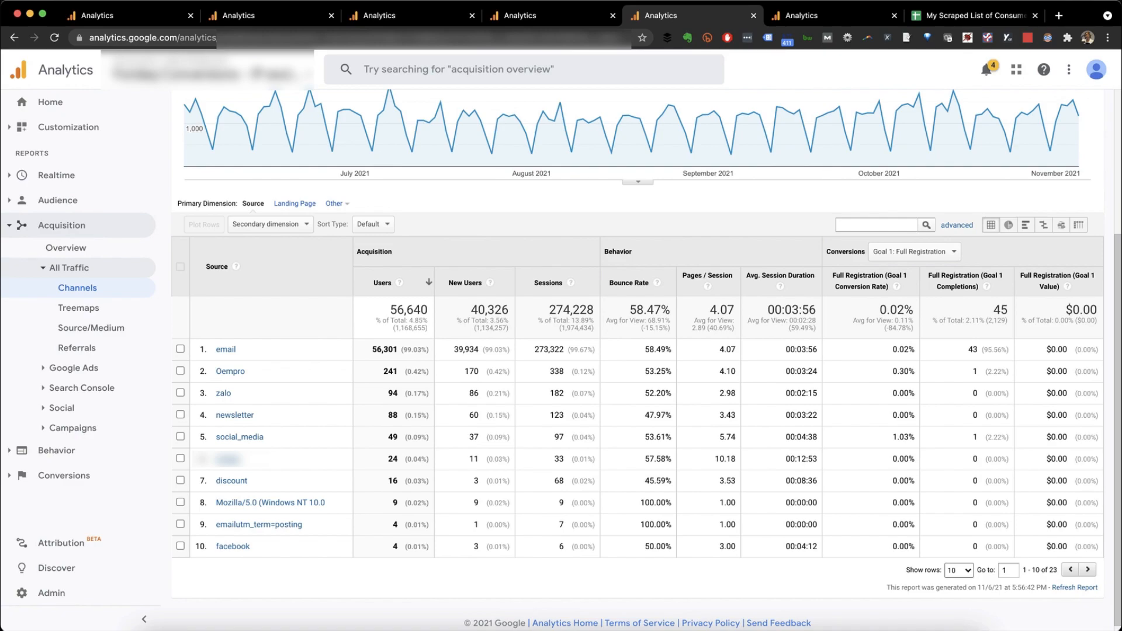
{"action": "left_click", "coordinate": [337, 203]}
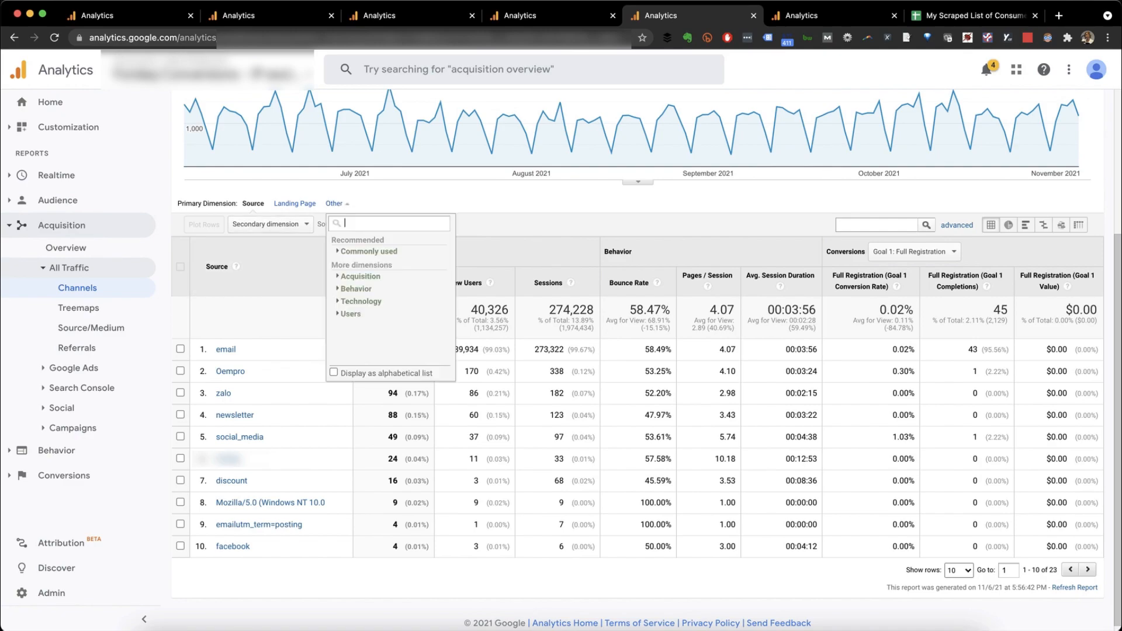
{"action": "type", "text": "me"}
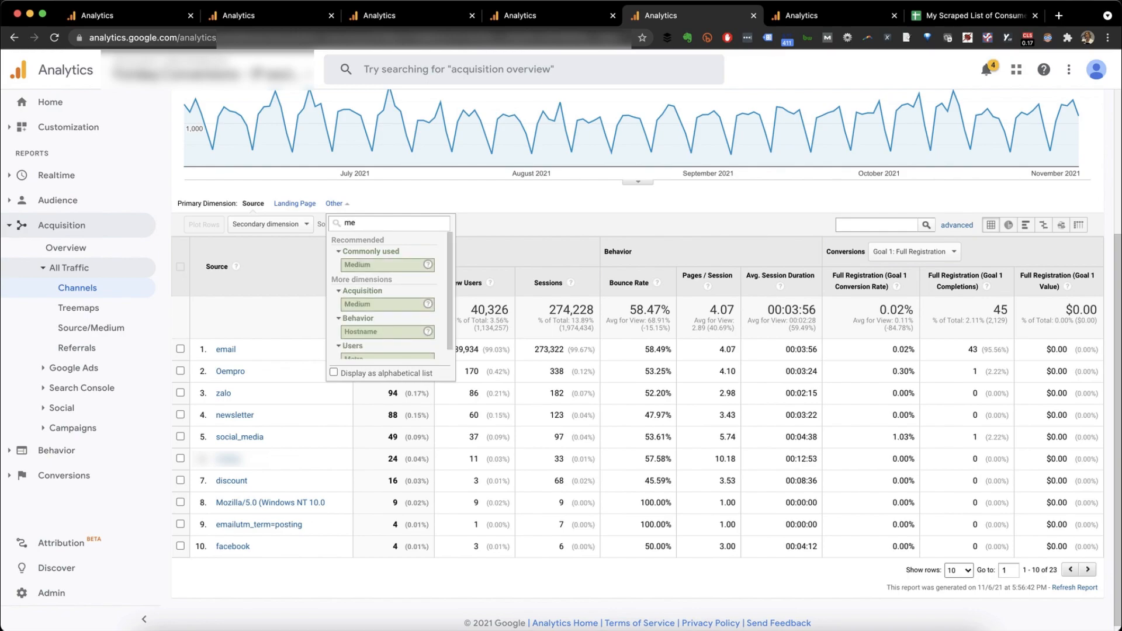
{"action": "left_click", "coordinate": [383, 265]}
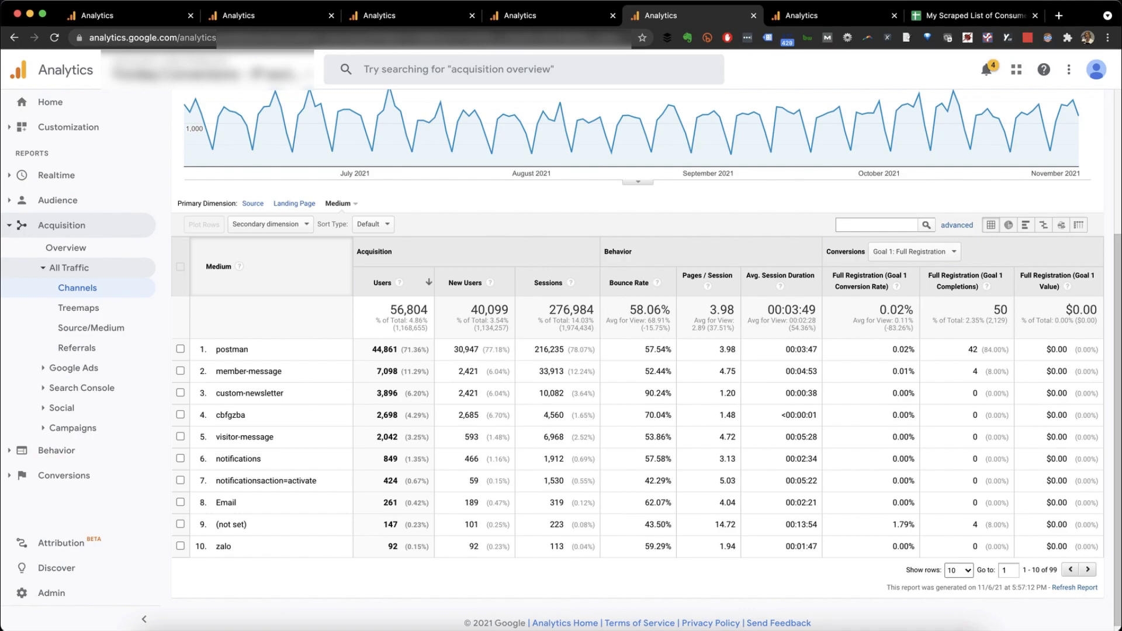
- Examine the medium values in the (Other) channel, highlighting the Email and postman rows
{"action": "left_click_drag", "start_coordinate": [236, 504], "coordinate": [215, 503]}
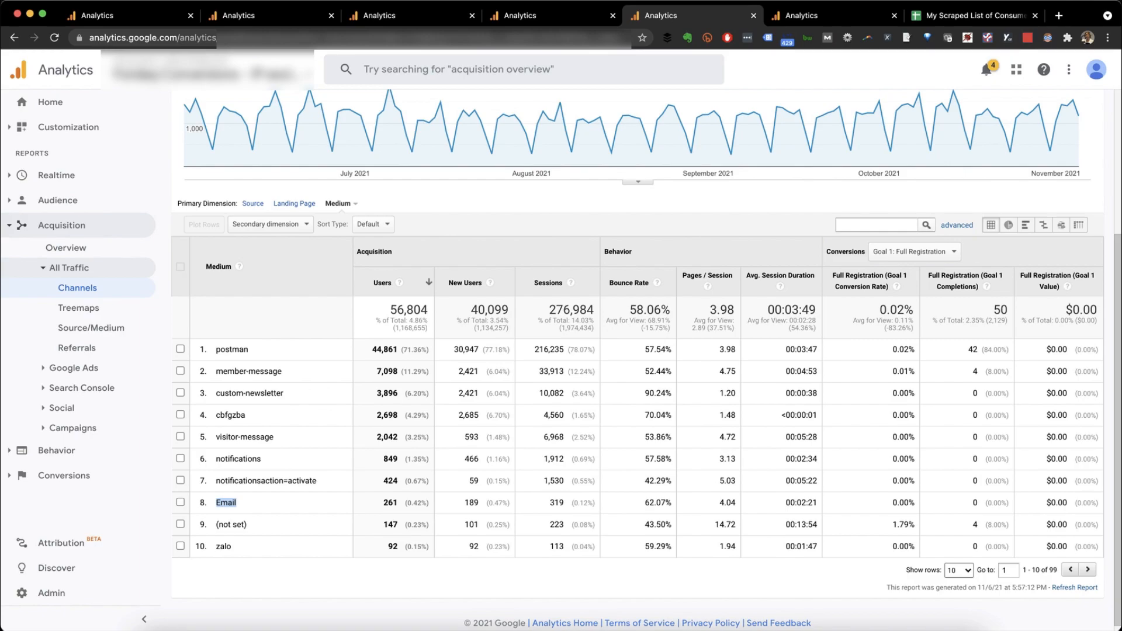
{"action": "left_click", "coordinate": [227, 503]}
{"action": "left_click_drag", "start_coordinate": [238, 503], "coordinate": [216, 504]}
{"action": "left_click_drag", "start_coordinate": [250, 350], "coordinate": [221, 350]}
{"action": "left_click", "coordinate": [222, 349]}
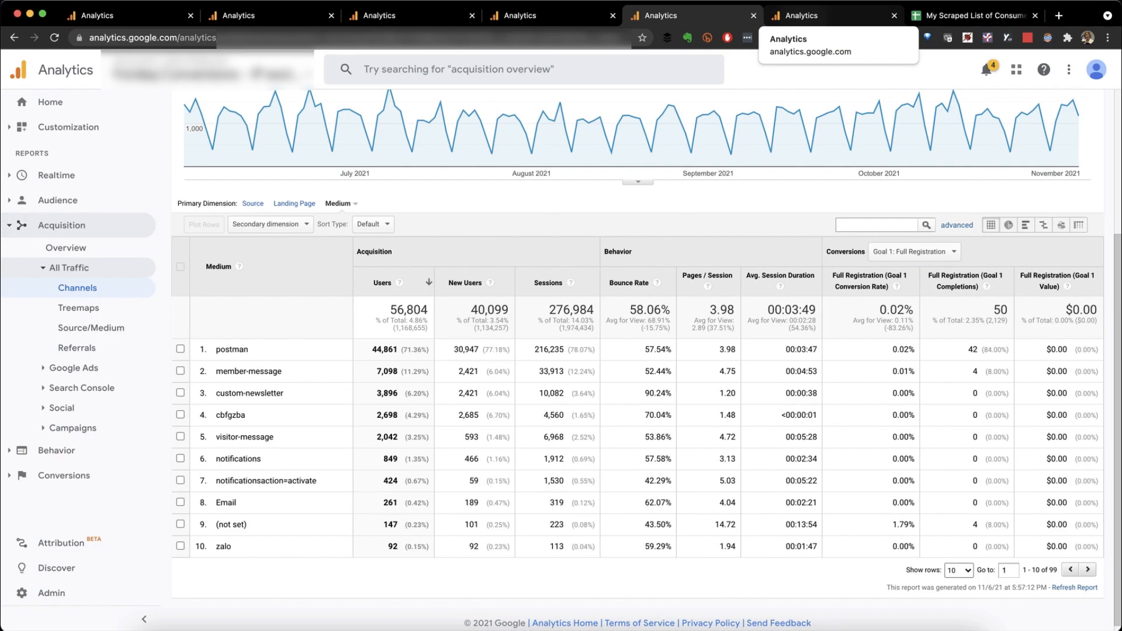
- Return to the Default Channel Grouping settings and open the Email channel definition for editing
{"action": "left_click", "coordinate": [818, 15]}
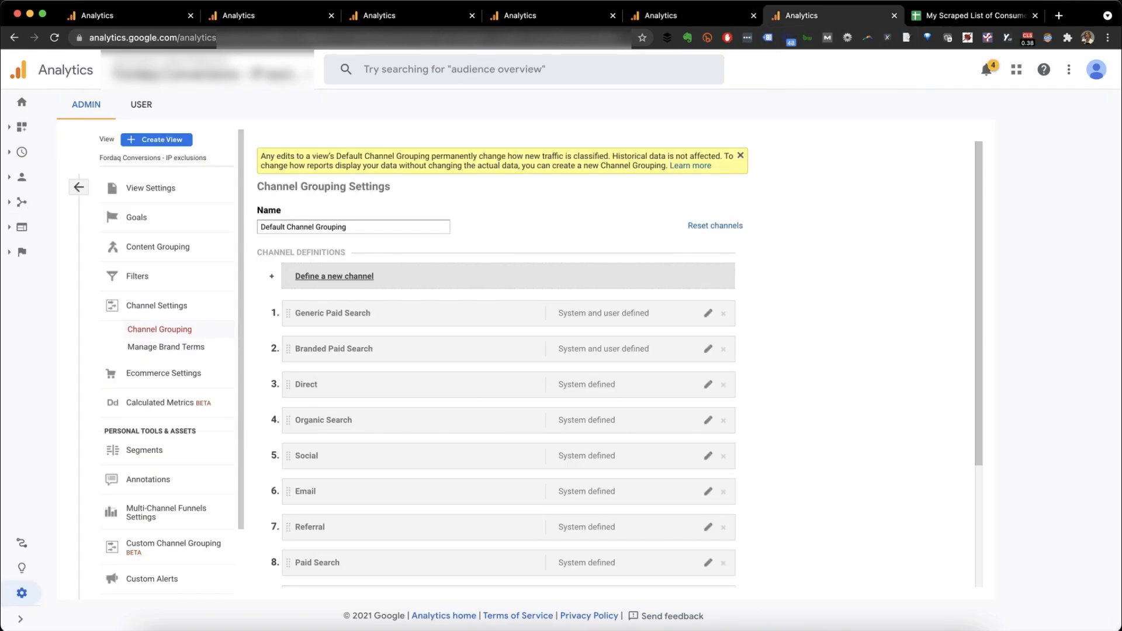
{"action": "scroll", "coordinate": [503, 410], "scroll_direction": "down", "scroll_amount": 1}
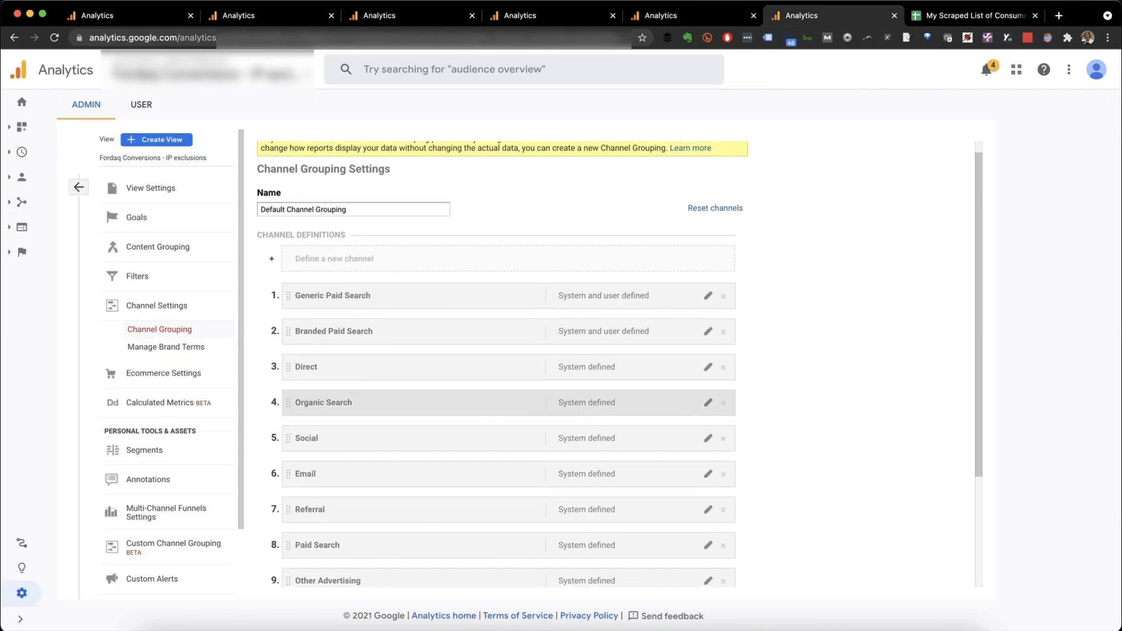
{"action": "left_click", "coordinate": [708, 474]}
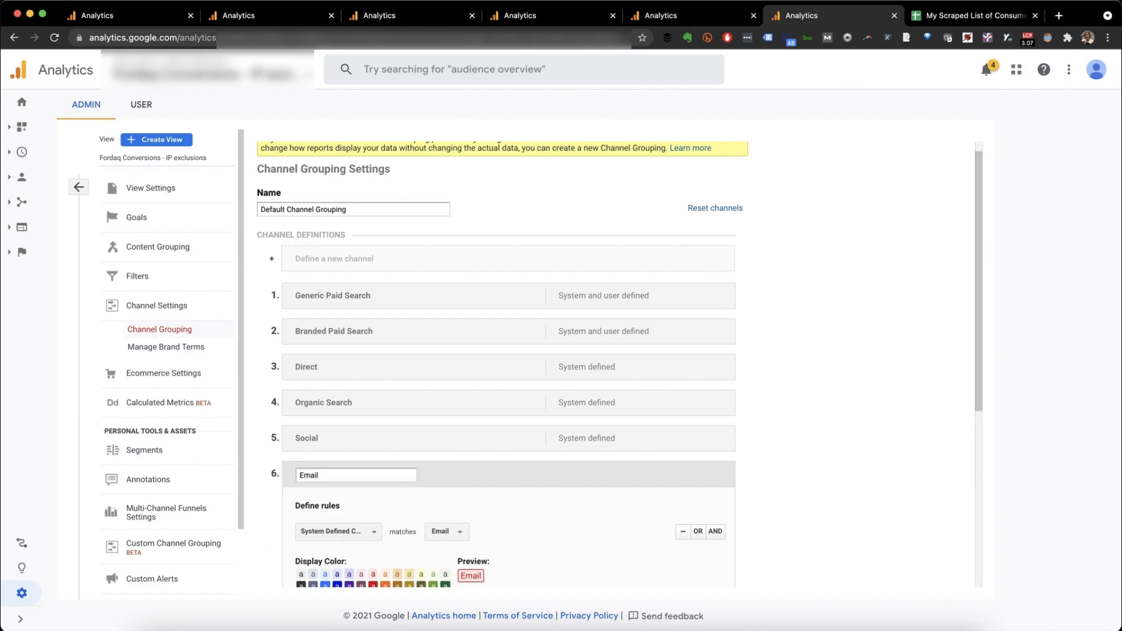
{"action": "scroll", "coordinate": [503, 362], "scroll_direction": "down", "scroll_amount": 3}
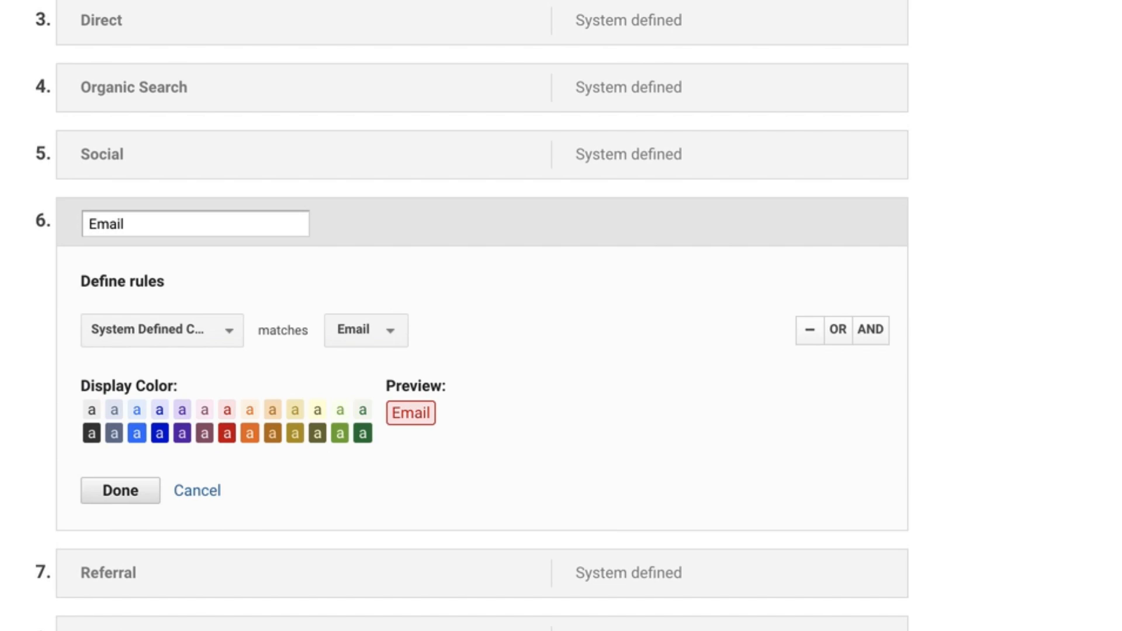
- Add an OR rule to the Email channel that uses the Medium dimension with the matches regex condition
{"action": "left_click", "coordinate": [838, 329]}
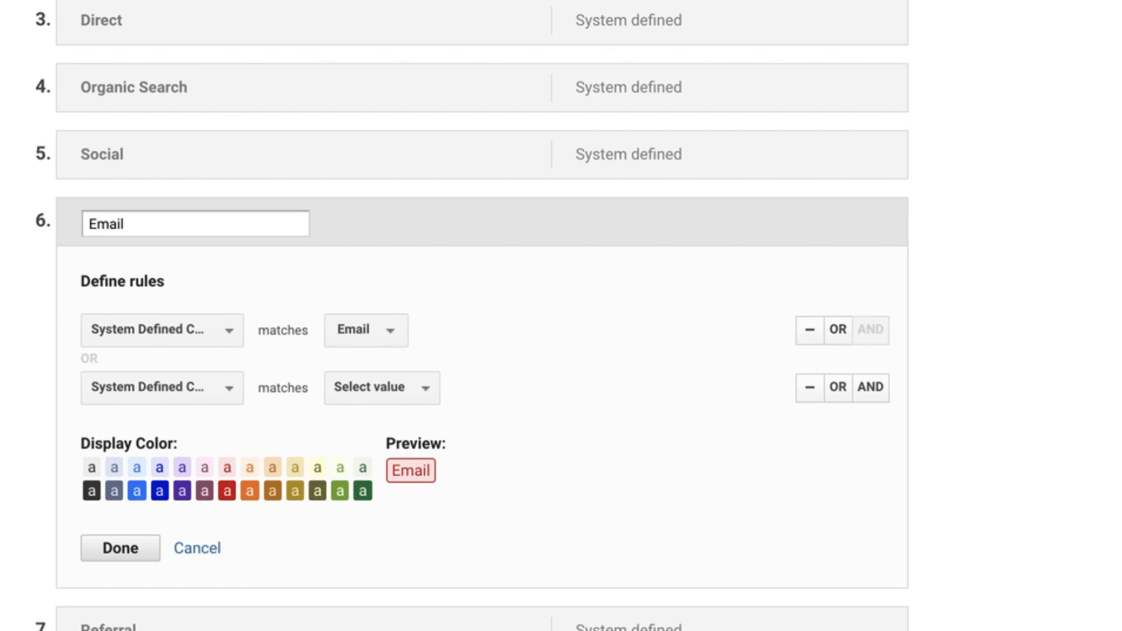
{"action": "left_click", "coordinate": [162, 388]}
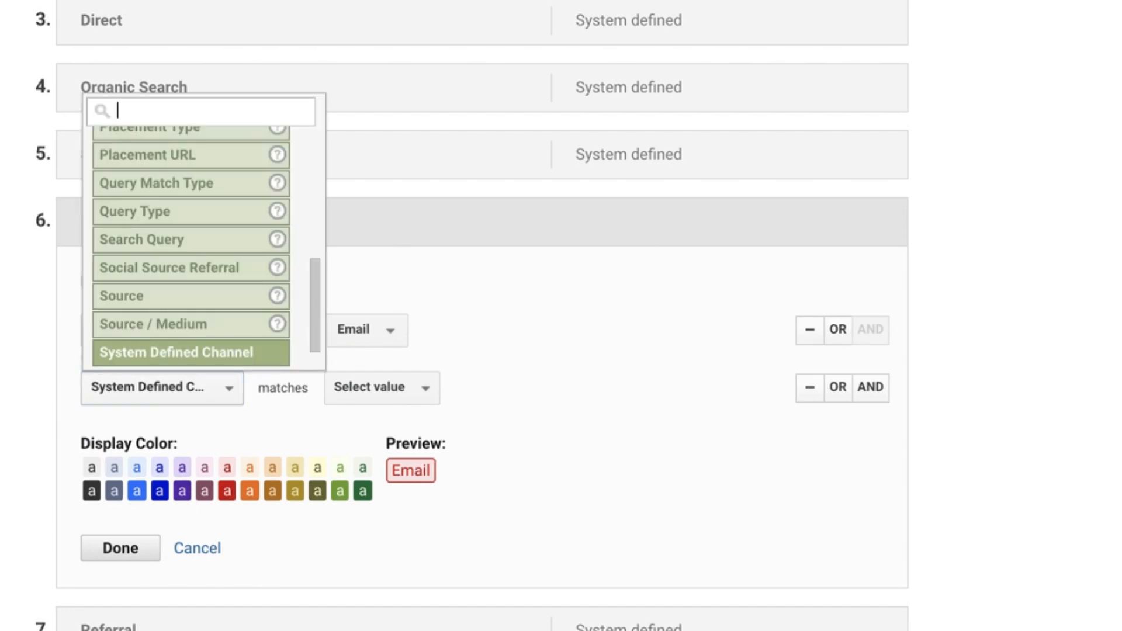
{"action": "type", "text": "me"}
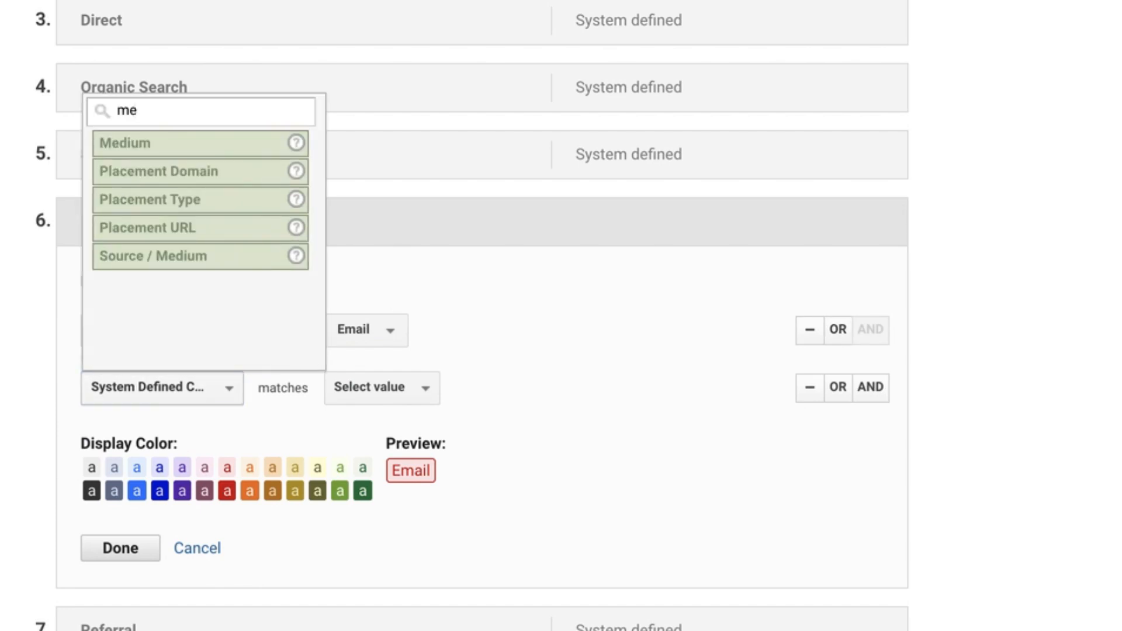
{"action": "left_click", "coordinate": [162, 144]}
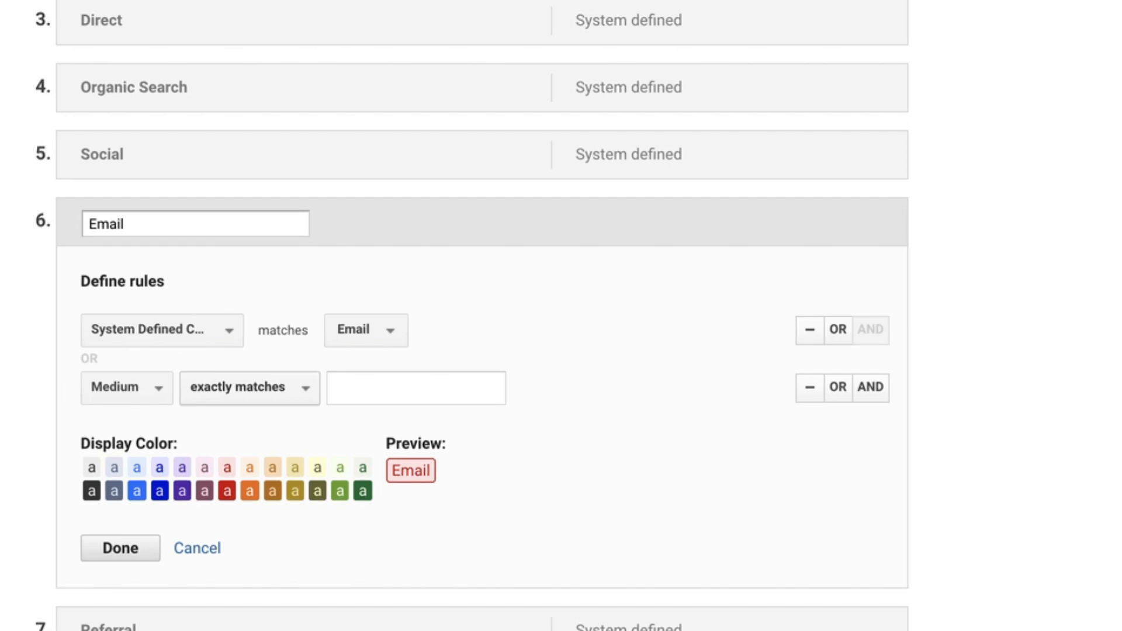
{"action": "left_click", "coordinate": [249, 388]}
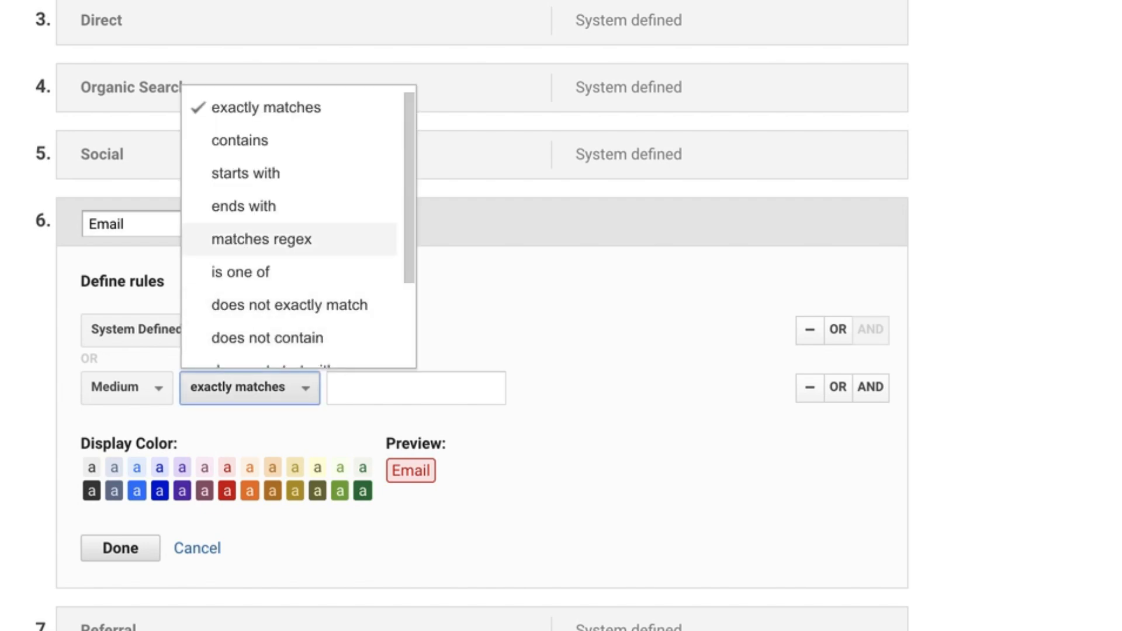
{"action": "left_click", "coordinate": [261, 239]}
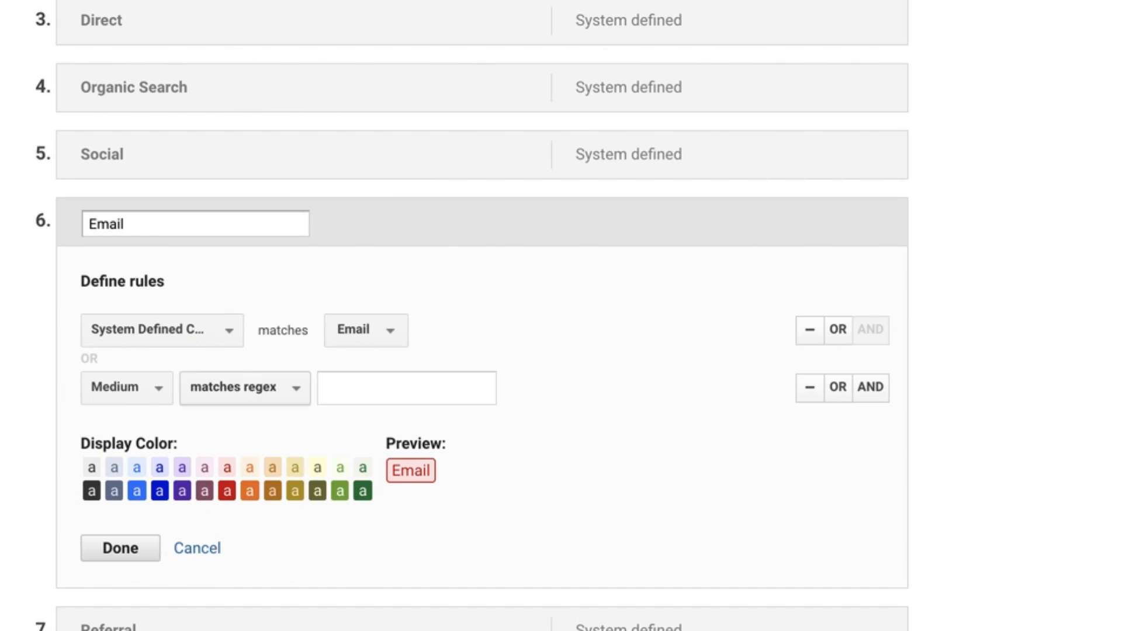
- Set the Medium rule's regular expression to email|newsletter|postman|message
{"action": "left_click", "coordinate": [407, 388]}
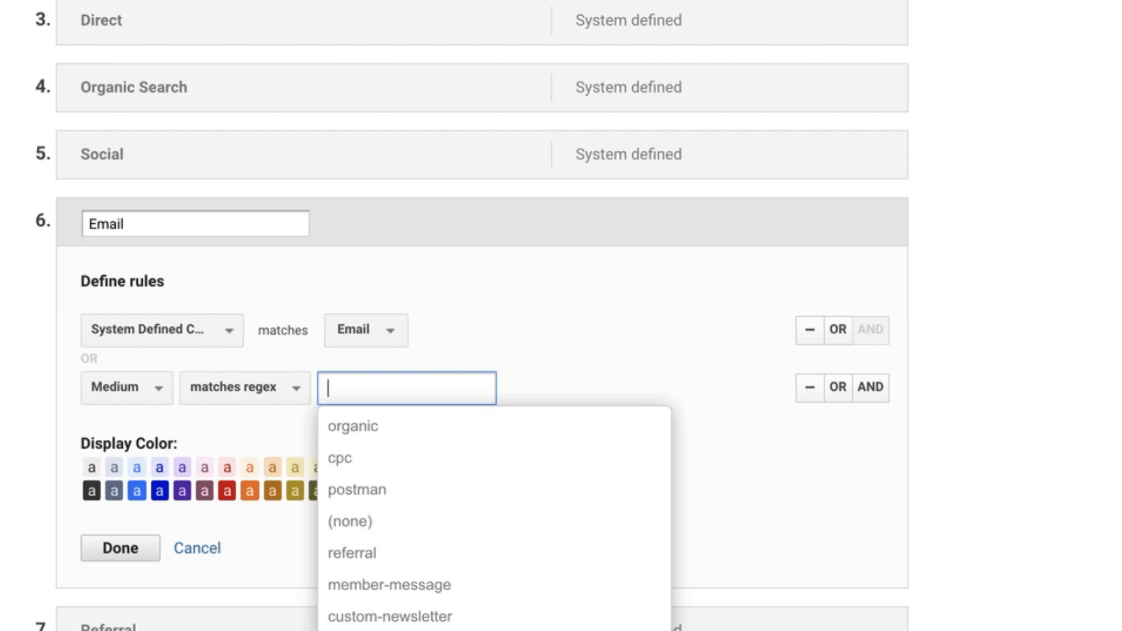
{"action": "type", "text": "email"}
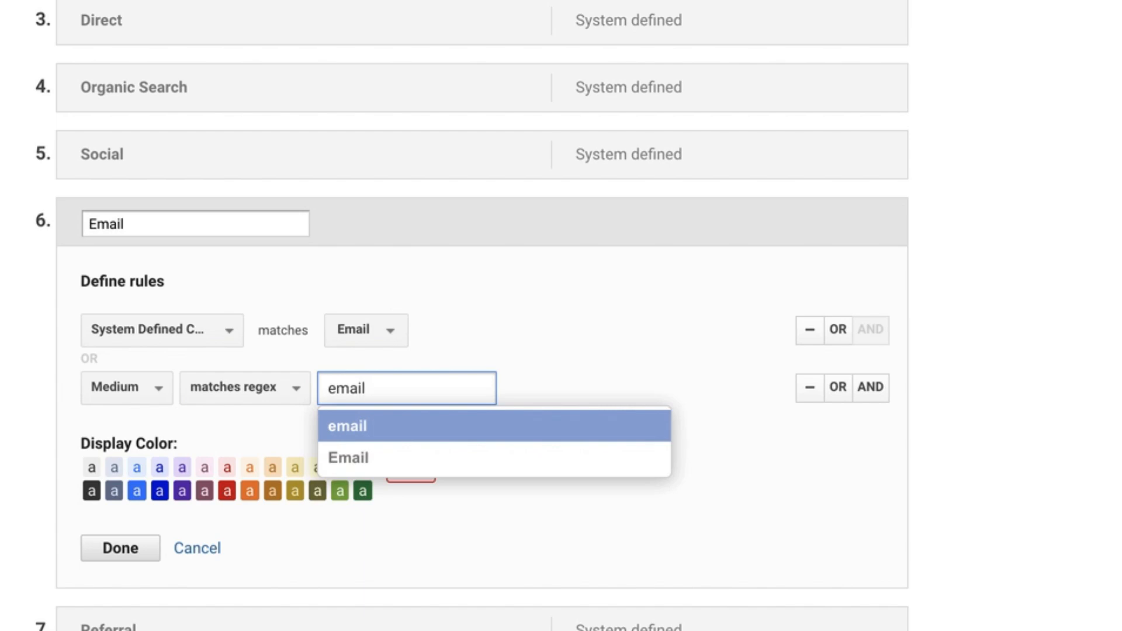
{"action": "key", "text": "Return"}
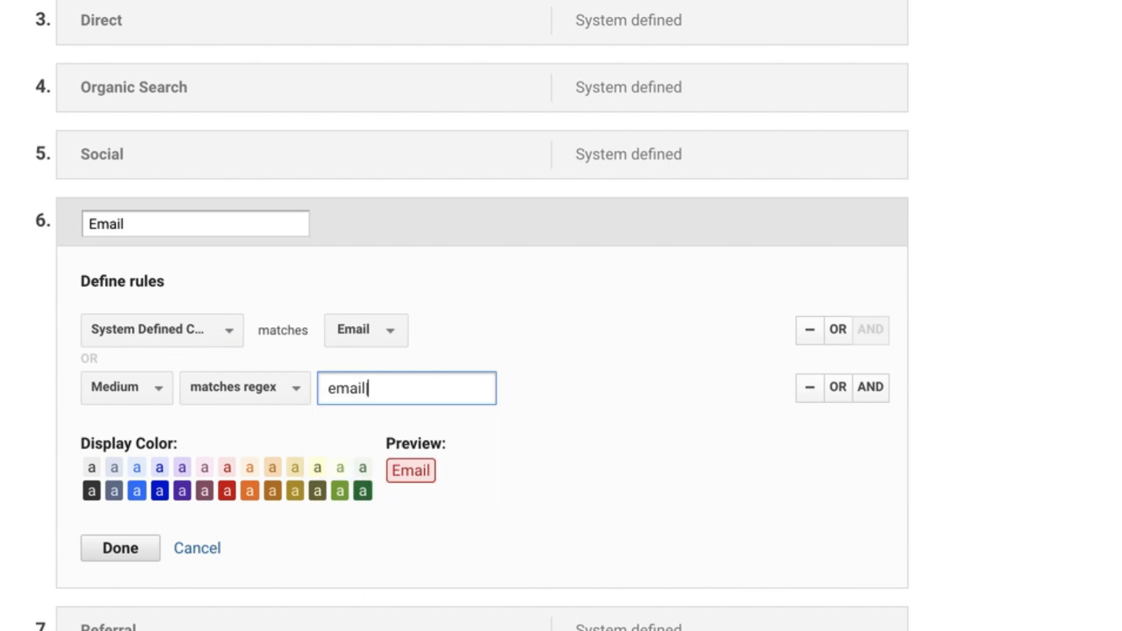
{"action": "type", "text": "|newsletter"}
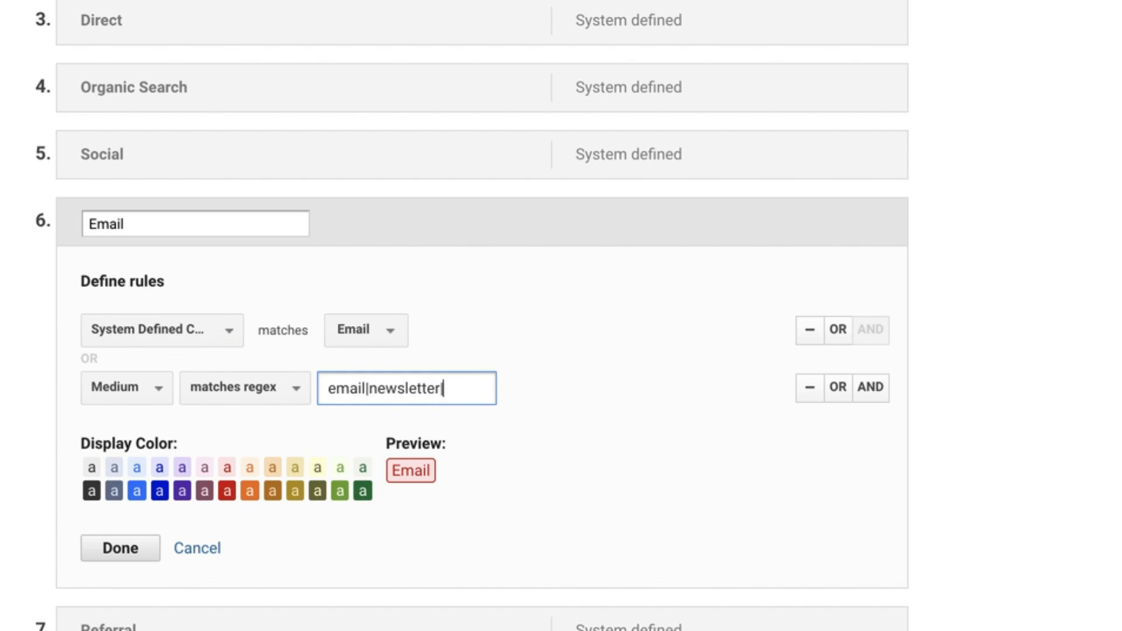
{"action": "type", "text": "|postman|me"}
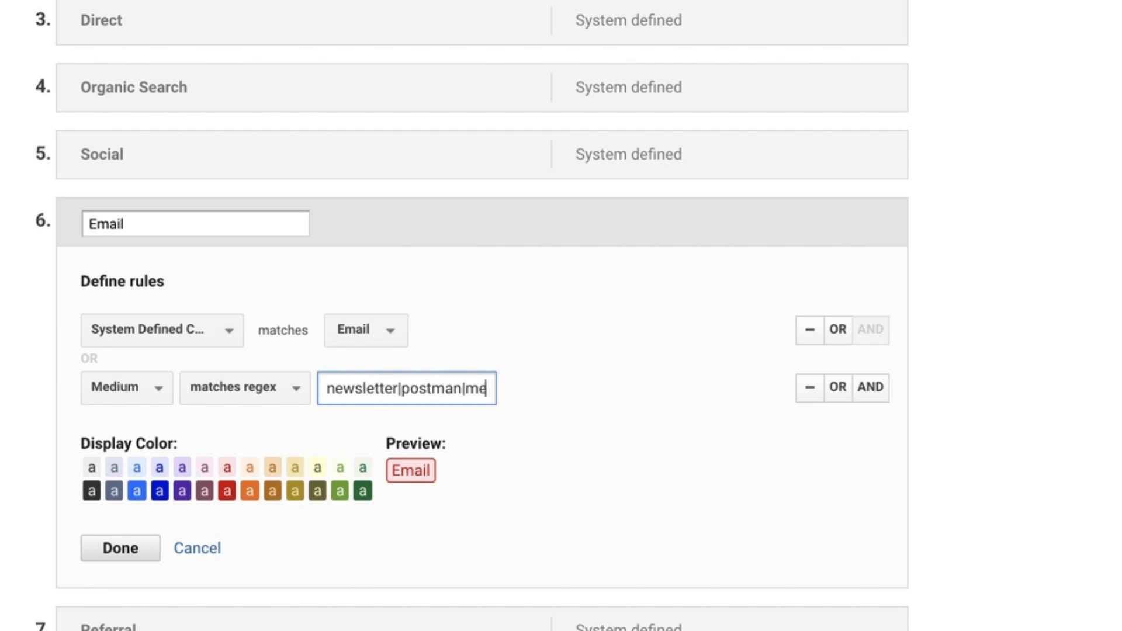
{"action": "type", "text": "ssage"}
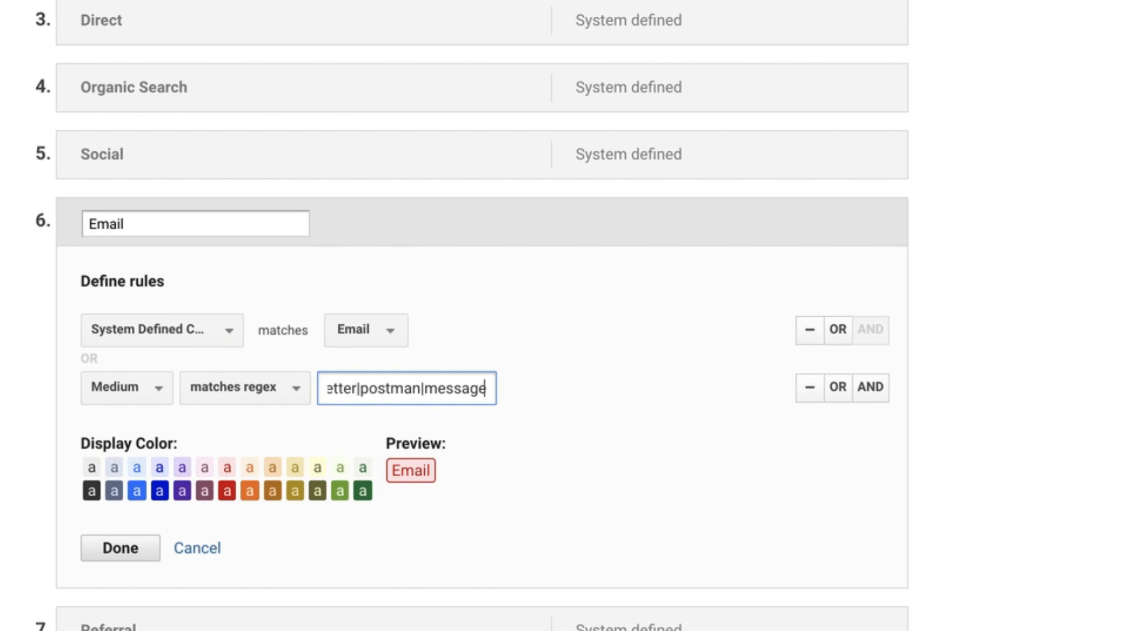
- Add another OR rule to the Email channel that uses the Source dimension with matches regex
{"action": "left_click", "coordinate": [838, 387]}
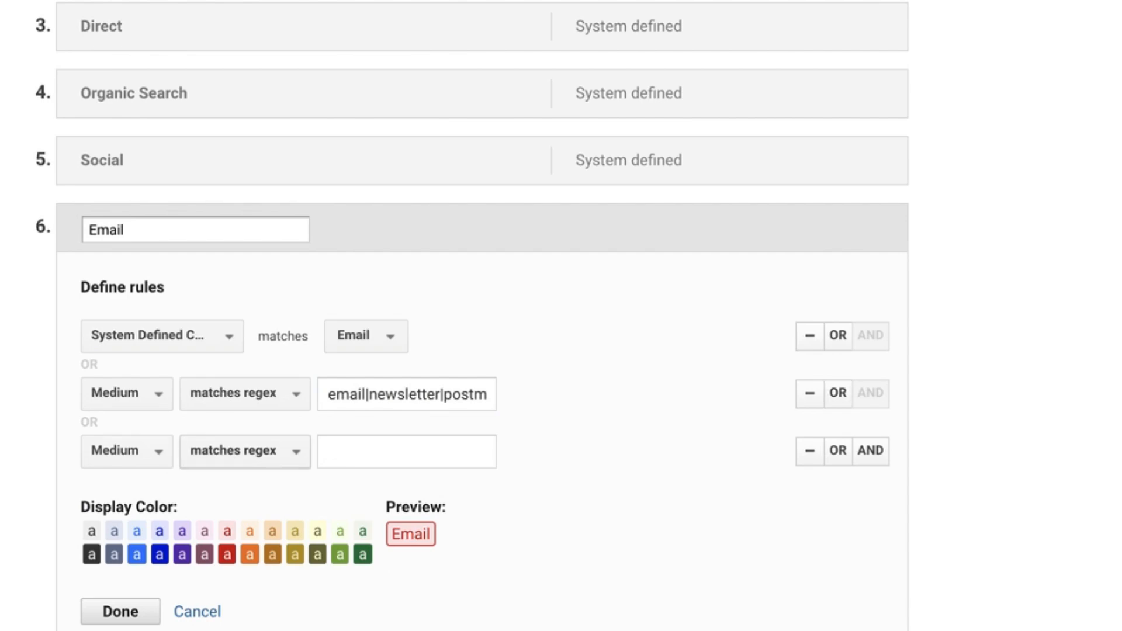
{"action": "left_click", "coordinate": [123, 451]}
{"action": "type", "text": "sou"}
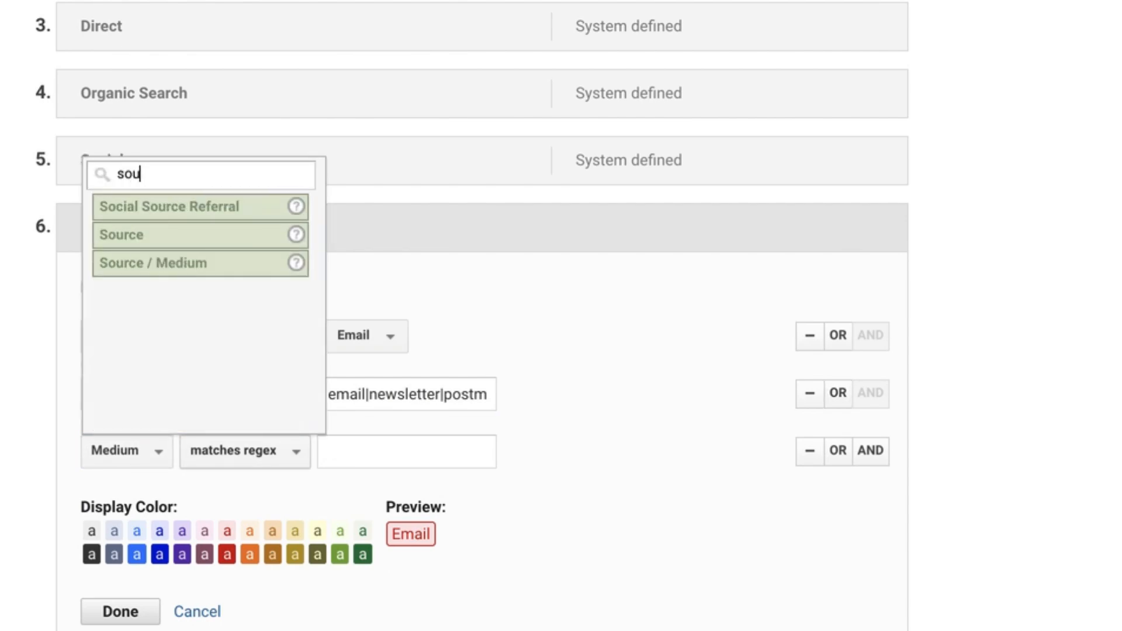
{"action": "left_click", "coordinate": [152, 235]}
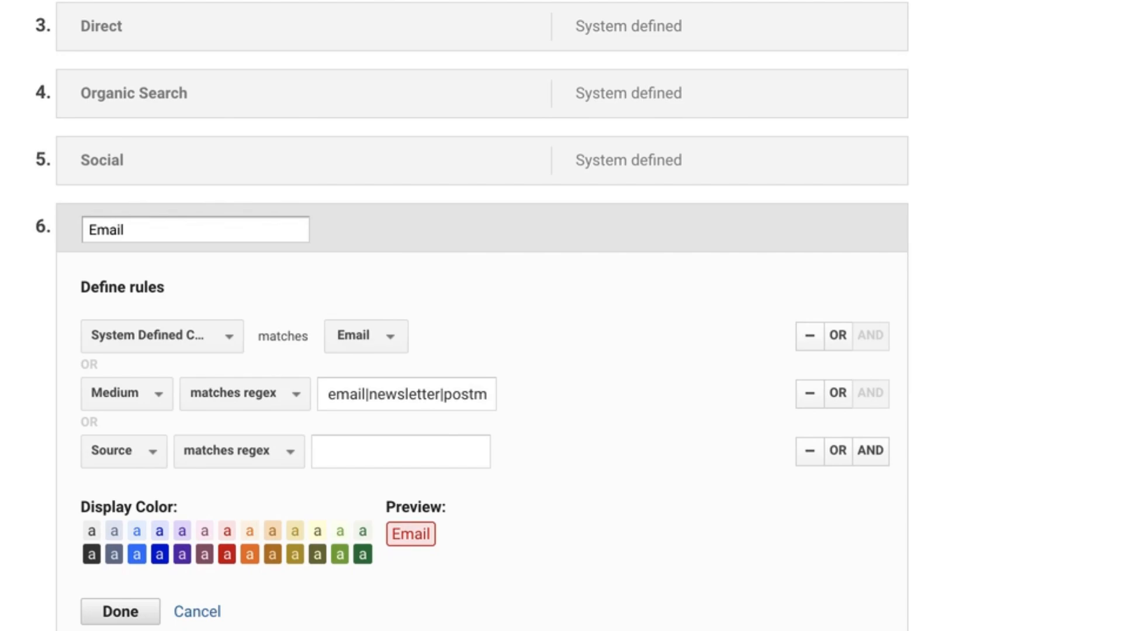
{"action": "left_click", "coordinate": [401, 452]}
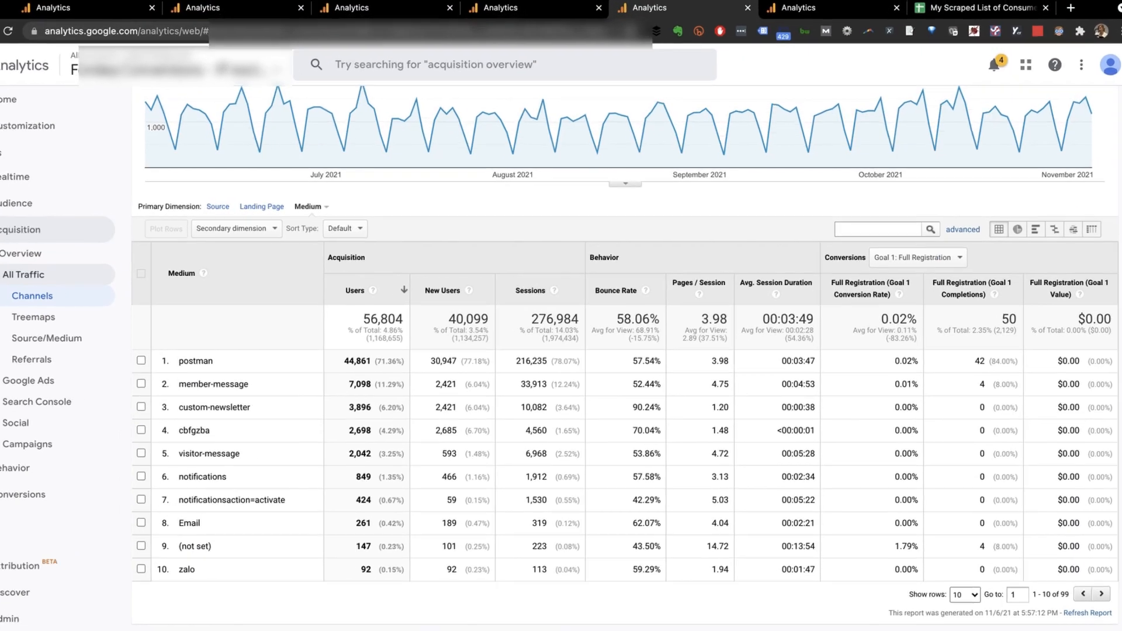
- In the Source/Medium report of 1 Master View, filter the sources by mail|outlook and highlight the filter expression
{"action": "type", "text": "mail"}
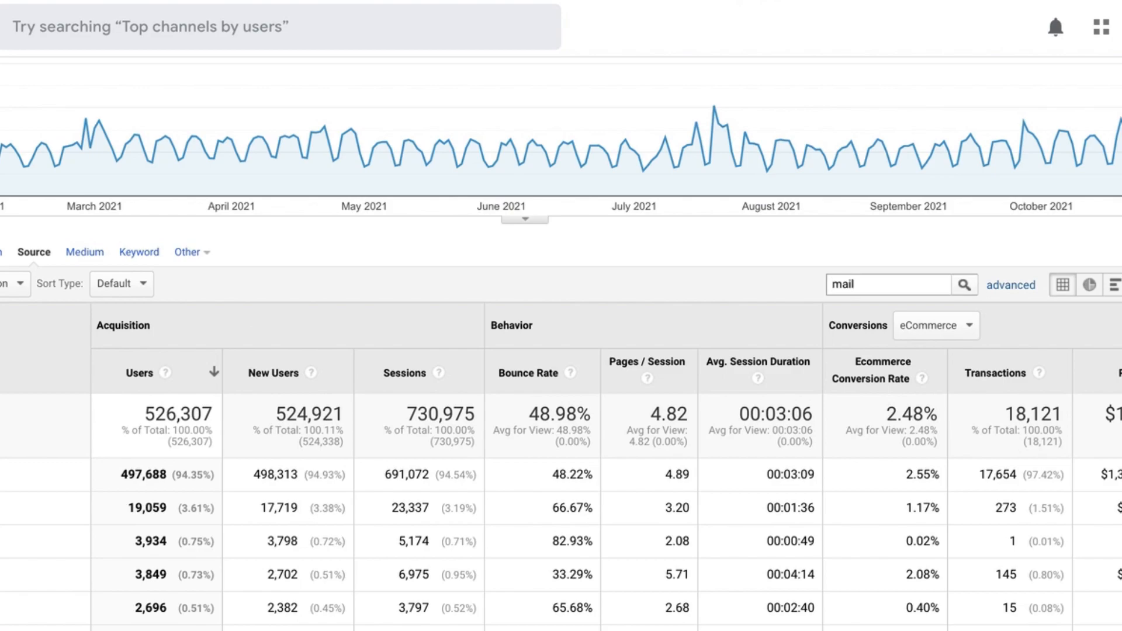
{"action": "type", "text": "|outlook"}
{"action": "key", "text": "Return"}
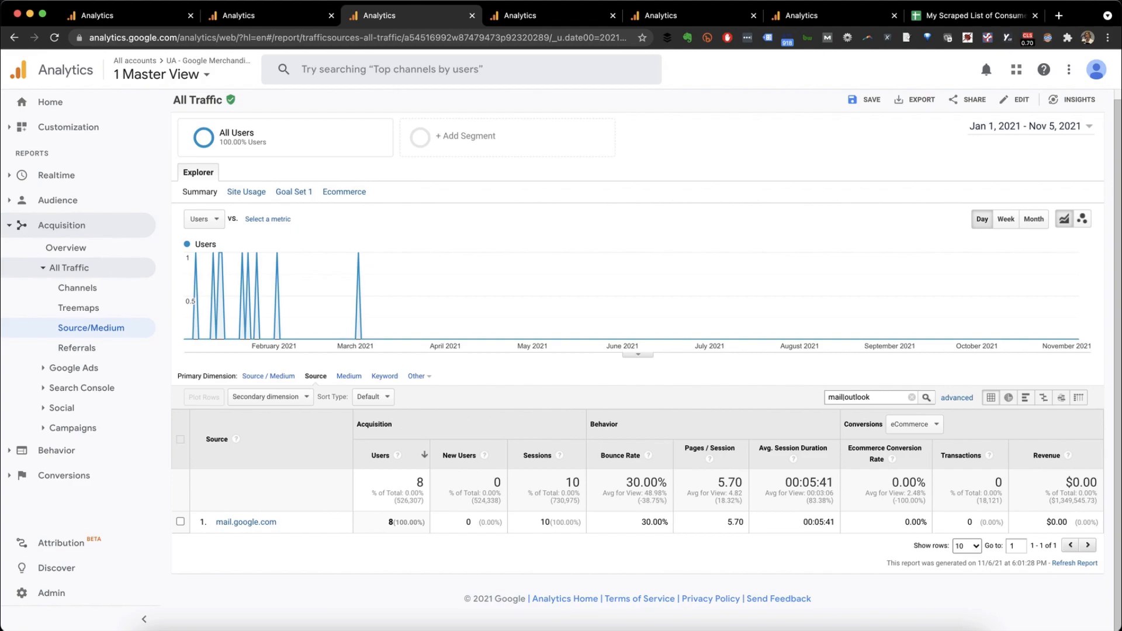
{"action": "left_click_drag", "start_coordinate": [871, 397], "coordinate": [826, 397]}
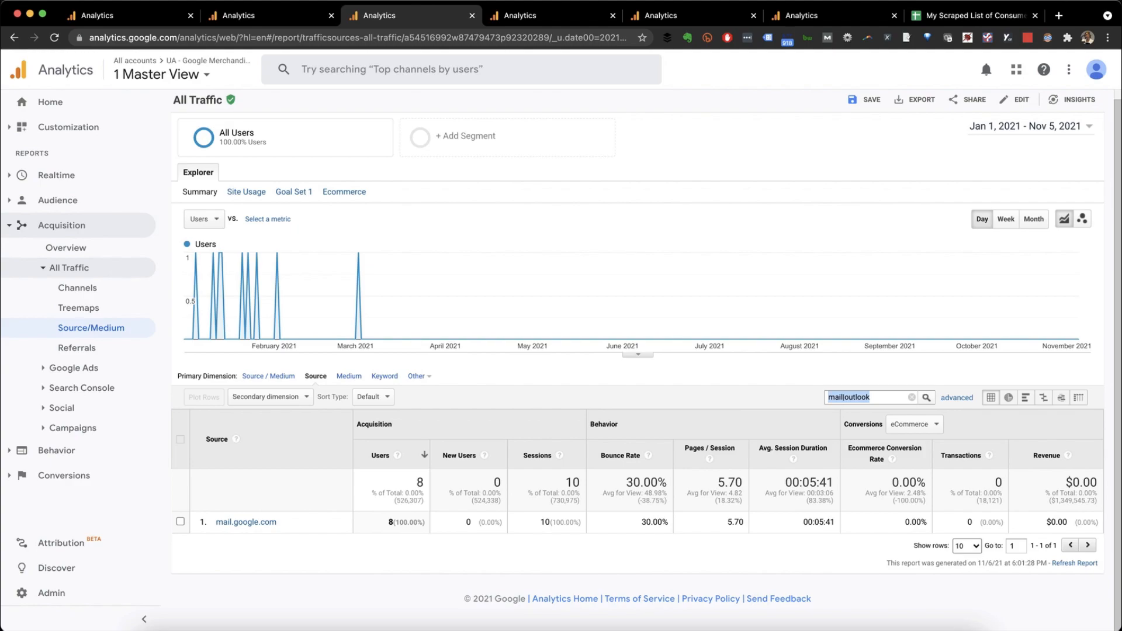
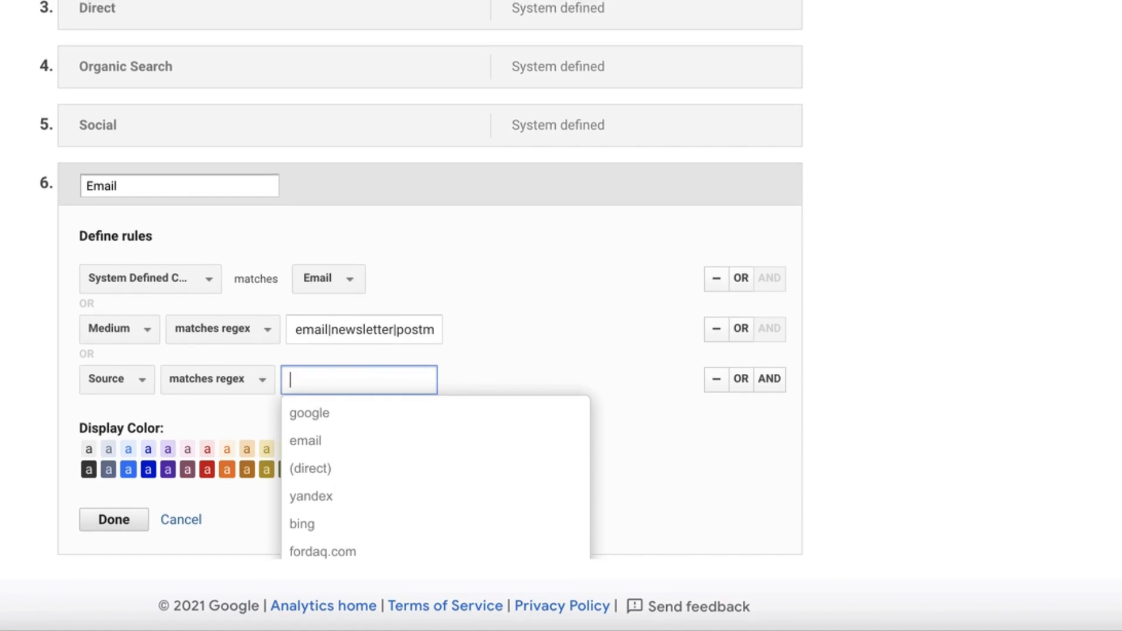
- Set the Email channel's Source regular expression to mail|outlook, and cancel editing the channel definition
{"action": "type", "text": "mail|outlook"}
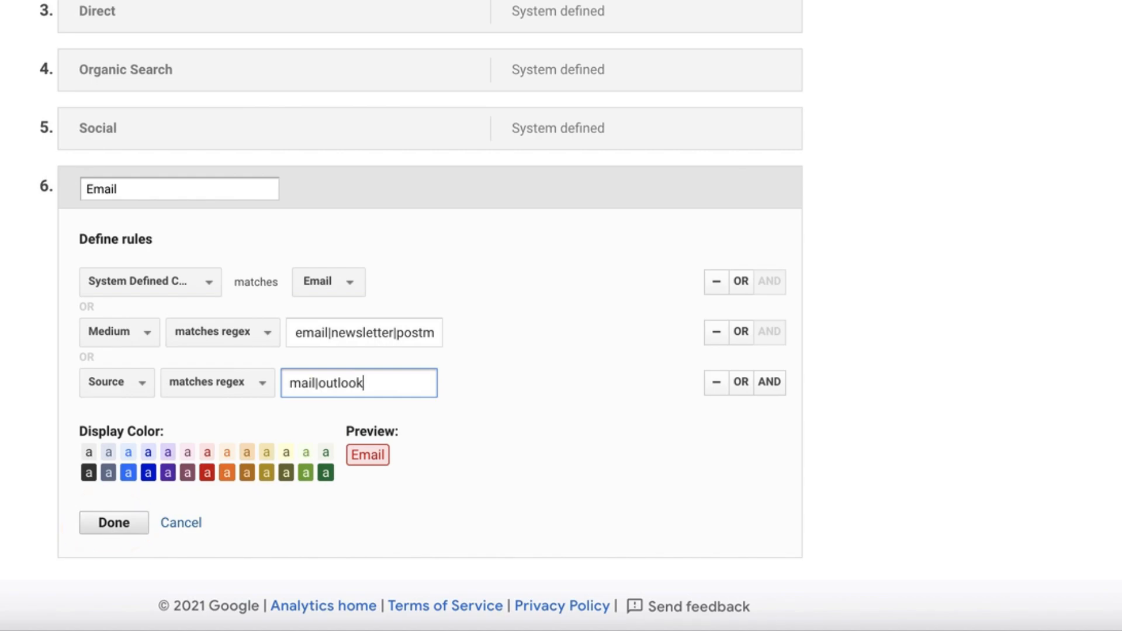
{"action": "scroll", "coordinate": [430, 315], "scroll_direction": "down", "scroll_amount": 7}
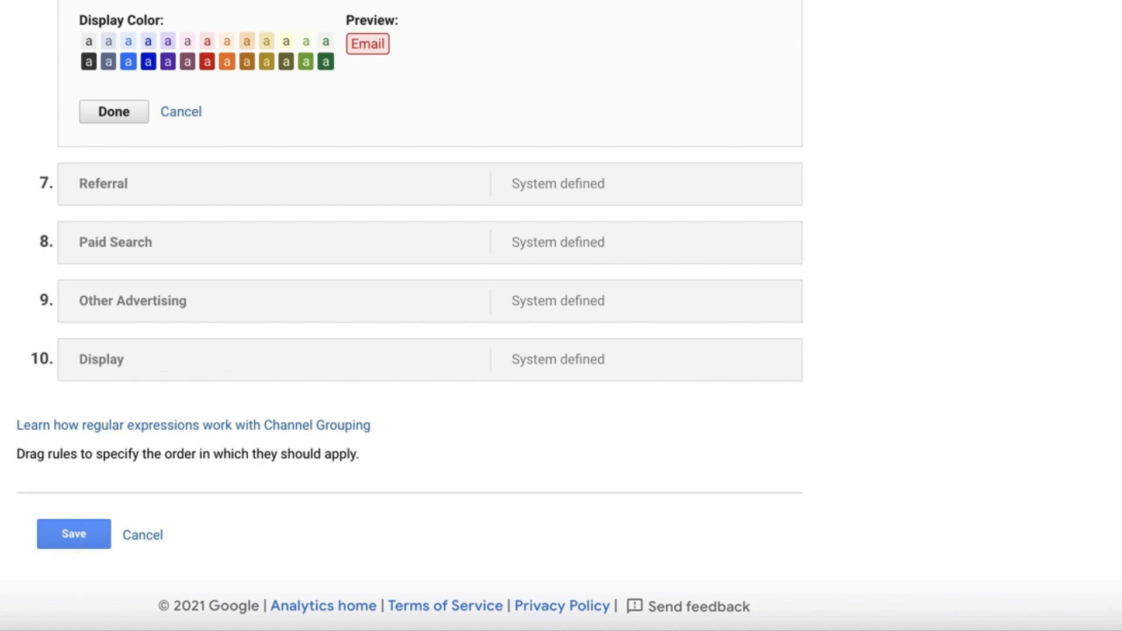
{"action": "left_click", "coordinate": [180, 112]}
{"action": "scroll", "coordinate": [429, 292], "scroll_direction": "up", "scroll_amount": 5}
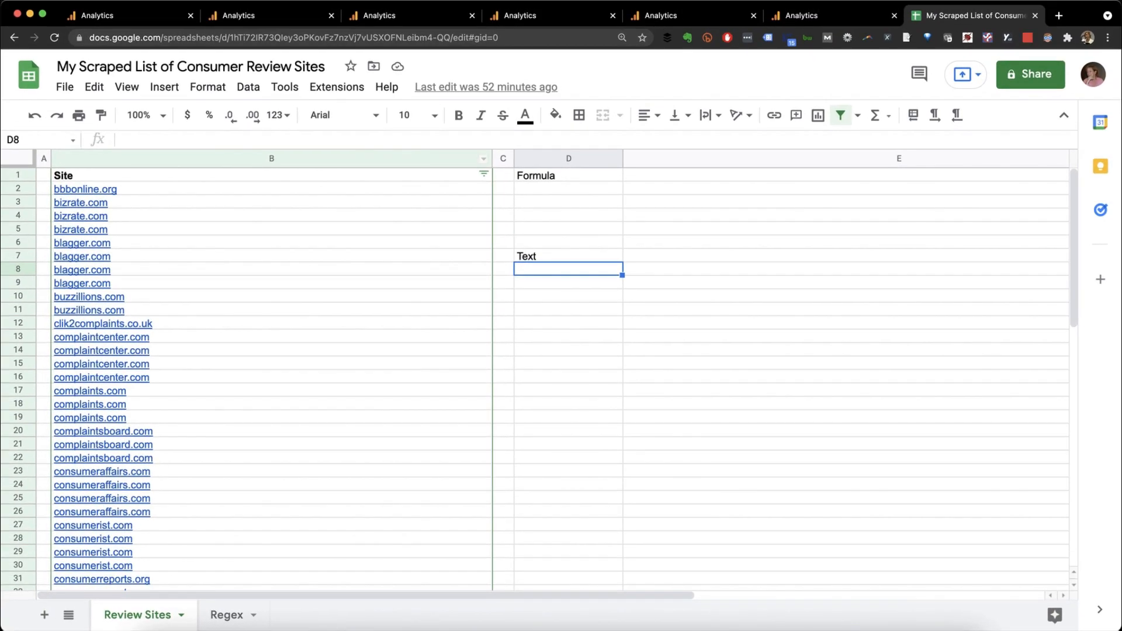
- Join the review sites in B2:B76 with pipe separators in cell E2 using =JOIN("|",B2:B76)
{"action": "scroll", "coordinate": [526, 374], "scroll_direction": "down", "scroll_amount": 9}
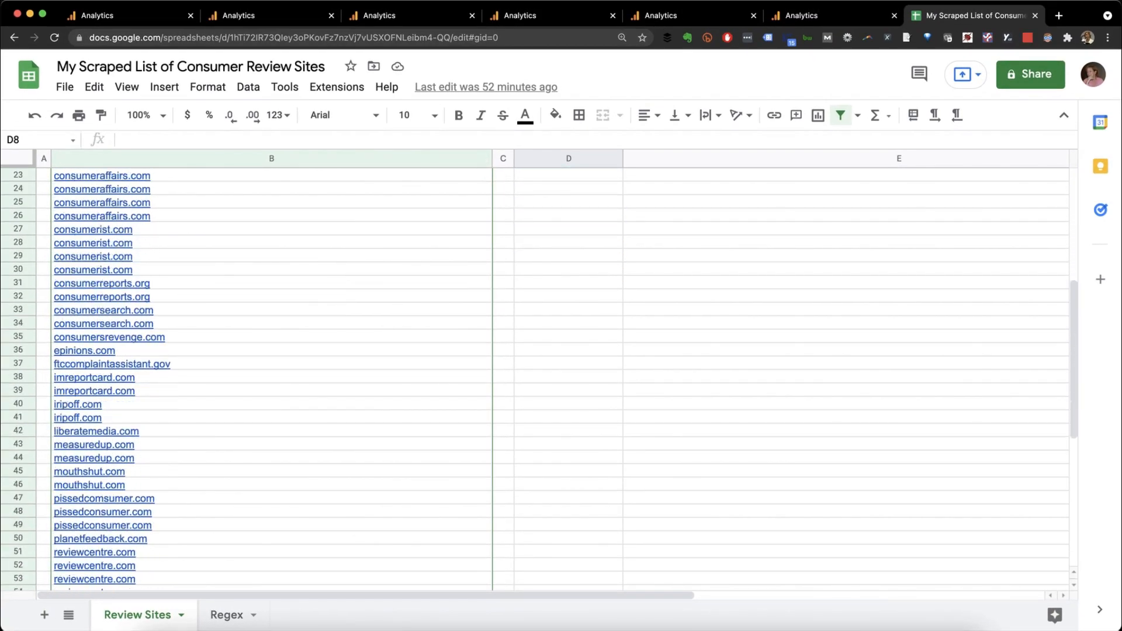
{"action": "scroll", "coordinate": [526, 374], "scroll_direction": "down", "scroll_amount": 7}
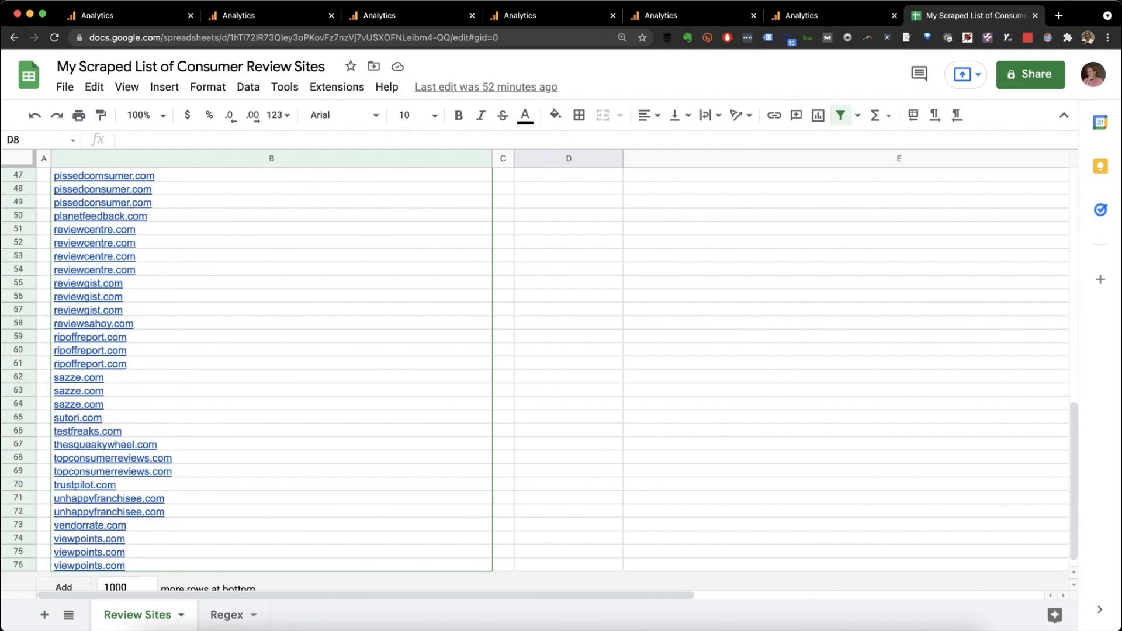
{"action": "scroll", "coordinate": [526, 374], "scroll_direction": "up", "scroll_amount": 15}
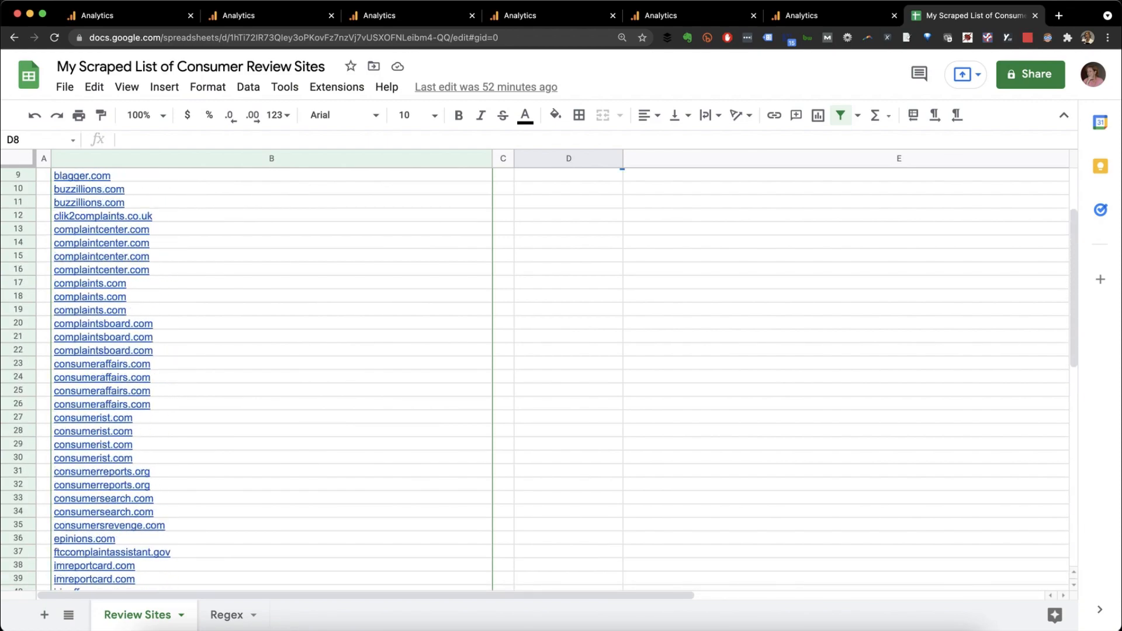
{"action": "scroll", "coordinate": [526, 374], "scroll_direction": "up", "scroll_amount": 1}
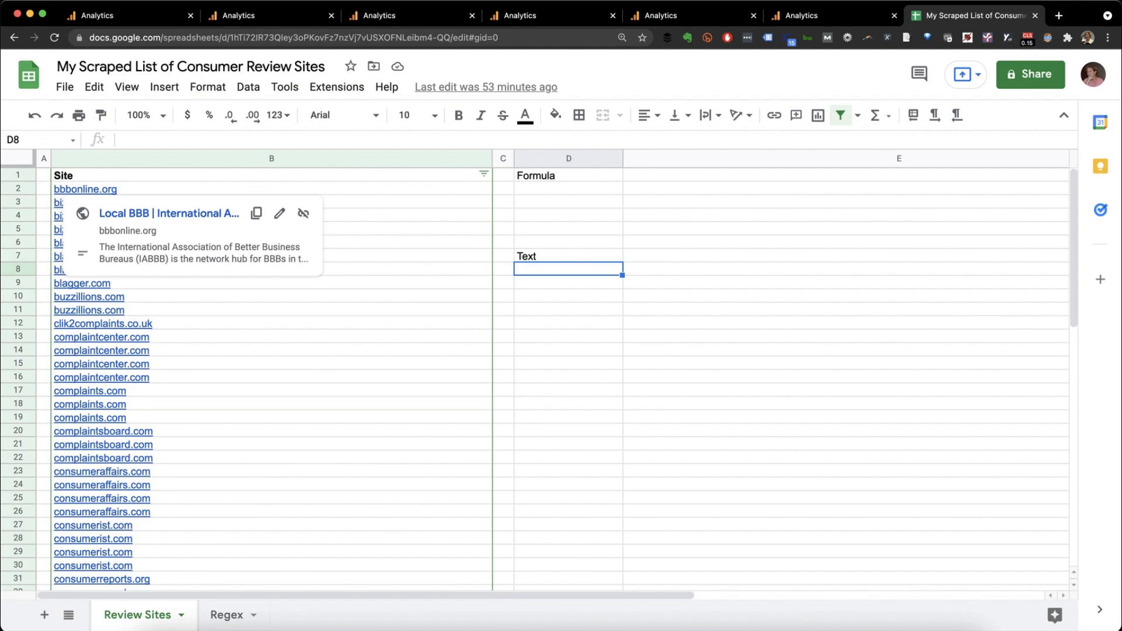
{"action": "left_click", "coordinate": [701, 188]}
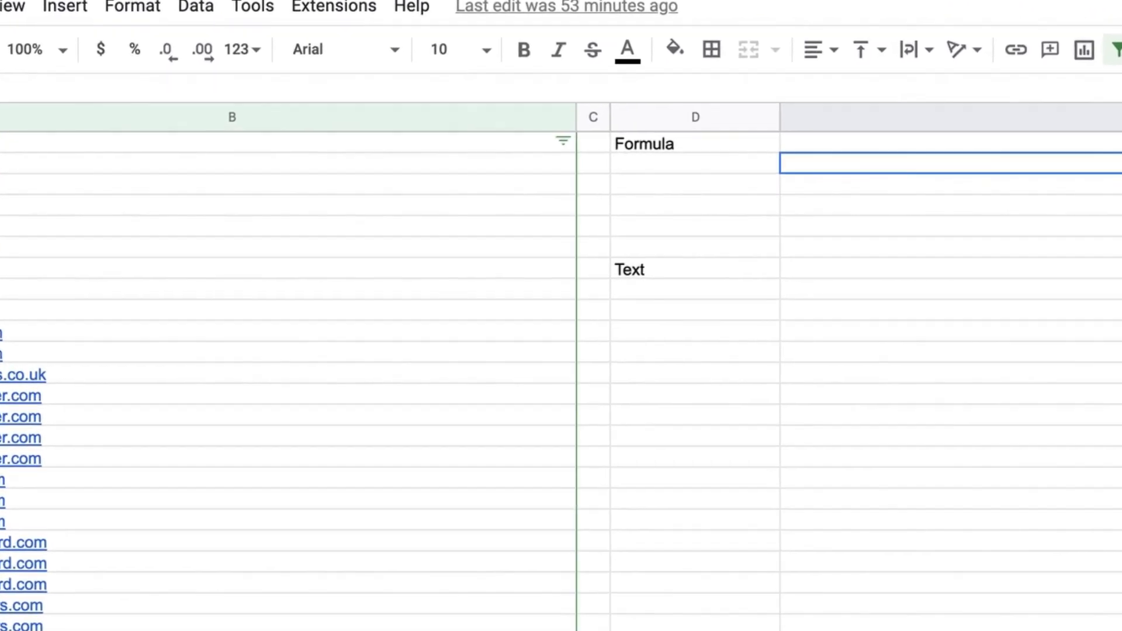
{"action": "type", "text": "=joi"}
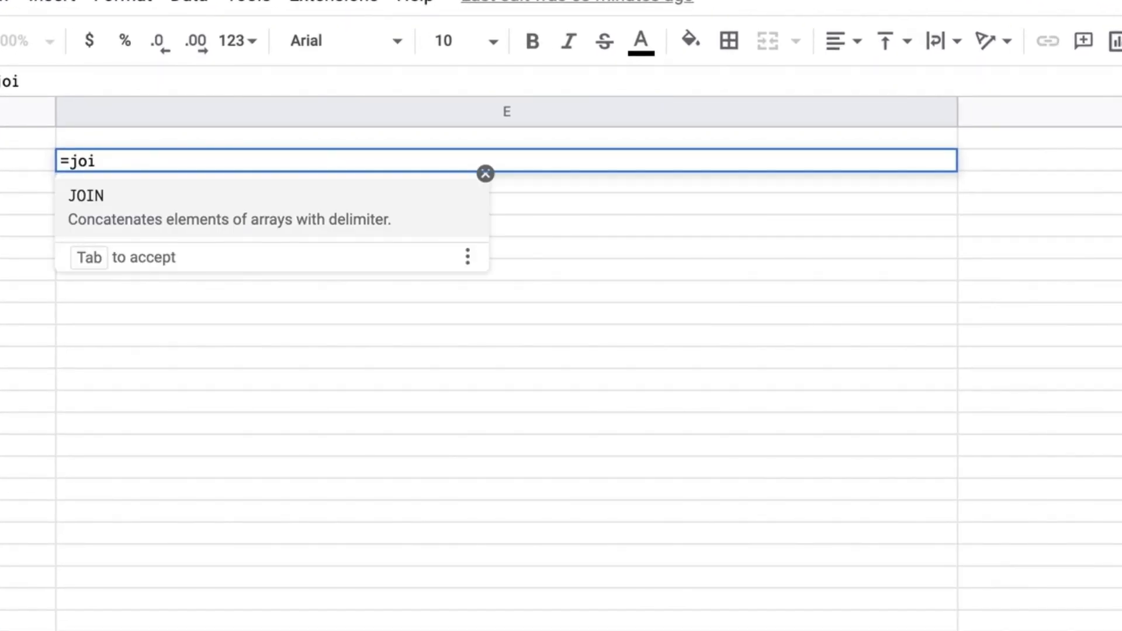
{"action": "key", "text": "Tab"}
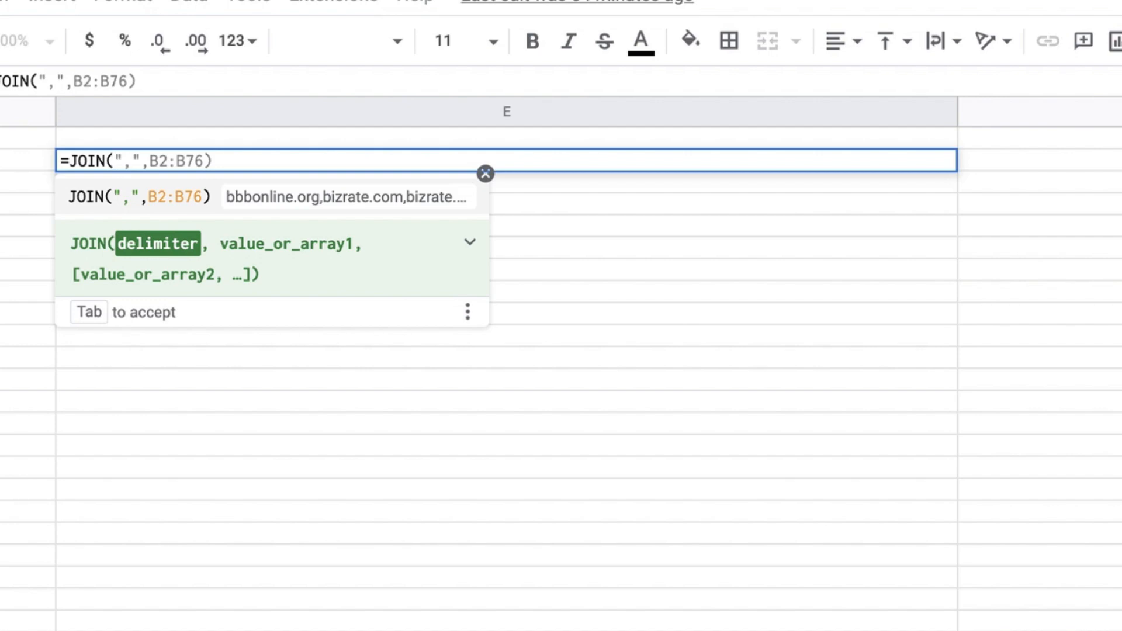
{"action": "type", "text": "\"|\","}
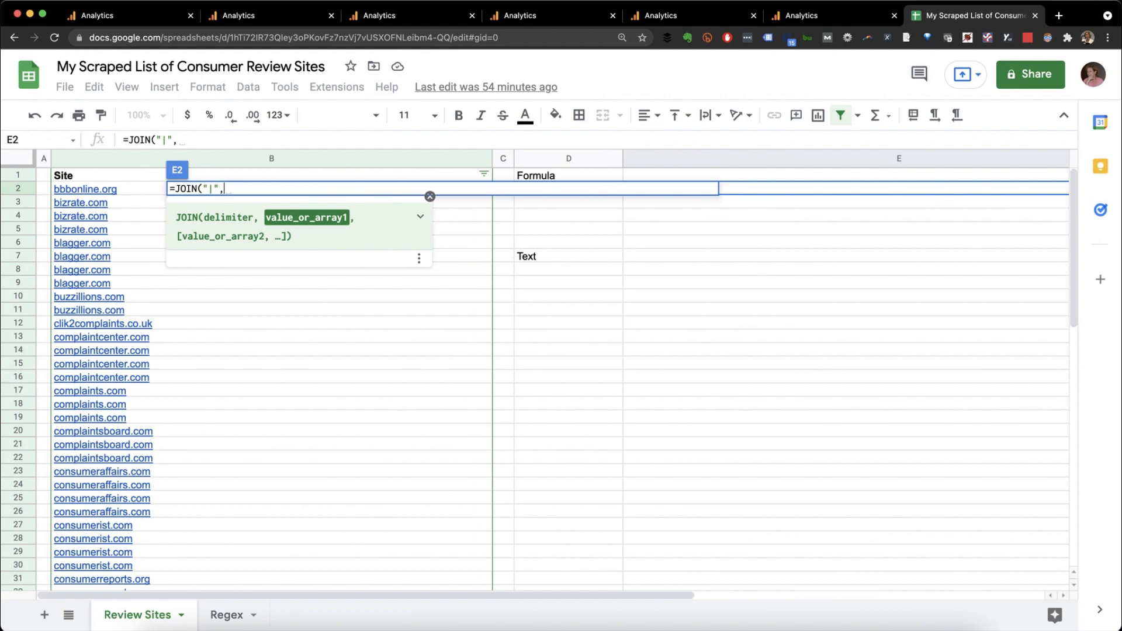
{"action": "type", "text": "B2"}
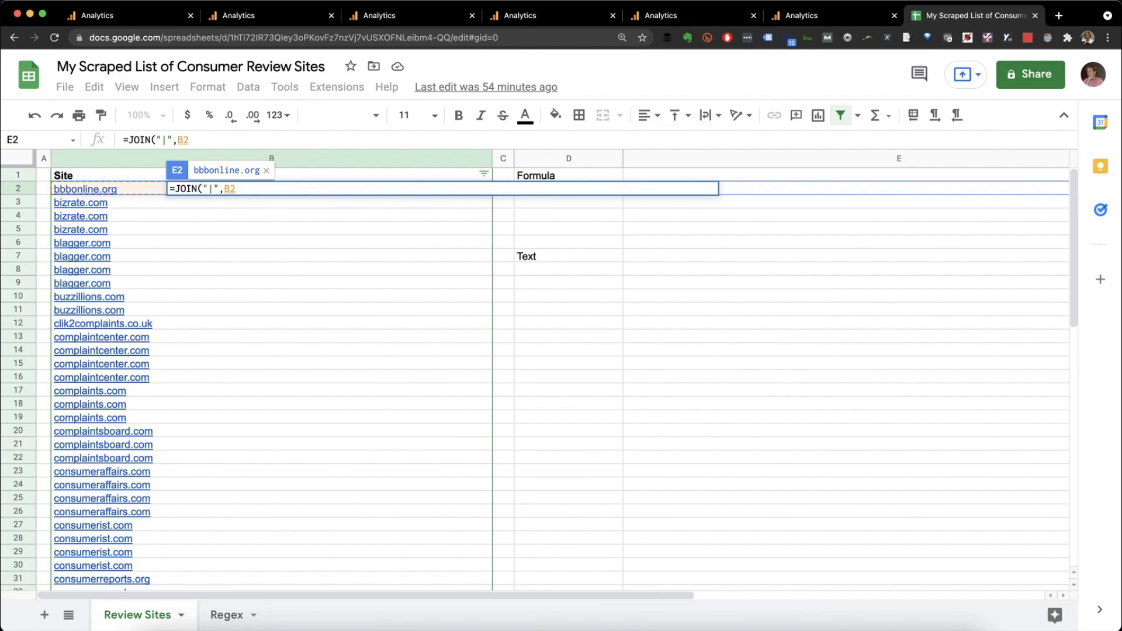
{"action": "key", "text": "super+shift+Down"}
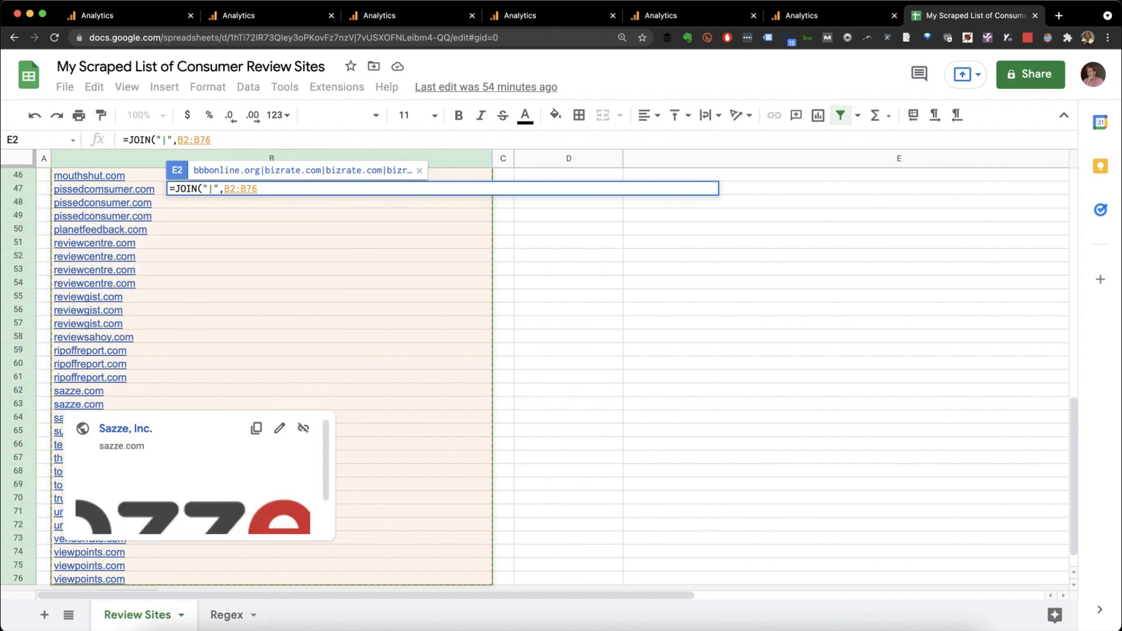
{"action": "type", "text": ")"}
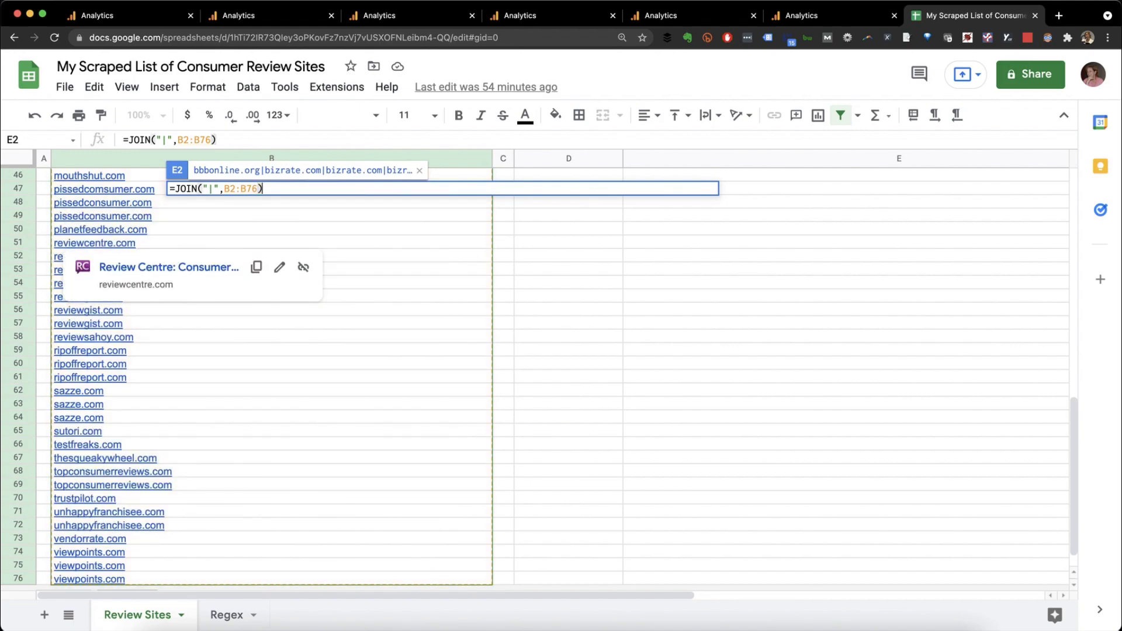
{"action": "key", "text": "Return"}
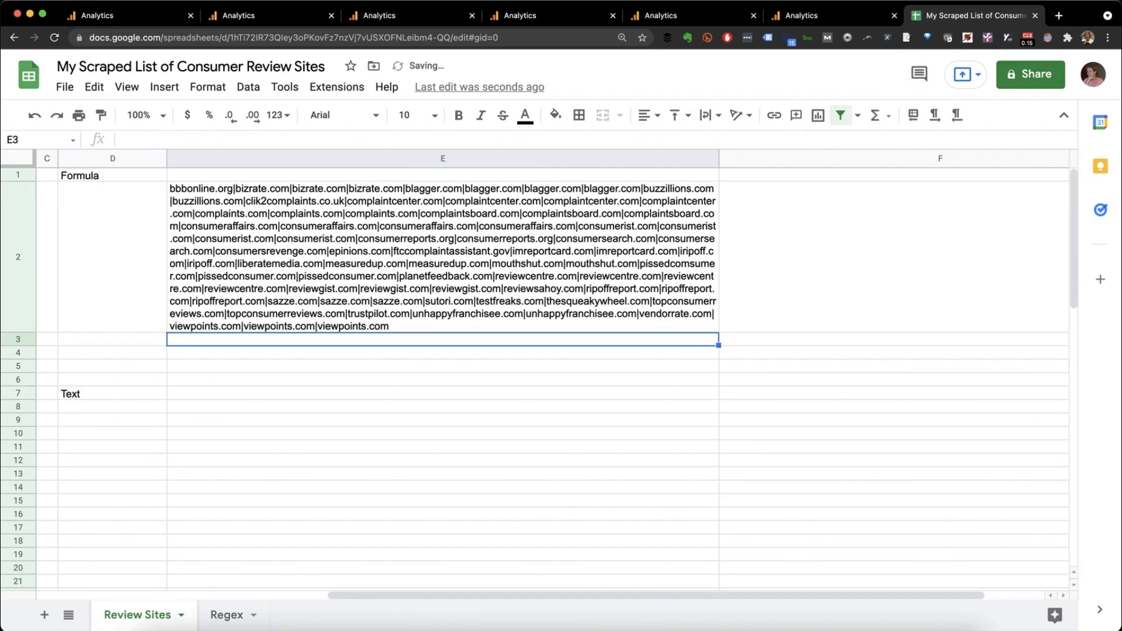
- Copy the joined site list from E2 into E7 as values only
{"action": "left_click", "coordinate": [443, 257]}
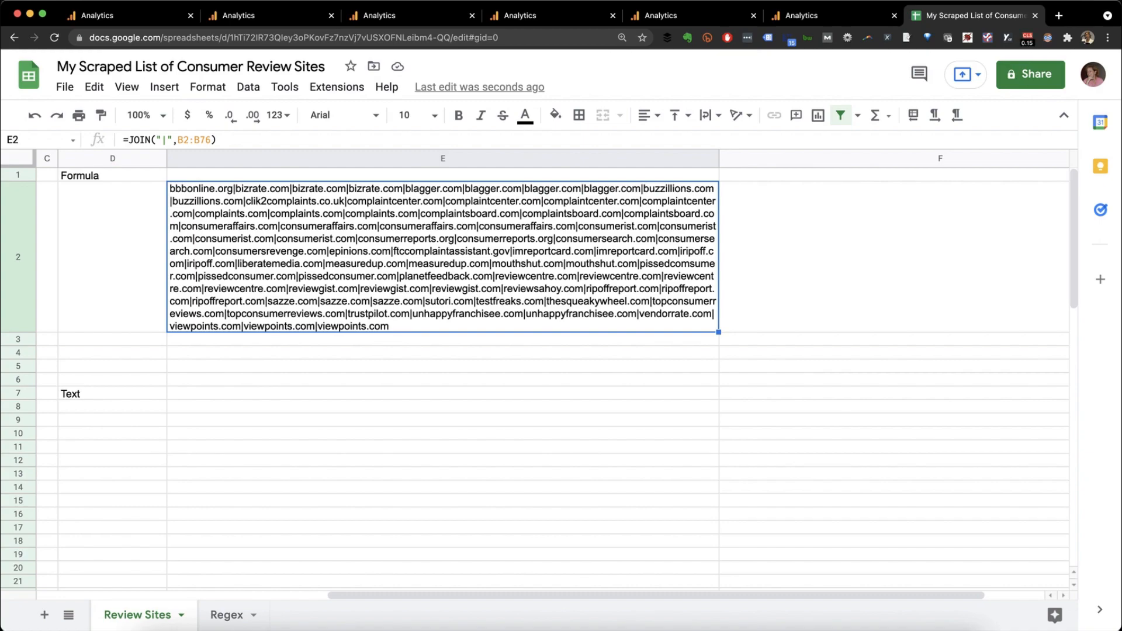
{"action": "key", "text": "super+c"}
{"action": "left_click", "coordinate": [443, 393]}
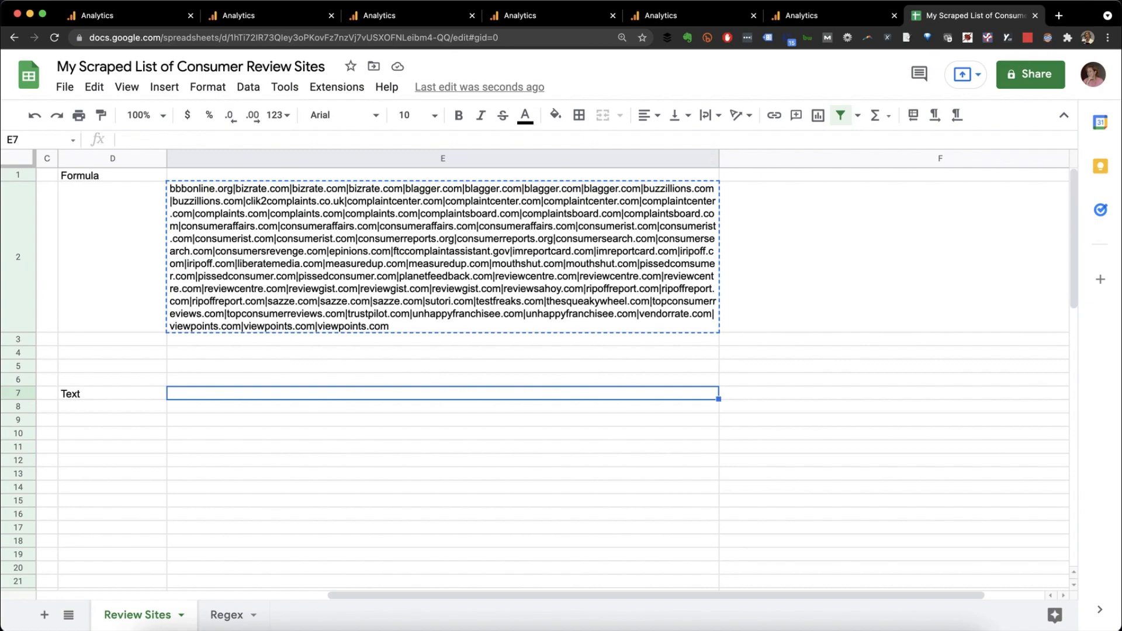
{"action": "key", "text": "super+v"}
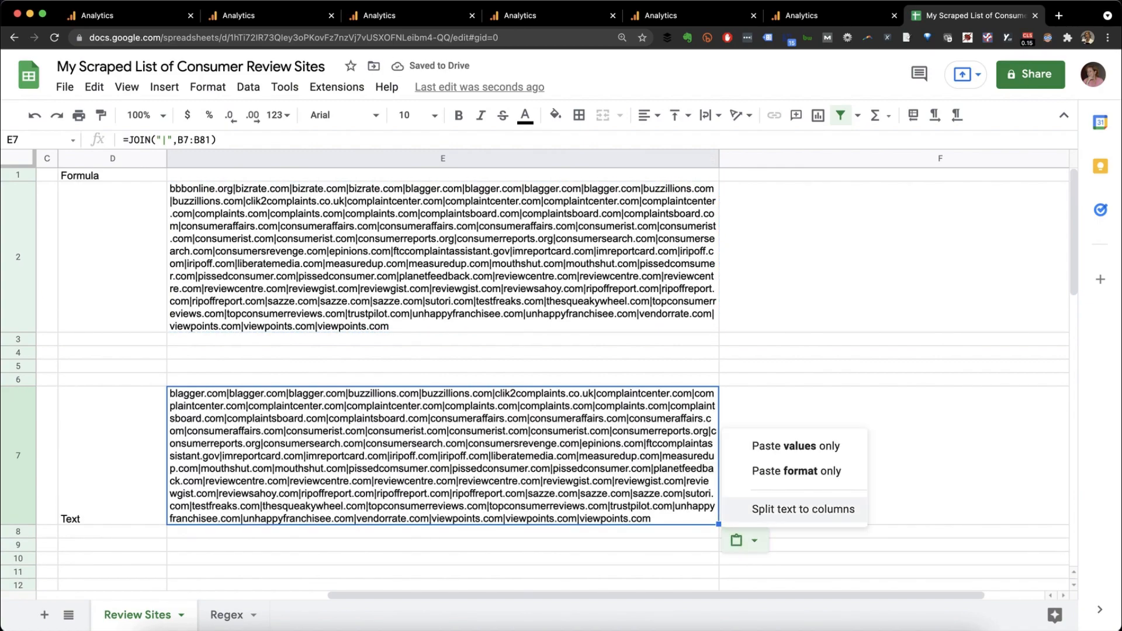
{"action": "left_click", "coordinate": [796, 446]}
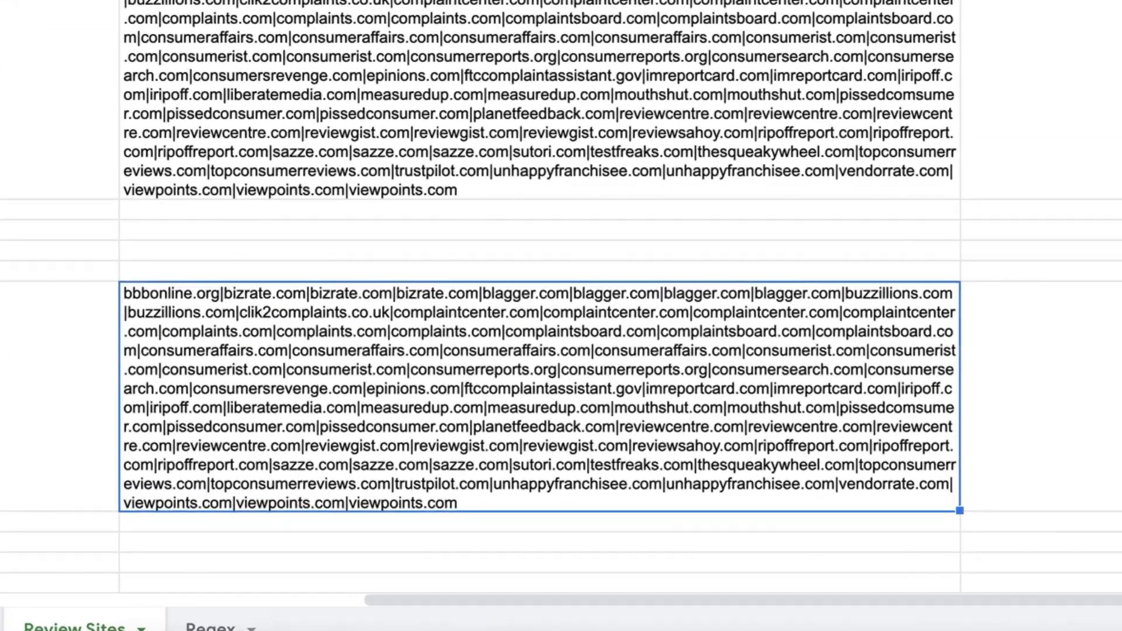
- Highlight the period in bbbonline.org within the text of E7, and undo the resulting cell edit
{"action": "double_click", "coordinate": [216, 394]}
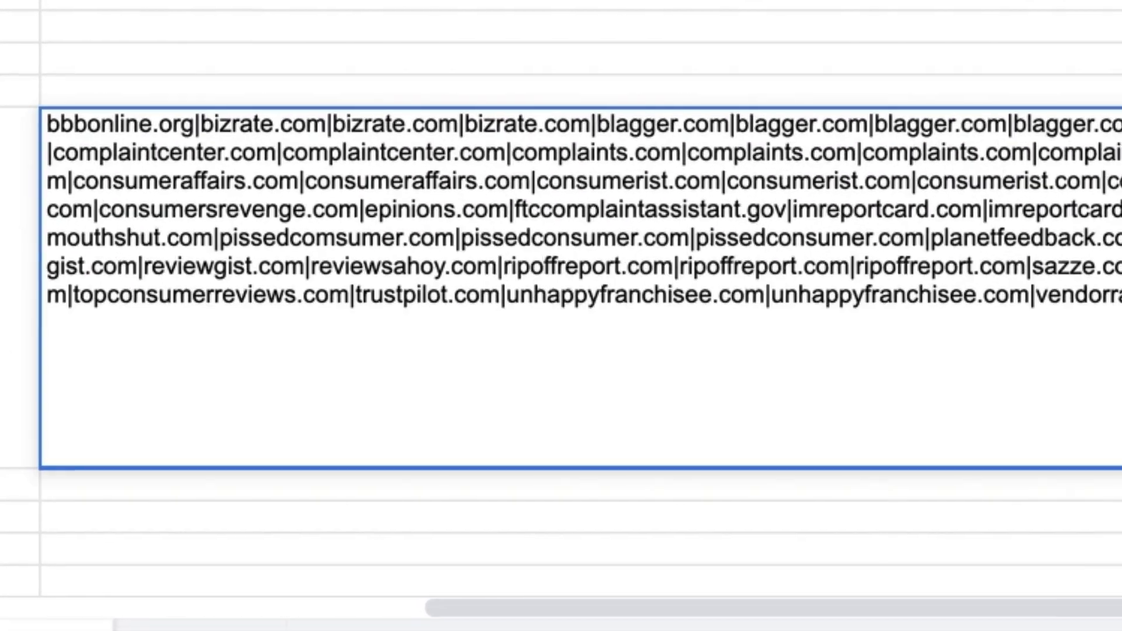
{"action": "left_click_drag", "start_coordinate": [217, 394], "coordinate": [214, 394]}
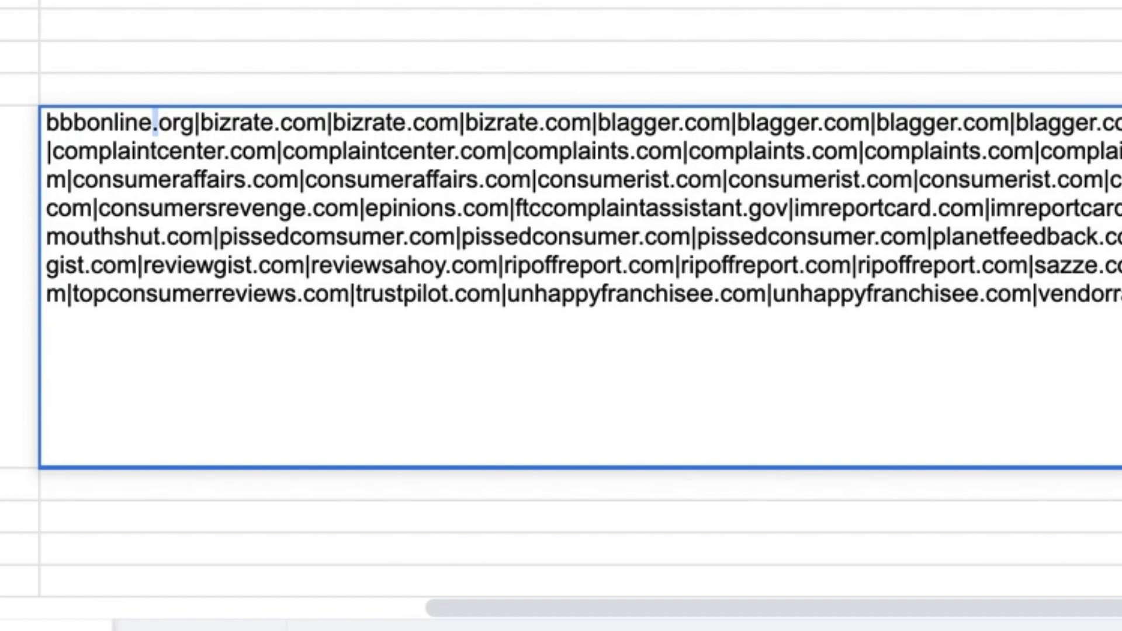
{"action": "key", "text": "Return"}
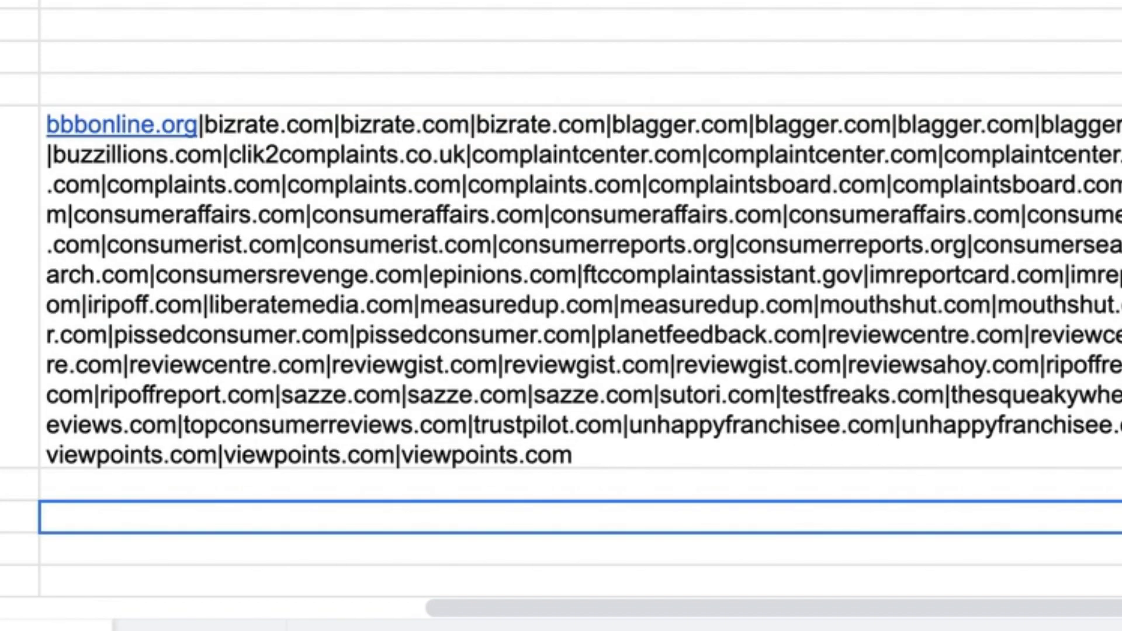
{"action": "key", "text": "ctrl+z"}
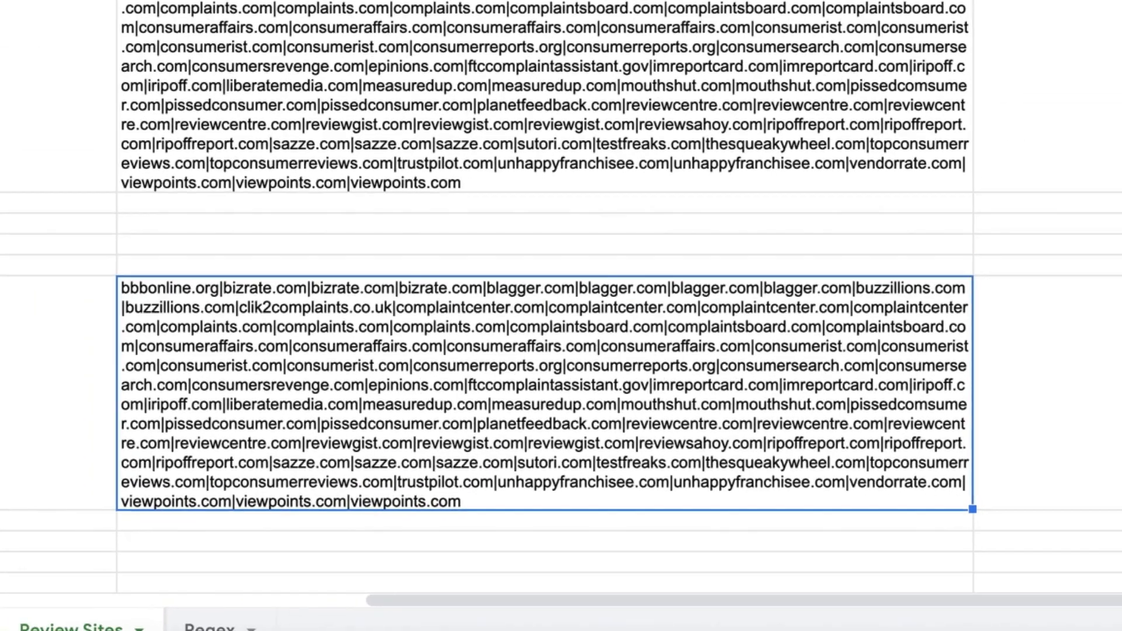
- Replace every . with \. across all sheets using Find and replace
{"action": "key", "text": "super+f"}
{"action": "type", "text": "."}
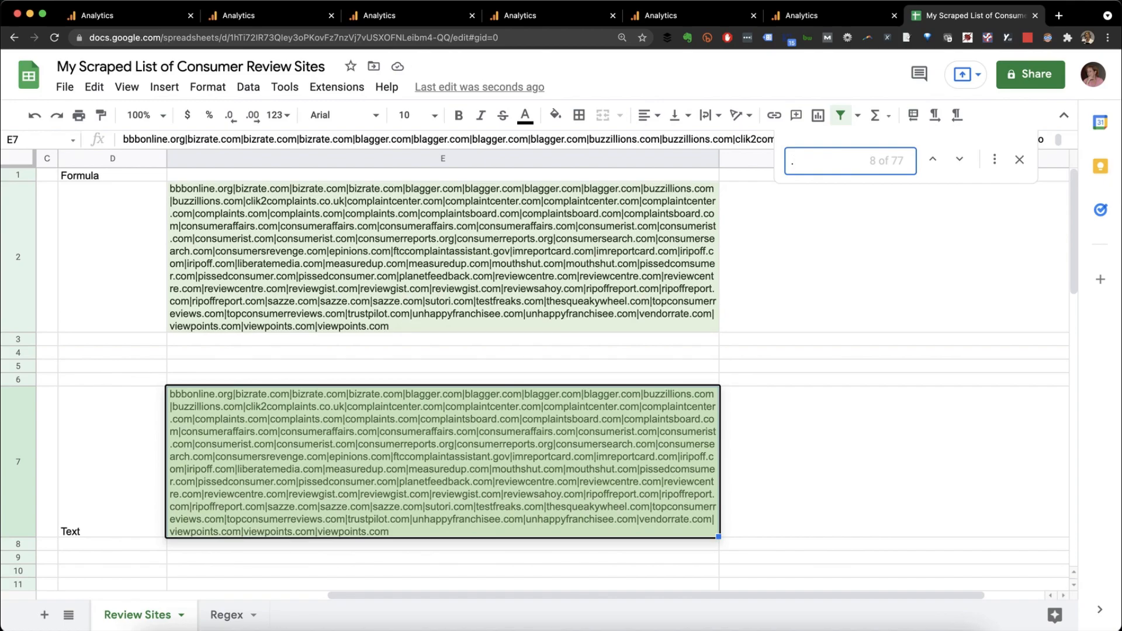
{"action": "key", "text": "super+shift+h"}
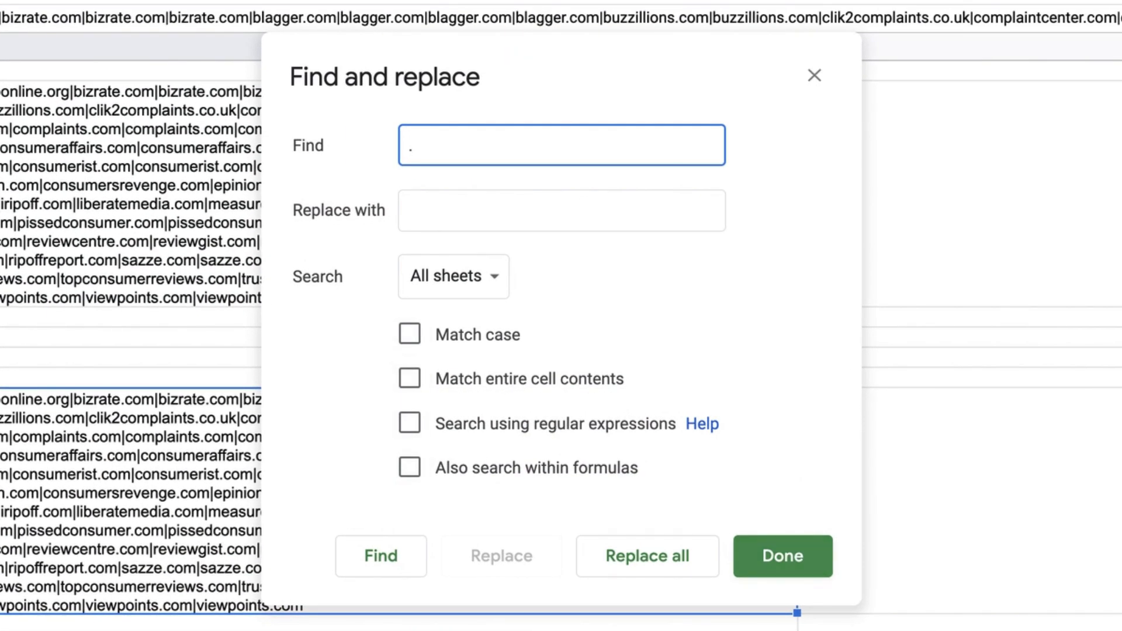
{"action": "left_click", "coordinate": [562, 210]}
{"action": "type", "text": "\\"}
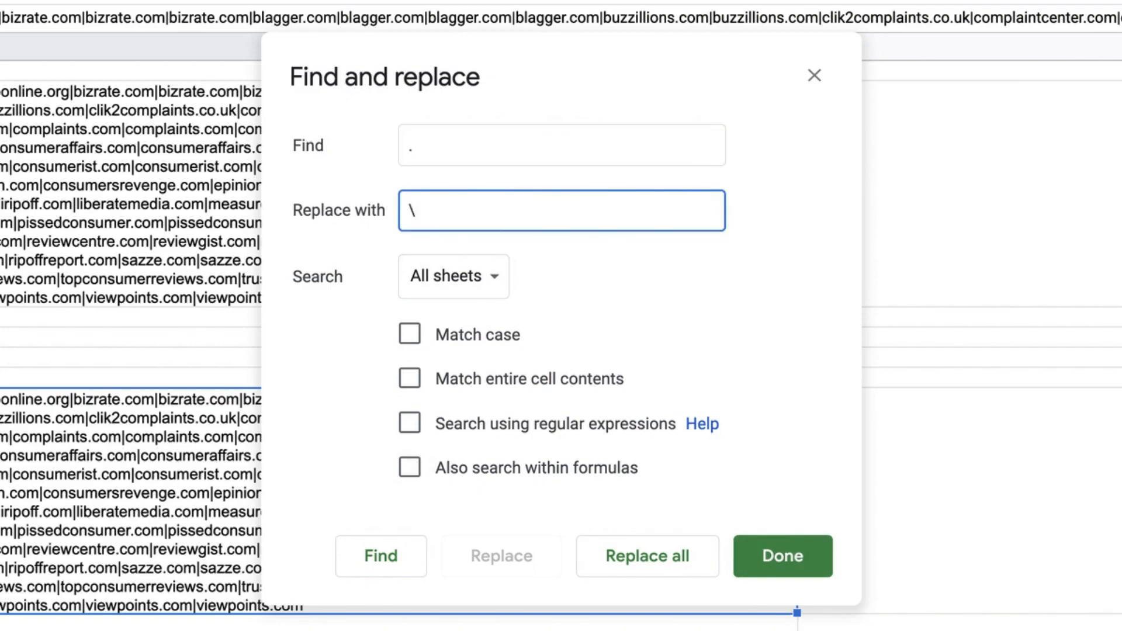
{"action": "type", "text": "."}
{"action": "left_click", "coordinate": [647, 556]}
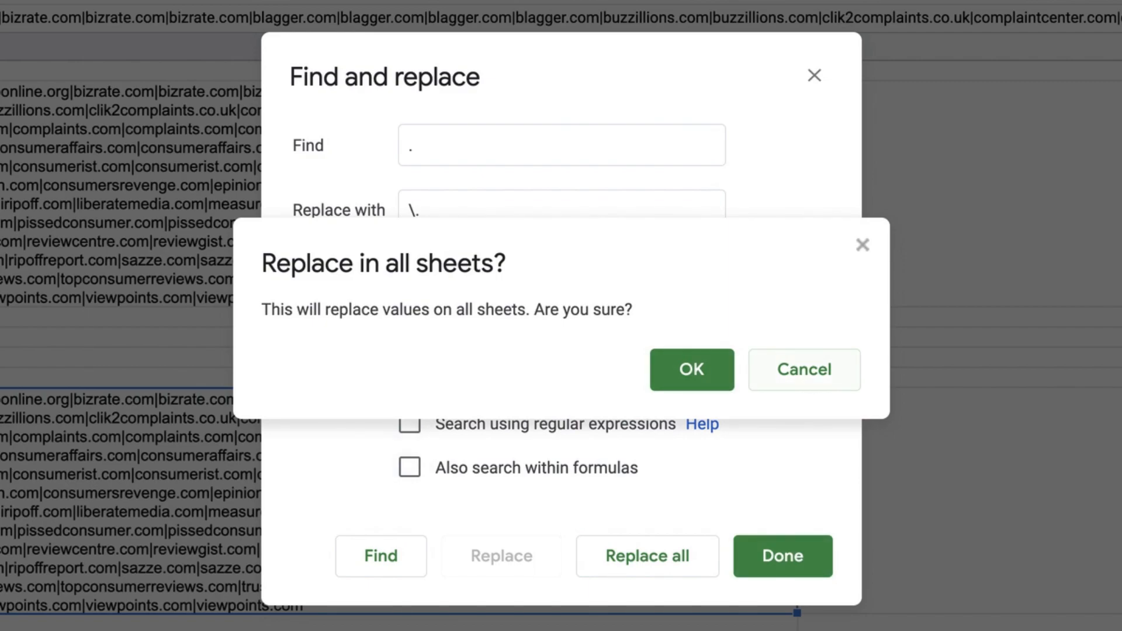
{"action": "key", "text": "Return"}
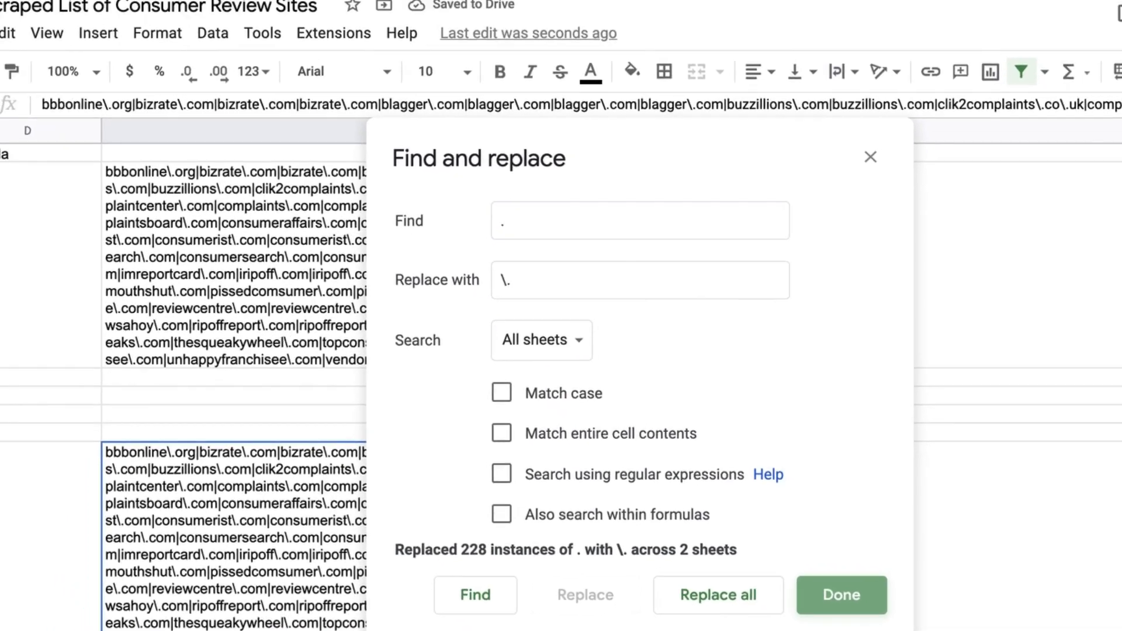
{"action": "key", "text": "Escape"}
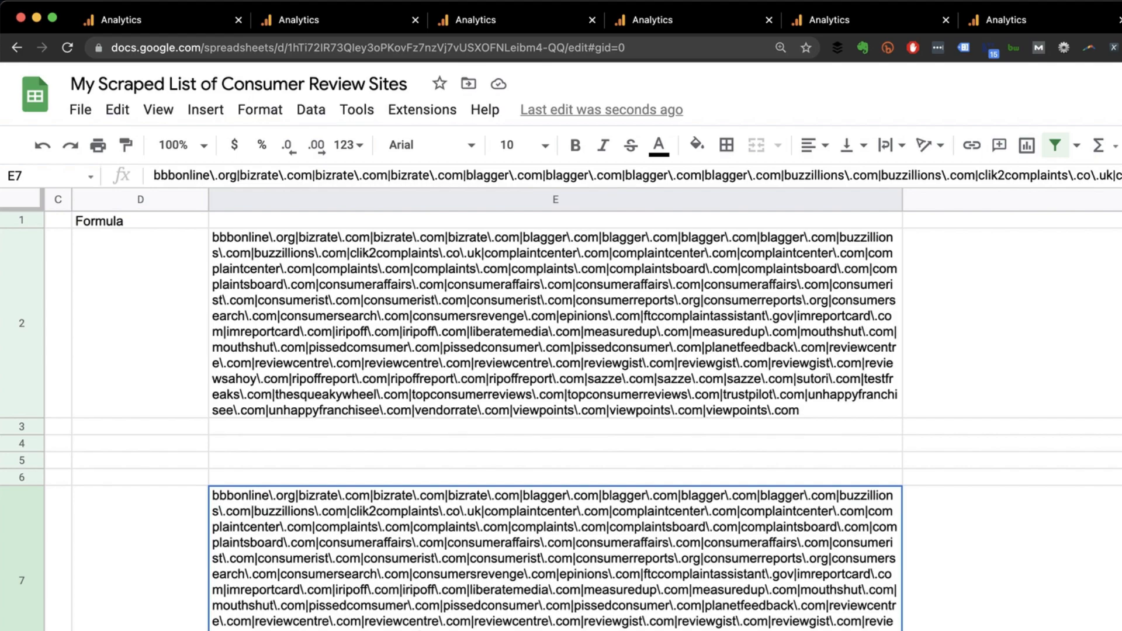
- Copy the escaped site list in E7, and define a new channel named Review in Google Analytics' Default Channel Grouping
{"action": "key", "text": "super+c"}
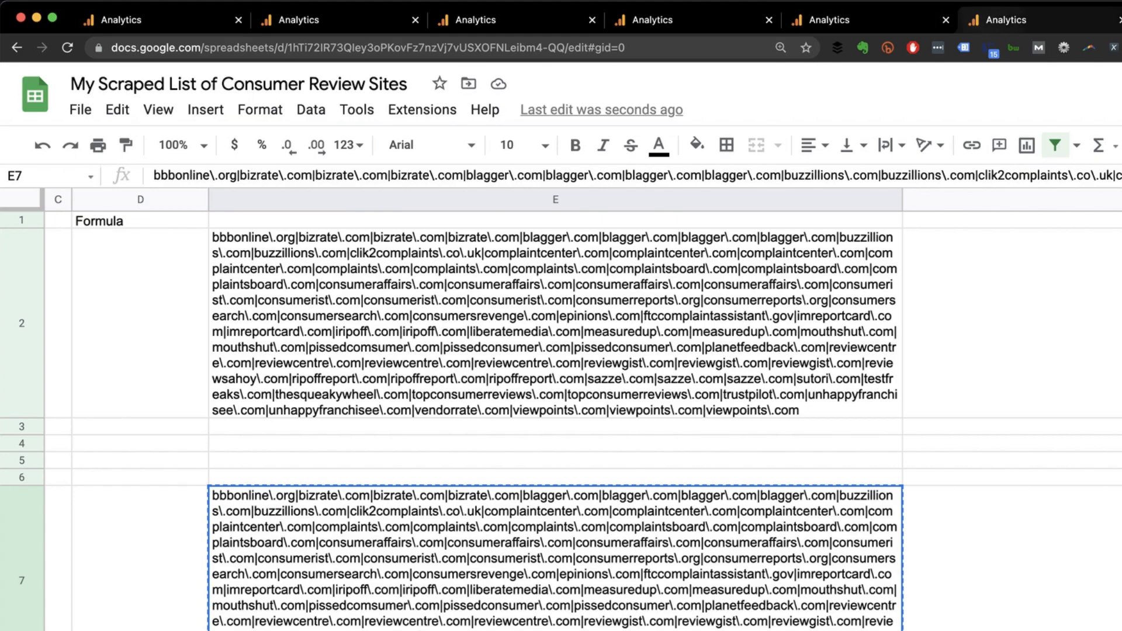
{"action": "left_click", "coordinate": [1005, 20]}
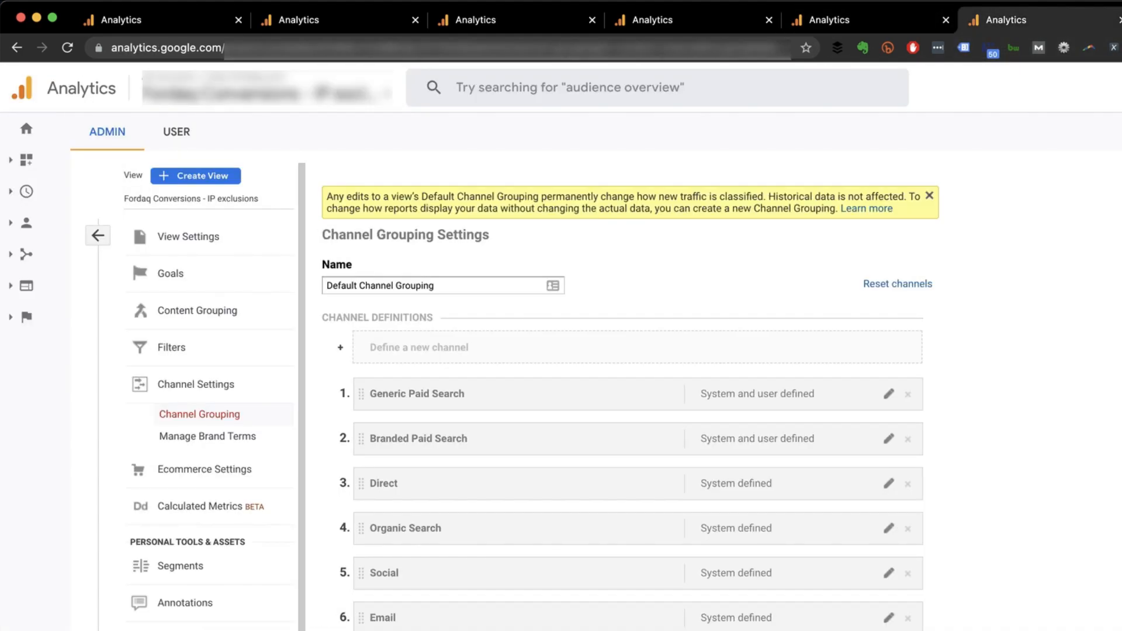
{"action": "left_click", "coordinate": [419, 348]}
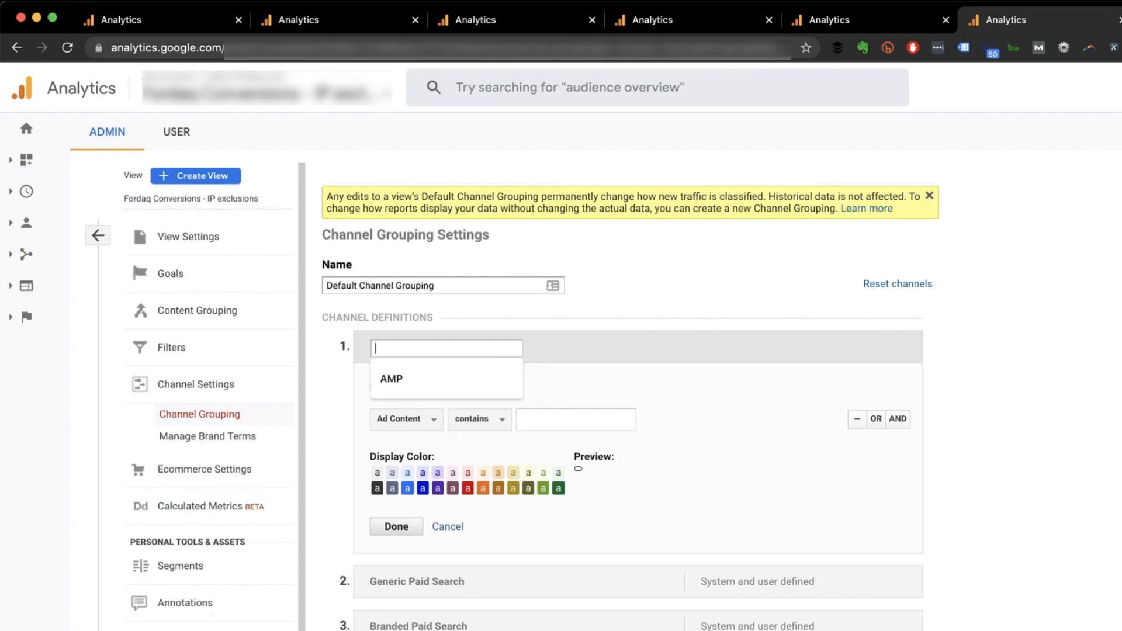
{"action": "type", "text": "Review"}
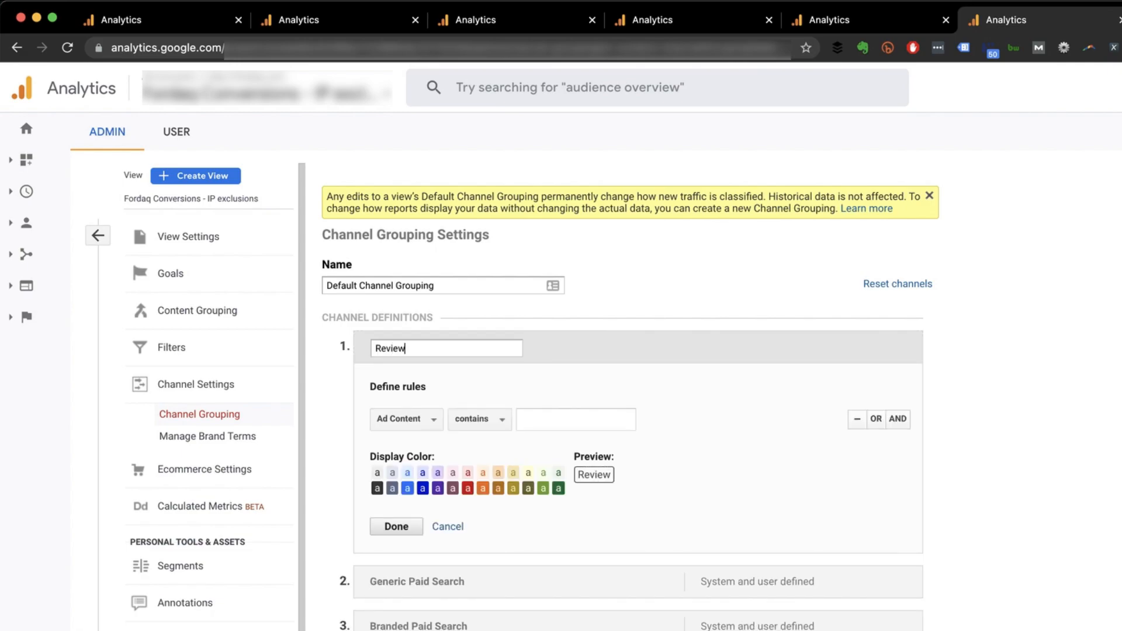
- Set the Review channel's rule to Source matches regex with the copied site expression, and choose a light blue display color
{"action": "scroll", "coordinate": [622, 409], "scroll_direction": "down", "scroll_amount": 2}
{"action": "left_click", "coordinate": [406, 317]}
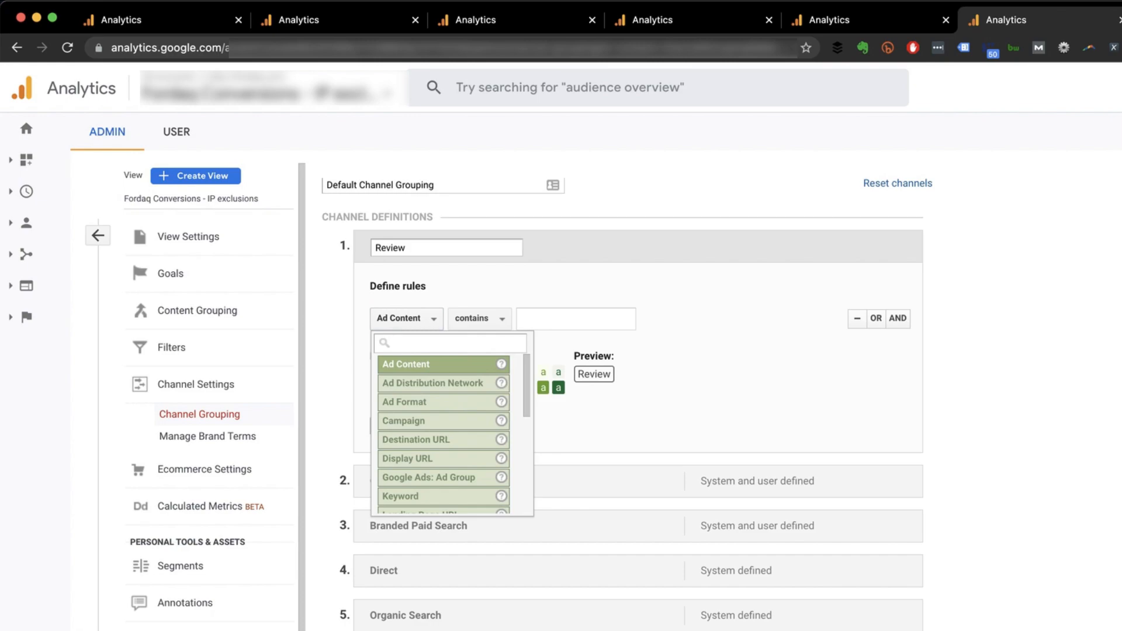
{"action": "type", "text": "sour"}
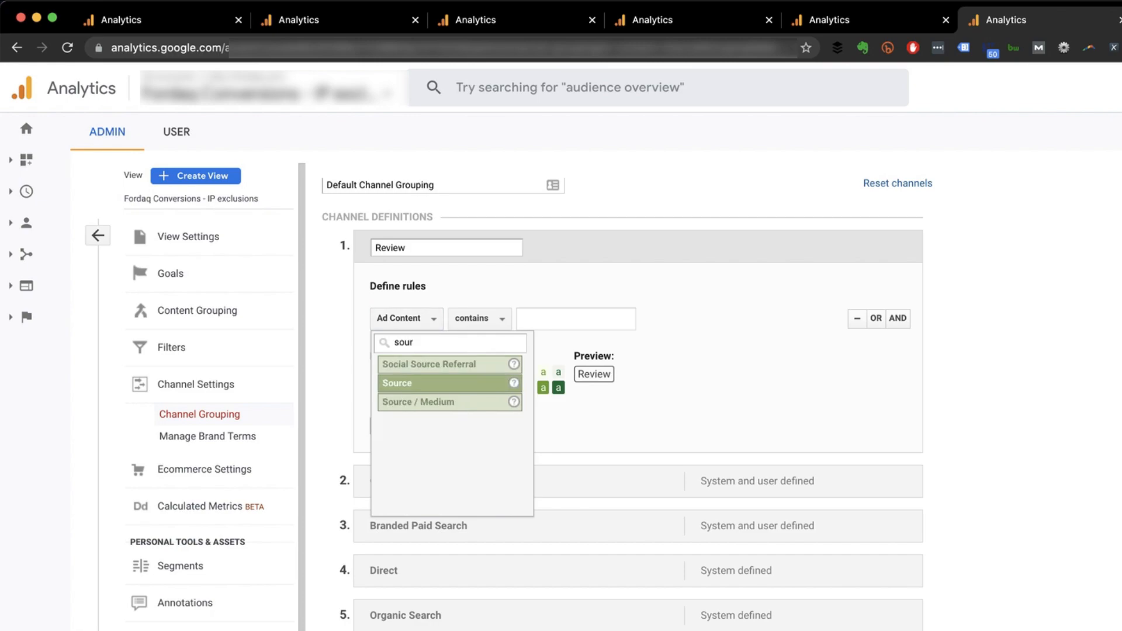
{"action": "left_click", "coordinate": [397, 383]}
{"action": "left_click", "coordinate": [464, 318]}
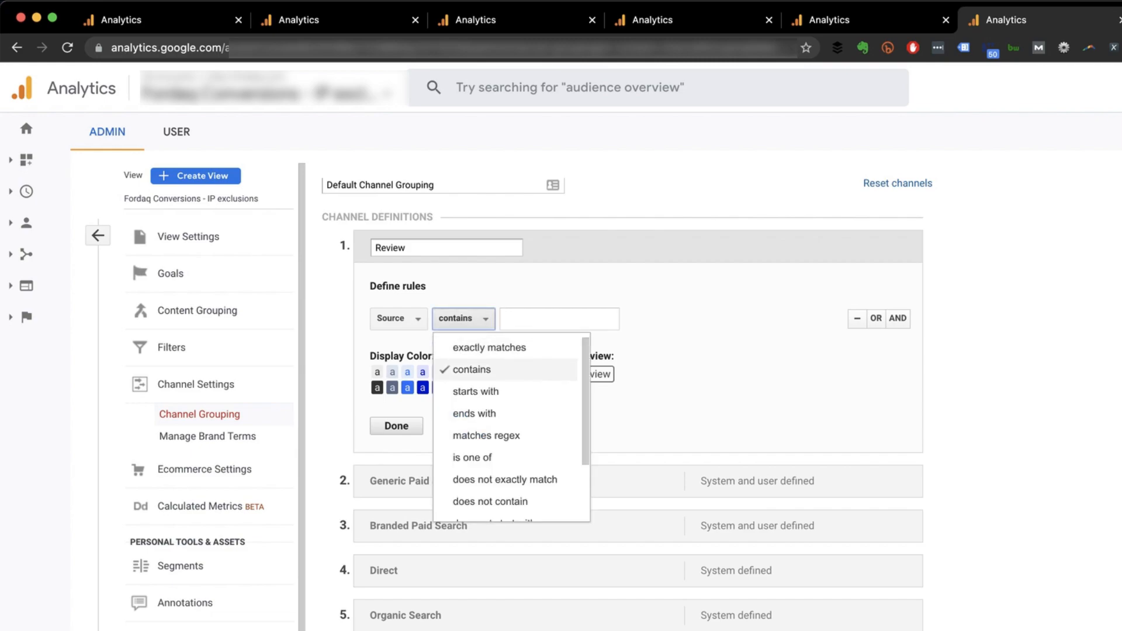
{"action": "left_click", "coordinate": [486, 436]}
{"action": "left_click", "coordinate": [583, 319]}
{"action": "key", "text": "super+v"}
{"action": "scroll", "coordinate": [584, 319], "scroll_direction": "down", "scroll_amount": 1}
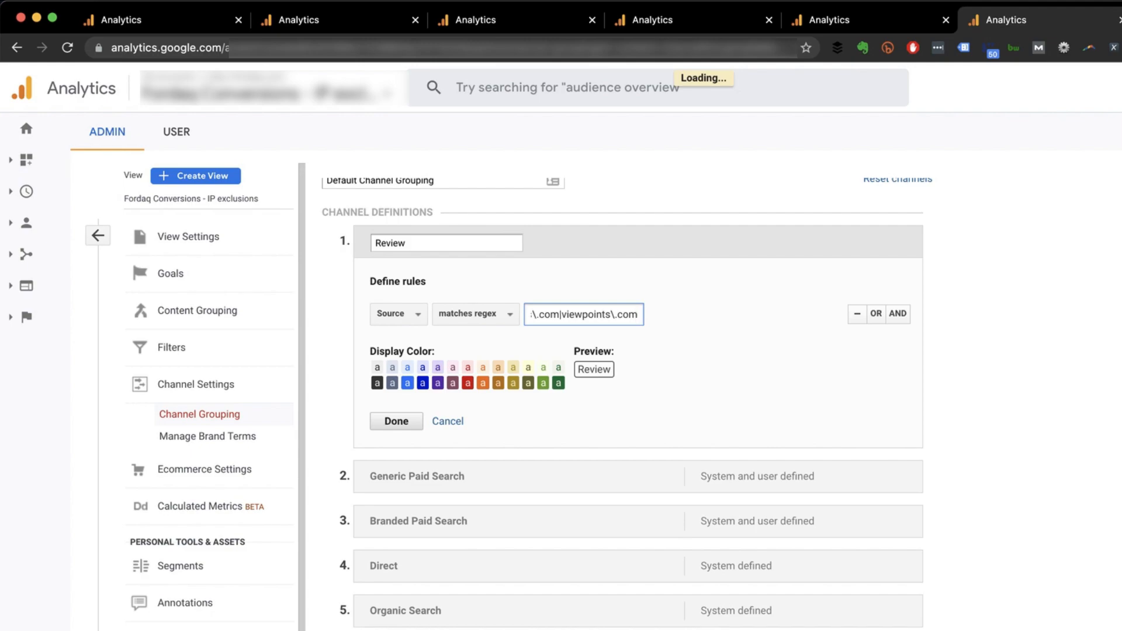
{"action": "left_click", "coordinate": [407, 368]}
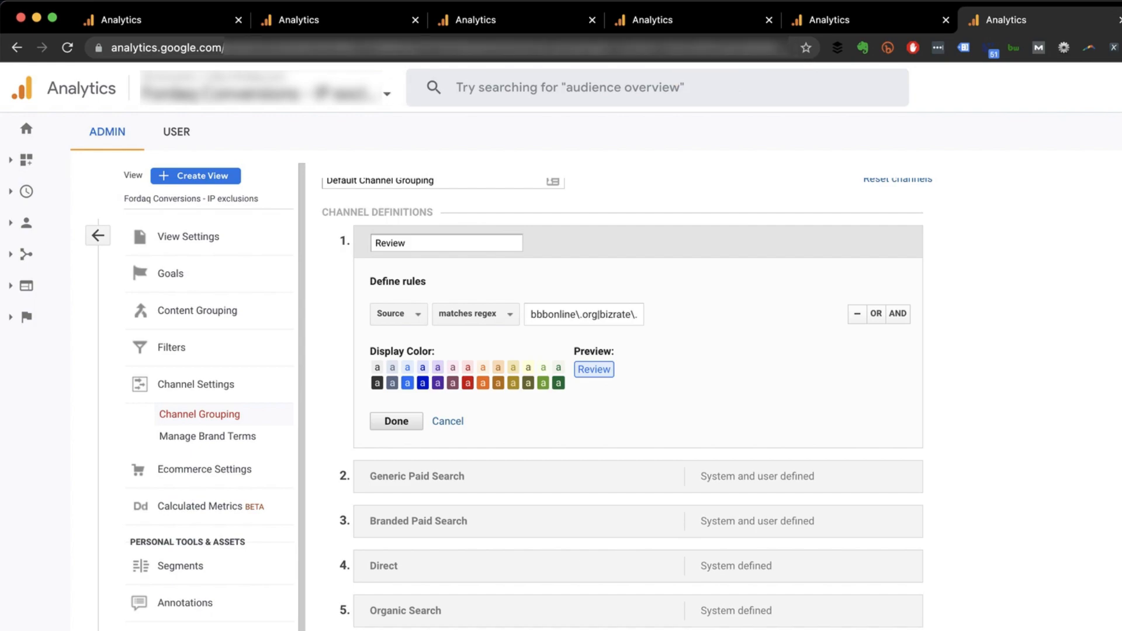
{"action": "left_click", "coordinate": [378, 368]}
{"action": "scroll", "coordinate": [632, 404], "scroll_direction": "down", "scroll_amount": 2}
{"action": "scroll", "coordinate": [631, 403], "scroll_direction": "up", "scroll_amount": 5}
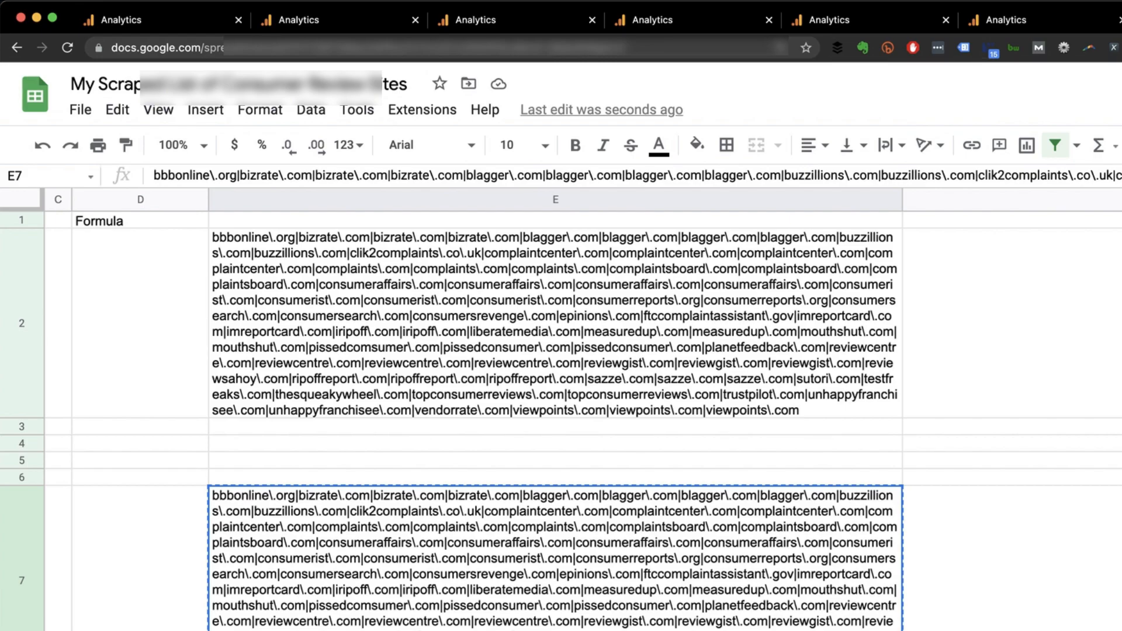
- Copy the escaped site list B2:B76 from Google Sheets and paste it as text only into the blank Word document
{"action": "scroll", "coordinate": [555, 409], "scroll_direction": "left", "scroll_amount": 5}
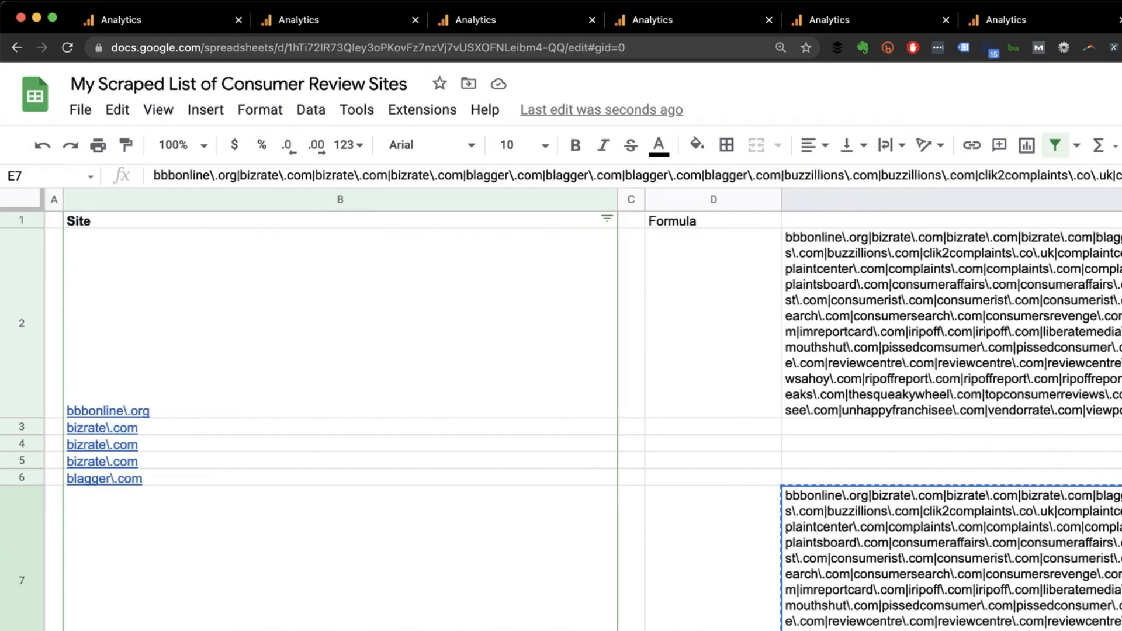
{"action": "left_click", "coordinate": [187, 374]}
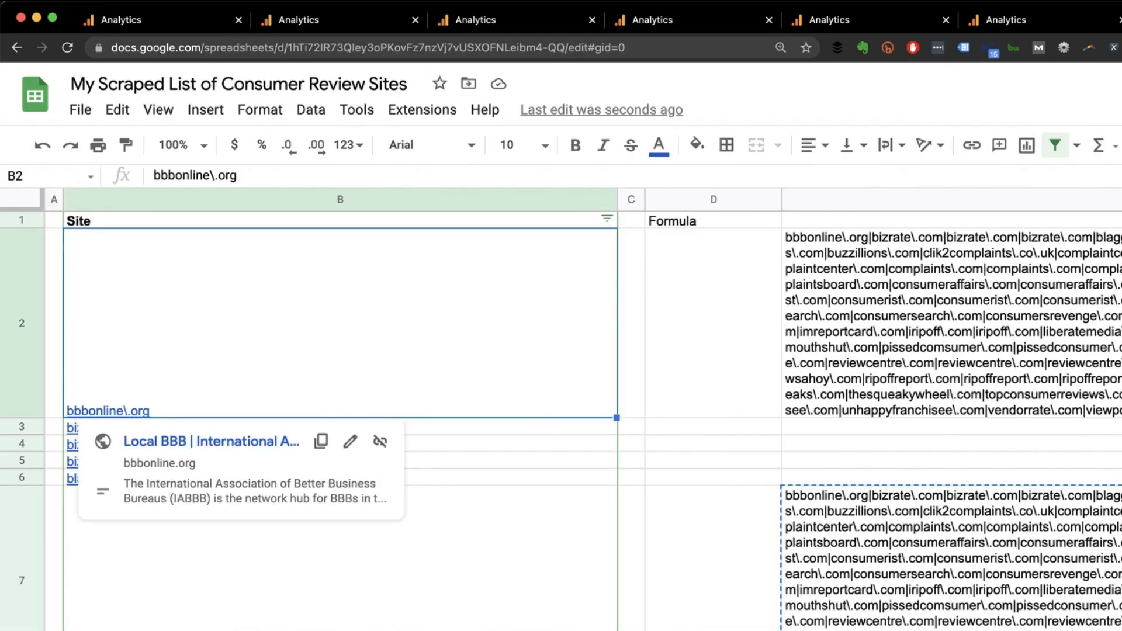
{"action": "key", "text": "super+shift+Down"}
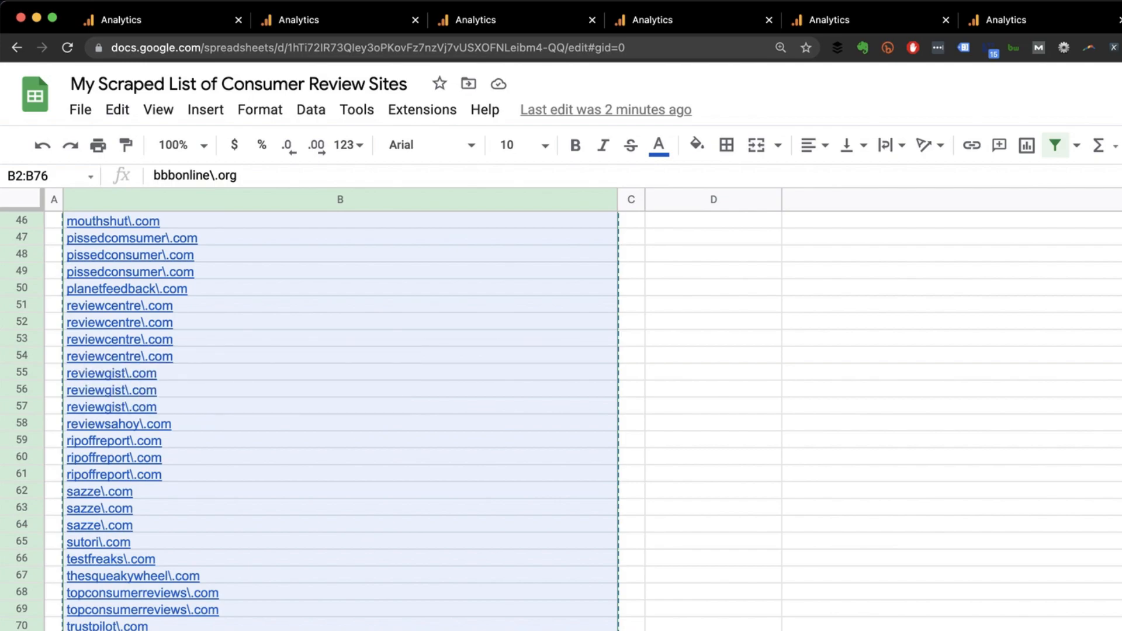
{"action": "key", "text": "super+Tab"}
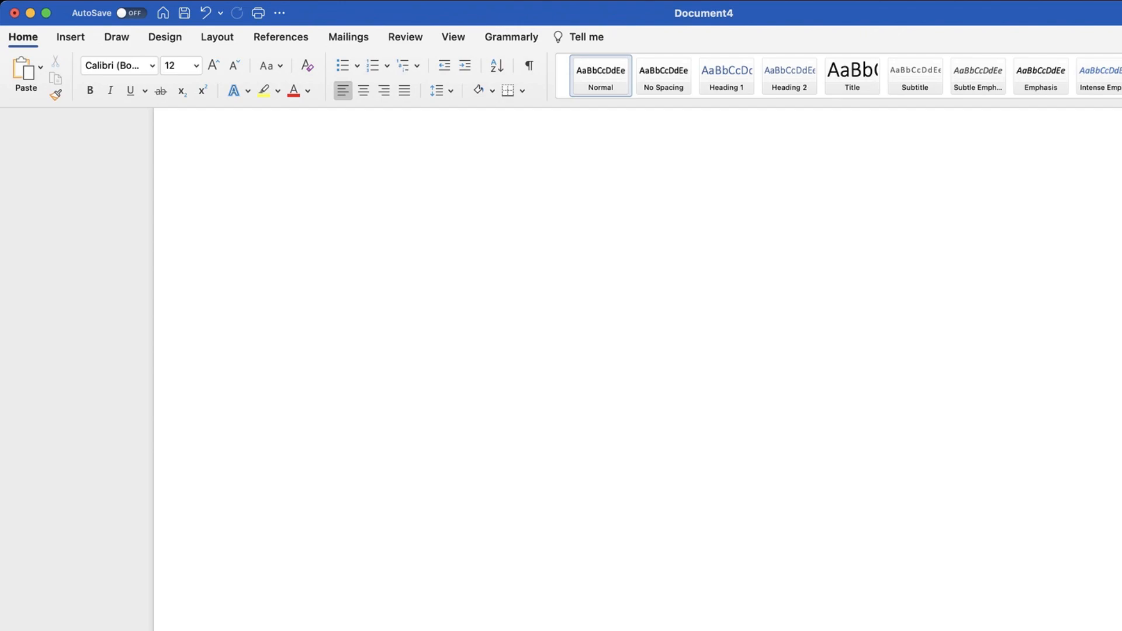
{"action": "key", "text": "super+v"}
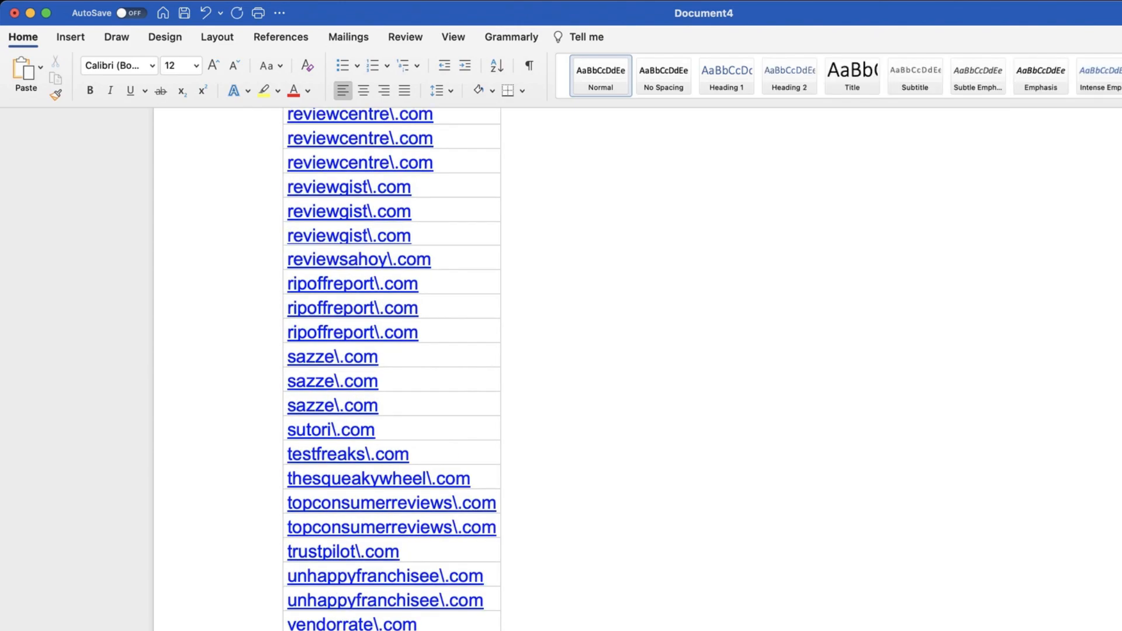
{"action": "key", "text": "t"}
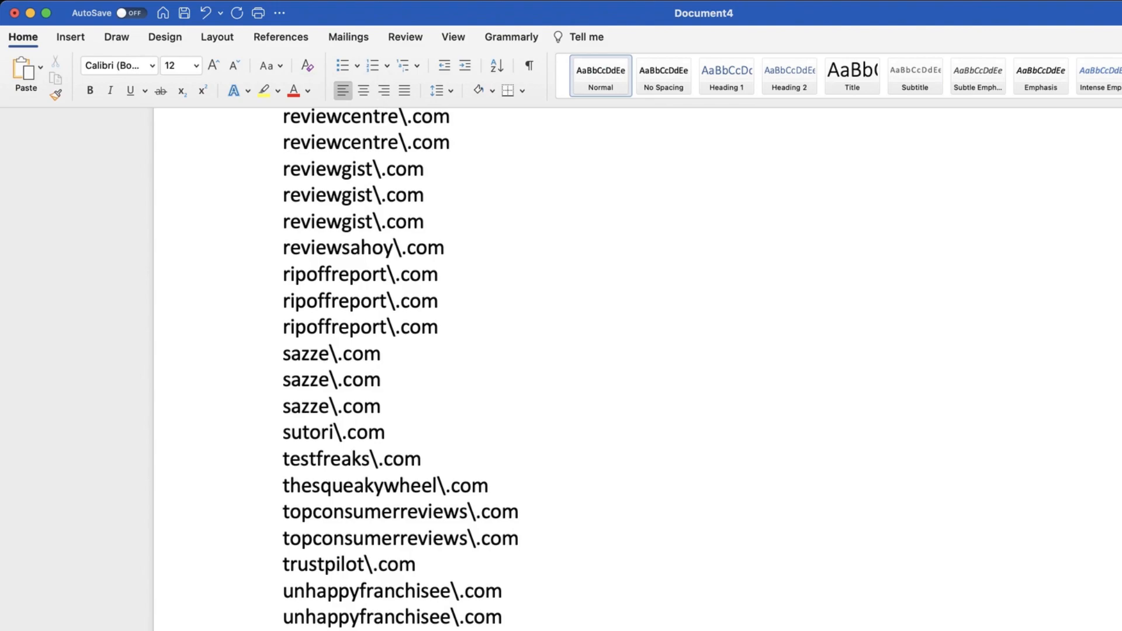
- Switch back to Google Sheets and undo the recent edits, including the replacement of periods with escaped periods
{"action": "key", "text": "super+Tab"}
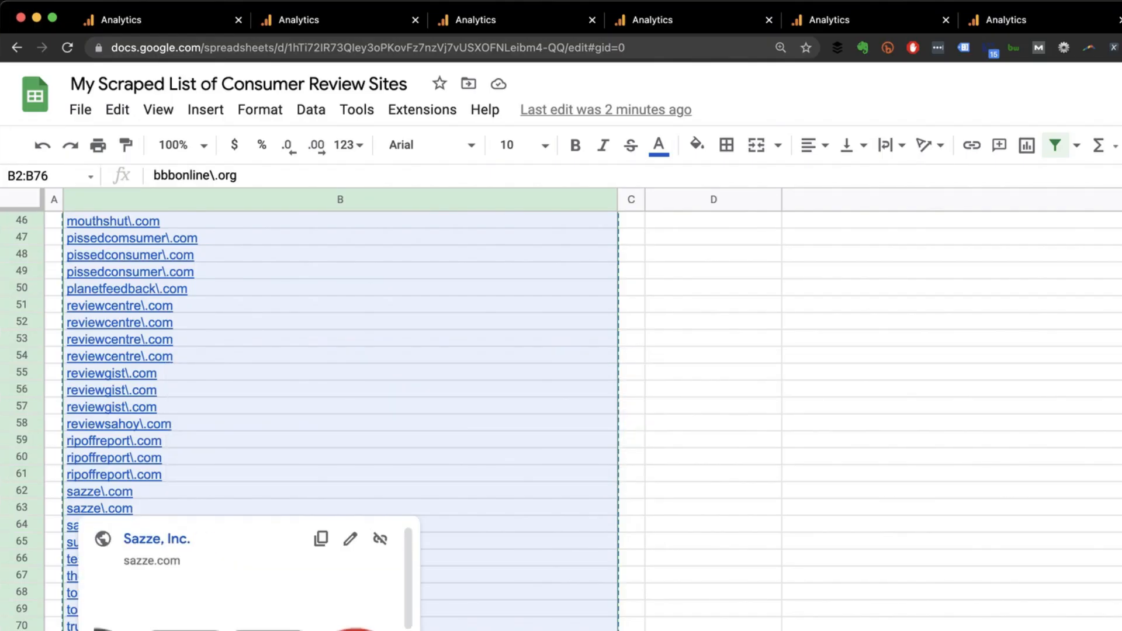
{"action": "left_click", "coordinate": [340, 390]}
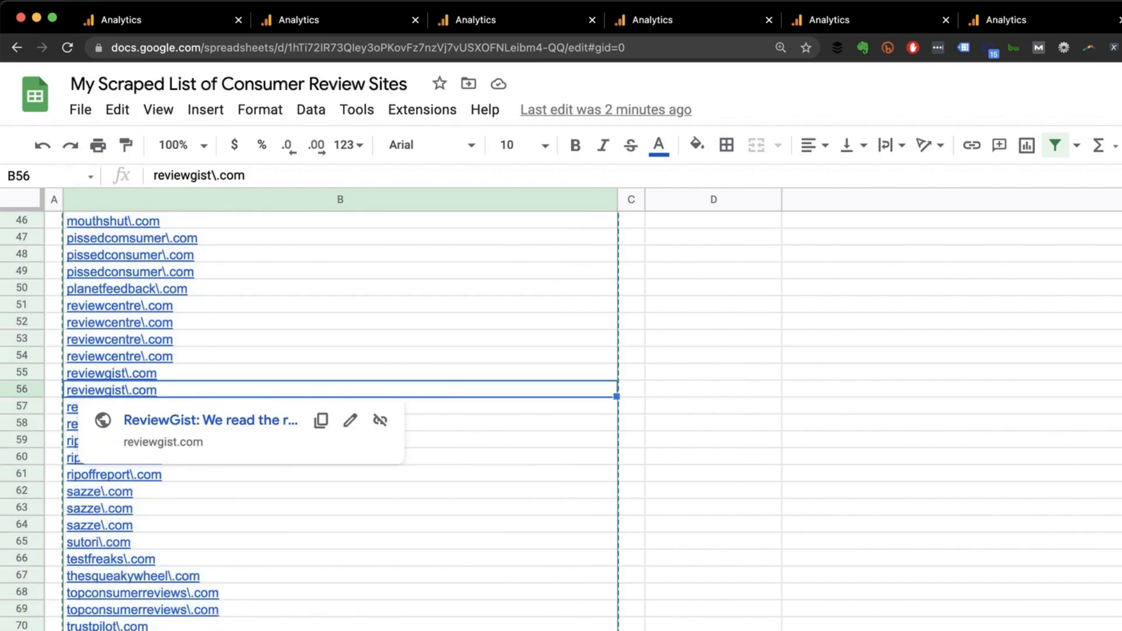
{"action": "scroll", "coordinate": [341, 559], "scroll_direction": "up", "scroll_amount": 1}
{"action": "key", "text": "super+z"}
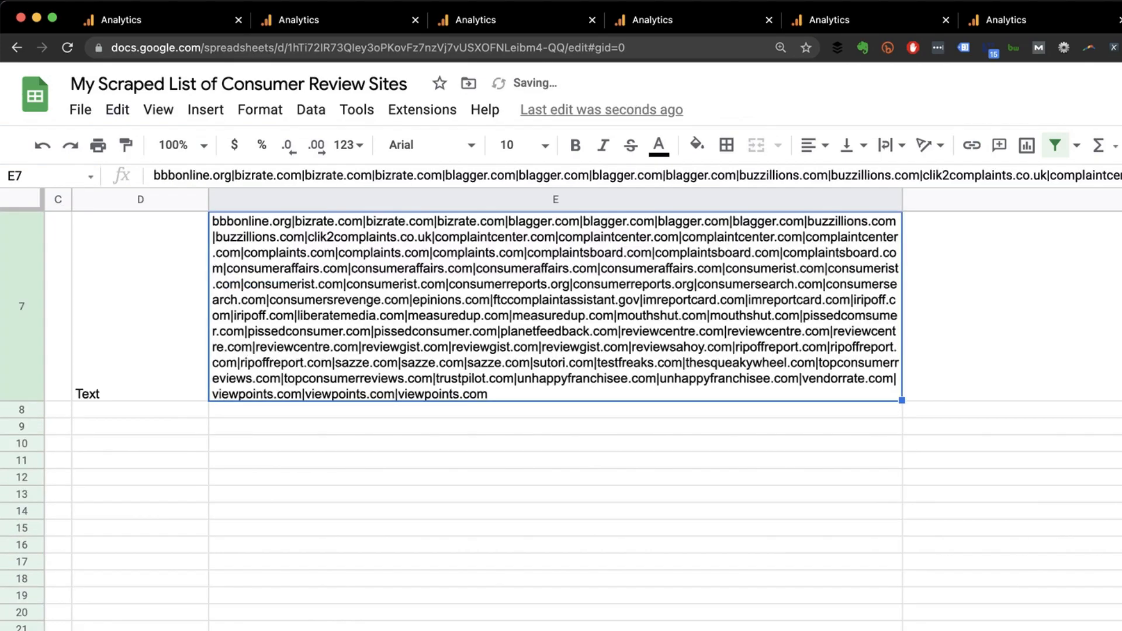
{"action": "key", "text": "super+z"}
{"action": "scroll", "coordinate": [561, 409], "scroll_direction": "up", "scroll_amount": 1}
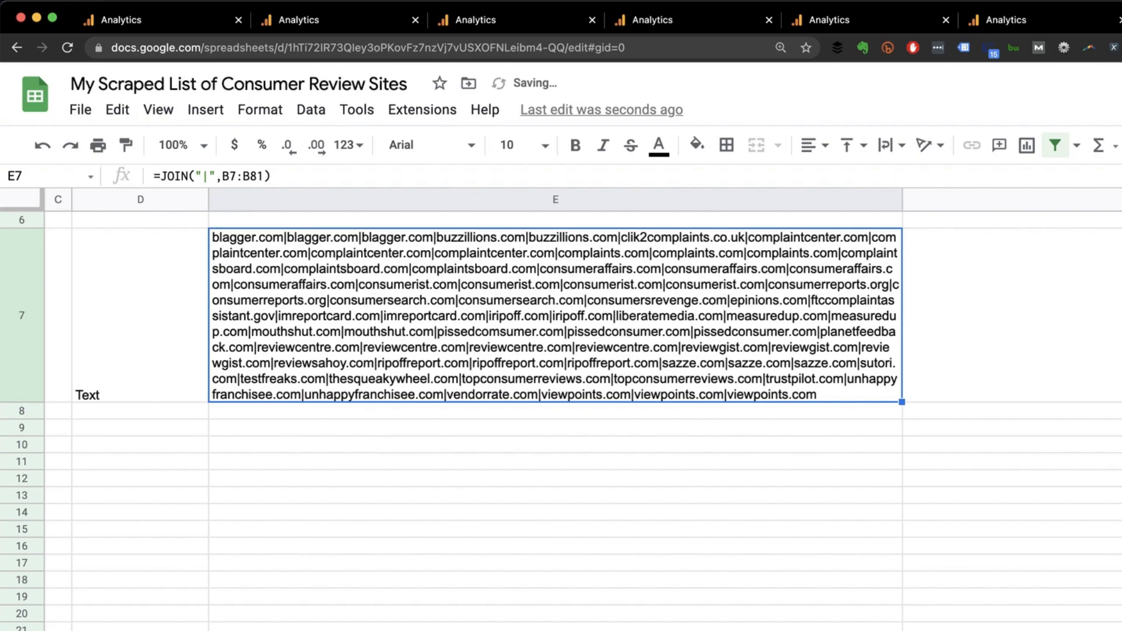
- Copy the unescaped site list B2:B76 and replace the Word document's entire contents with it
{"action": "scroll", "coordinate": [561, 409], "scroll_direction": "left", "scroll_amount": 5}
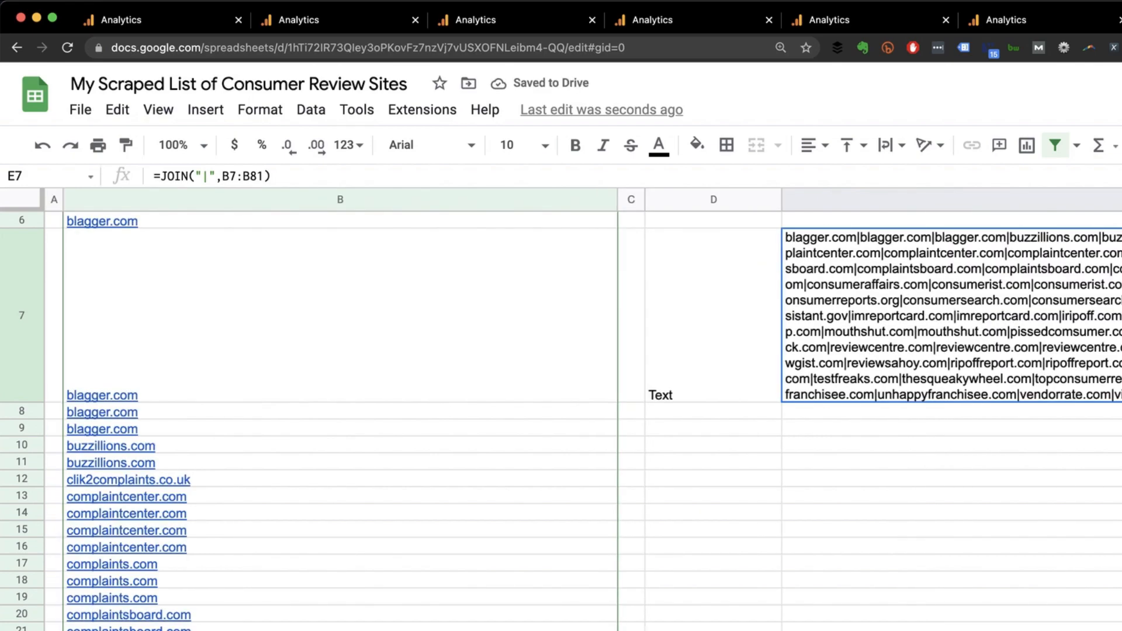
{"action": "scroll", "coordinate": [340, 409], "scroll_direction": "up", "scroll_amount": 4}
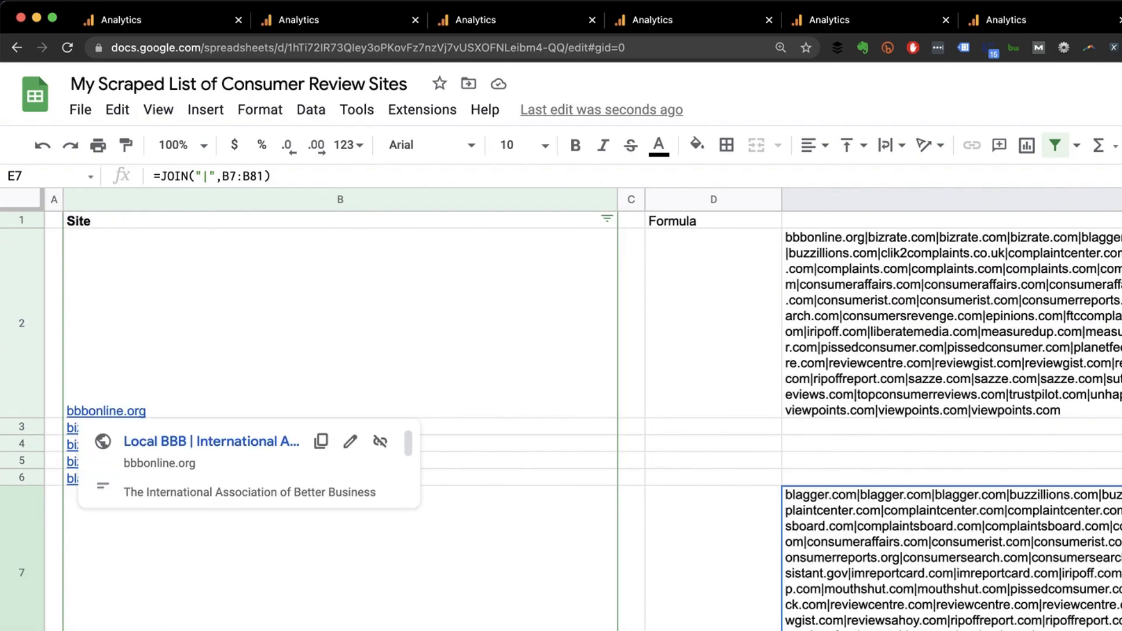
{"action": "left_click", "coordinate": [107, 410]}
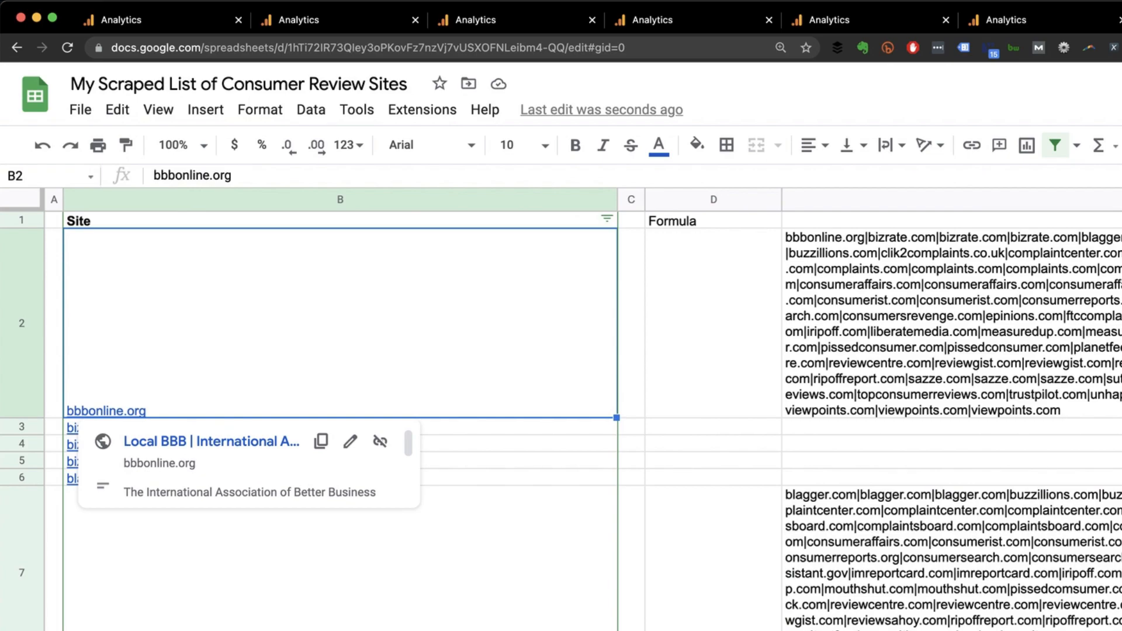
{"action": "key", "text": "super+shift+Down"}
{"action": "key", "text": "super+c"}
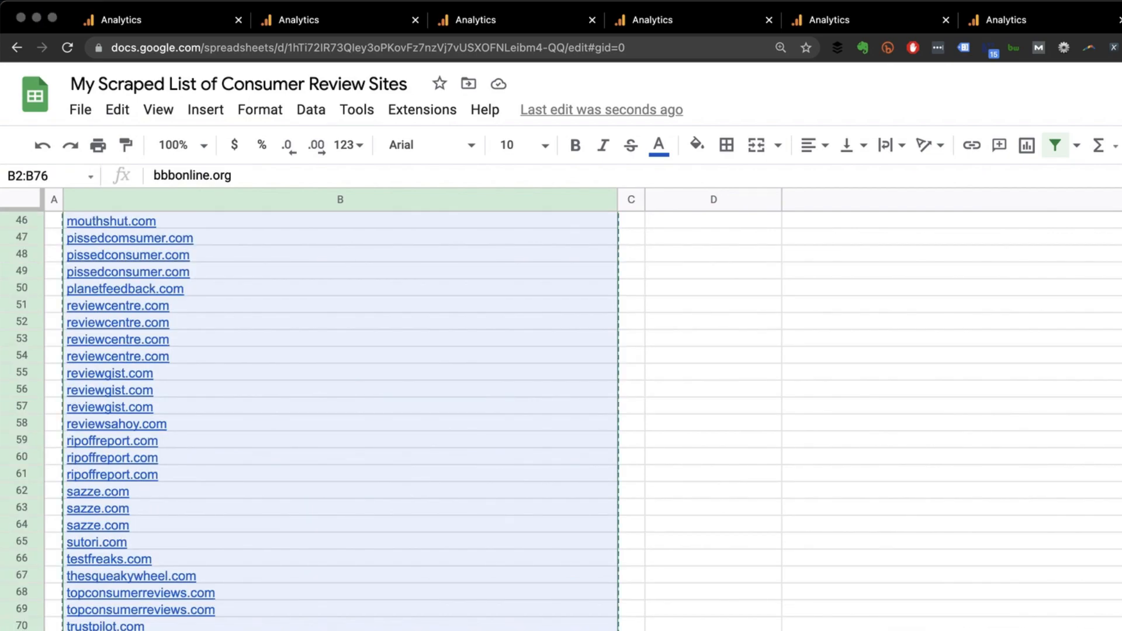
{"action": "key", "text": "super+Tab"}
{"action": "key", "text": "super+a"}
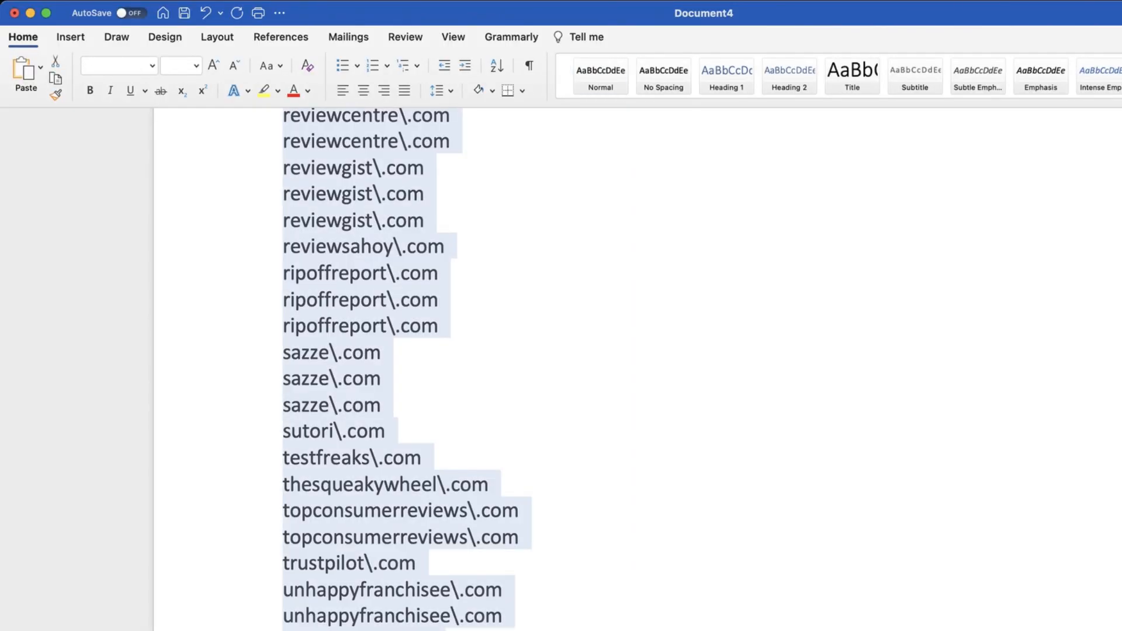
{"action": "key", "text": "BackSpace"}
{"action": "key", "text": "super+v"}
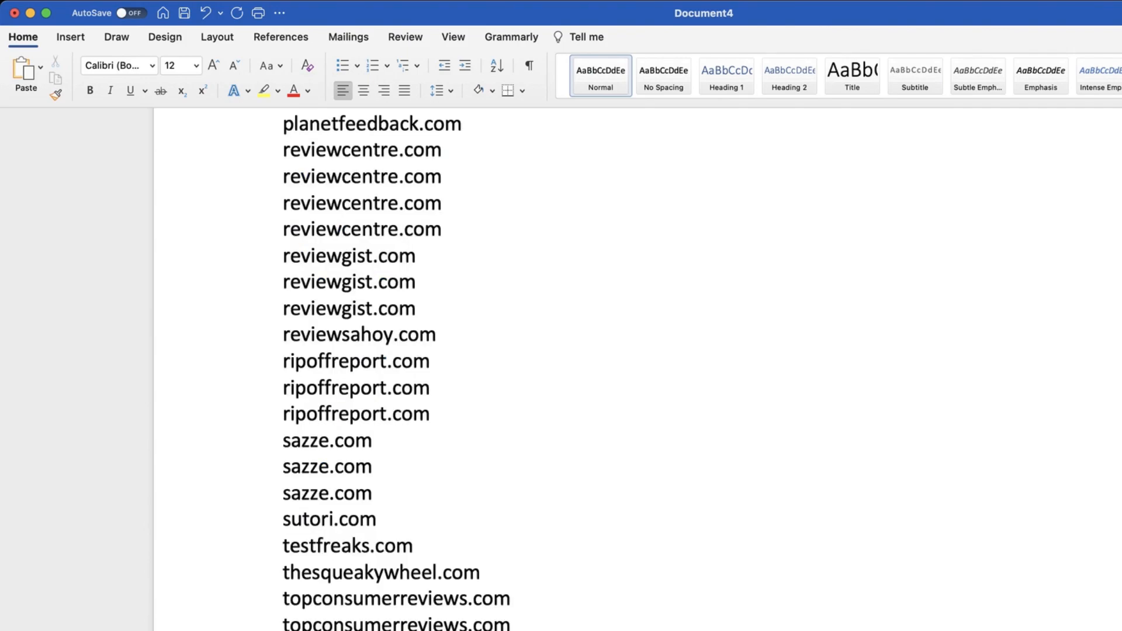
- Show the paragraph marks at the ends of the site lines from the start of the list, and hide them again
{"action": "scroll", "coordinate": [637, 369], "scroll_direction": "down", "scroll_amount": 2}
{"action": "scroll", "coordinate": [637, 370], "scroll_direction": "up", "scroll_amount": 9}
{"action": "scroll", "coordinate": [637, 369], "scroll_direction": "up", "scroll_amount": 15}
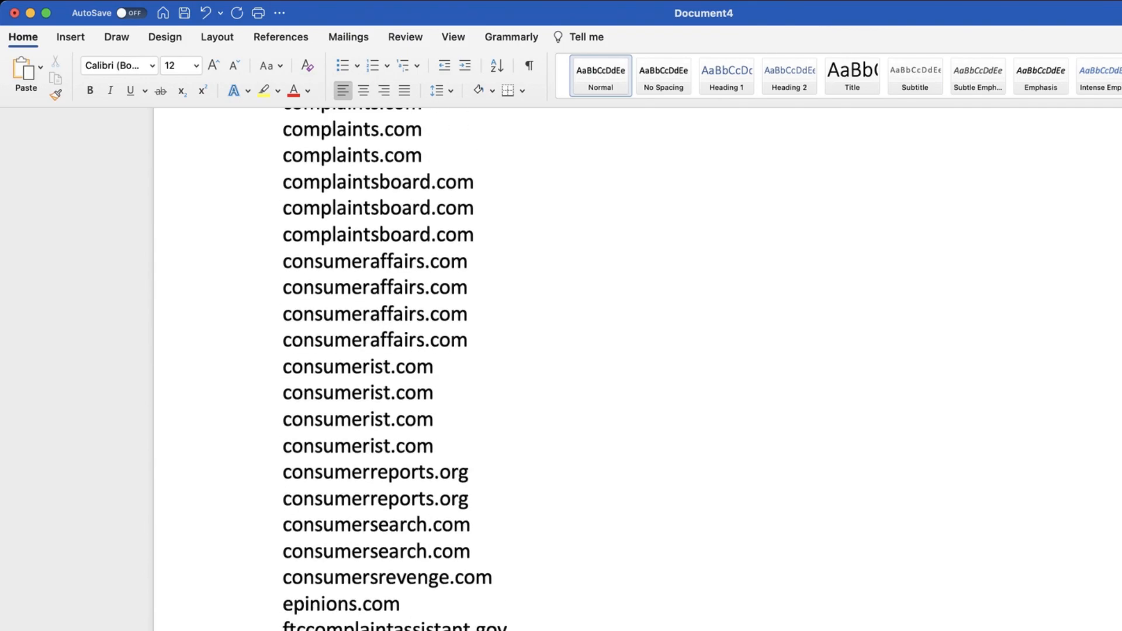
{"action": "scroll", "coordinate": [637, 369], "scroll_direction": "up", "scroll_amount": 5}
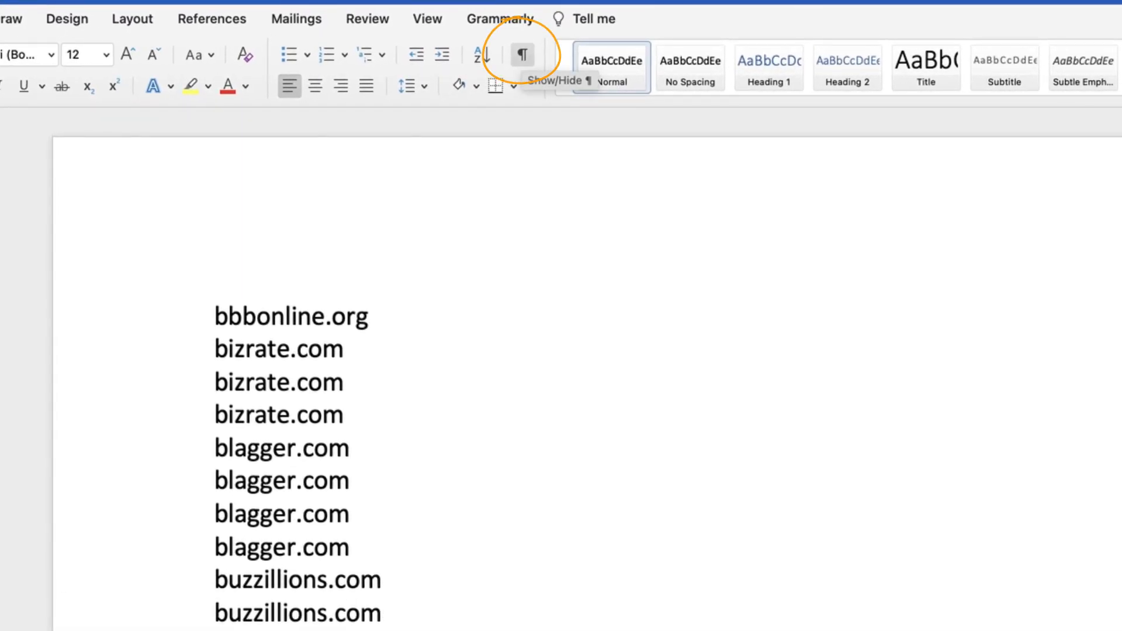
{"action": "left_click", "coordinate": [522, 54]}
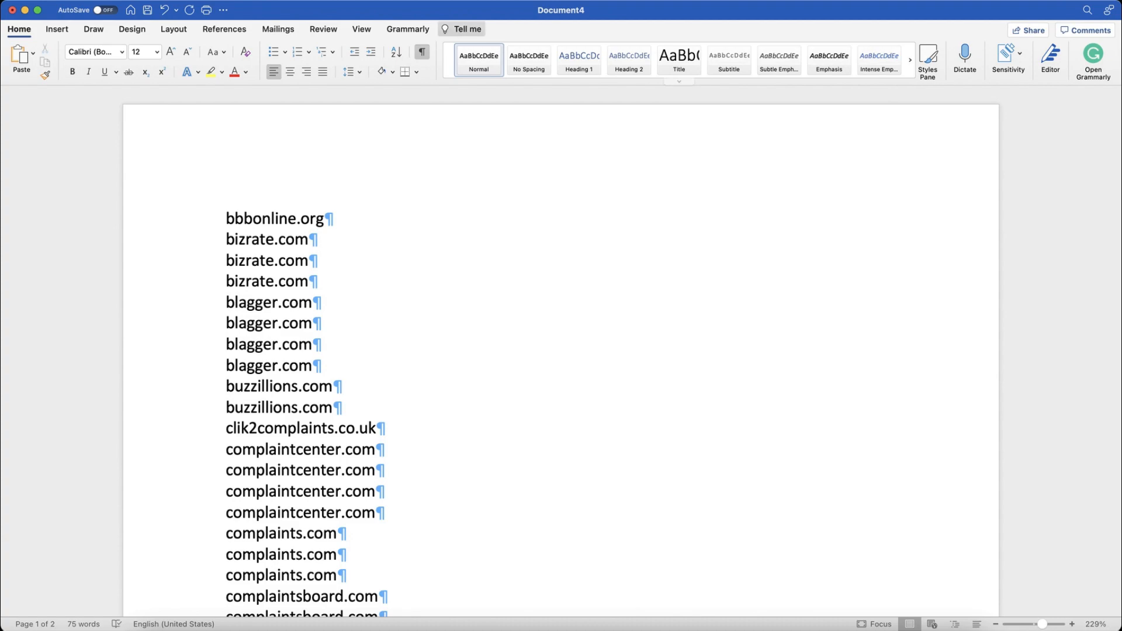
{"action": "left_click", "coordinate": [422, 52]}
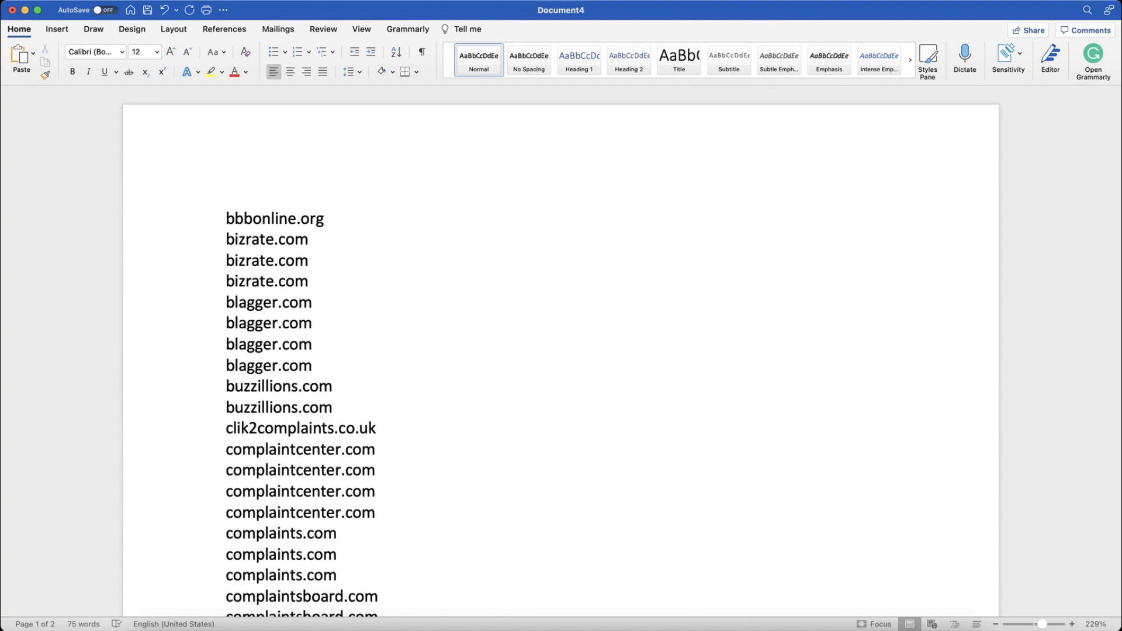
- Replace every paragraph mark (^p) in the document with a pipe (|) using Find and Replace
{"action": "key", "text": "super+f"}
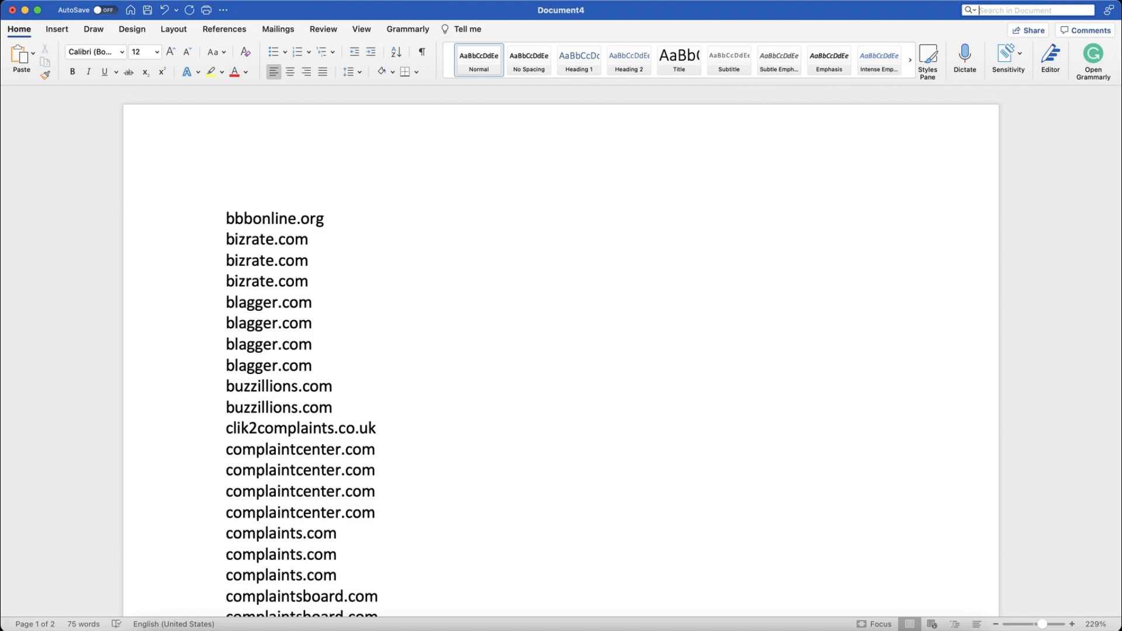
{"action": "left_click", "coordinate": [970, 10]}
{"action": "left_click", "coordinate": [988, 20]}
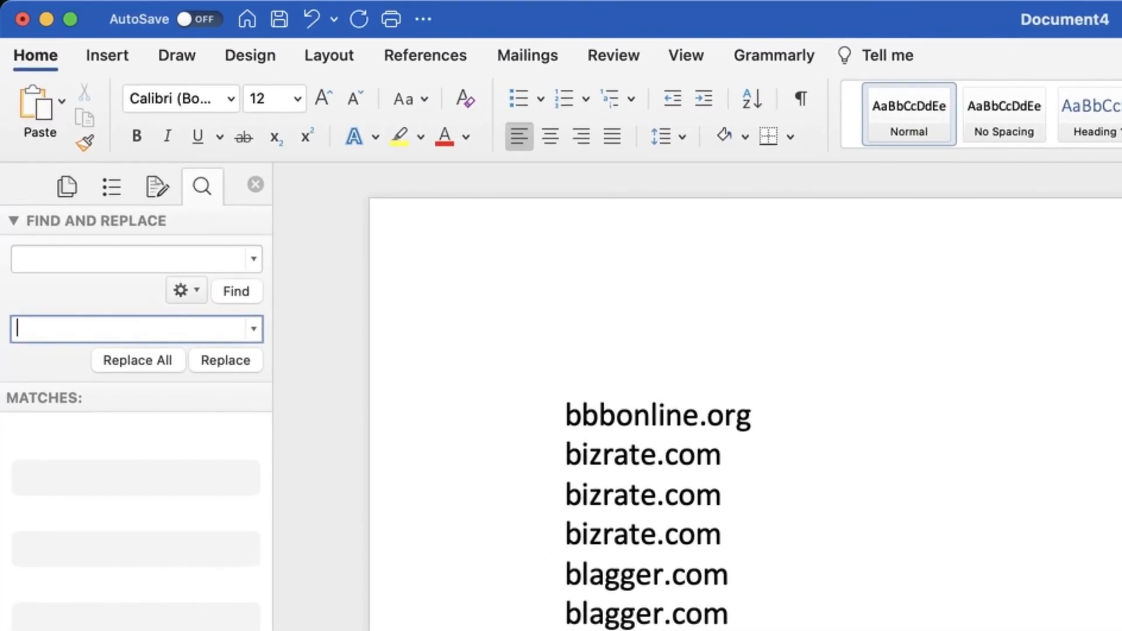
{"action": "left_click", "coordinate": [69, 139]}
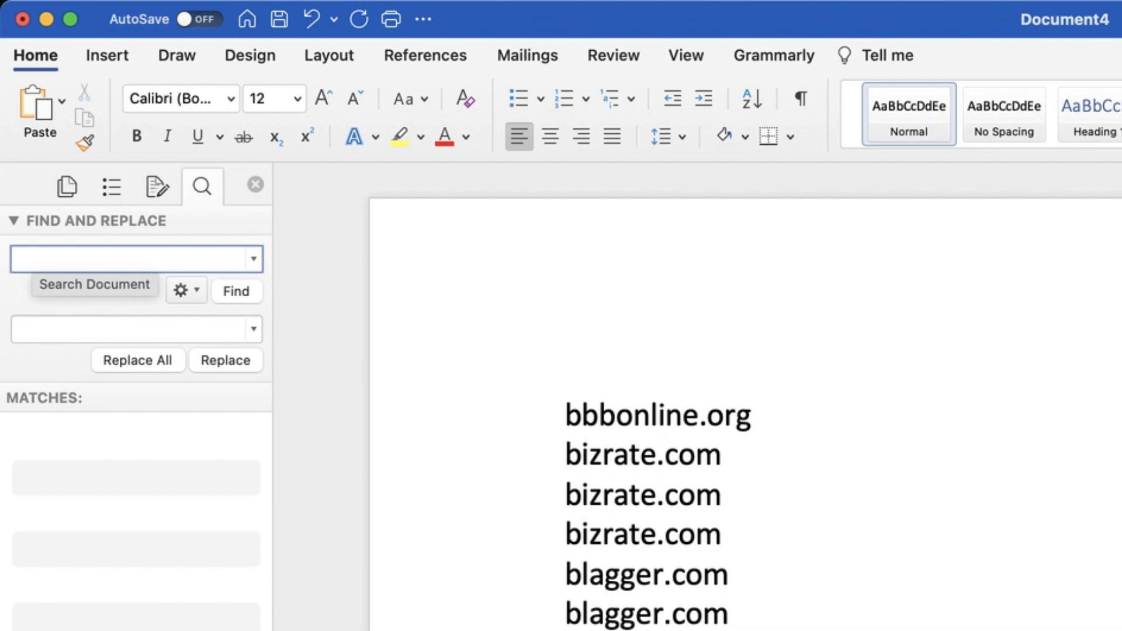
{"action": "type", "text": "^p"}
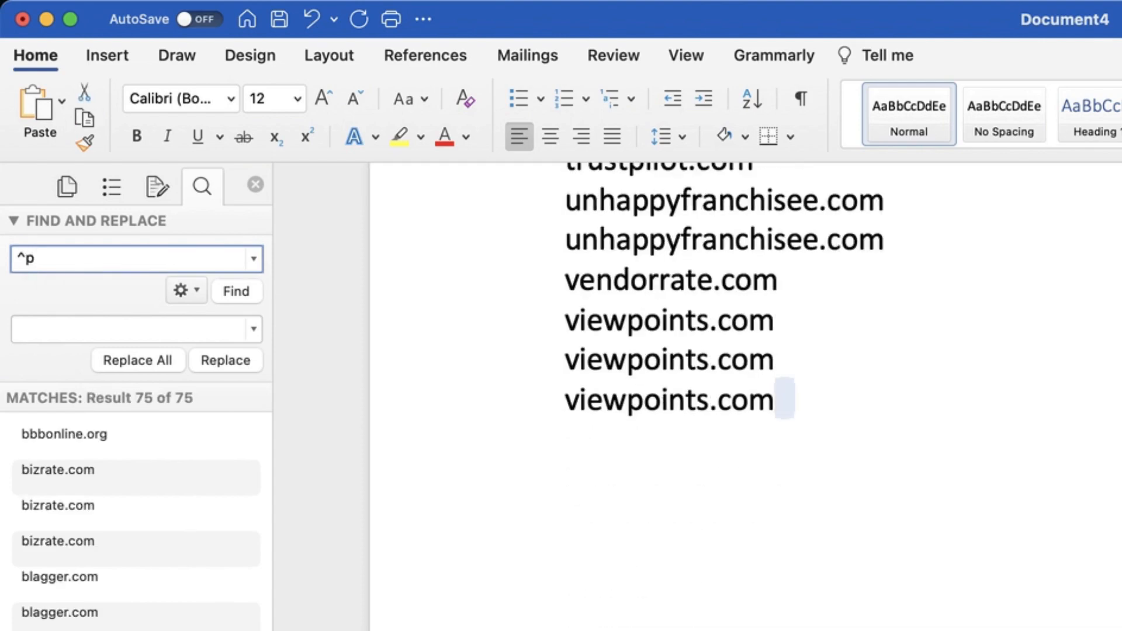
{"action": "key", "text": "Tab"}
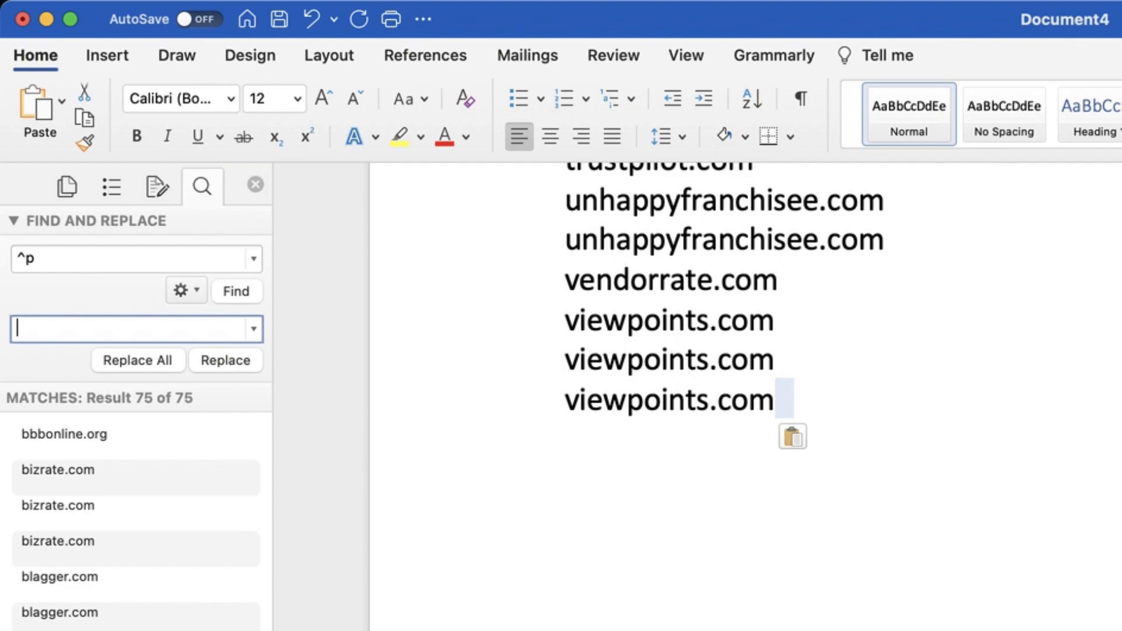
{"action": "key", "text": "shift+Tab"}
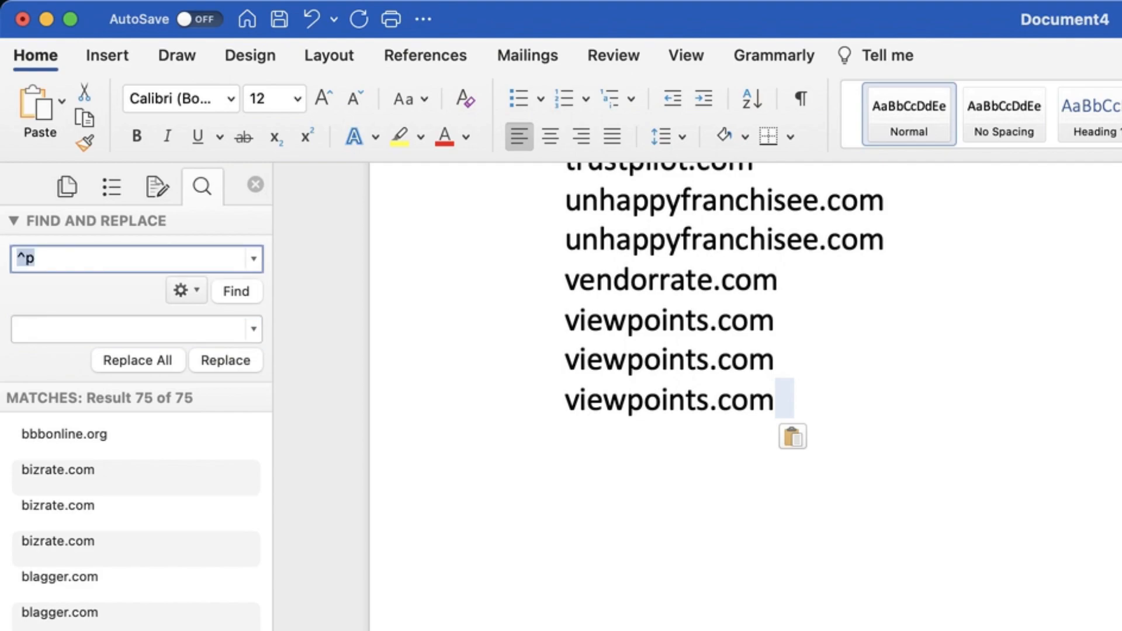
{"action": "key", "text": "Tab"}
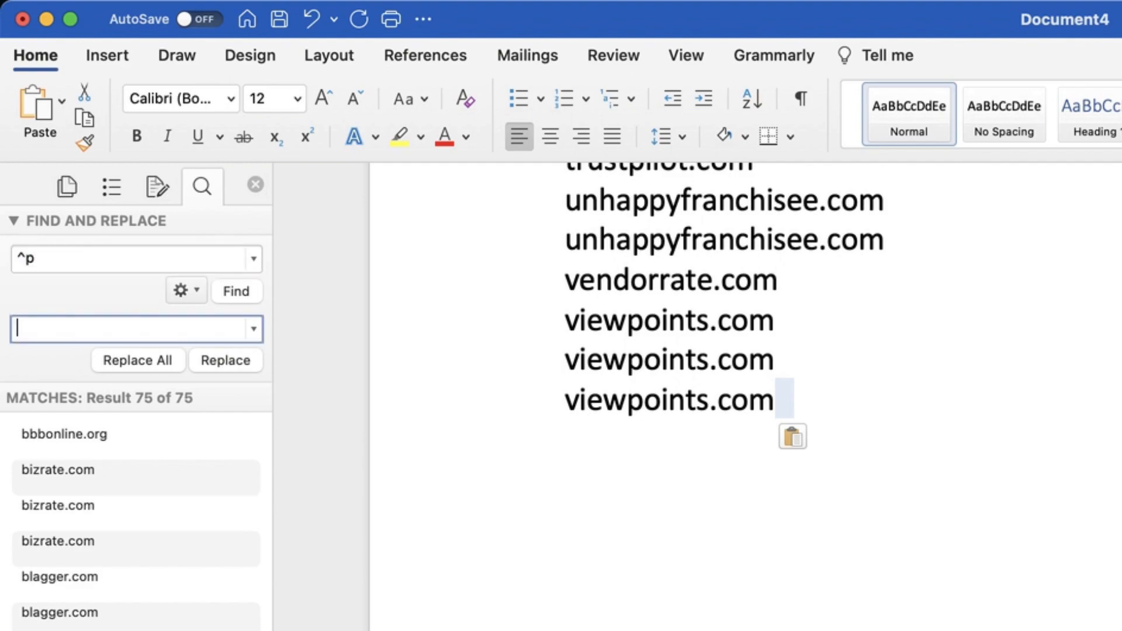
{"action": "type", "text": "|"}
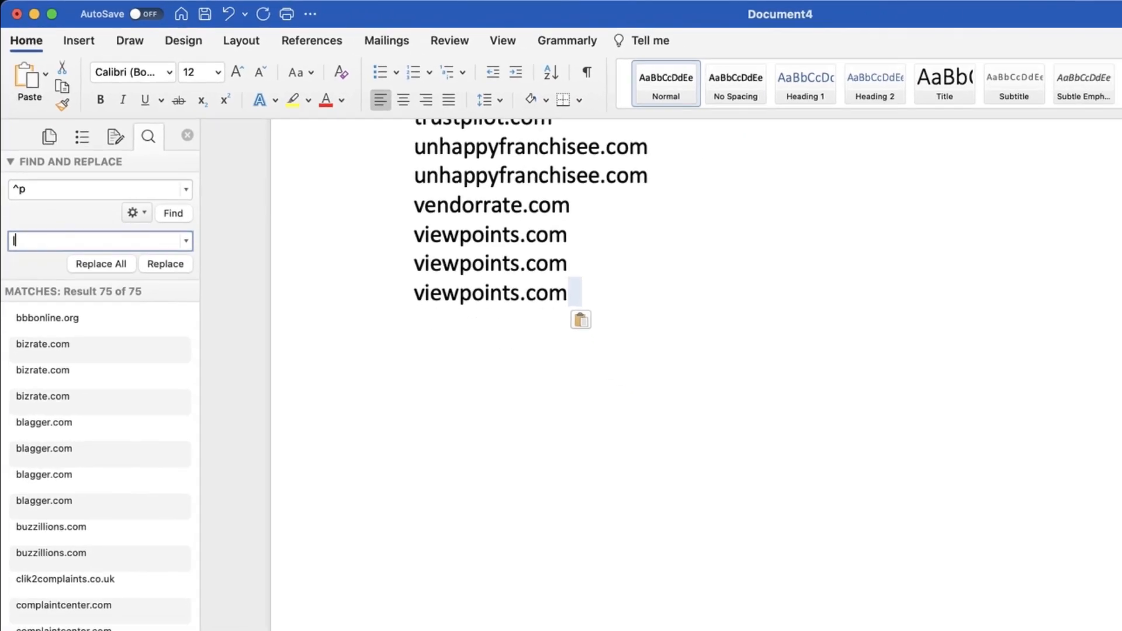
{"action": "left_click", "coordinate": [138, 361]}
{"action": "key", "text": "Return"}
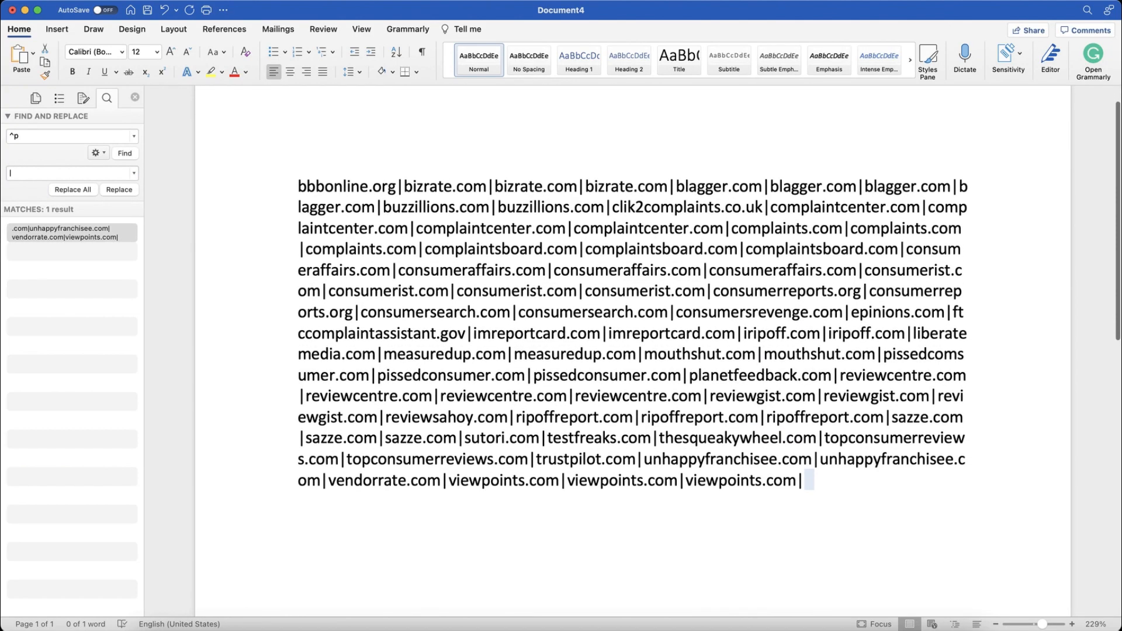
- Delete the pipe following the final viewpoints.com and restore it
{"action": "left_click", "coordinate": [805, 480]}
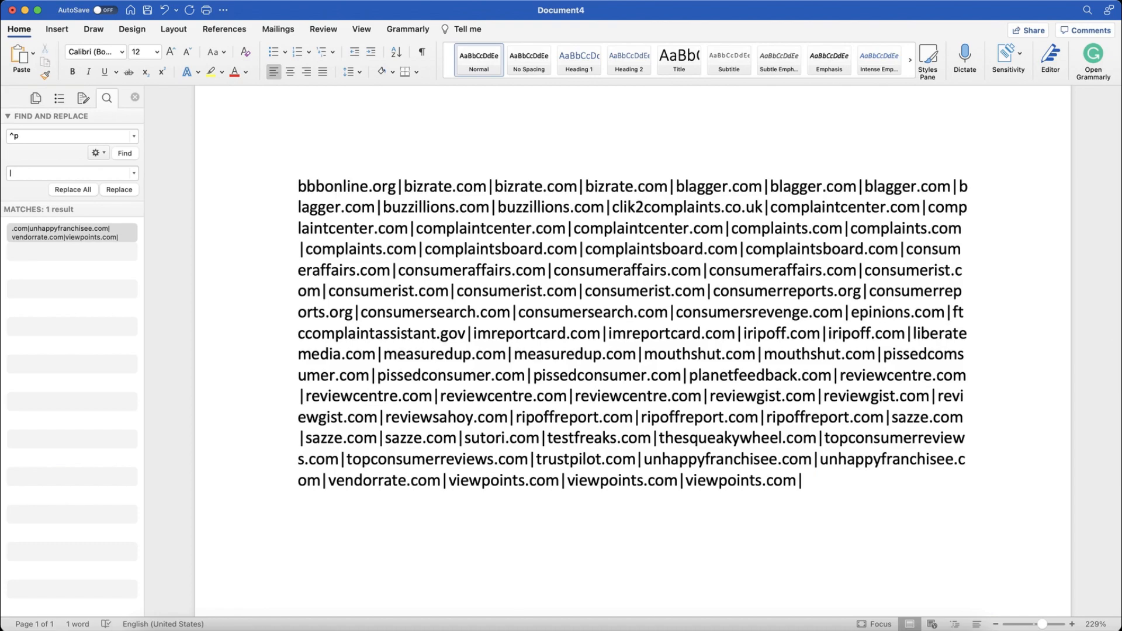
{"action": "left_click", "coordinate": [801, 478]}
{"action": "key", "text": "BackSpace"}
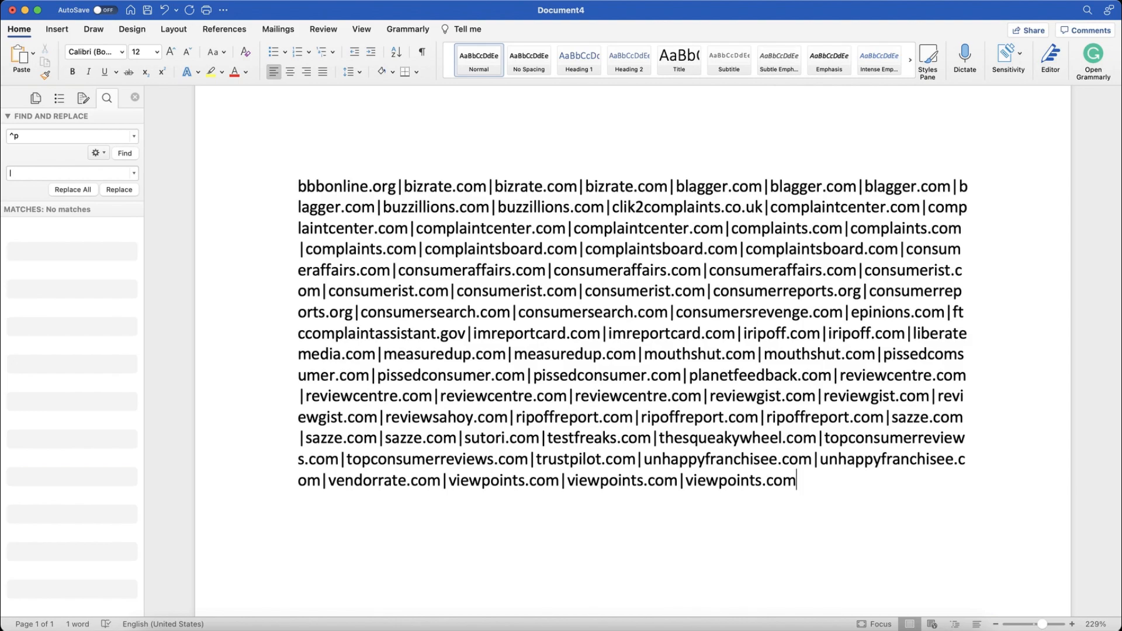
{"action": "type", "text": "|"}
{"action": "left_click_drag", "start_coordinate": [803, 479], "coordinate": [385, 248]}
{"action": "key", "text": "super+a"}
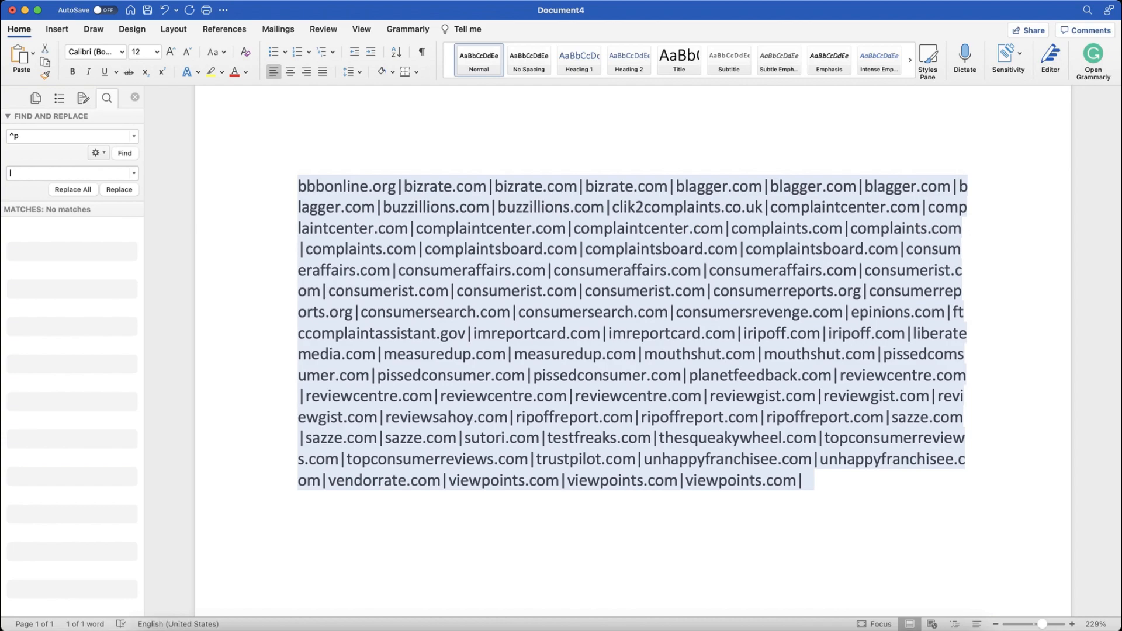
{"action": "left_click", "coordinate": [804, 480]}
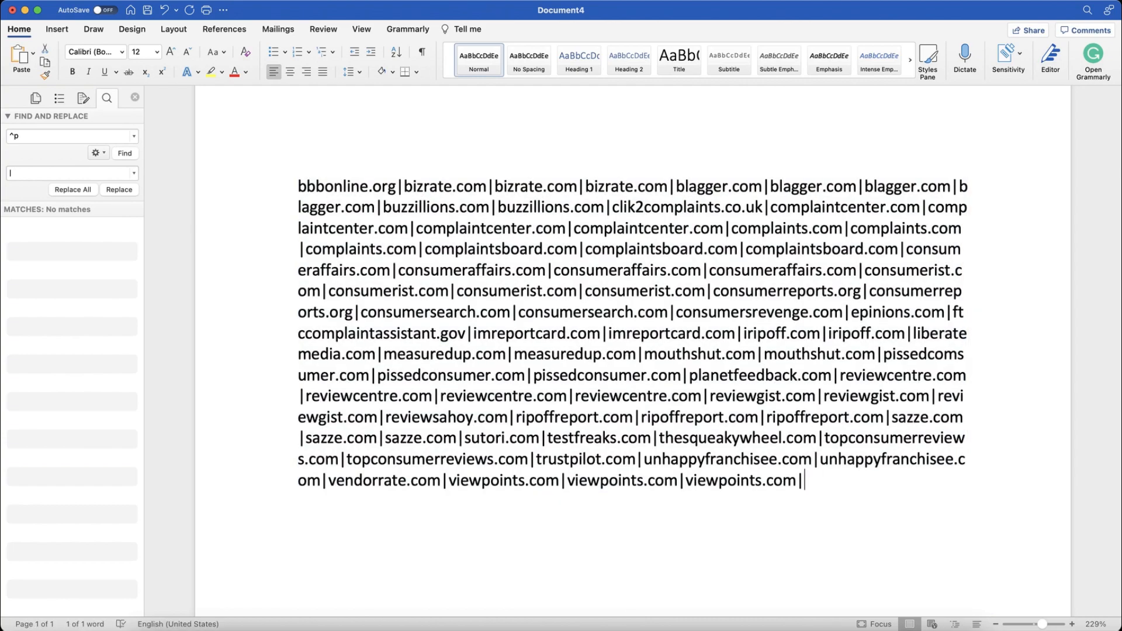
- Remove the trailing pipe at the end of the site expression and select the whole expression
{"action": "key", "text": "shift+Left"}
{"action": "key", "text": "BackSpace"}
{"action": "key", "text": "shift+Up"}
{"action": "key", "text": "shift+Up"}
{"action": "key", "text": "shift+Up"}
{"action": "key", "text": "shift+Up"}
{"action": "key", "text": "shift+Up"}
{"action": "key", "text": "shift+Up"}
{"action": "key", "text": "shift+Up"}
{"action": "key", "text": "shift+Up"}
{"action": "key", "text": "shift+Up"}
{"action": "key", "text": "shift+Up"}
{"action": "key", "text": "shift+Up"}
{"action": "key", "text": "shift+Up"}
{"action": "key", "text": "shift+Up"}
{"action": "key", "text": "shift+Up"}
{"action": "key", "text": "shift+Up"}
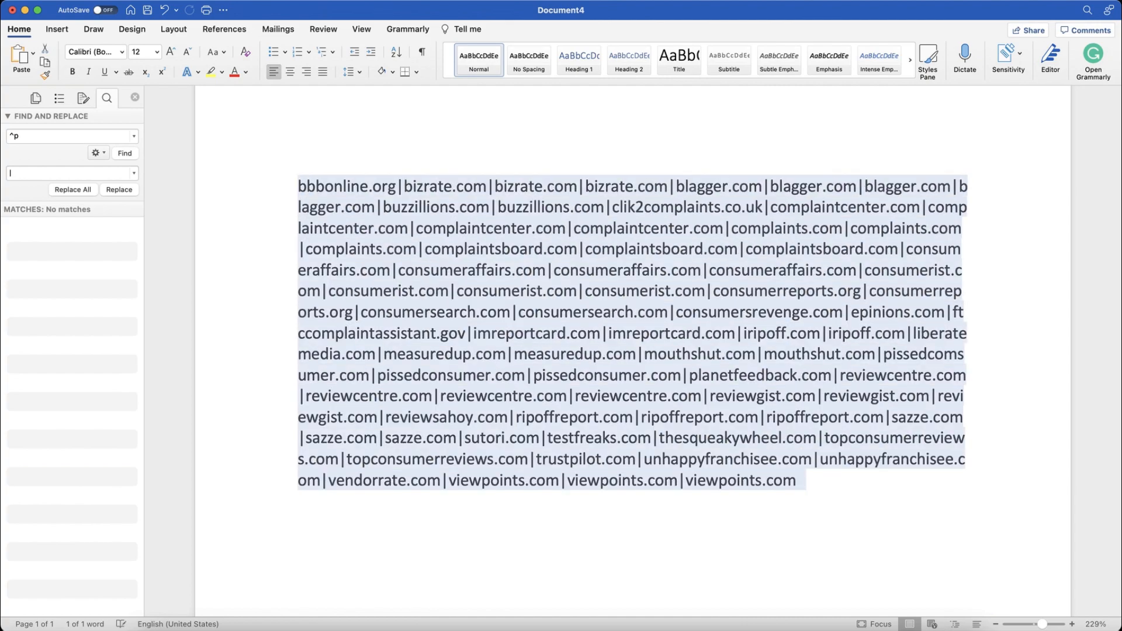
- Replace every period in the site expression with an escaped period (\.) using Find and Replace
{"action": "left_click", "coordinate": [777, 459]}
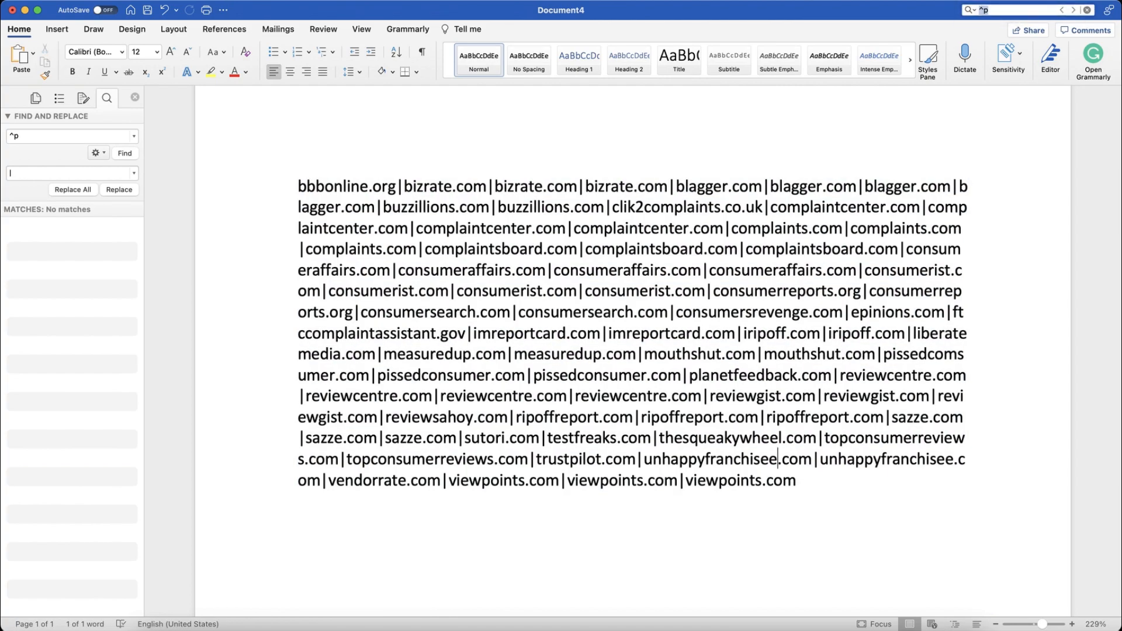
{"action": "key", "text": "Return"}
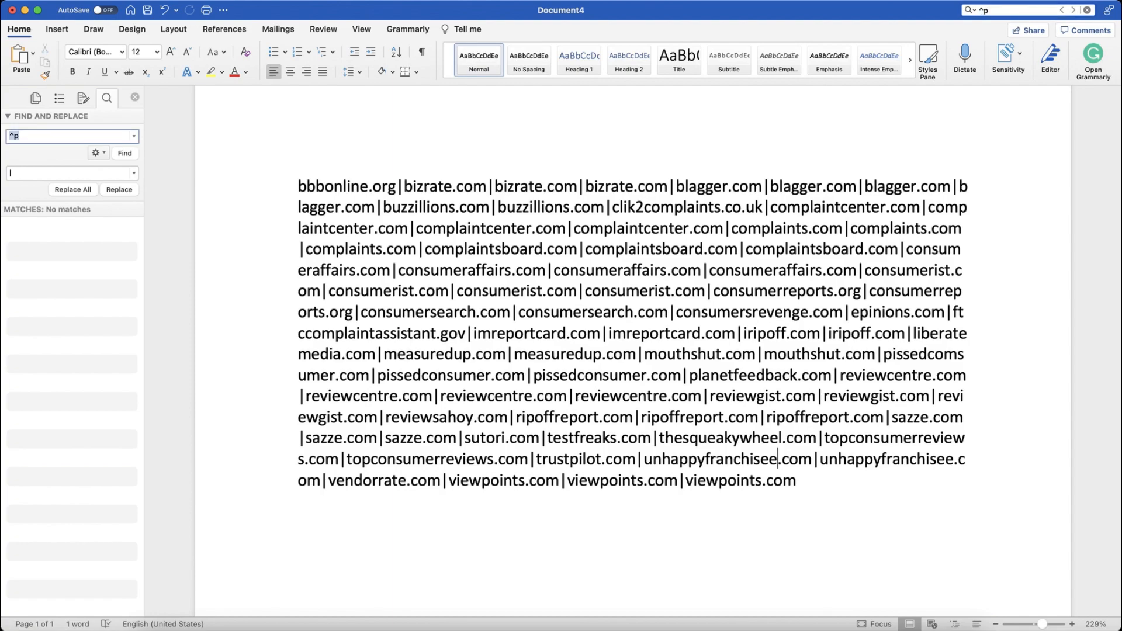
{"action": "key", "text": "BackSpace"}
{"action": "key", "text": "Tab"}
{"action": "left_click", "coordinate": [70, 136]}
{"action": "type", "text": ","}
{"action": "key", "text": "Tab"}
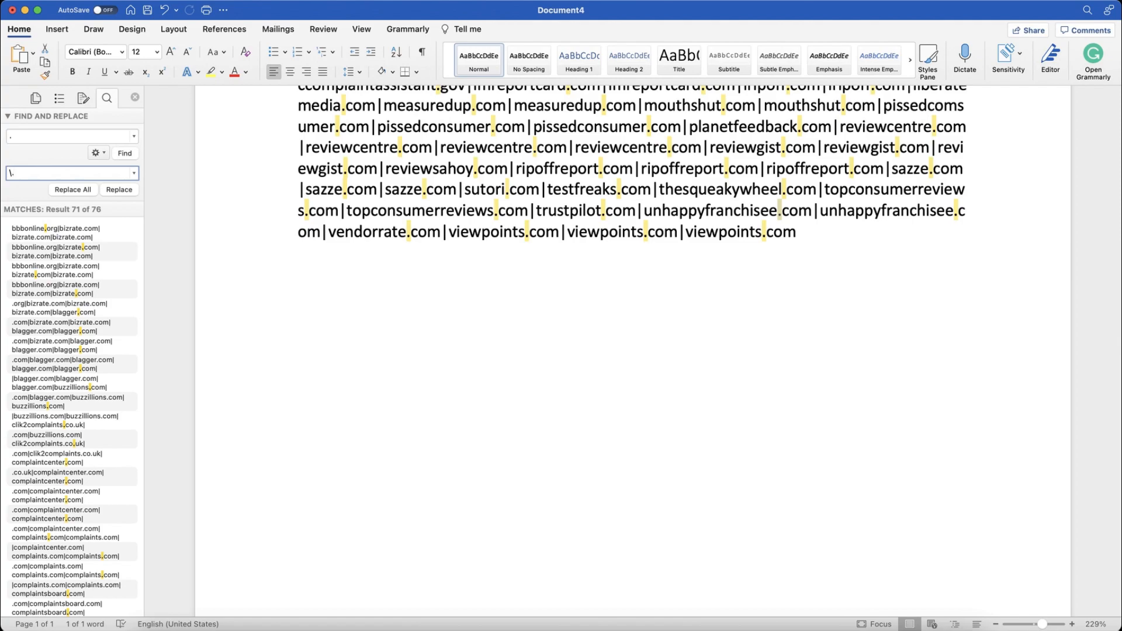
{"action": "key", "text": "Return"}
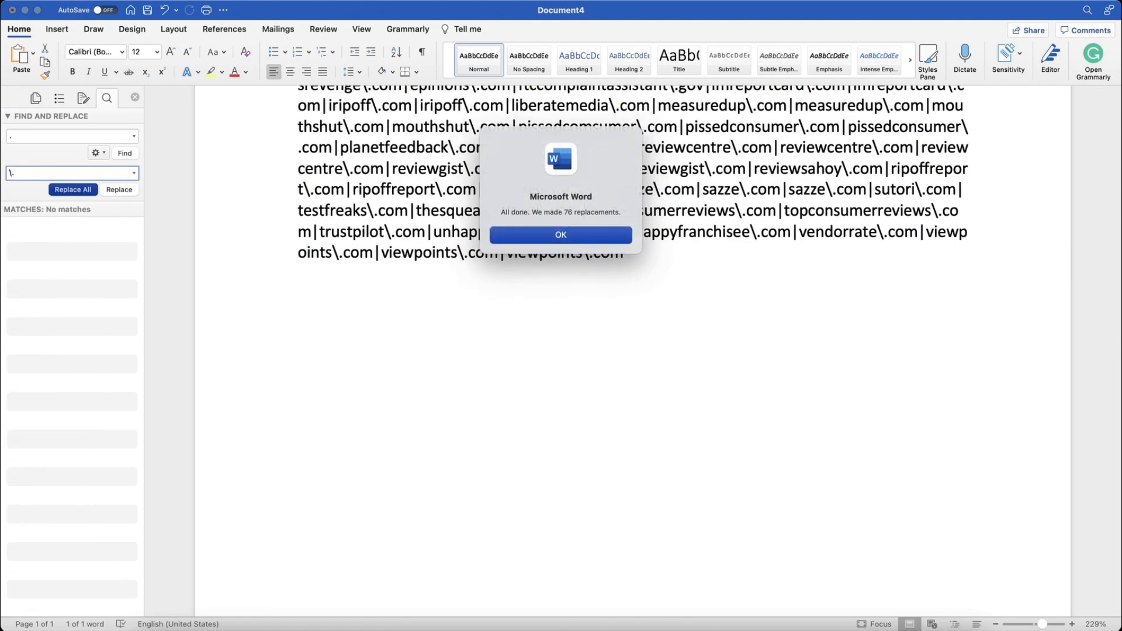
{"action": "key", "text": "Return"}
- Close Find and Replace, copy the whole escaped site expression, and switch to Google Chrome
{"action": "scroll", "coordinate": [633, 269], "scroll_direction": "up", "scroll_amount": 5}
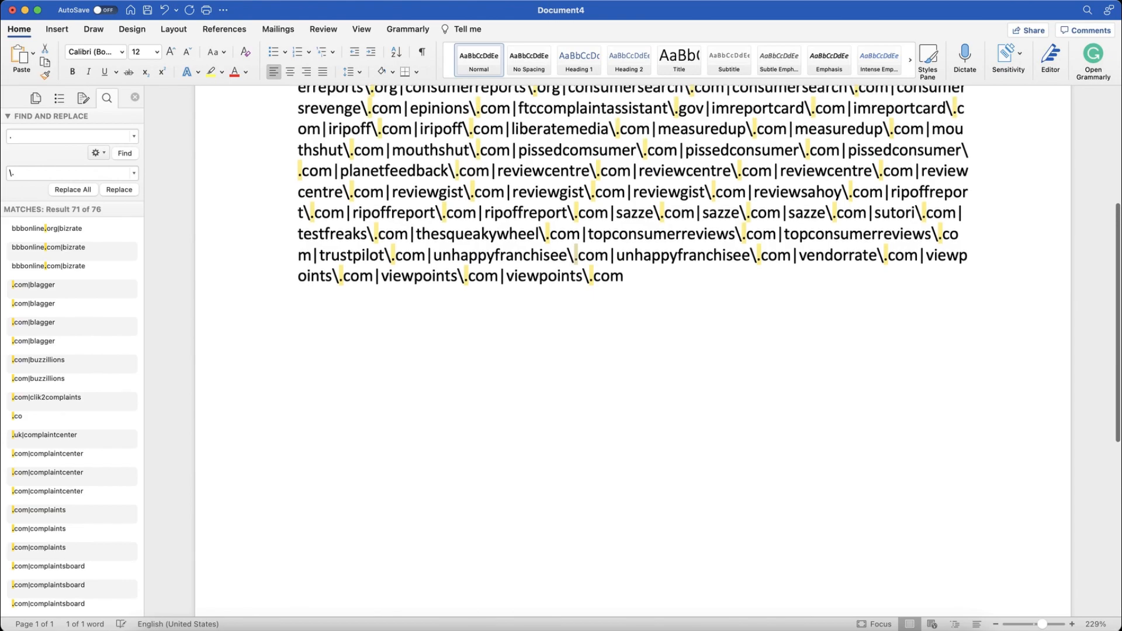
{"action": "scroll", "coordinate": [633, 242], "scroll_direction": "up", "scroll_amount": 2}
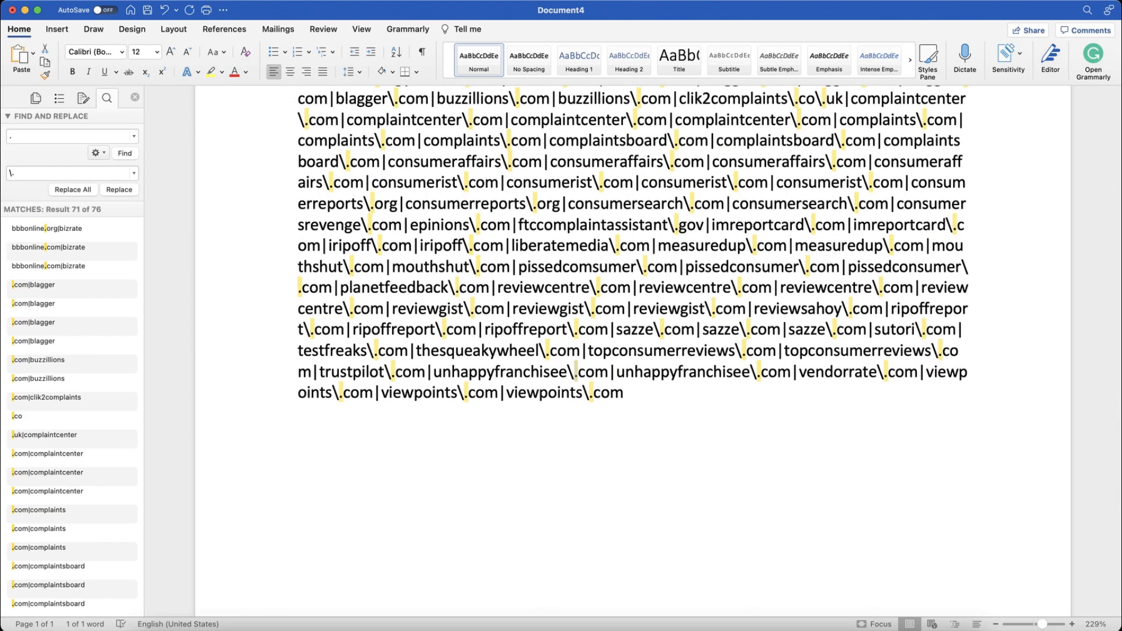
{"action": "left_click", "coordinate": [135, 97]}
{"action": "key", "text": "super+a"}
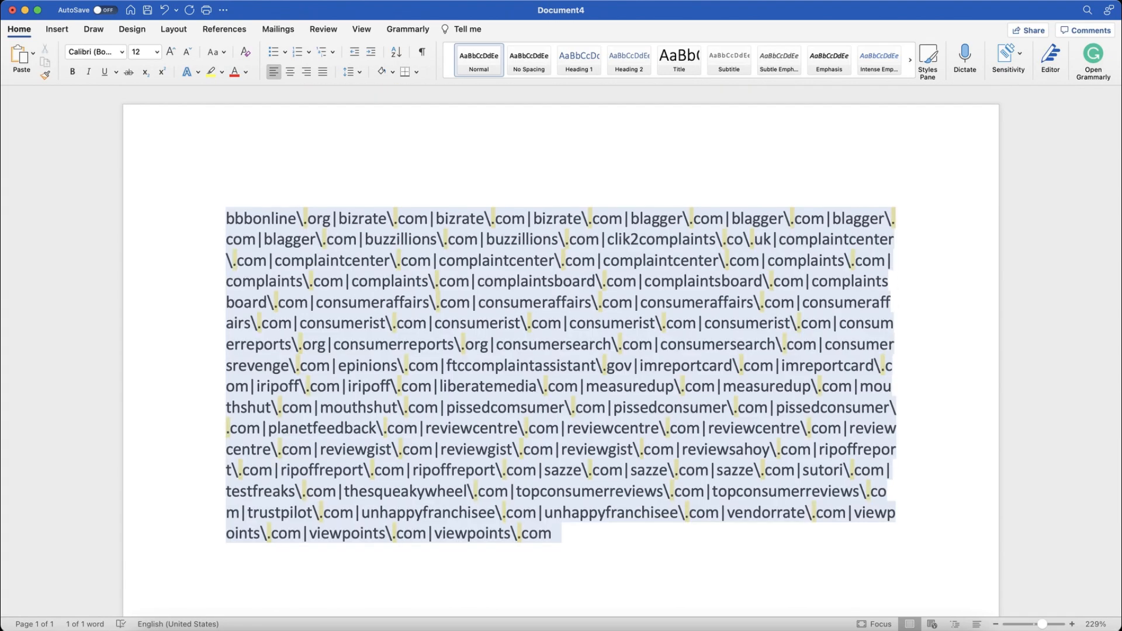
{"action": "key", "text": "super+Tab"}
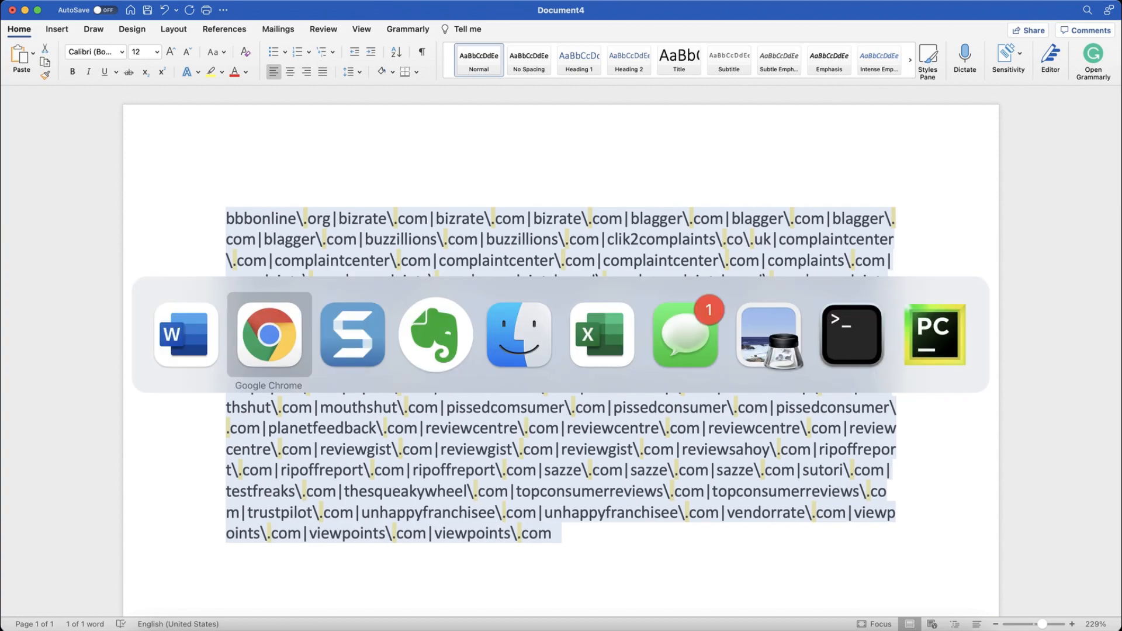
- Replace the regex in the Review channel's Source rule with the copied site expression
{"action": "key", "text": "ctrl+shift+Tab"}
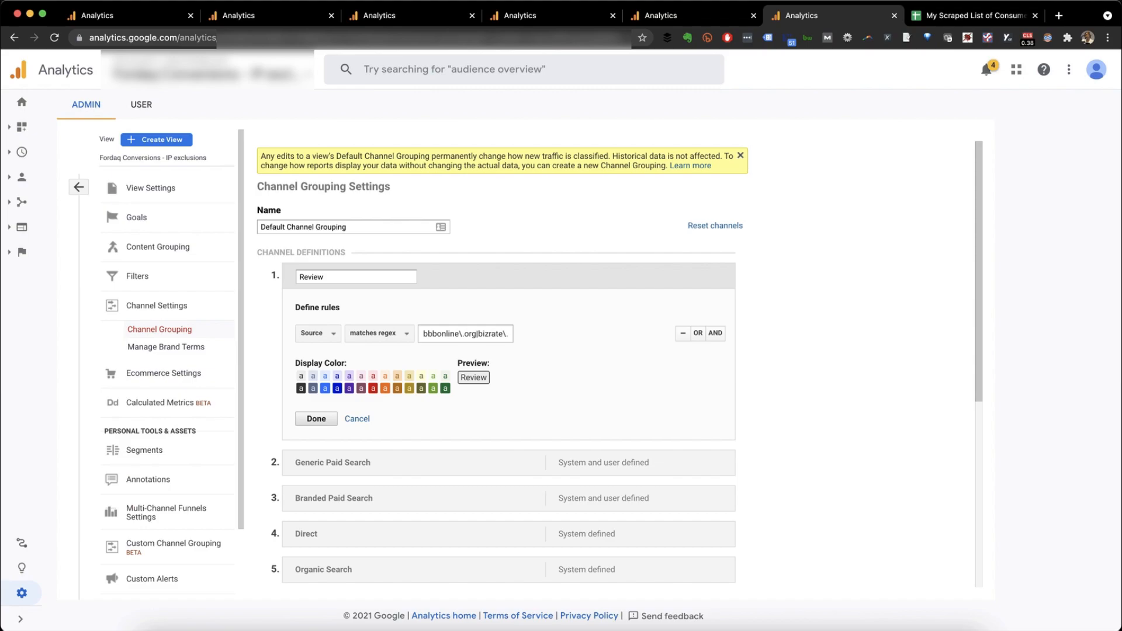
{"action": "triple_click", "coordinate": [459, 334]}
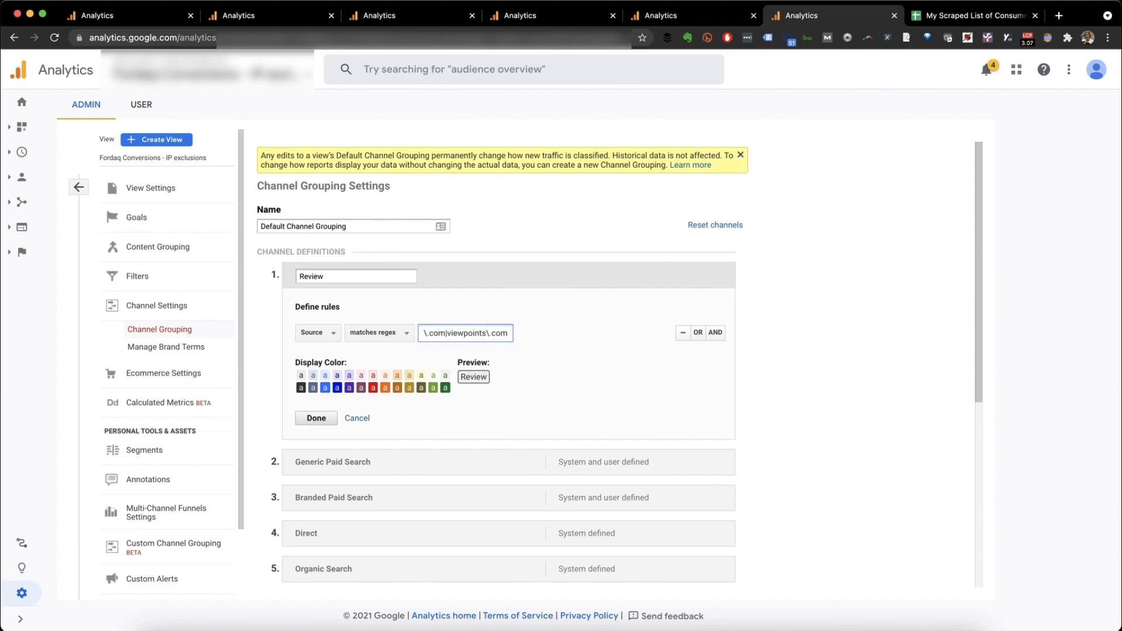
{"action": "triple_click", "coordinate": [437, 333]}
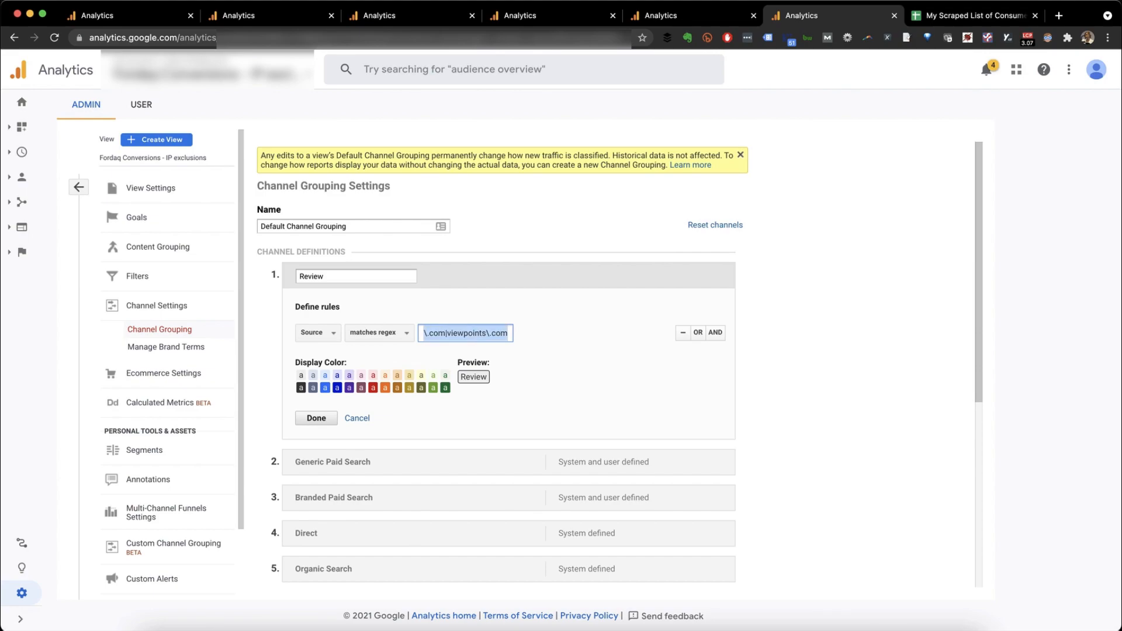
{"action": "key", "text": "super+v"}
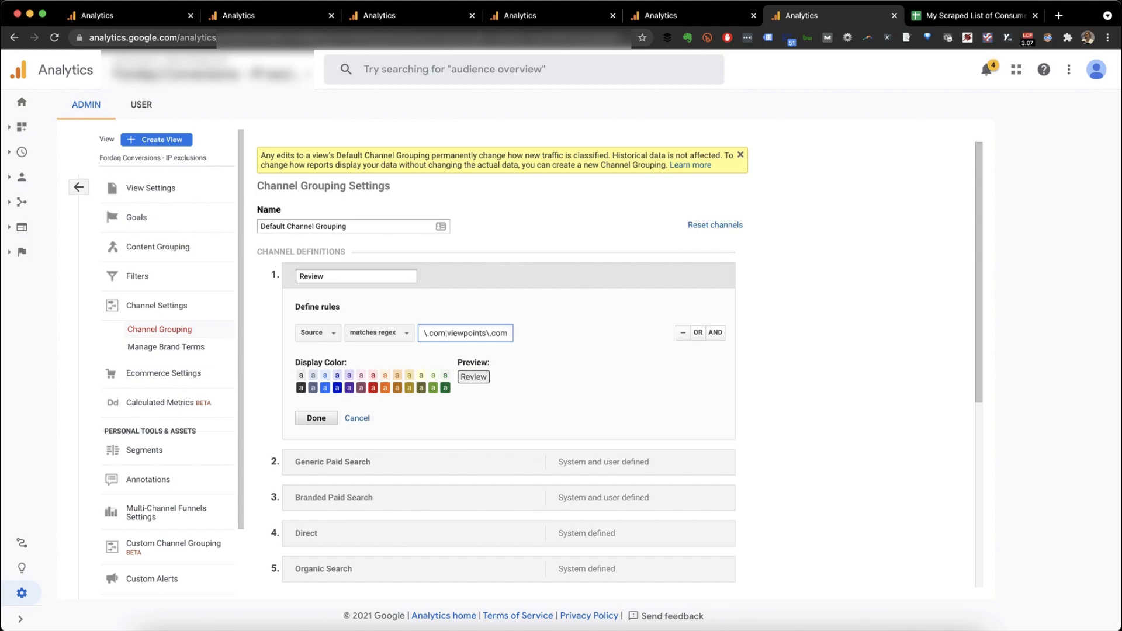
- Cancel the unsaved edits to the Default Channel Grouping and show the actions available for it
{"action": "scroll", "coordinate": [509, 364], "scroll_direction": "down", "scroll_amount": 1}
{"action": "scroll", "coordinate": [509, 364], "scroll_direction": "down", "scroll_amount": 10}
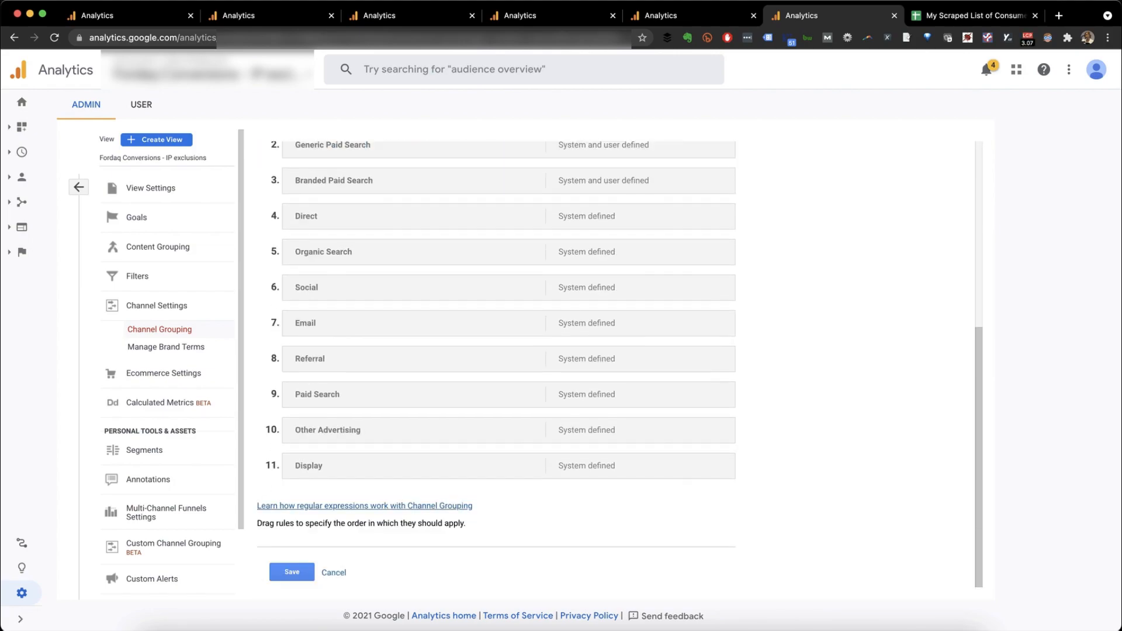
{"action": "scroll", "coordinate": [508, 364], "scroll_direction": "up", "scroll_amount": 10}
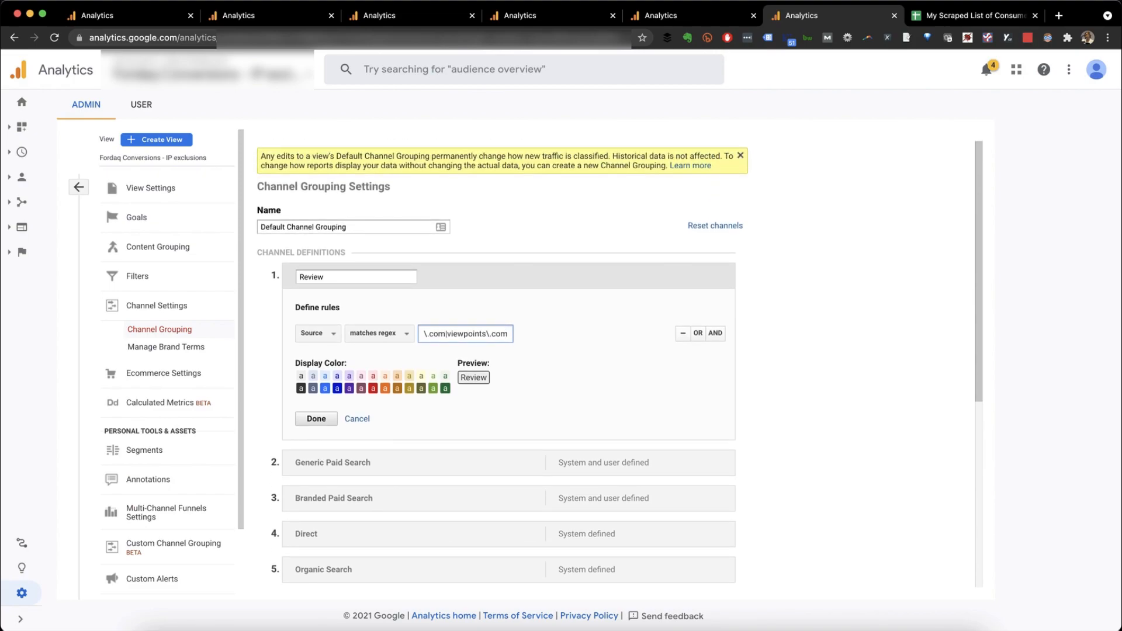
{"action": "scroll", "coordinate": [508, 363], "scroll_direction": "down", "scroll_amount": 1}
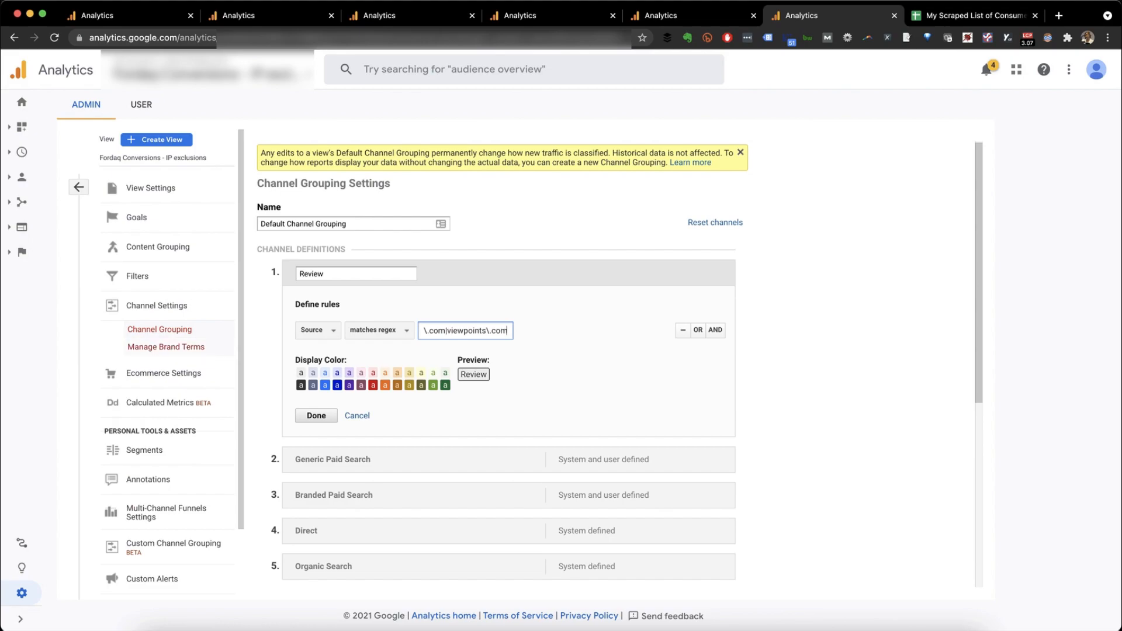
{"action": "scroll", "coordinate": [508, 363], "scroll_direction": "down", "scroll_amount": 5}
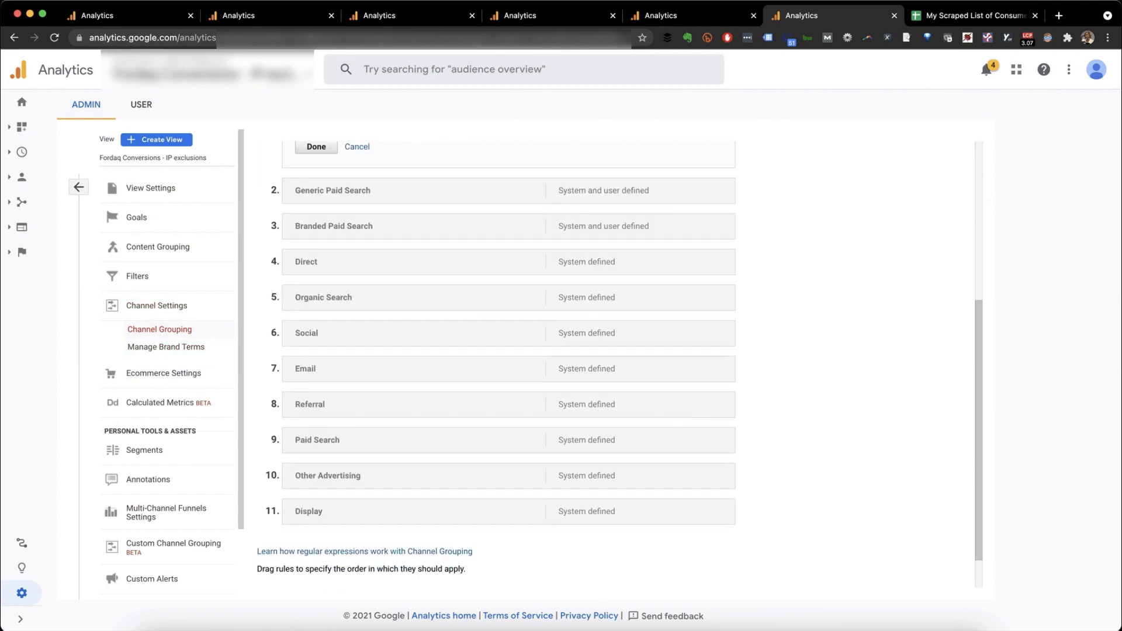
{"action": "scroll", "coordinate": [508, 364], "scroll_direction": "down", "scroll_amount": 1}
{"action": "left_click", "coordinate": [333, 572]}
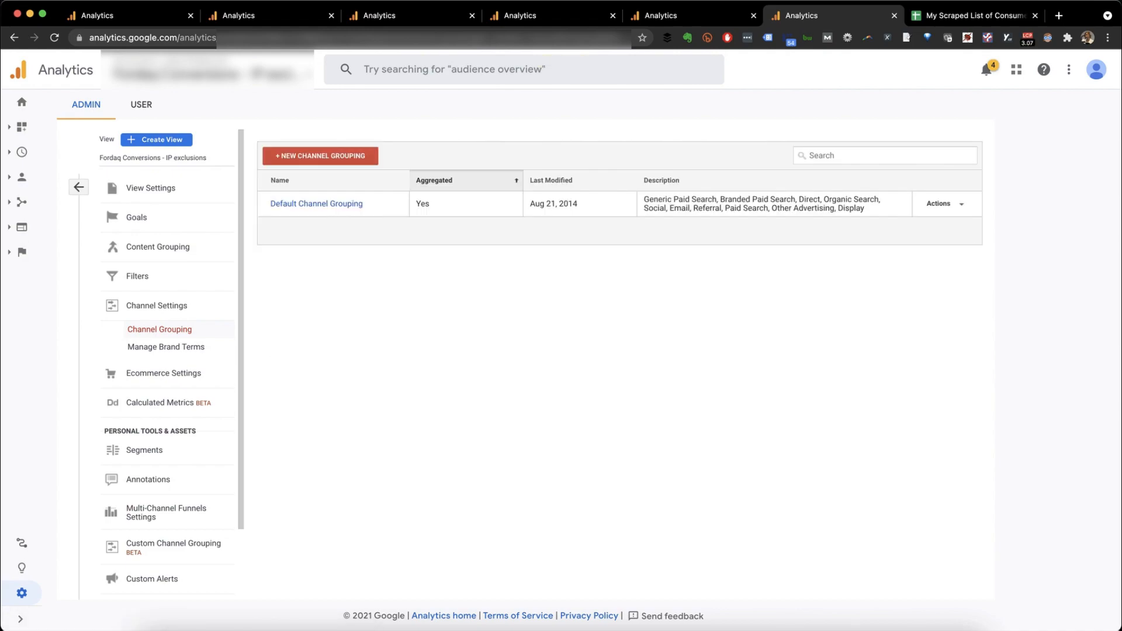
{"action": "left_click", "coordinate": [944, 203]}
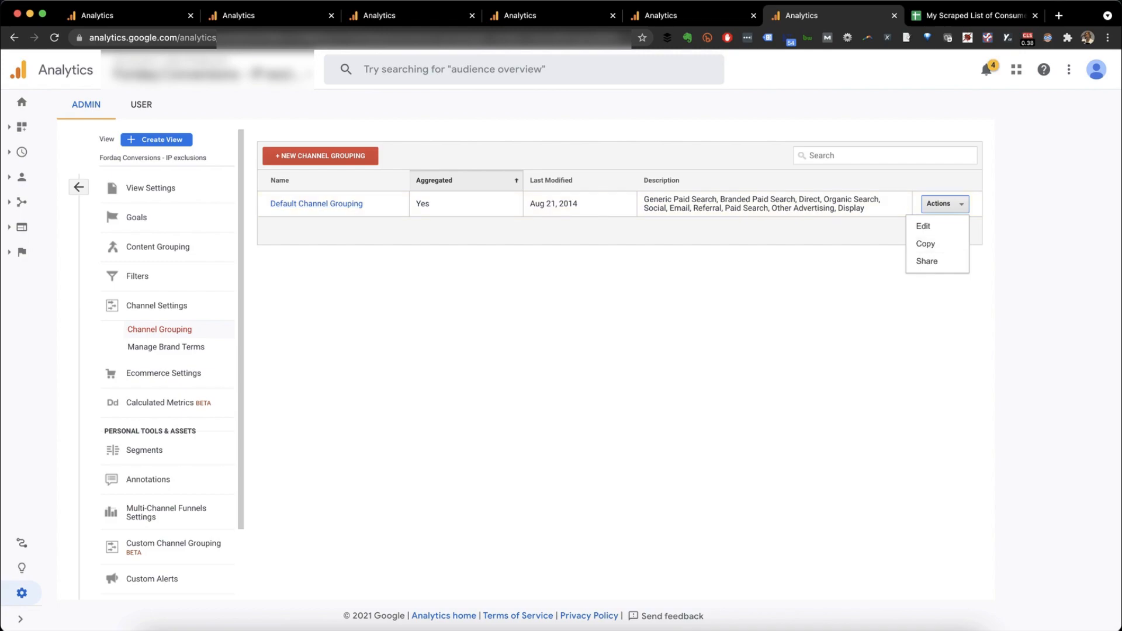
- Open the channel groupings of the Annielytics - Test view, discarding the unsaved content grouping
{"action": "left_click", "coordinate": [257, 15]}
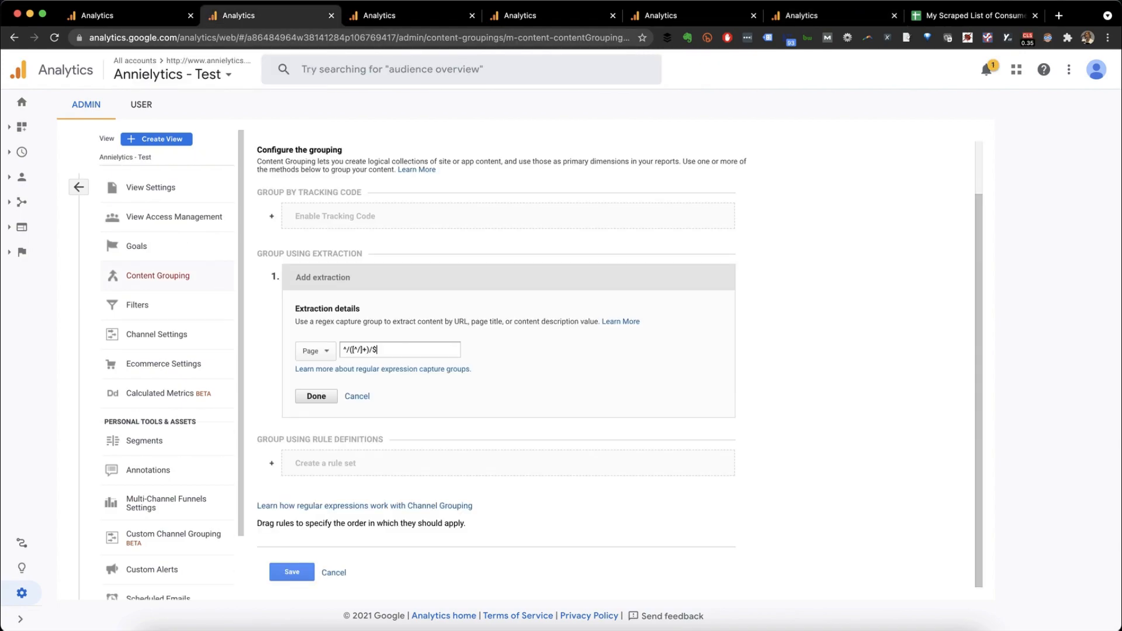
{"action": "scroll", "coordinate": [508, 364], "scroll_direction": "up", "scroll_amount": 1}
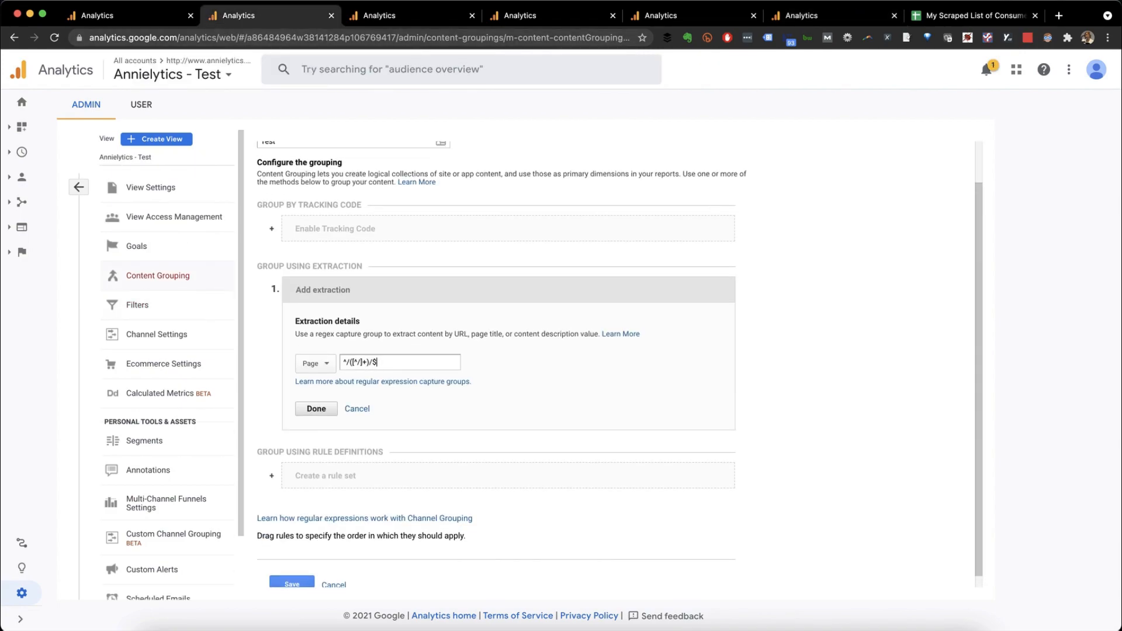
{"action": "left_click", "coordinate": [157, 335]}
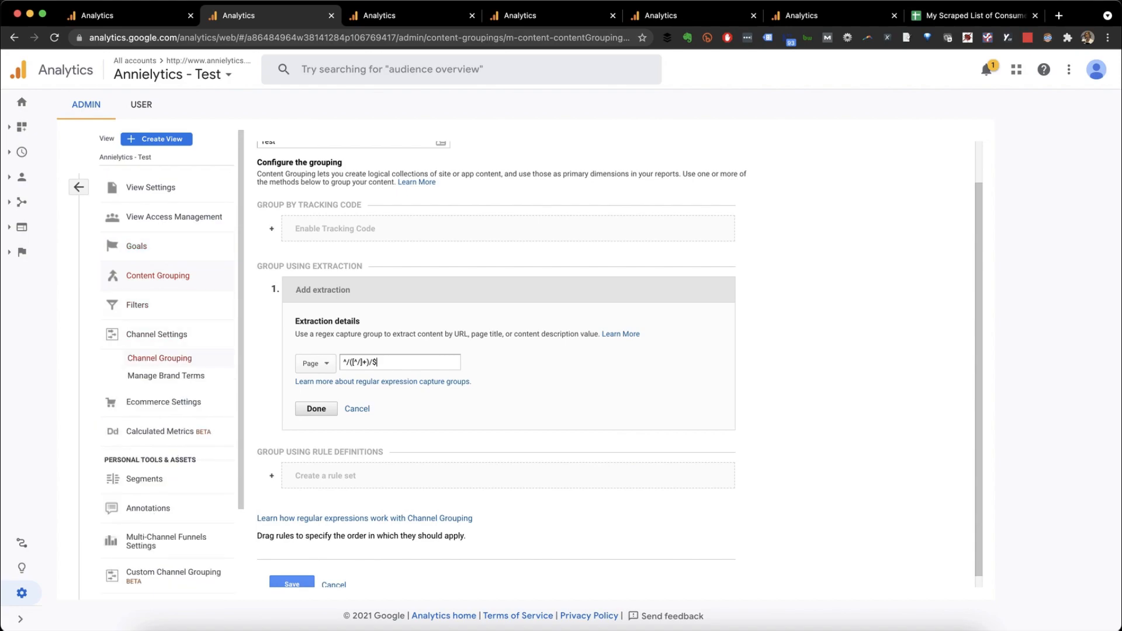
{"action": "left_click", "coordinate": [159, 357]}
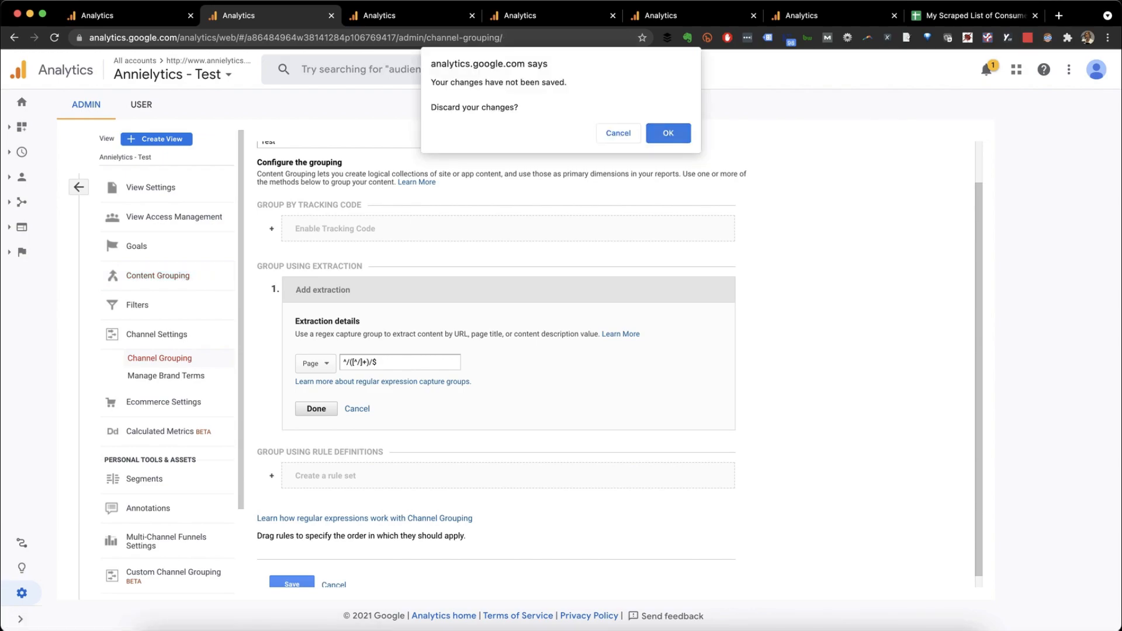
{"action": "key", "text": "Return"}
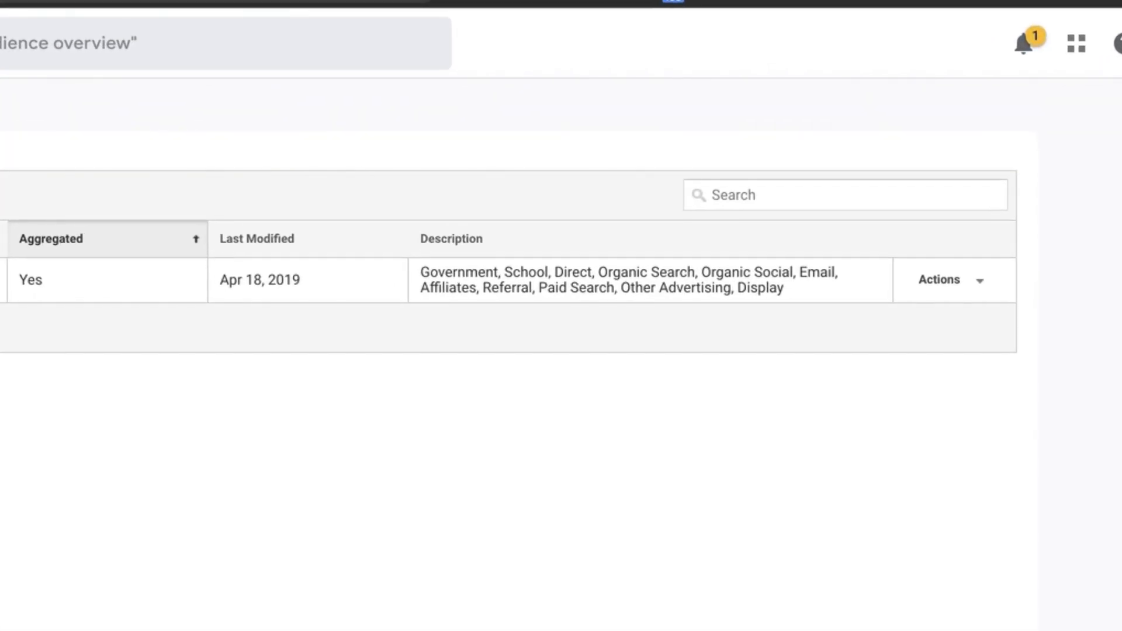
- Make a copy of the Default Channel Grouping and name it Custom Channel Grouping
{"action": "left_click", "coordinate": [951, 280]}
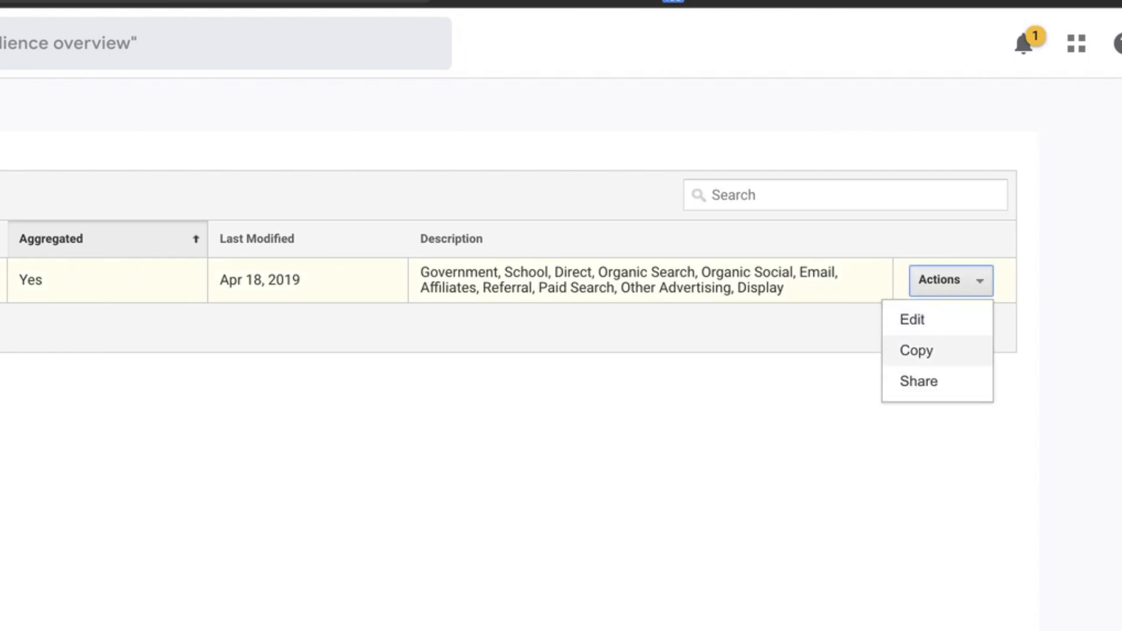
{"action": "left_click", "coordinate": [916, 351]}
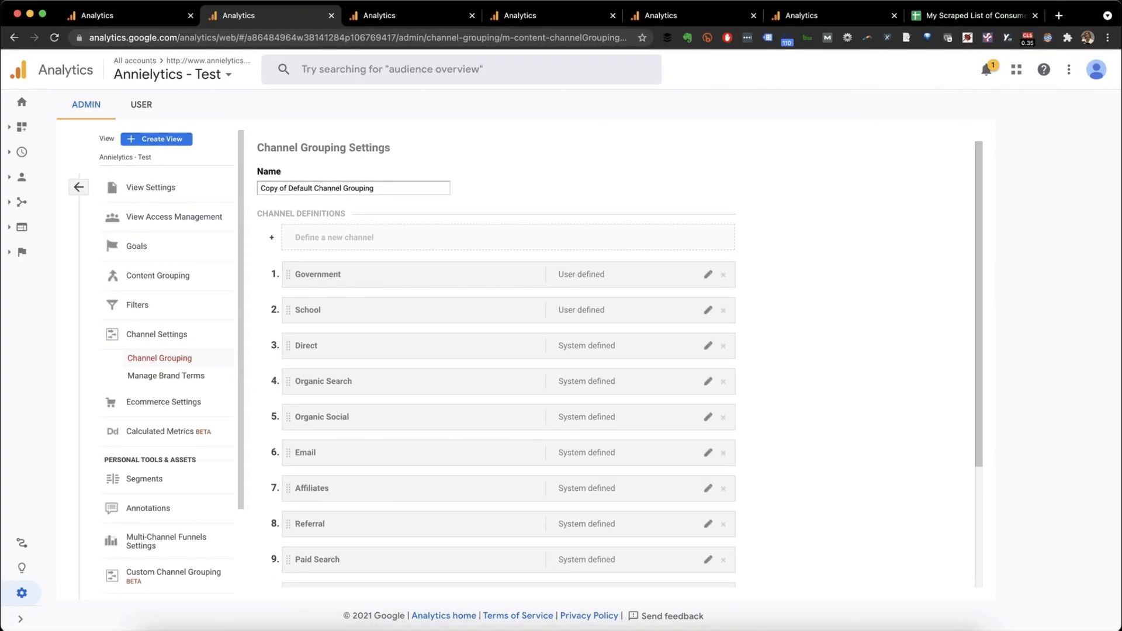
{"action": "left_click_drag", "start_coordinate": [314, 188], "coordinate": [260, 189]}
{"action": "type", "text": "Custom"}
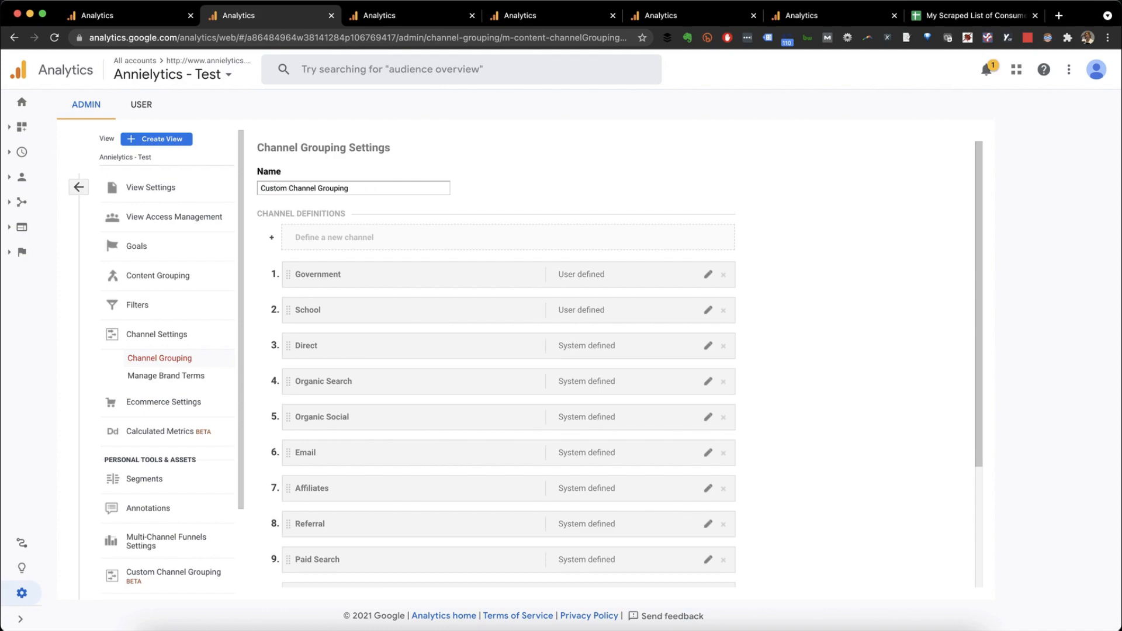
- Define a new channel named Review with a rule on Source using the matches regex condition
{"action": "left_click", "coordinate": [334, 237]}
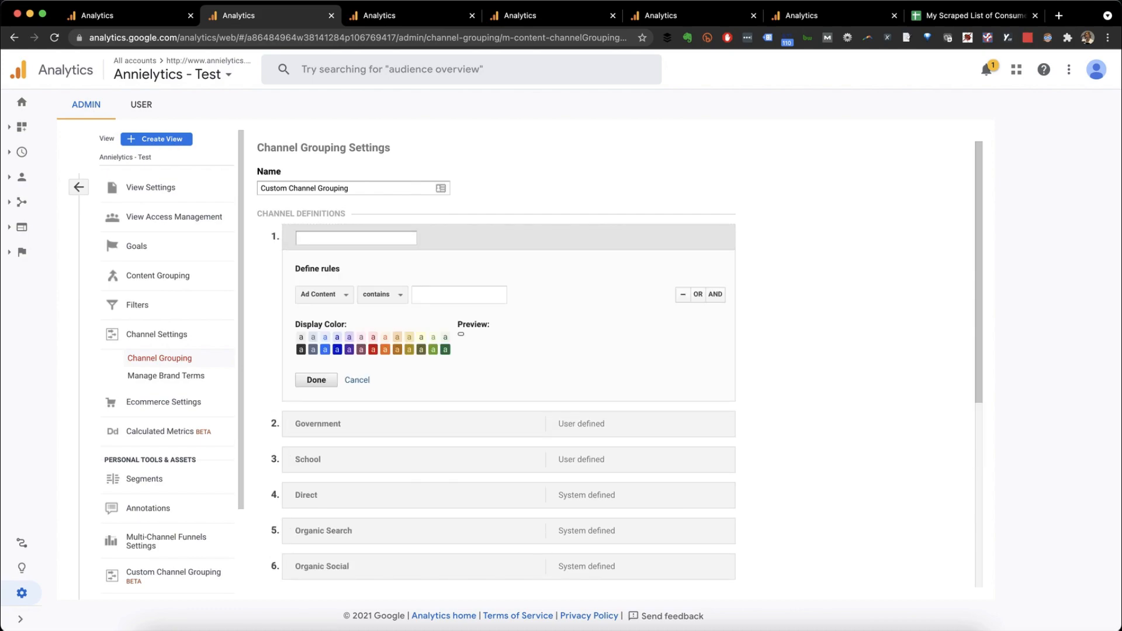
{"action": "type", "text": "Review"}
{"action": "left_click", "coordinate": [323, 294]}
{"action": "type", "text": "s"}
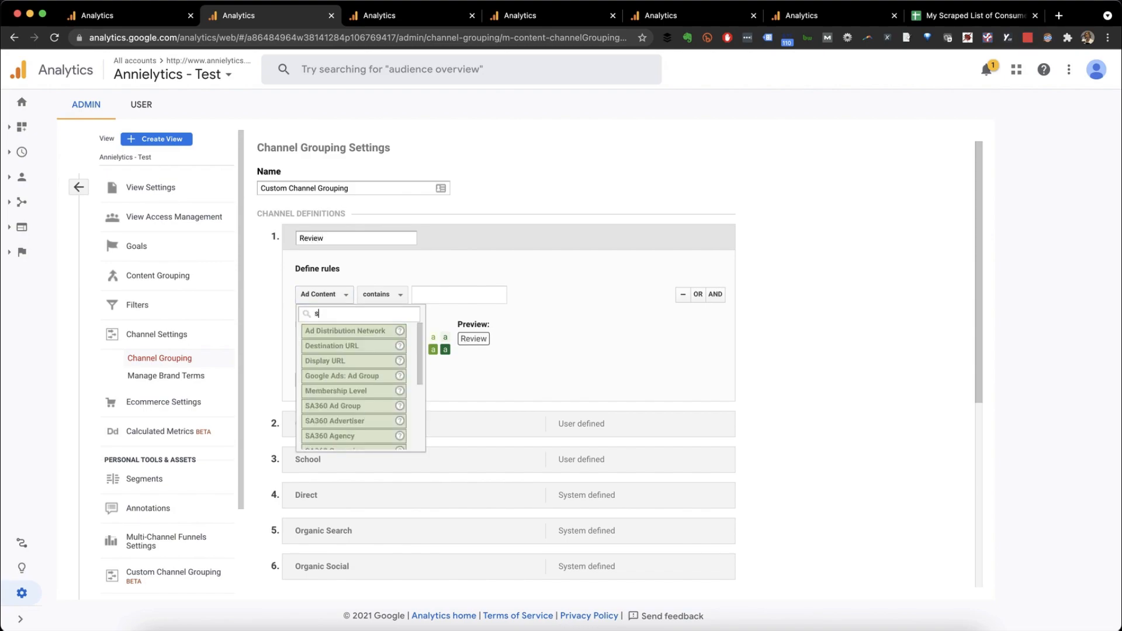
{"action": "type", "text": "our"}
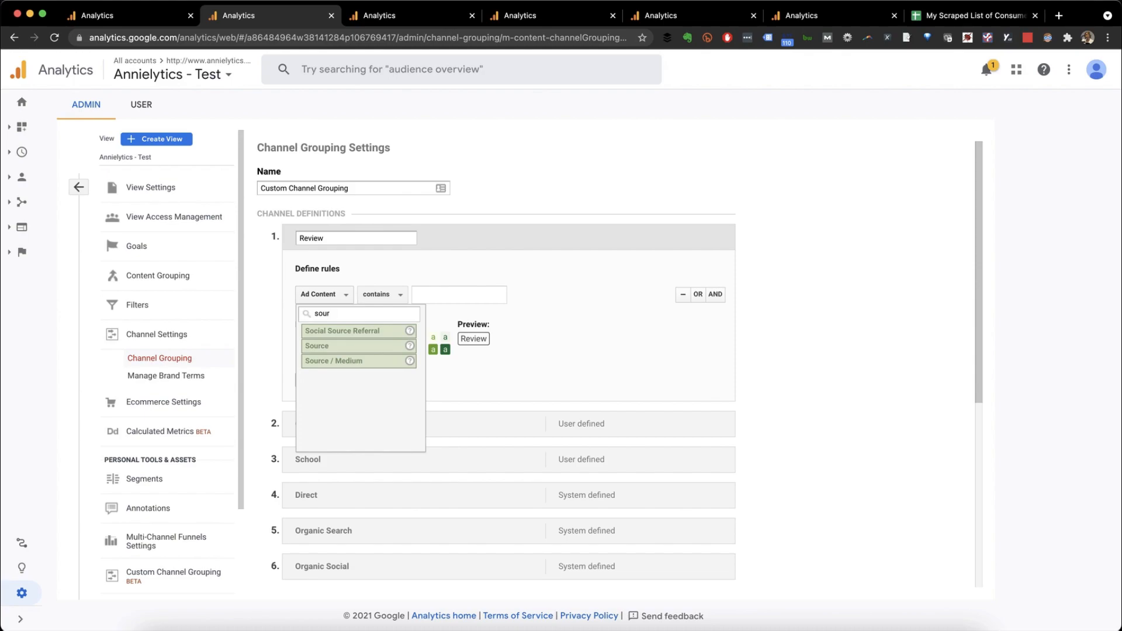
{"action": "left_click", "coordinate": [327, 346]}
{"action": "left_click", "coordinate": [368, 294]}
{"action": "left_click", "coordinate": [374, 388]}
- Paste the copied site expression as the Review rule's regex value and finish the channel definition
{"action": "left_click", "coordinate": [466, 294]}
{"action": "key", "text": "super+v"}
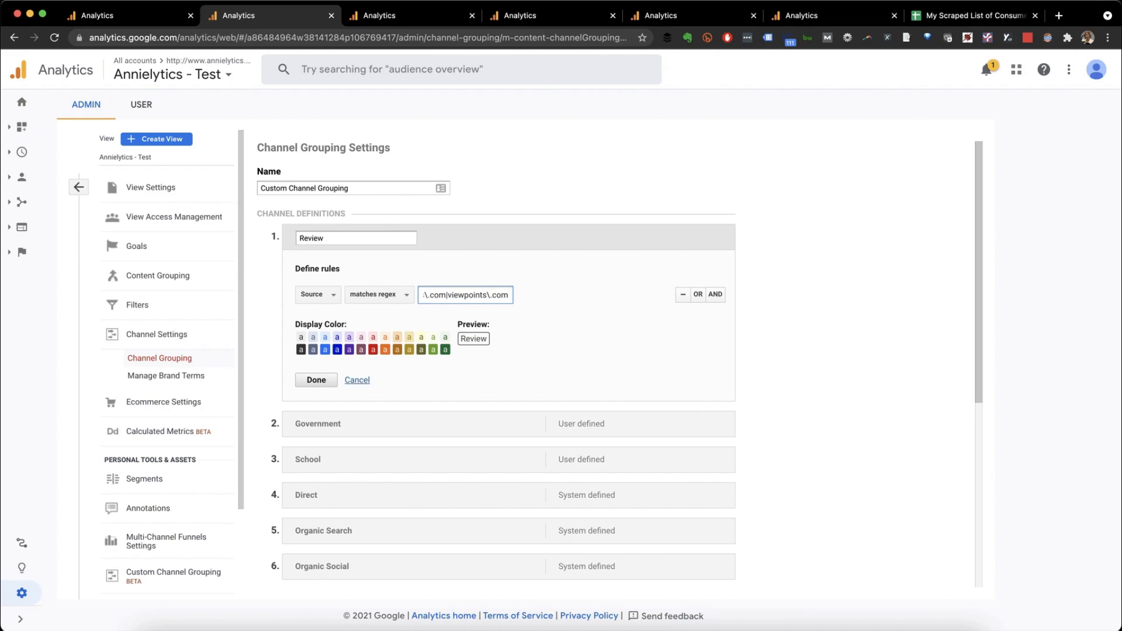
{"action": "left_click", "coordinate": [317, 381]}
{"action": "left_click", "coordinate": [316, 381]}
- Save the Custom Channel Grouping and dismiss the error message
{"action": "scroll", "coordinate": [317, 380], "scroll_direction": "down", "scroll_amount": 2}
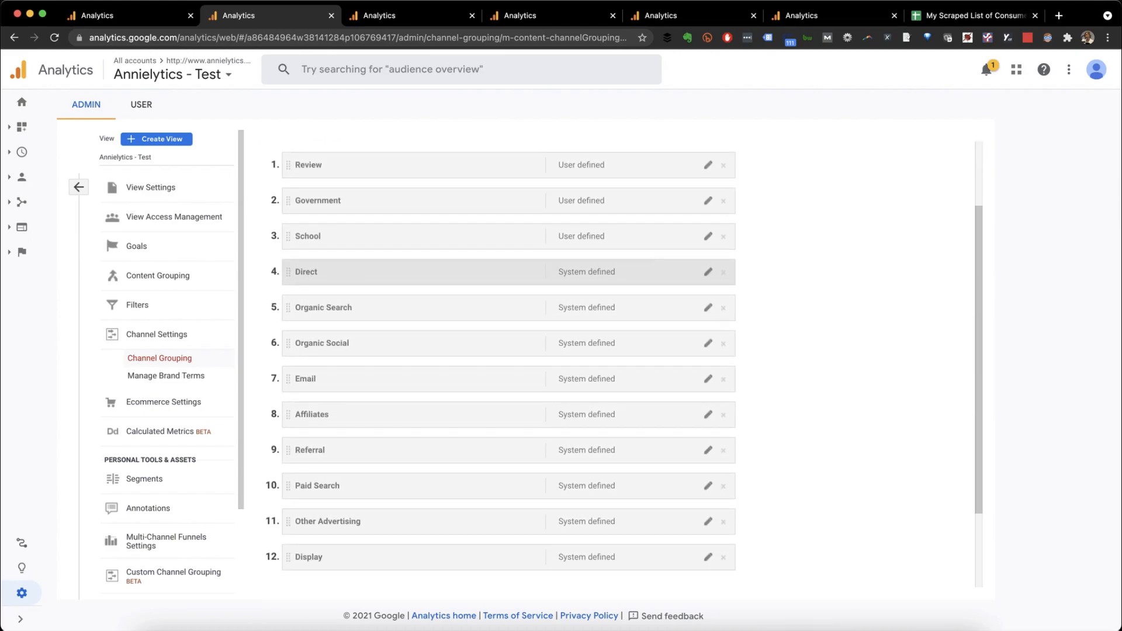
{"action": "scroll", "coordinate": [316, 389], "scroll_direction": "down", "scroll_amount": 2}
{"action": "left_click", "coordinate": [291, 572]}
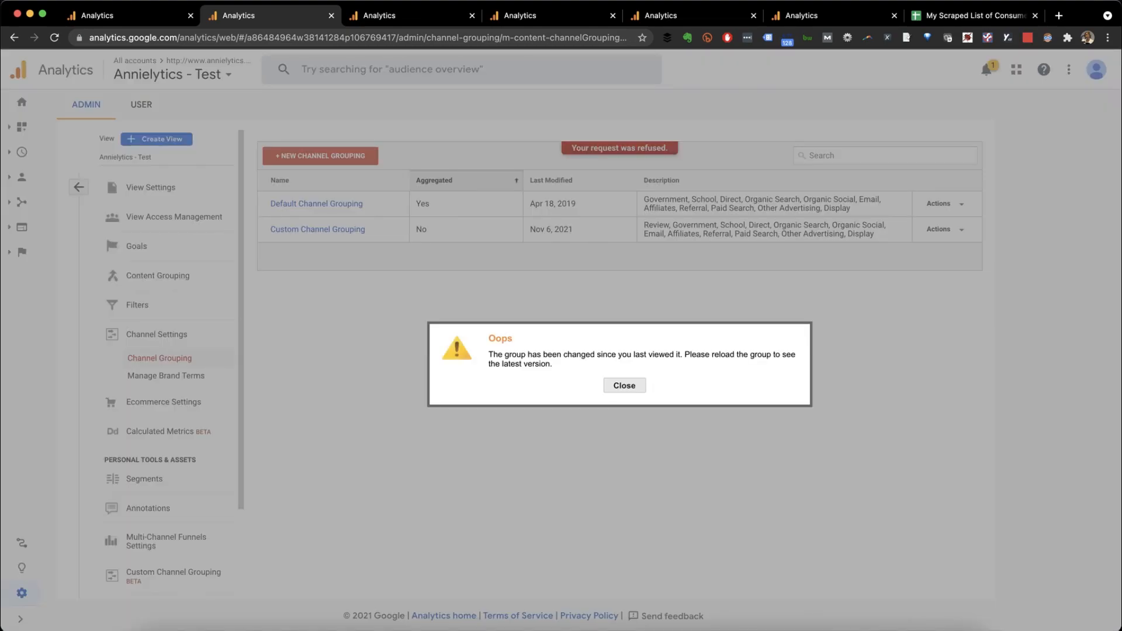
{"action": "left_click", "coordinate": [624, 386]}
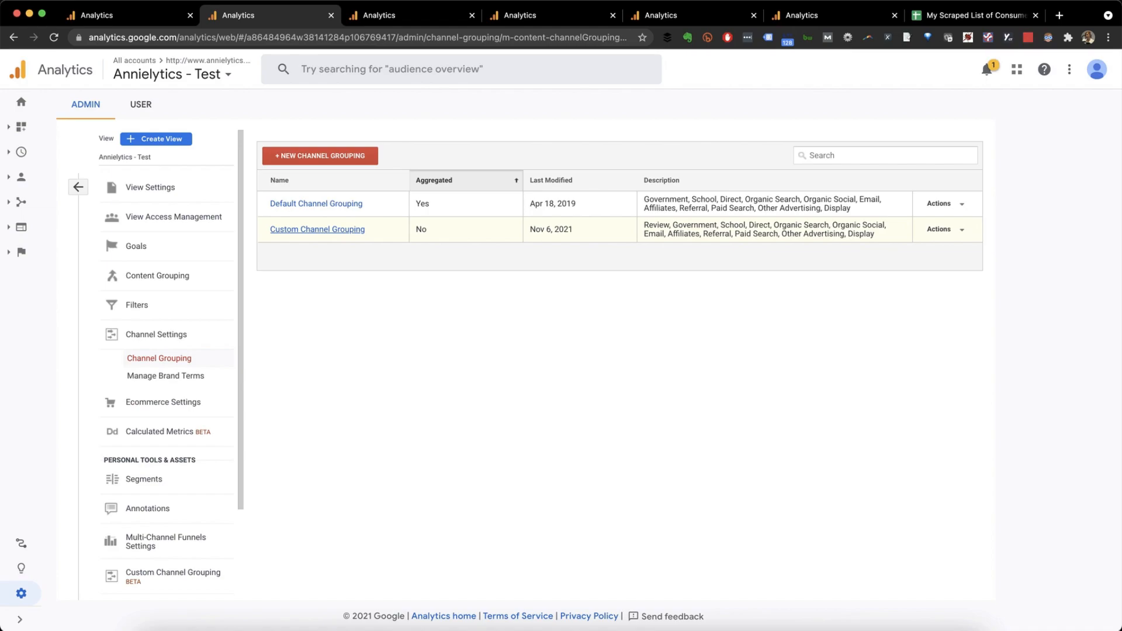
- Switch to the browser tab with the Referrals report
{"action": "key", "text": "super+4"}
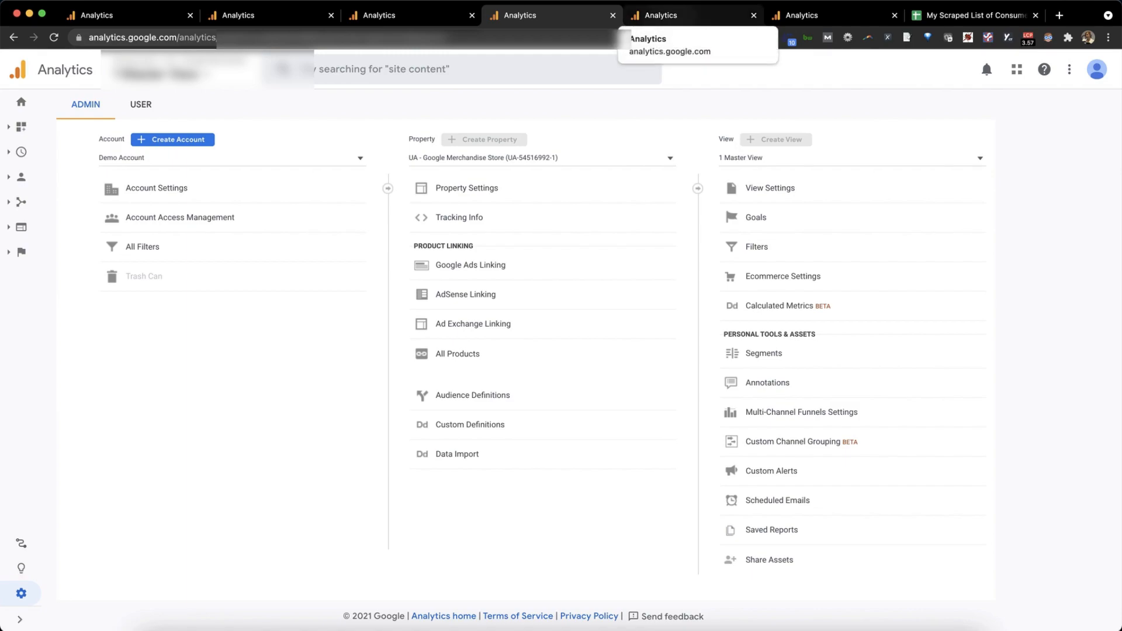
{"action": "key", "text": "super+5"}
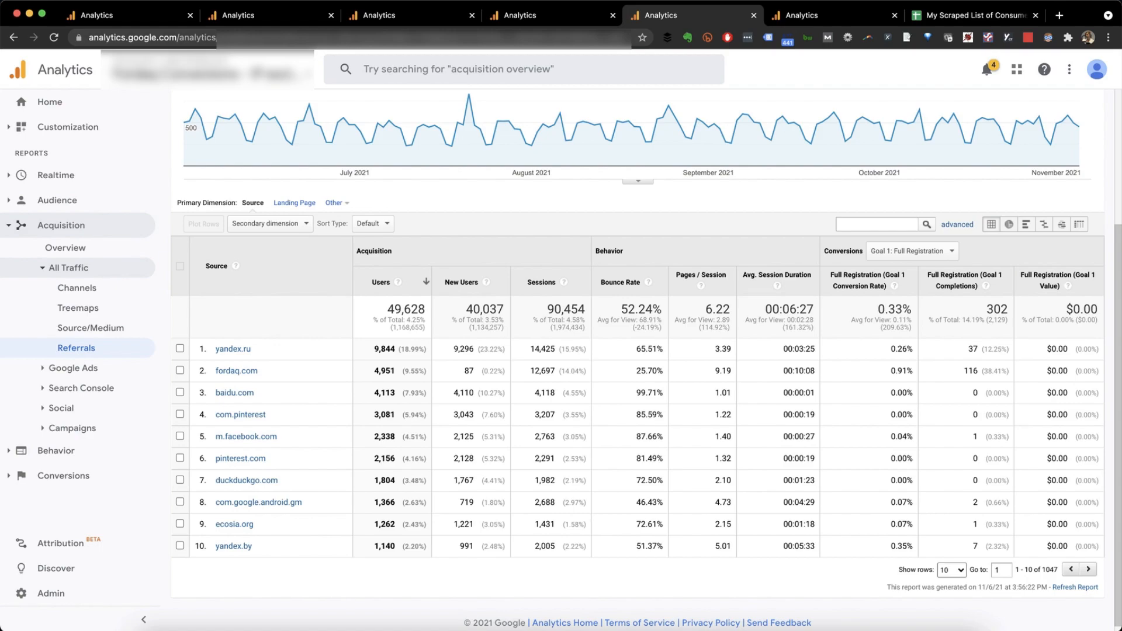
- In the Channel Grouping tab, edit the Default Channel Grouping and add an OR rule to its Organic Search channel
{"action": "key", "text": "ctrl+Tab"}
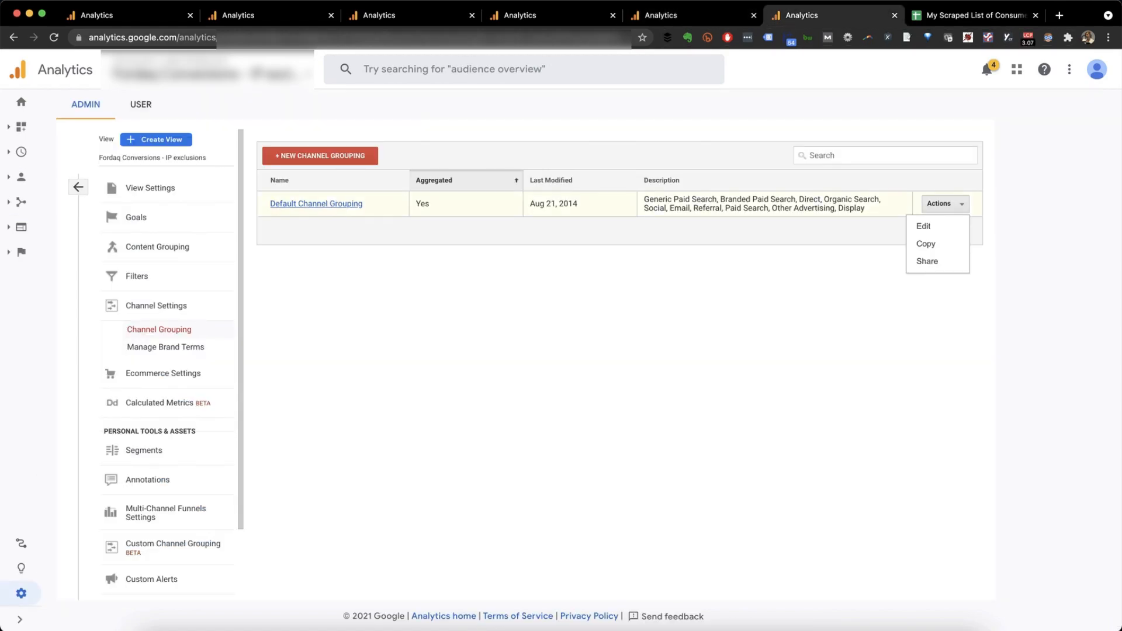
{"action": "left_click", "coordinate": [924, 226]}
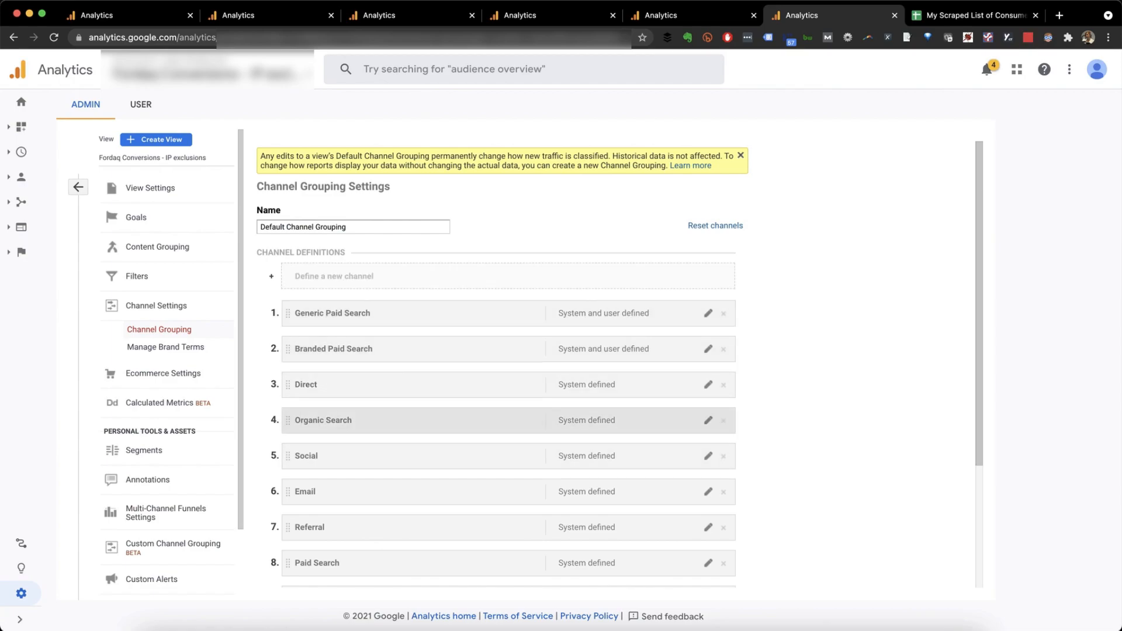
{"action": "left_click", "coordinate": [708, 420]}
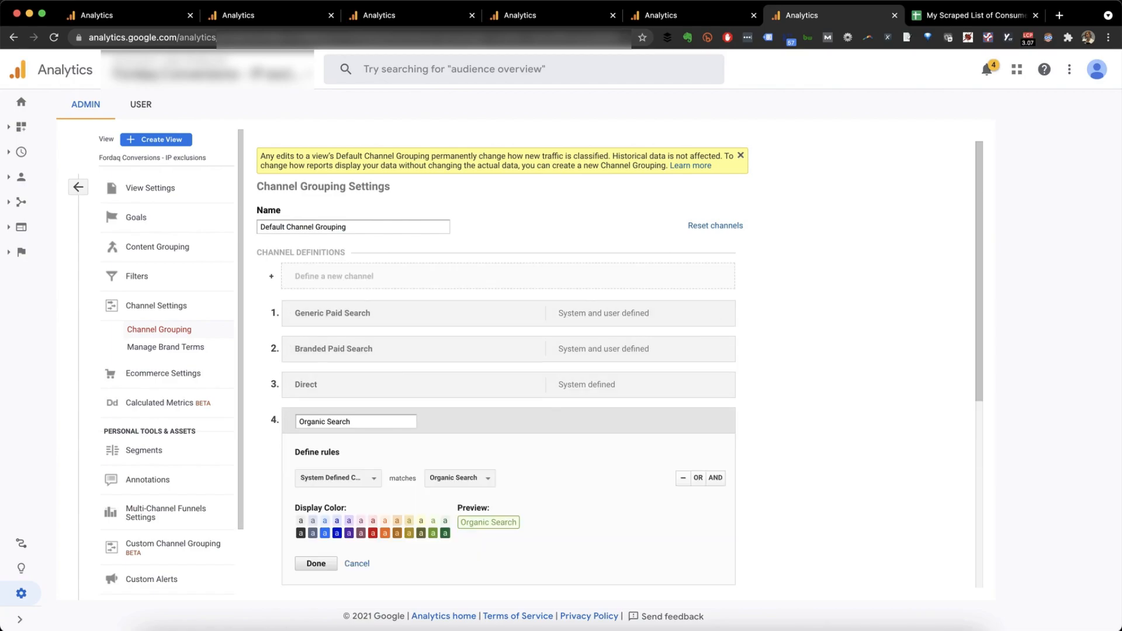
{"action": "left_click", "coordinate": [698, 477]}
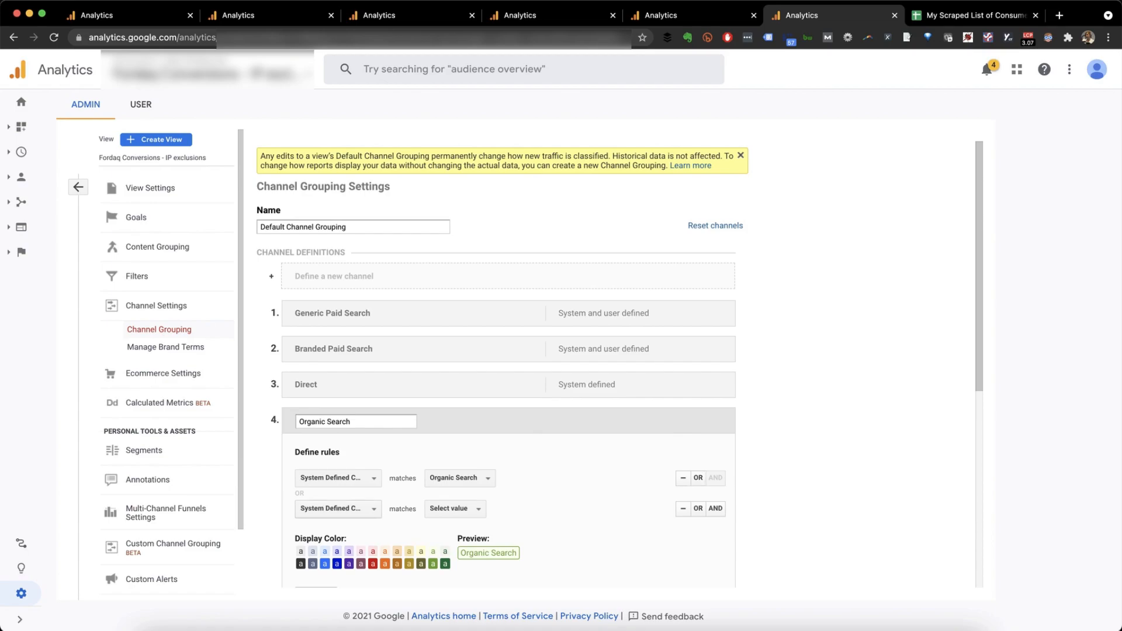
- Define the added Organic Search rule as Source matches regex duckduckgo.com|ecosia
{"action": "left_click", "coordinate": [338, 508]}
{"action": "left_click", "coordinate": [346, 490]}
{"action": "left_click", "coordinate": [338, 507]}
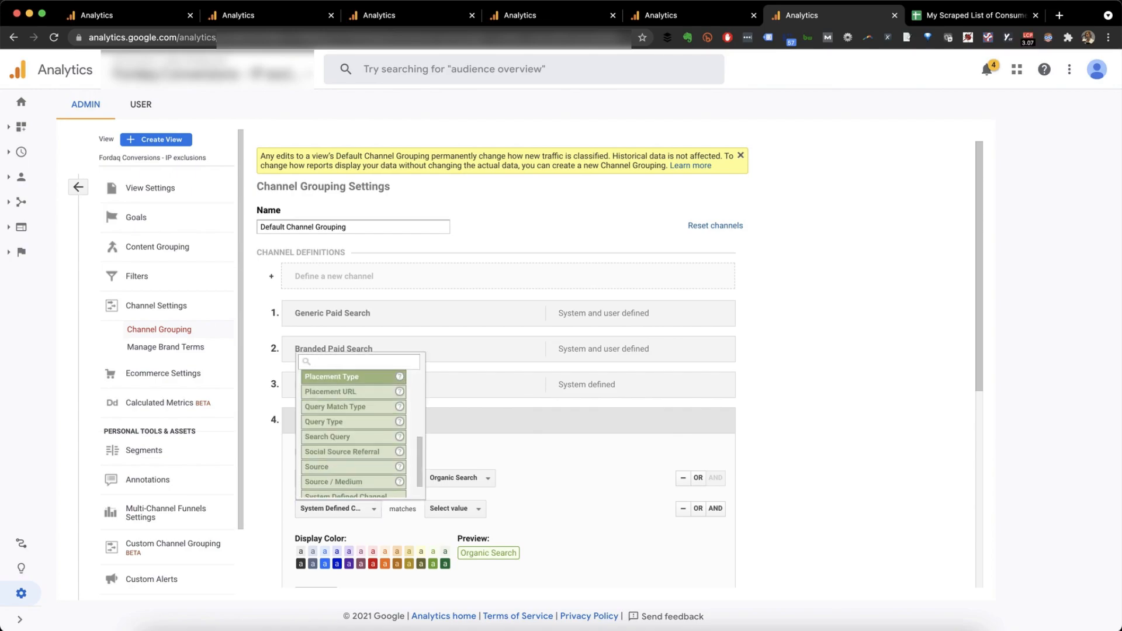
{"action": "type", "text": "sour"}
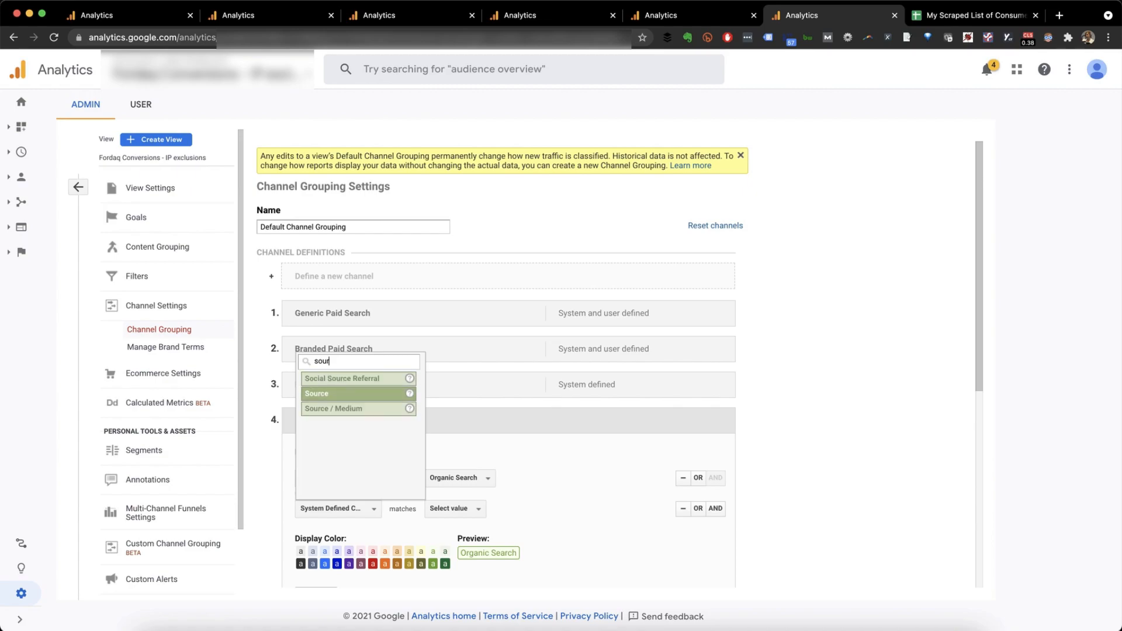
{"action": "left_click", "coordinate": [327, 393]}
{"action": "left_click", "coordinate": [380, 508]}
{"action": "left_click", "coordinate": [387, 430]}
{"action": "type", "text": "du"}
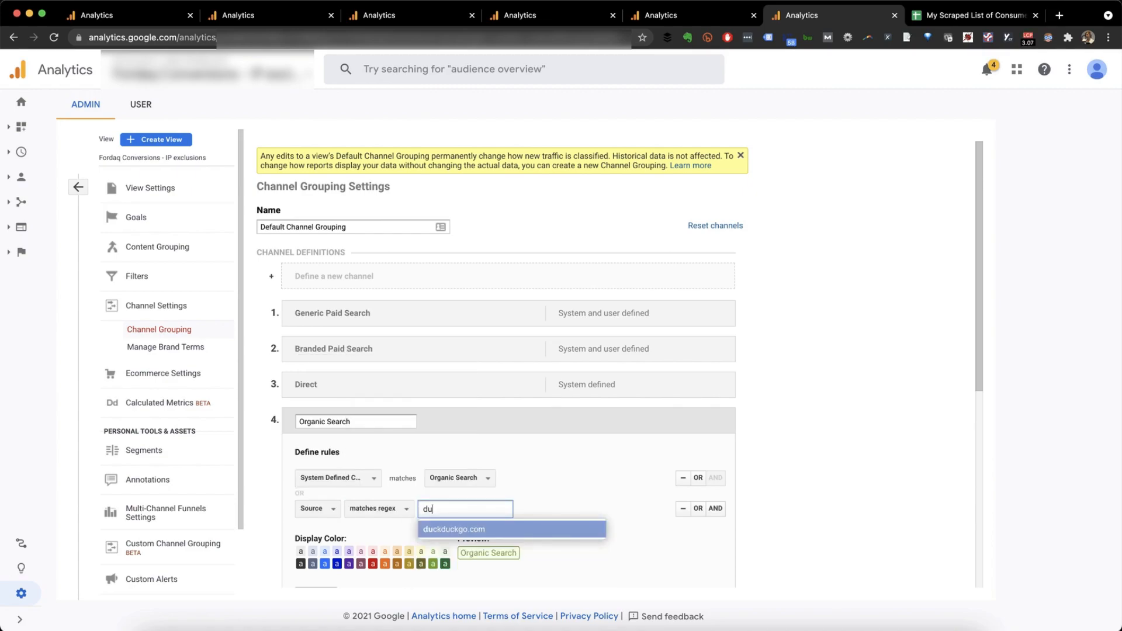
{"action": "key", "text": "Return"}
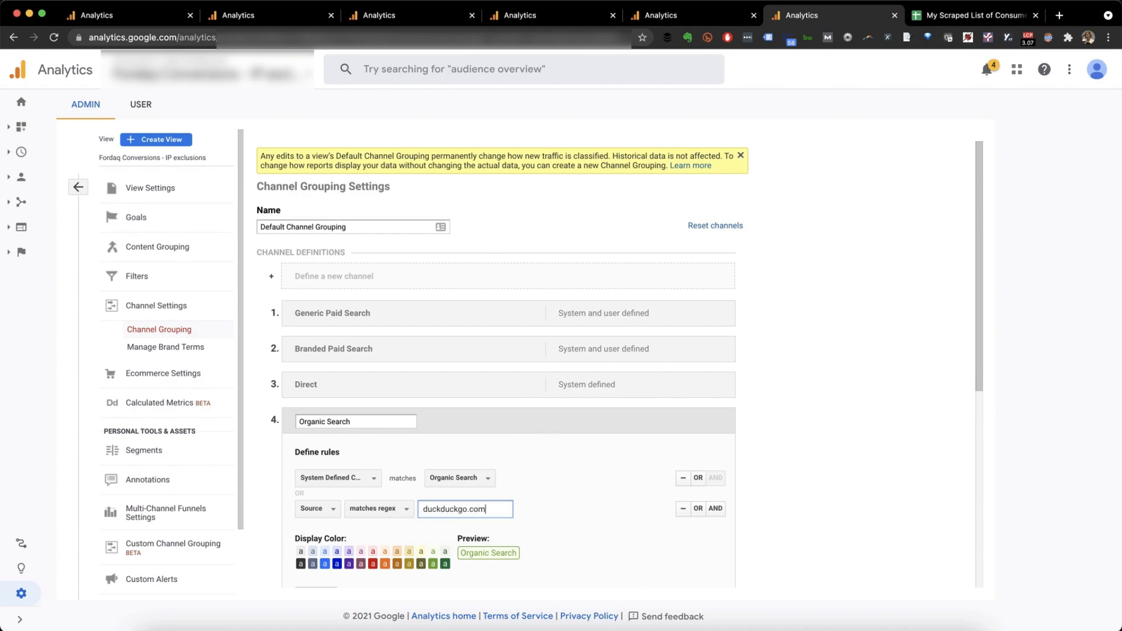
{"action": "type", "text": "|ecosia"}
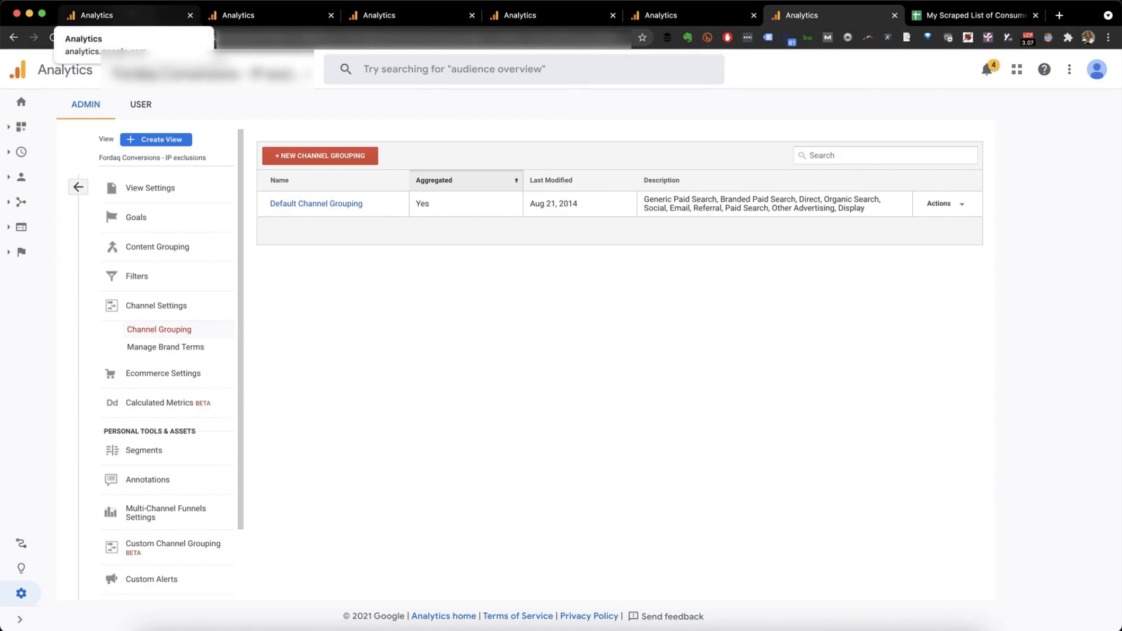
- Switch to the browser tab with the Pages report and open the Audience In-Market Segments report under Interests
{"action": "left_click", "coordinate": [117, 15]}
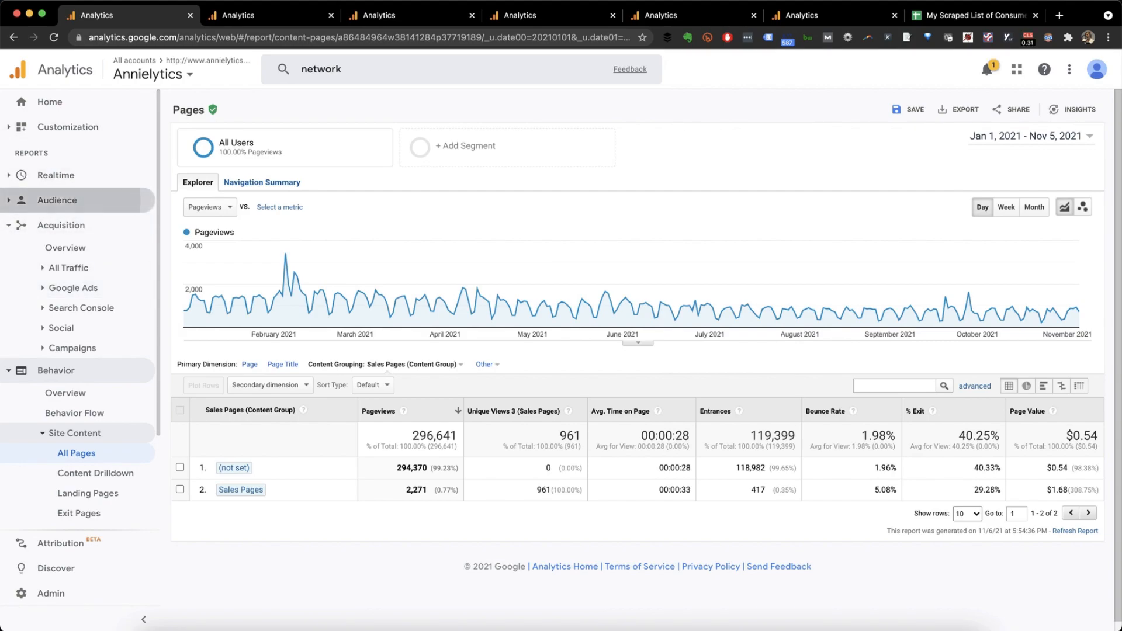
{"action": "left_click", "coordinate": [57, 200]}
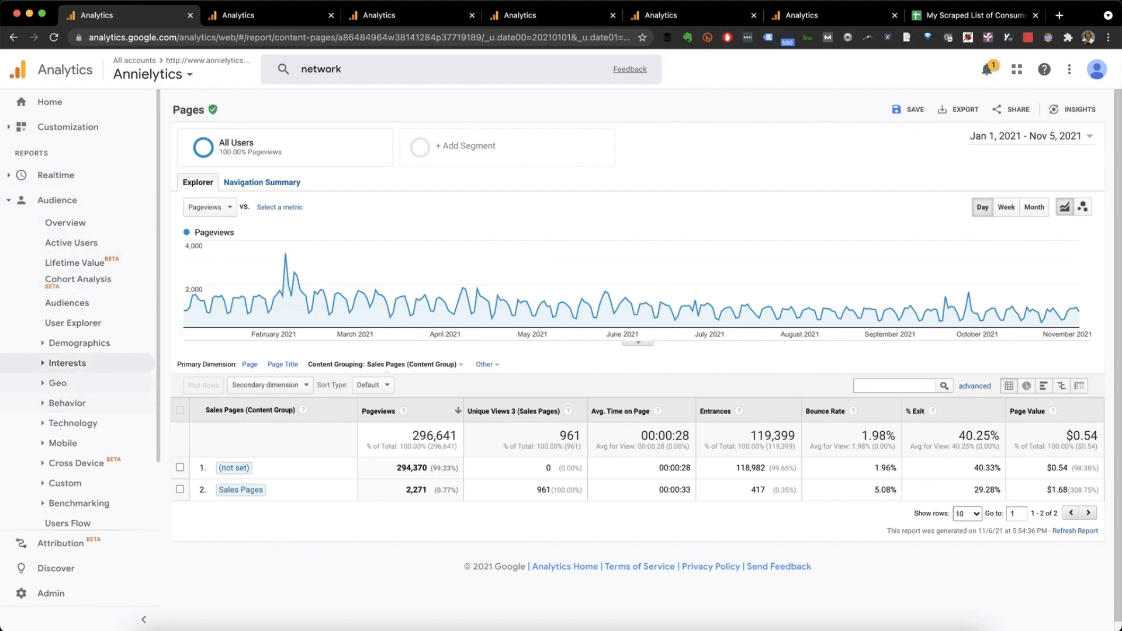
{"action": "scroll", "coordinate": [67, 350], "scroll_direction": "down", "scroll_amount": 1}
{"action": "left_click", "coordinate": [67, 347]}
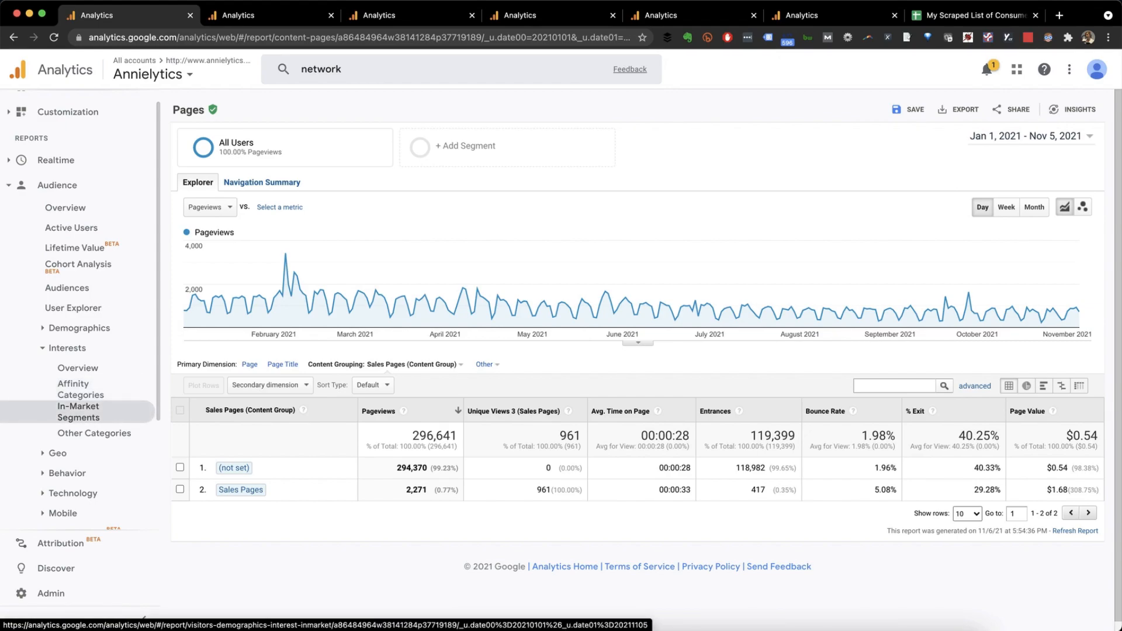
{"action": "left_click", "coordinate": [79, 412]}
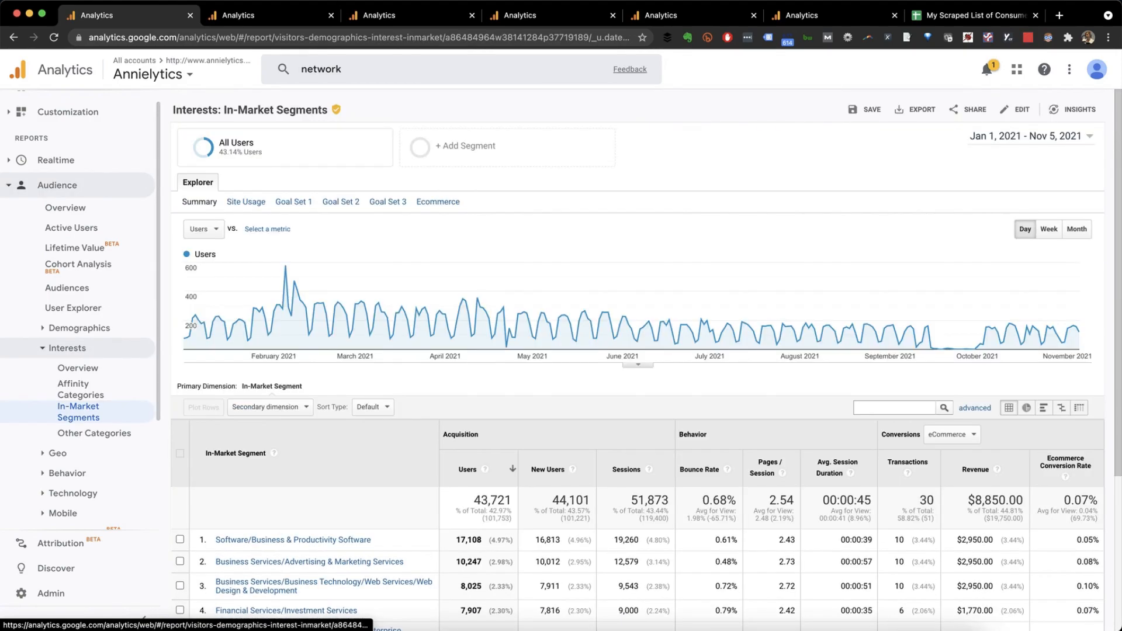
- Filter the In-Market Segments table with the regex business|market
{"action": "scroll", "coordinate": [643, 360], "scroll_direction": "down", "scroll_amount": 3}
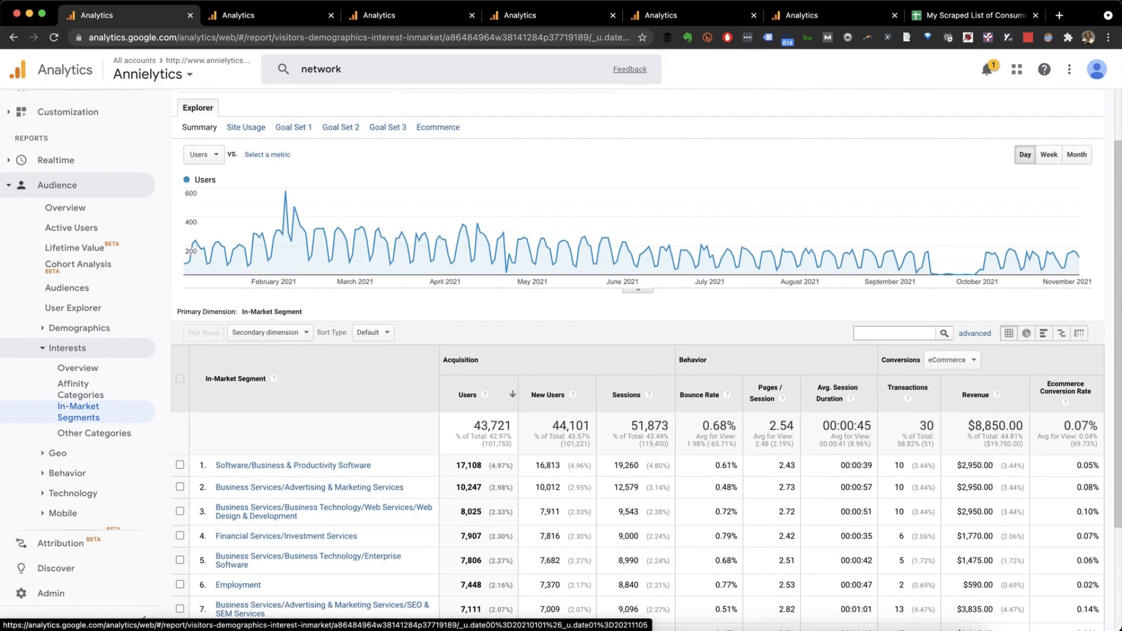
{"action": "scroll", "coordinate": [643, 360], "scroll_direction": "down", "scroll_amount": 3}
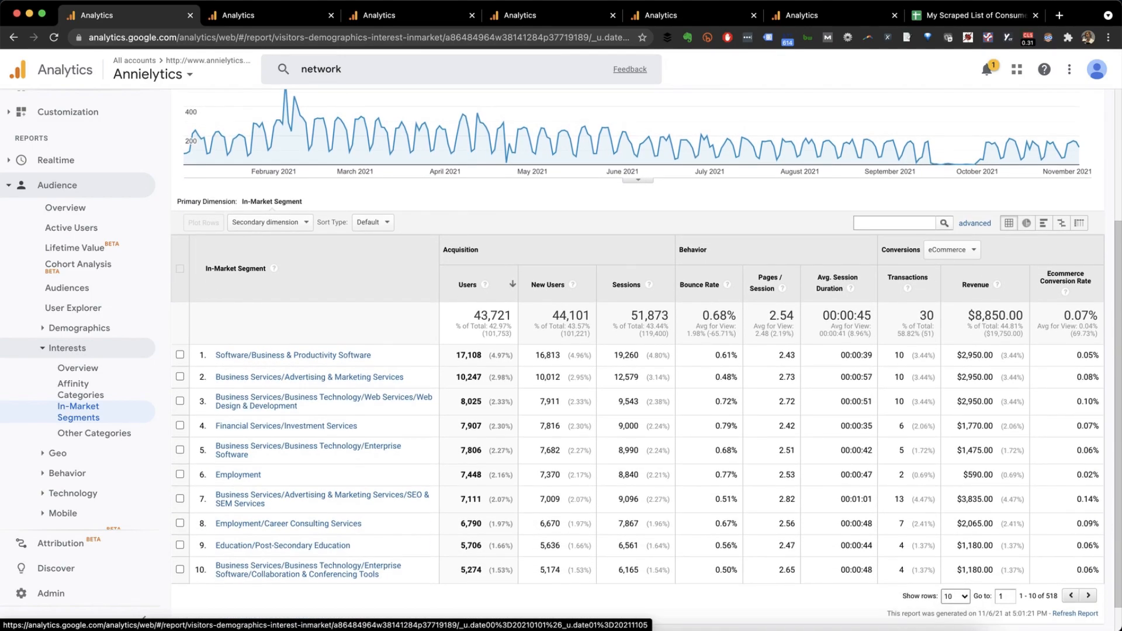
{"action": "scroll", "coordinate": [642, 360], "scroll_direction": "down", "scroll_amount": 1}
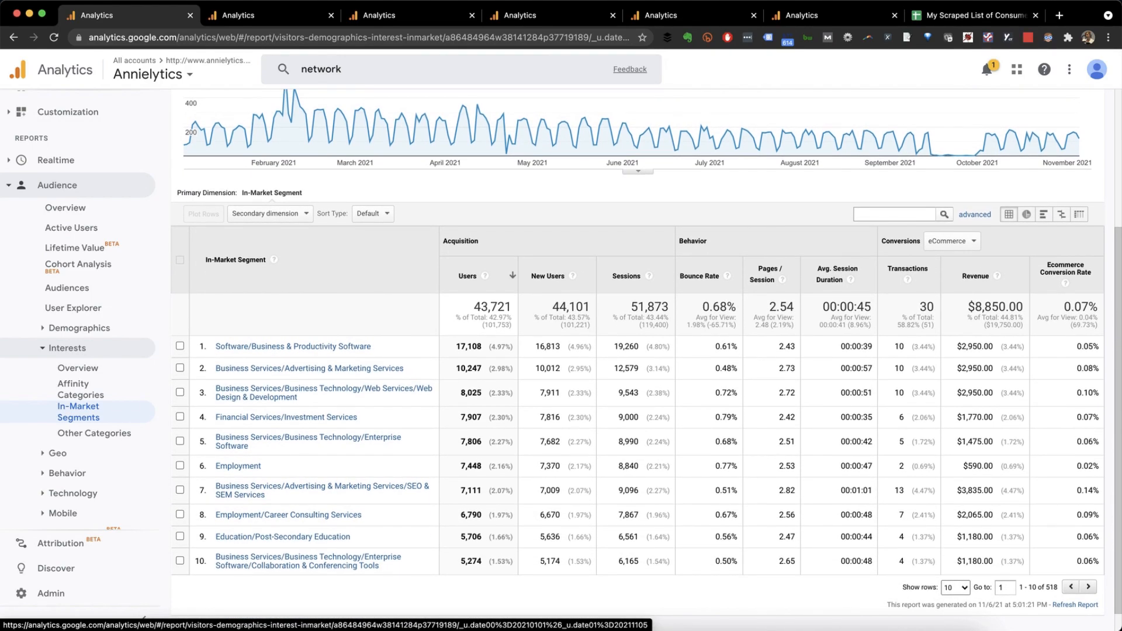
{"action": "scroll", "coordinate": [643, 360], "scroll_direction": "down", "scroll_amount": 1}
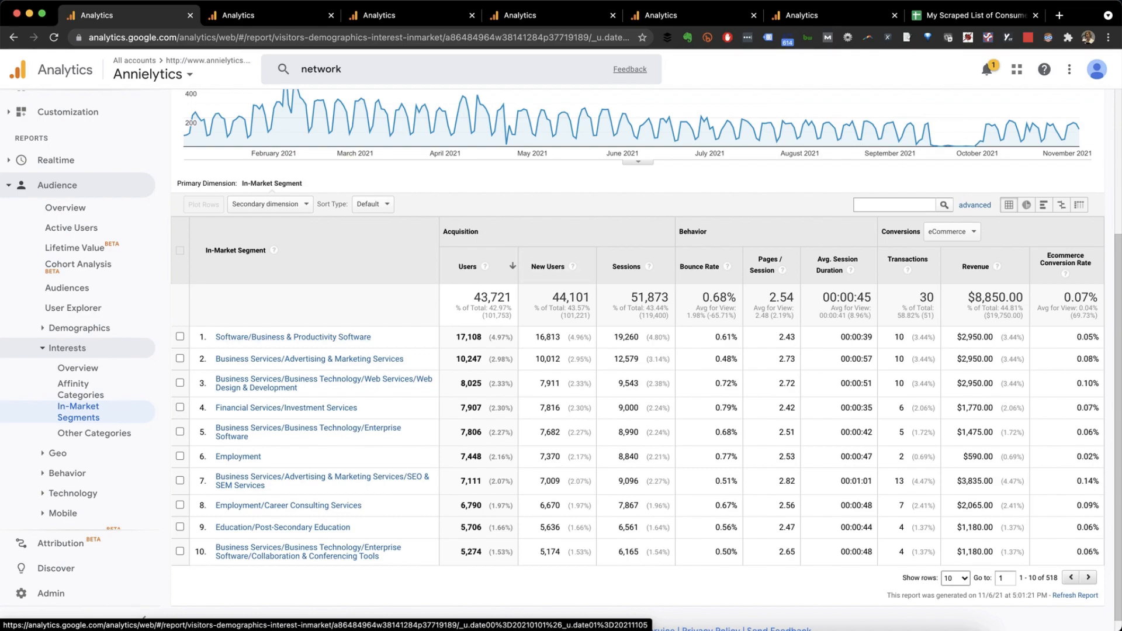
{"action": "type", "text": "busine"}
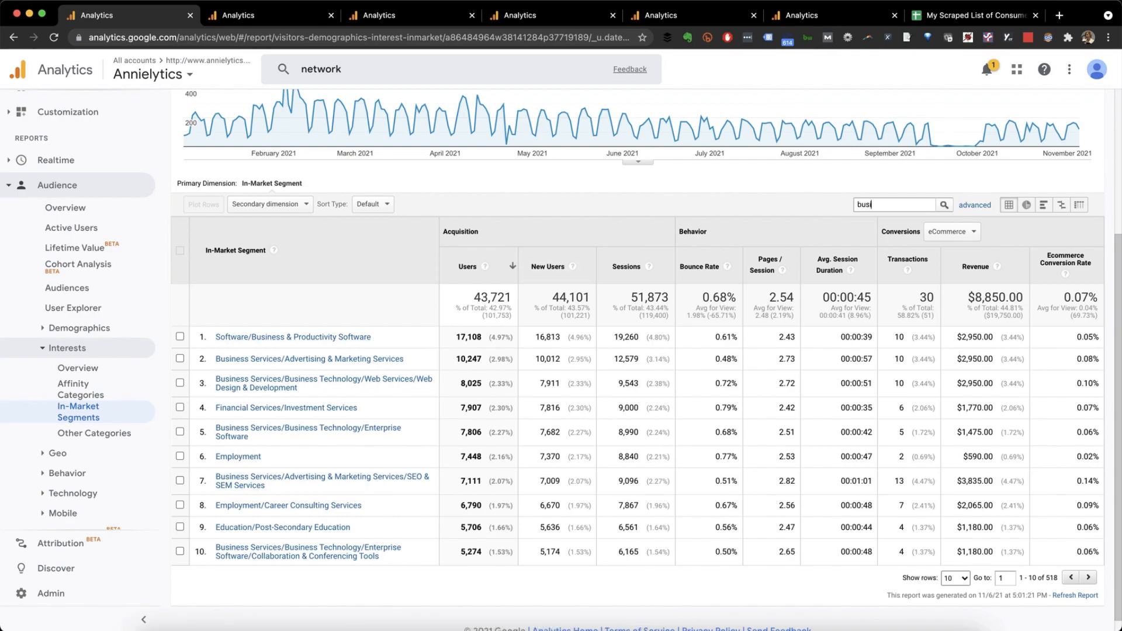
{"action": "type", "text": "ss|market"}
{"action": "key", "text": "Return"}
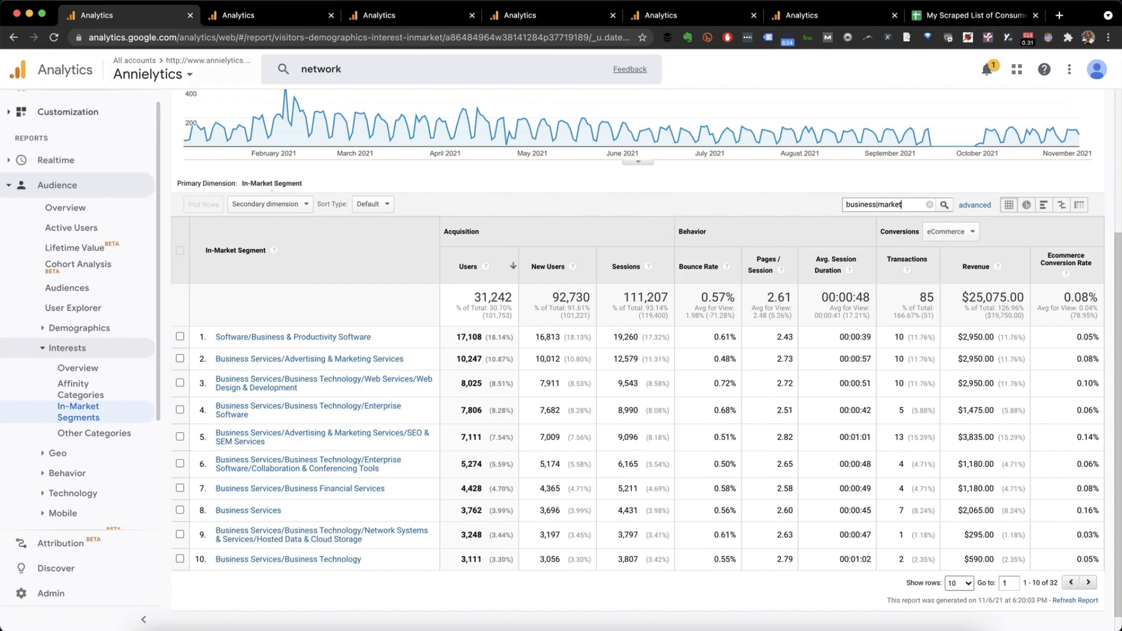
- Open the Affinity Categories report and filter its table with the regex media|tv|entertainment
{"action": "left_click", "coordinate": [73, 388]}
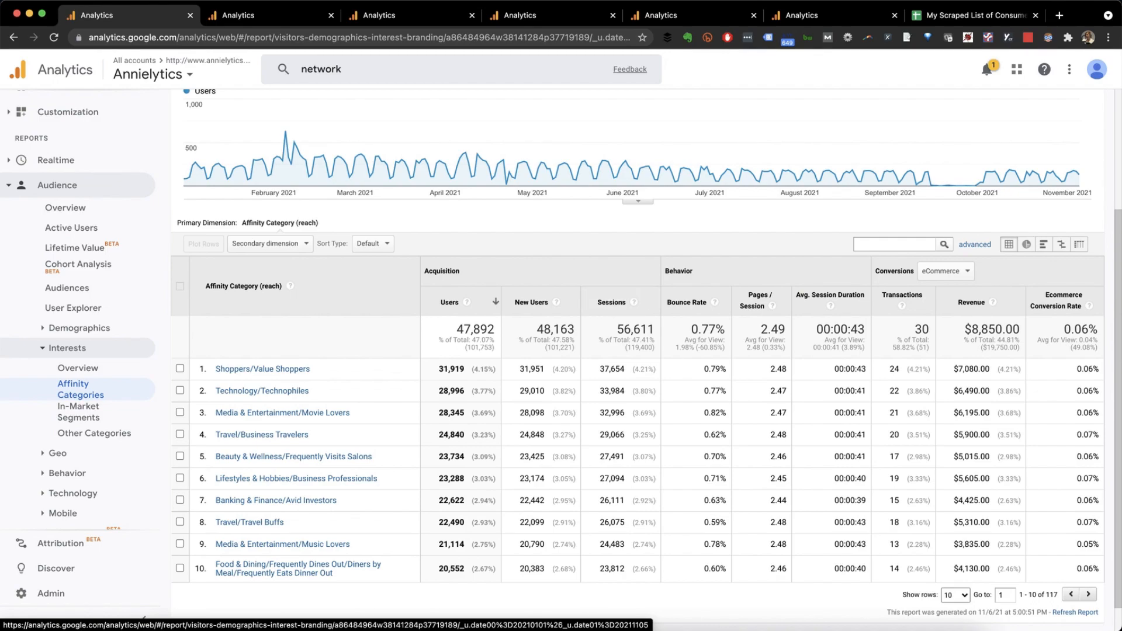
{"action": "left_click", "coordinate": [894, 244]}
{"action": "type", "text": "medi"}
{"action": "type", "text": "a"}
{"action": "type", "text": "l"}
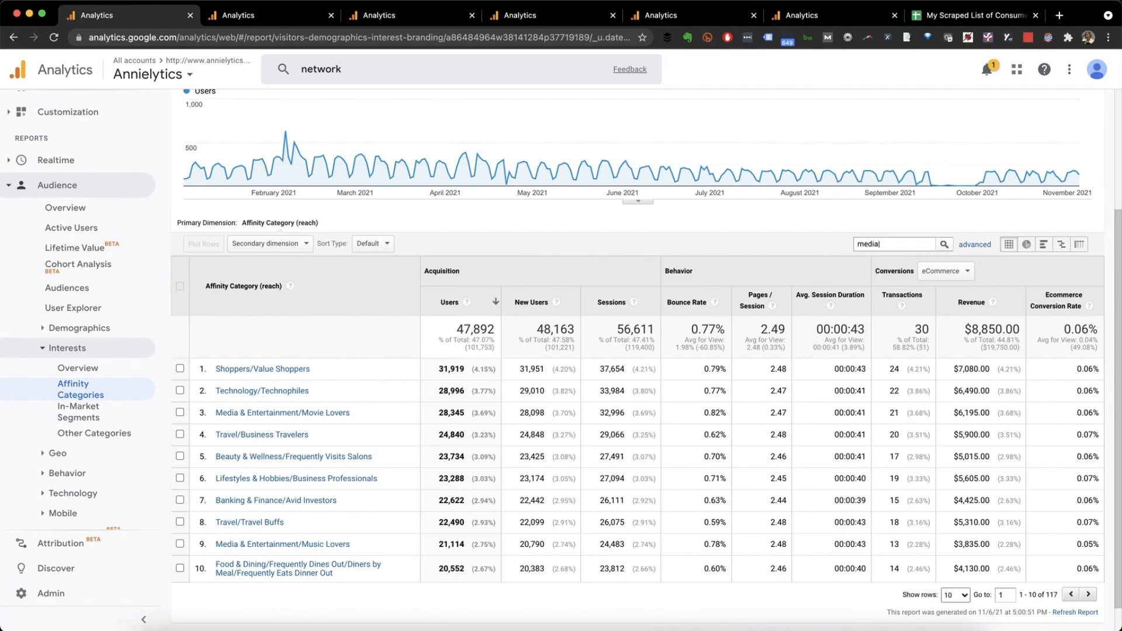
{"action": "type", "text": "tv|entertainment"}
{"action": "key", "text": "Return"}
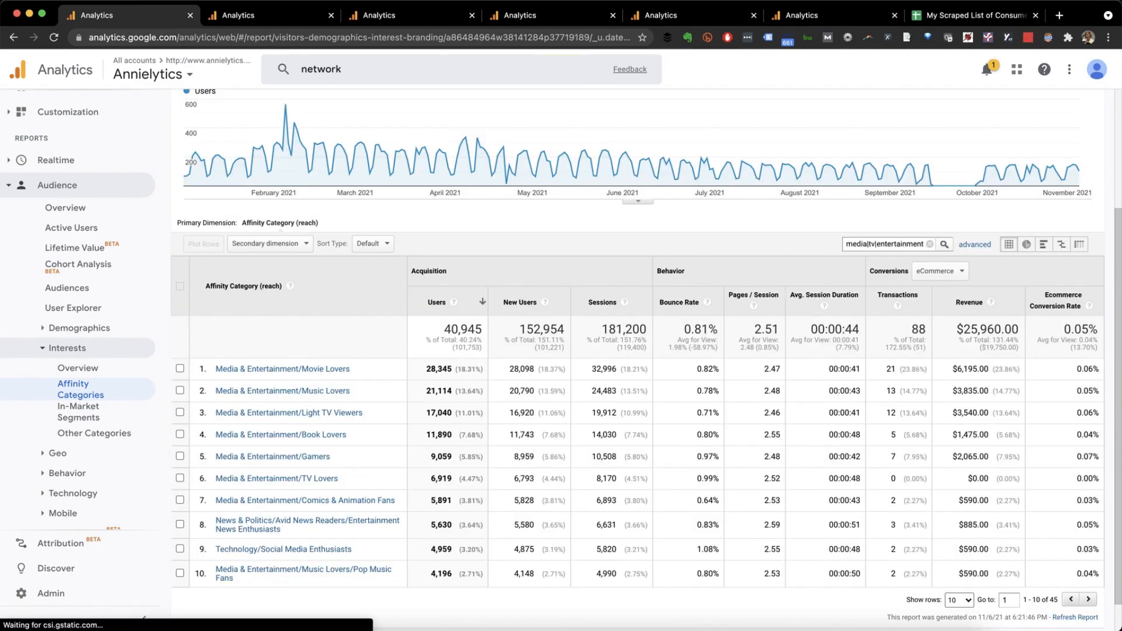
{"action": "scroll", "coordinate": [646, 355], "scroll_direction": "down", "scroll_amount": 1}
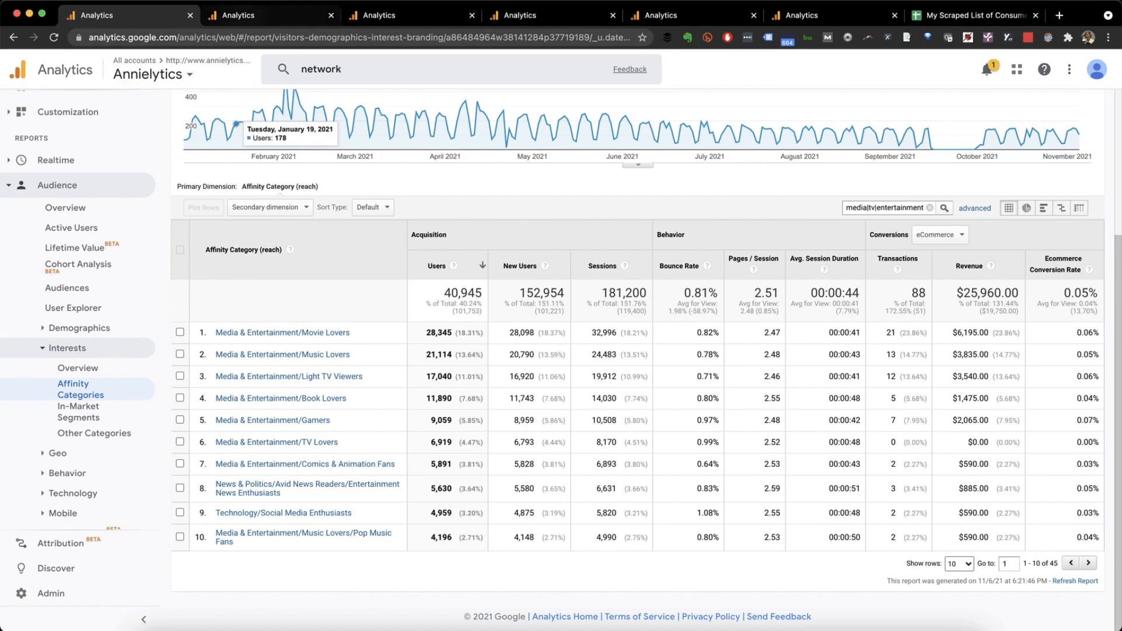
- Switch to the browser tab with the Annielytics - Test admin settings and open the view's Filters list
{"action": "left_click", "coordinate": [245, 15]}
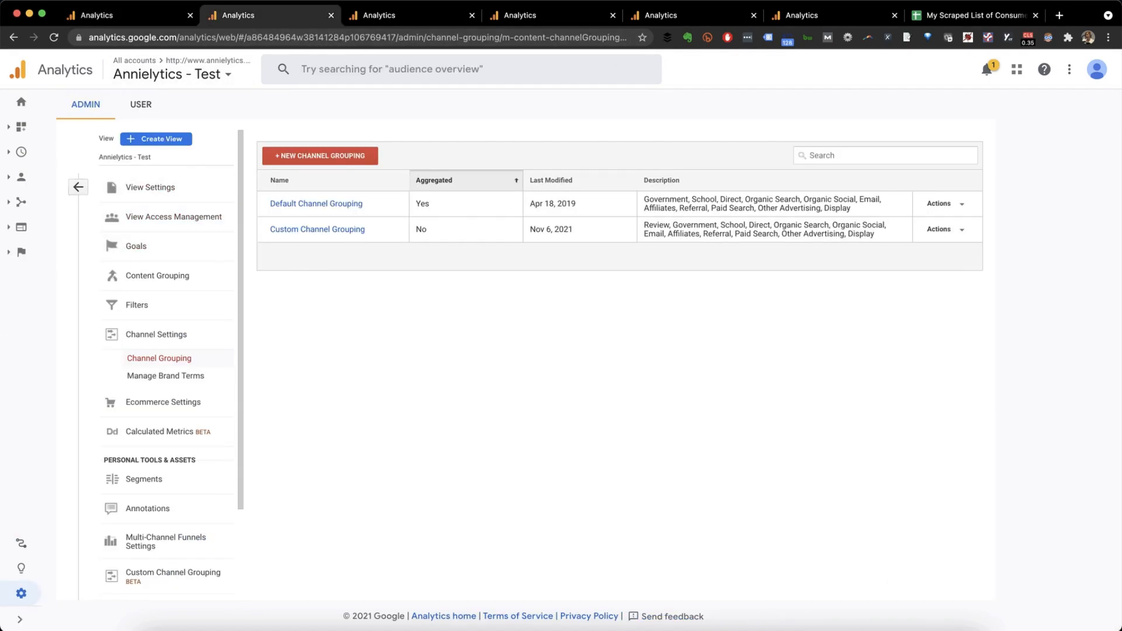
{"action": "left_click", "coordinate": [137, 305]}
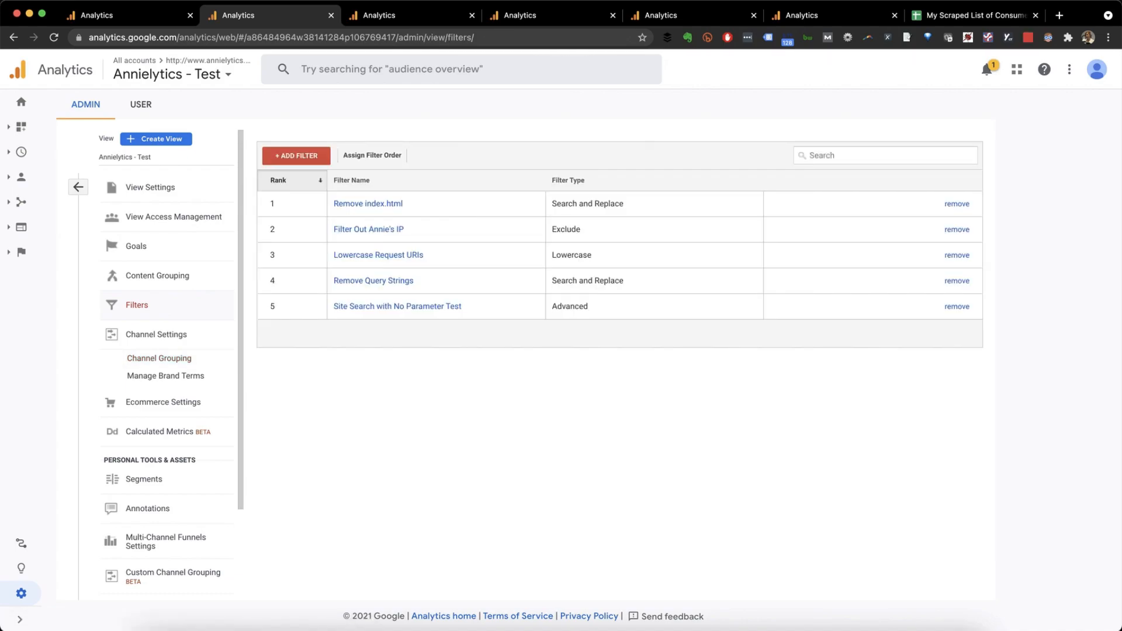
{"action": "left_click", "coordinate": [77, 187]}
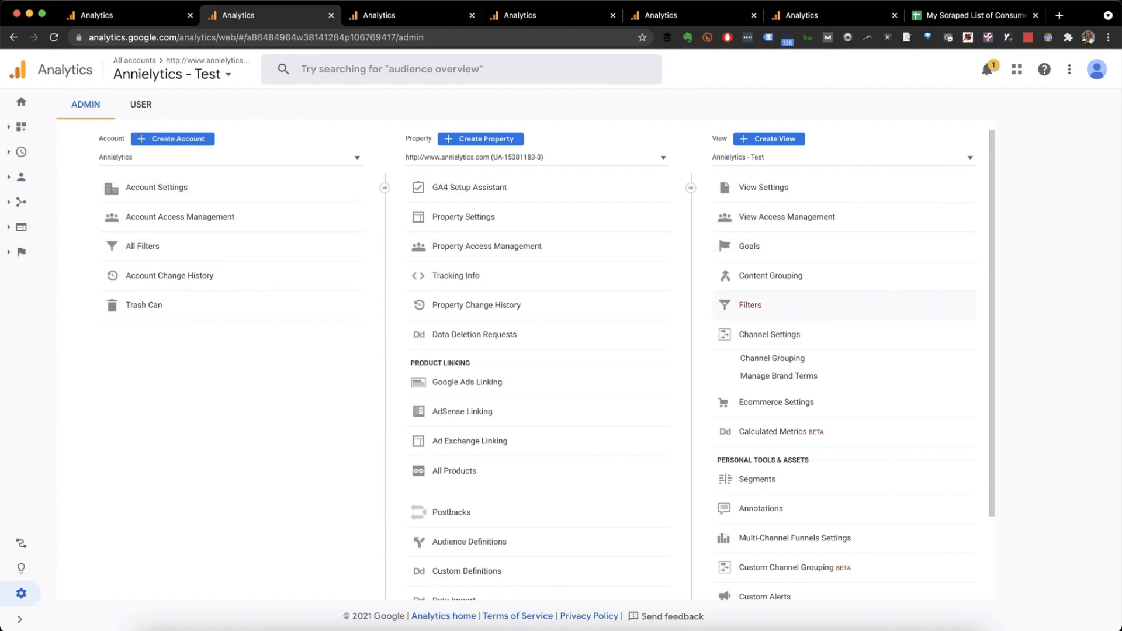
{"action": "left_click", "coordinate": [750, 304]}
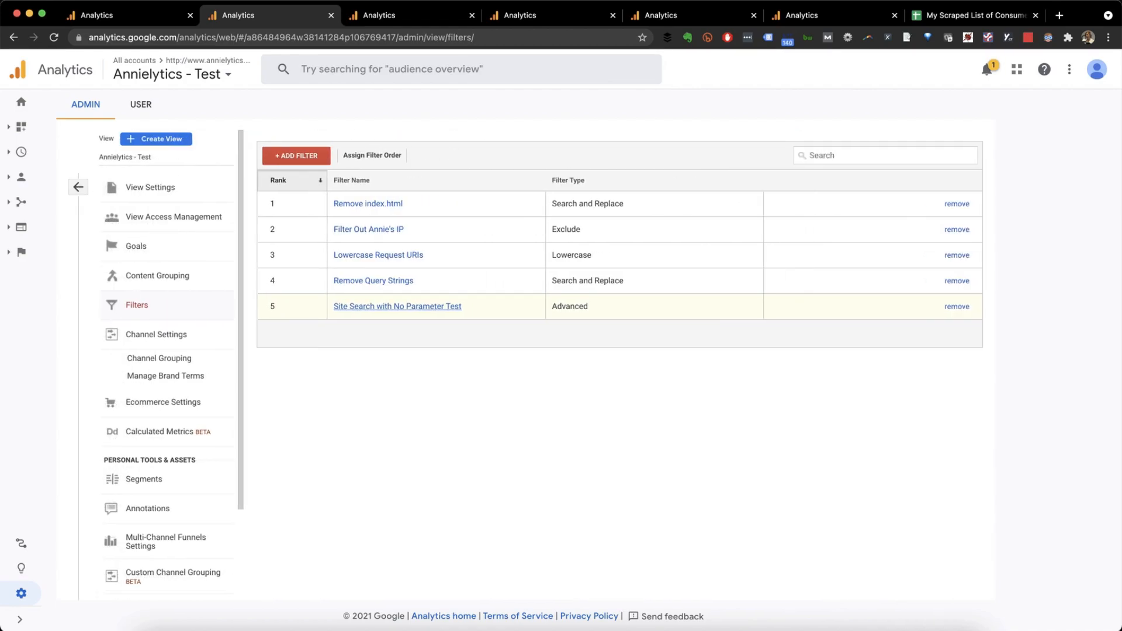
- Start a new custom Exclude filter, examine its Filter Field choices and Filter Pattern box, and return to the admin overview
{"action": "left_click", "coordinate": [296, 155]}
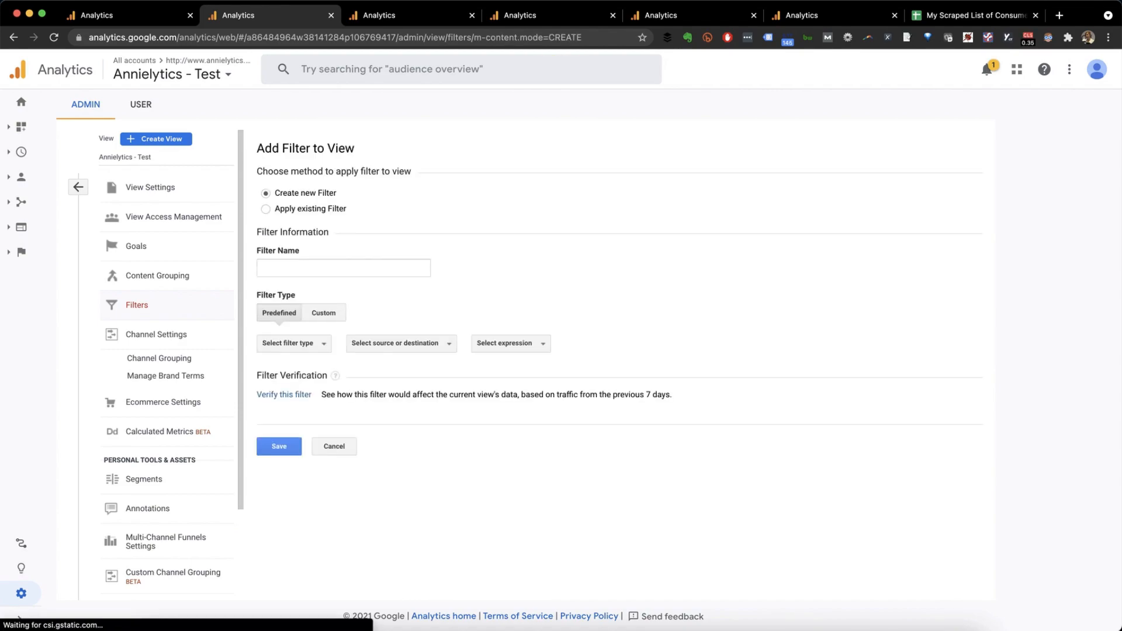
{"action": "left_click", "coordinate": [319, 269]}
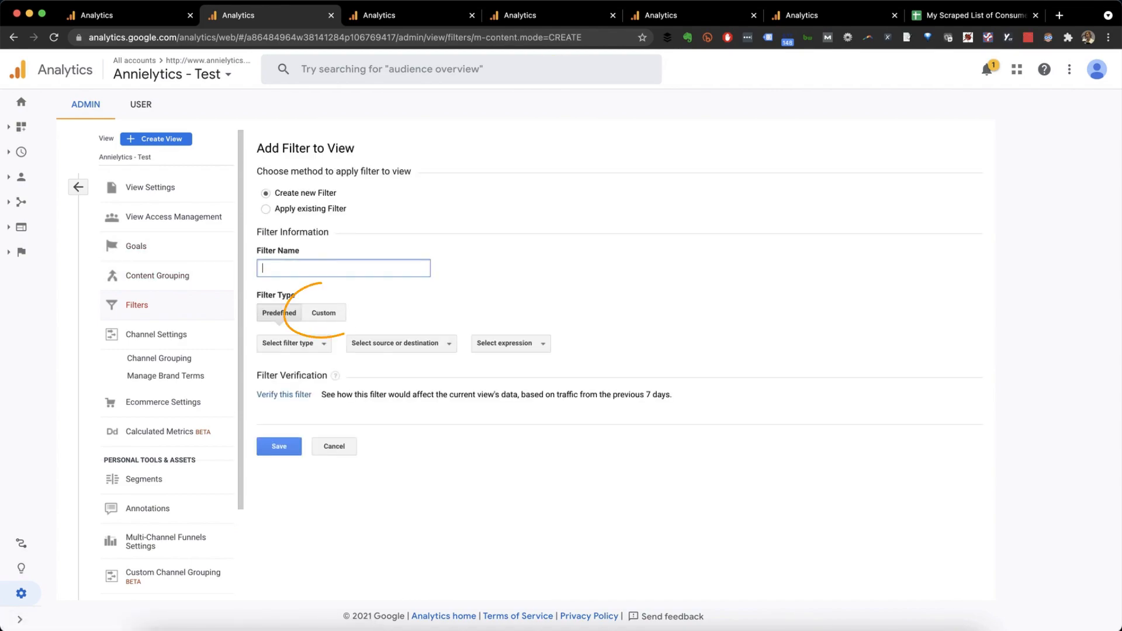
{"action": "left_click", "coordinate": [324, 313]}
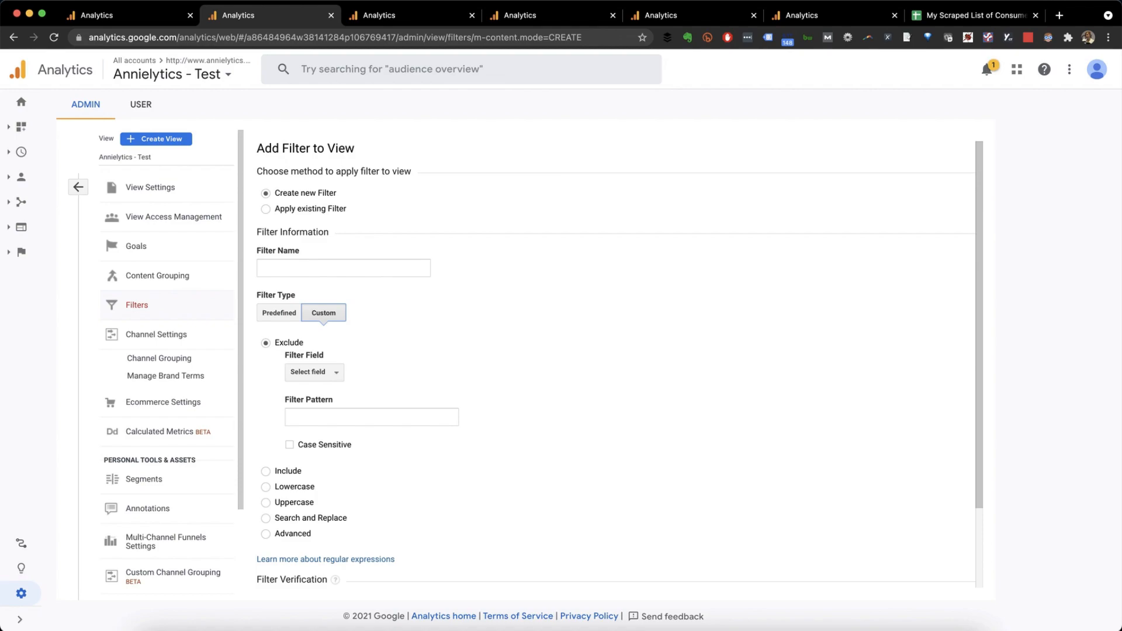
{"action": "left_click", "coordinate": [314, 372]}
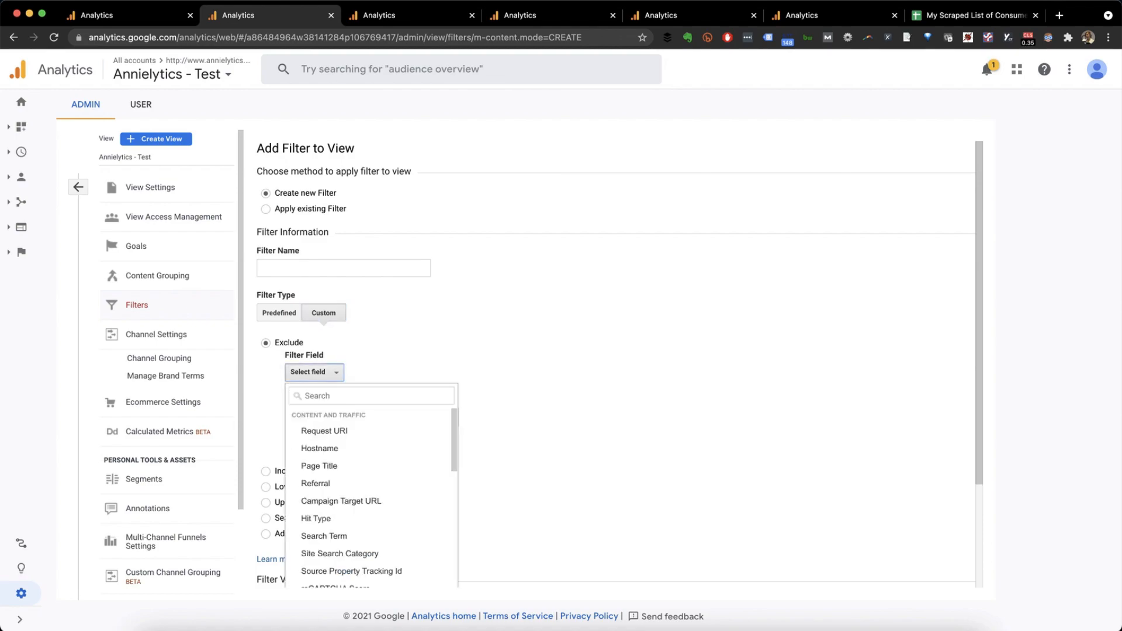
{"action": "left_click", "coordinate": [515, 404]}
{"action": "left_click", "coordinate": [372, 418]}
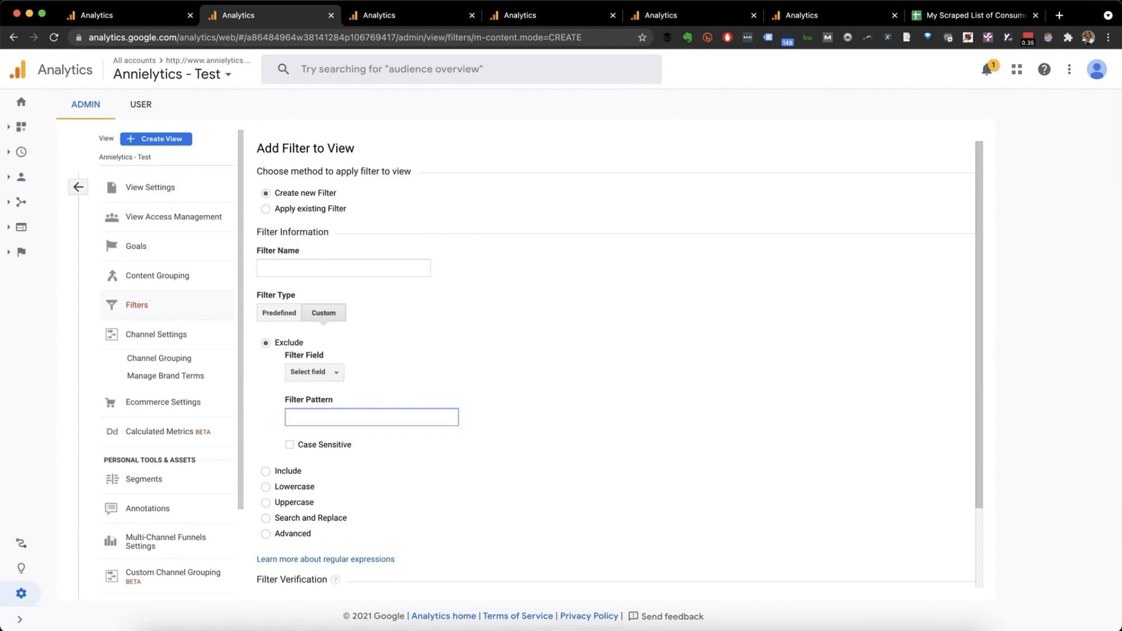
{"action": "left_click", "coordinate": [78, 187]}
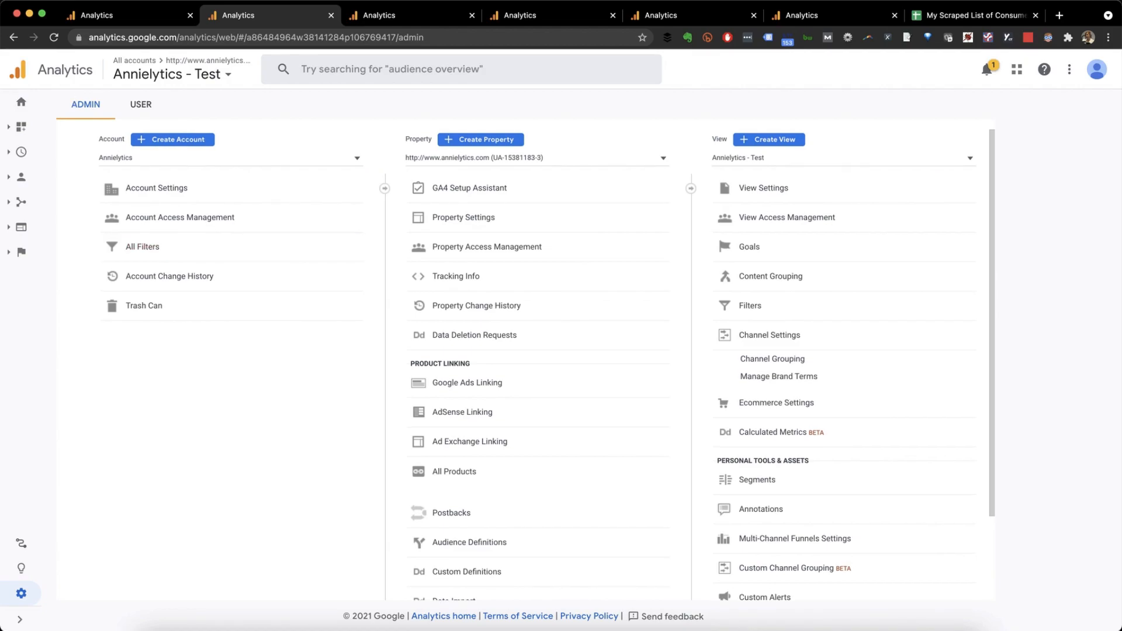
- Return to the Affinity Categories report tab and copy the regex media|tv|entertainment from the table filter
{"action": "left_click", "coordinate": [130, 16]}
{"action": "scroll", "coordinate": [341, 202], "scroll_direction": "up", "scroll_amount": 4}
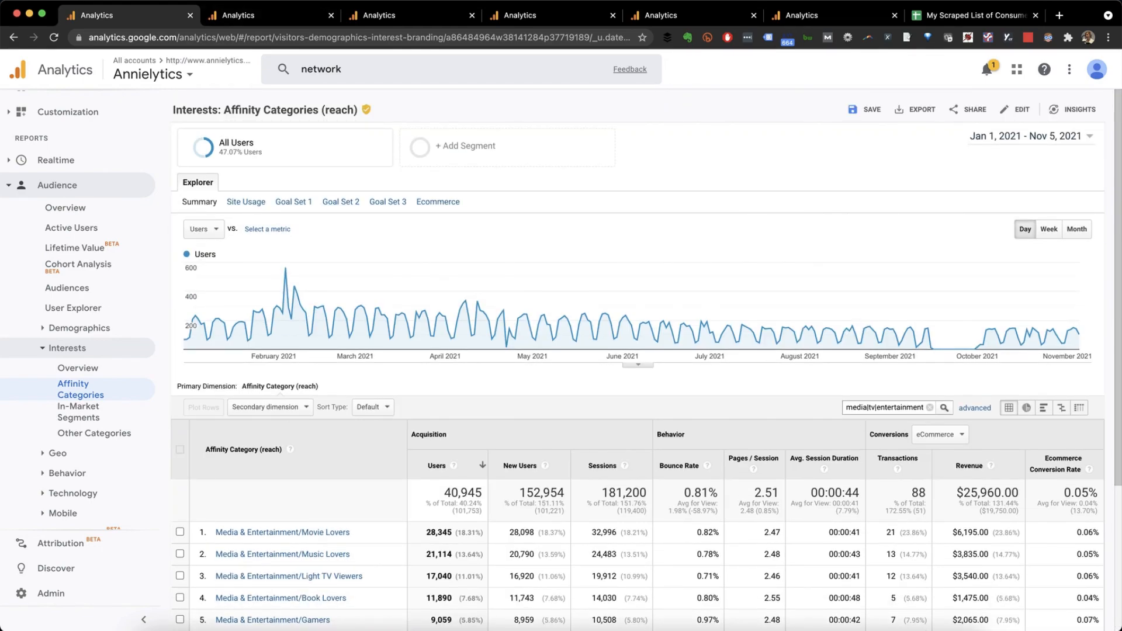
{"action": "triple_click", "coordinate": [885, 408]}
{"action": "key", "text": "super+c"}
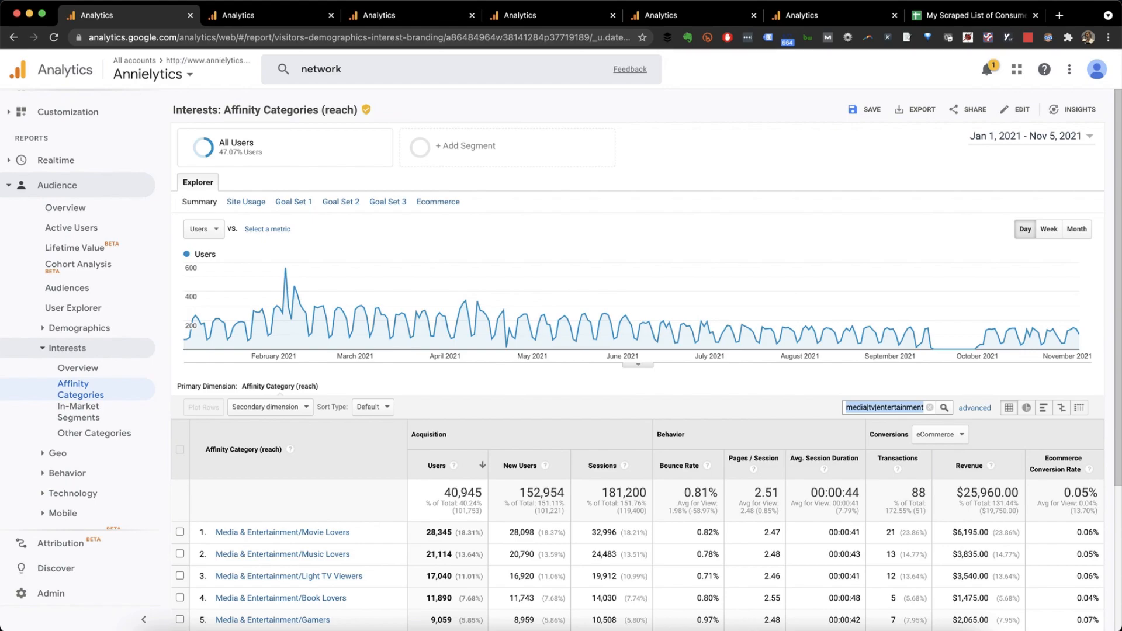
- Start a new segment from the Affinity Categories report and name it Media Lovers
{"action": "left_click", "coordinate": [465, 146]}
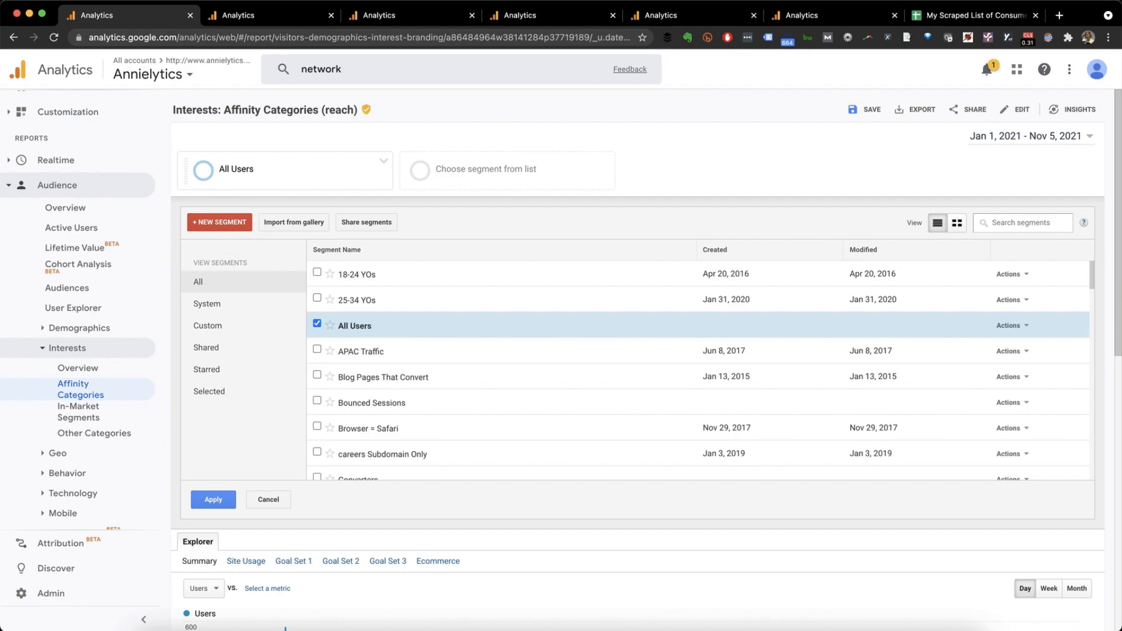
{"action": "left_click", "coordinate": [220, 222]}
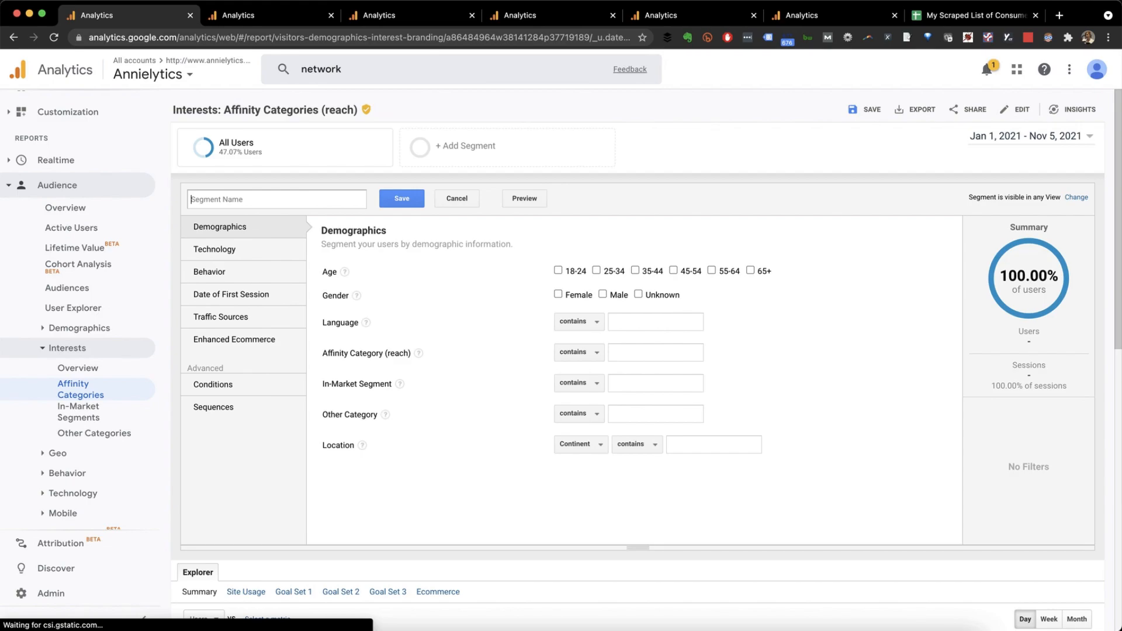
{"action": "type", "text": "Me"}
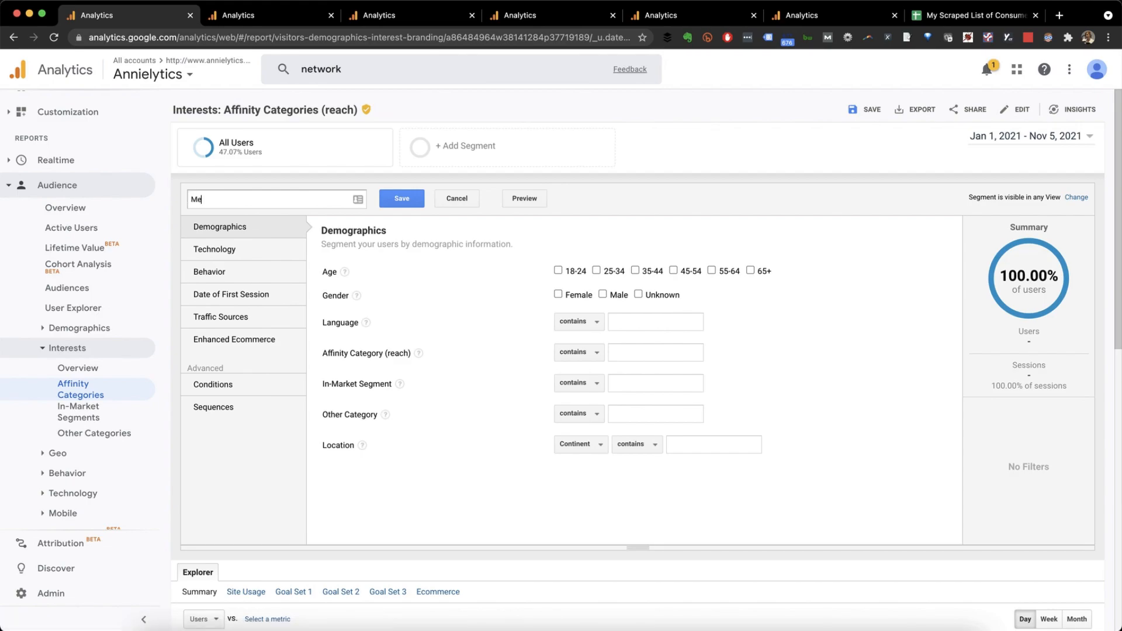
{"action": "type", "text": "dia Lovers"}
- Add a segment condition where Affinity Category (reach) matches regex media|tv|entertainment, pasting the copied expression
{"action": "left_click", "coordinate": [213, 385]}
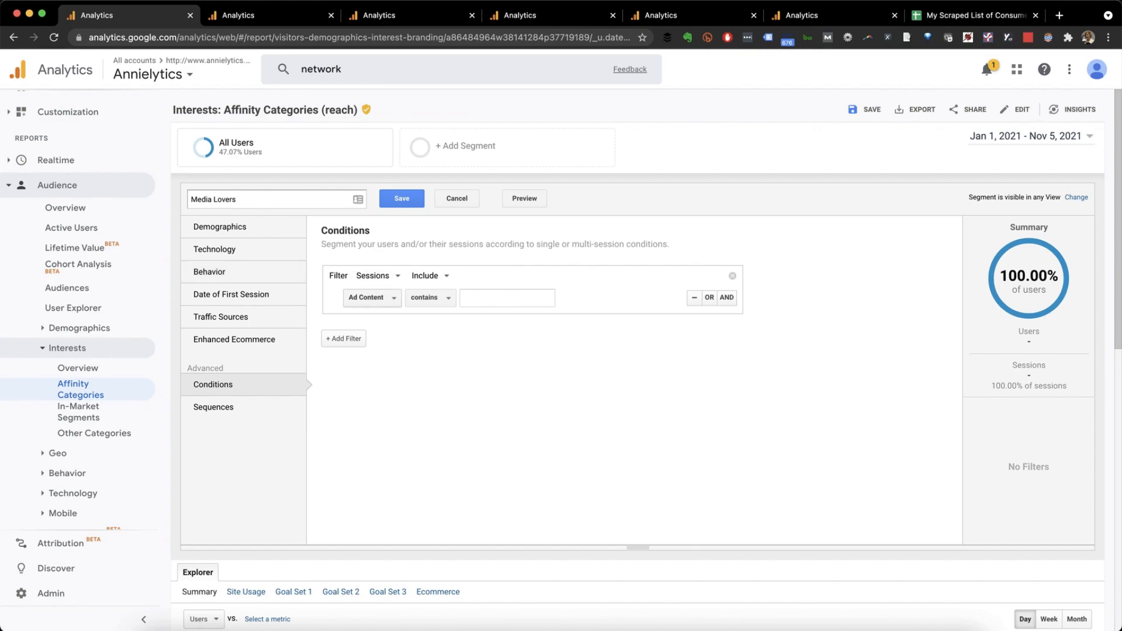
{"action": "left_click", "coordinate": [372, 297]}
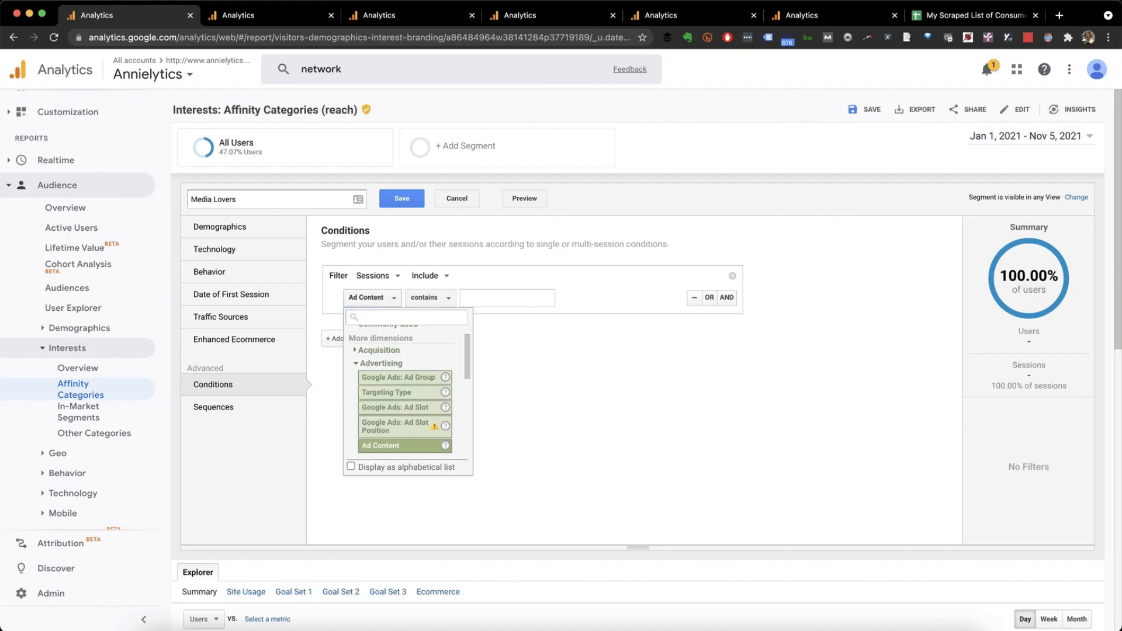
{"action": "type", "text": "affini"}
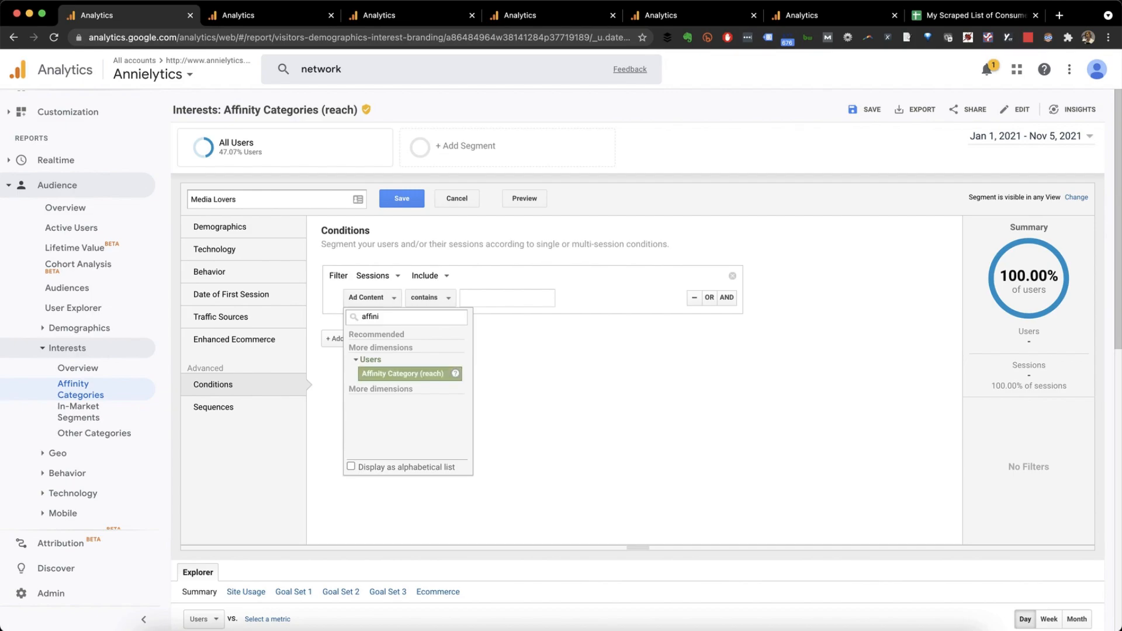
{"action": "left_click", "coordinate": [403, 374]}
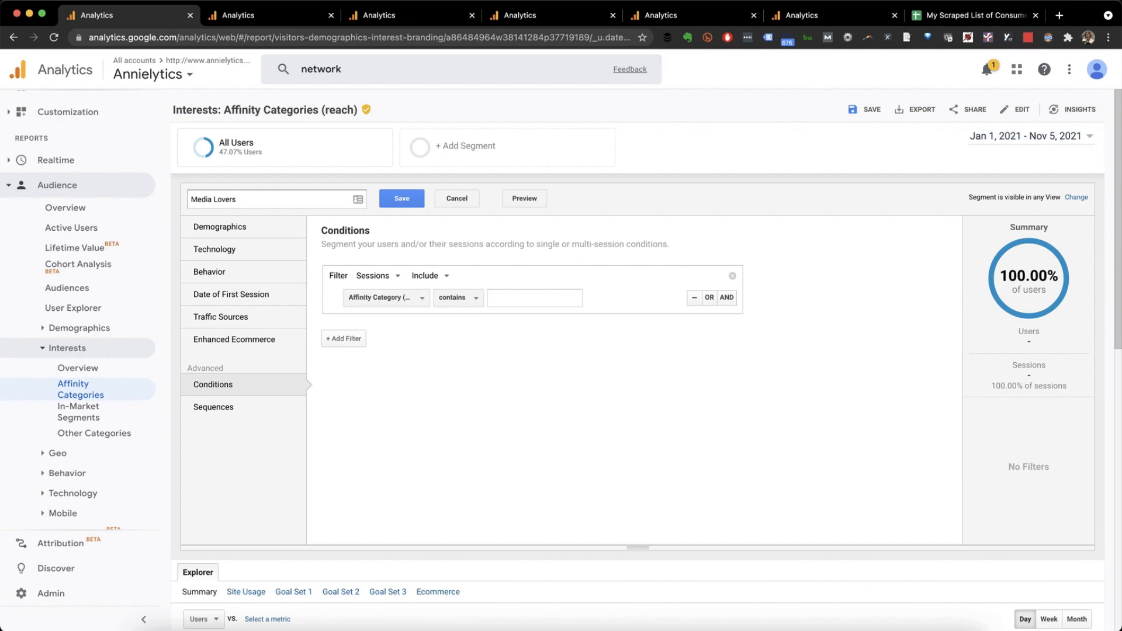
{"action": "left_click", "coordinate": [457, 298]}
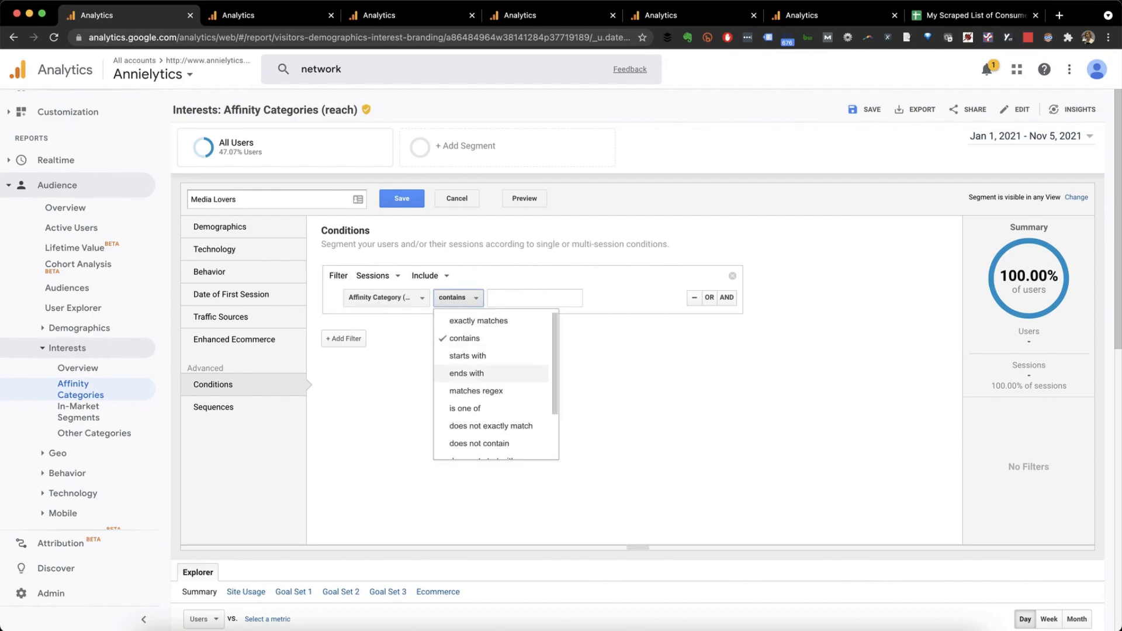
{"action": "left_click", "coordinate": [476, 390]}
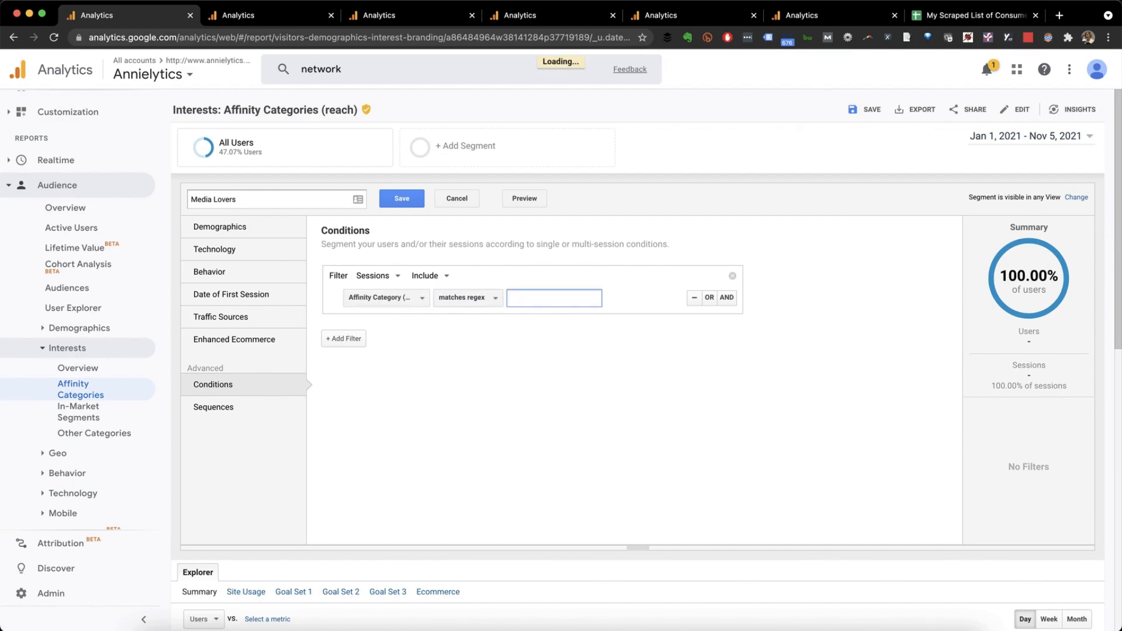
{"action": "key", "text": "super+v"}
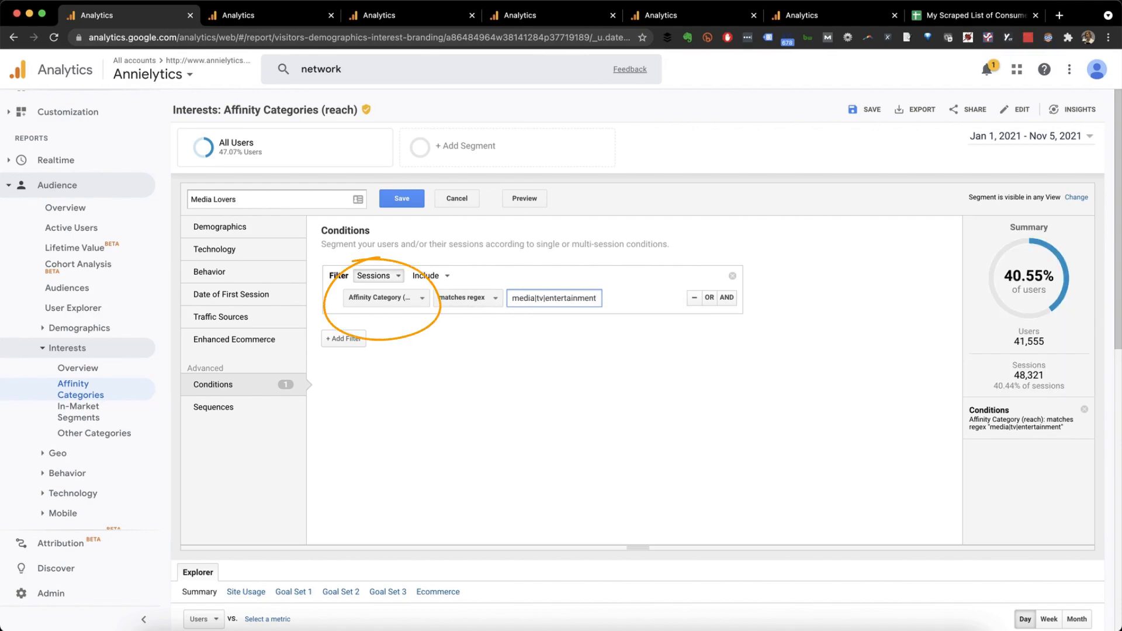
- Review the condition's scope and include/exclude choices, keep Sessions and Include, and save the Media Lovers segment
{"action": "left_click", "coordinate": [379, 276]}
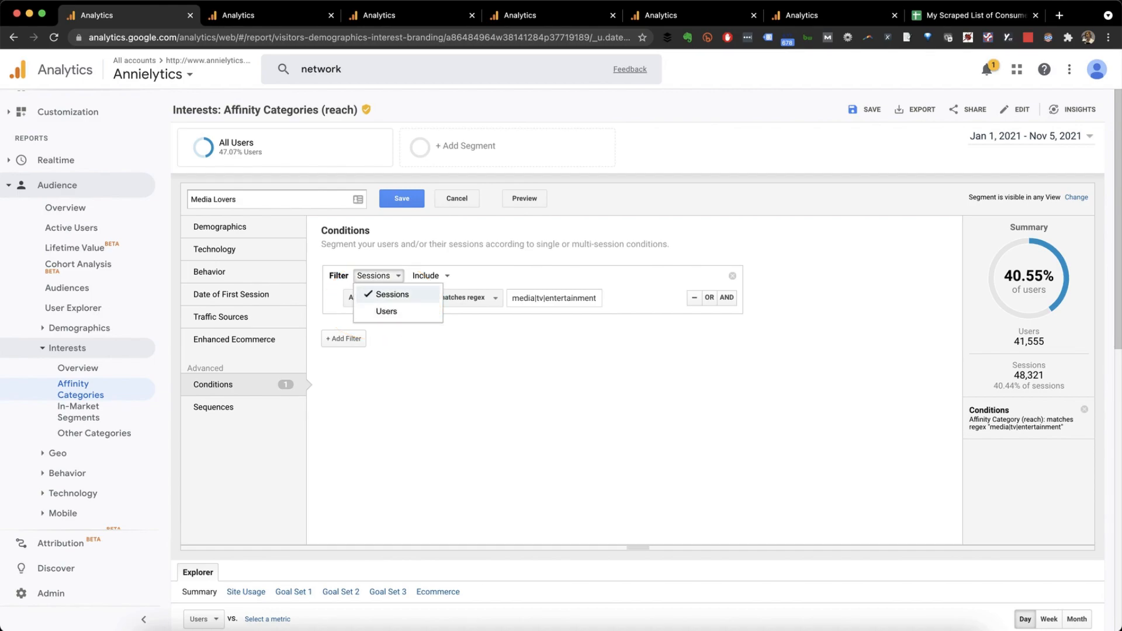
{"action": "left_click", "coordinate": [393, 294]}
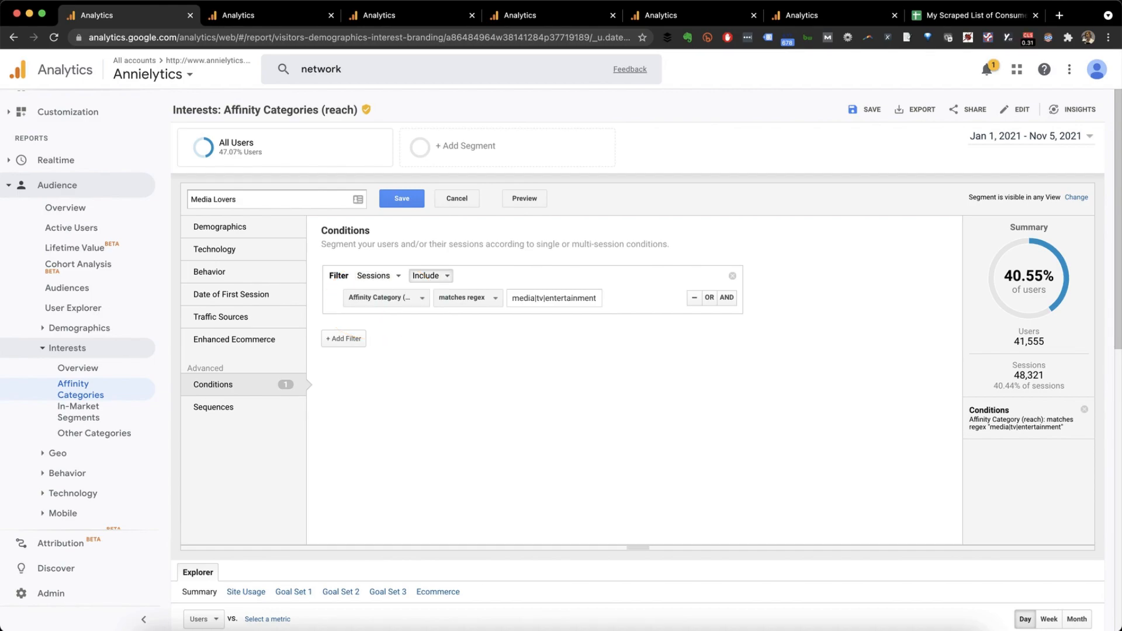
{"action": "left_click", "coordinate": [431, 275]}
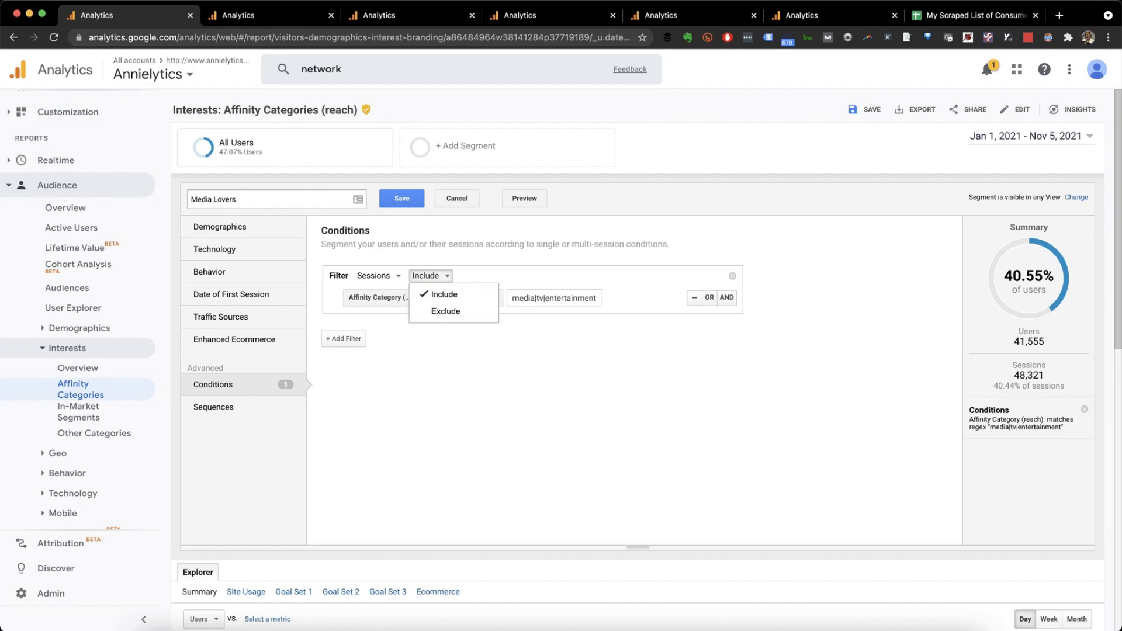
{"action": "left_click", "coordinate": [444, 294]}
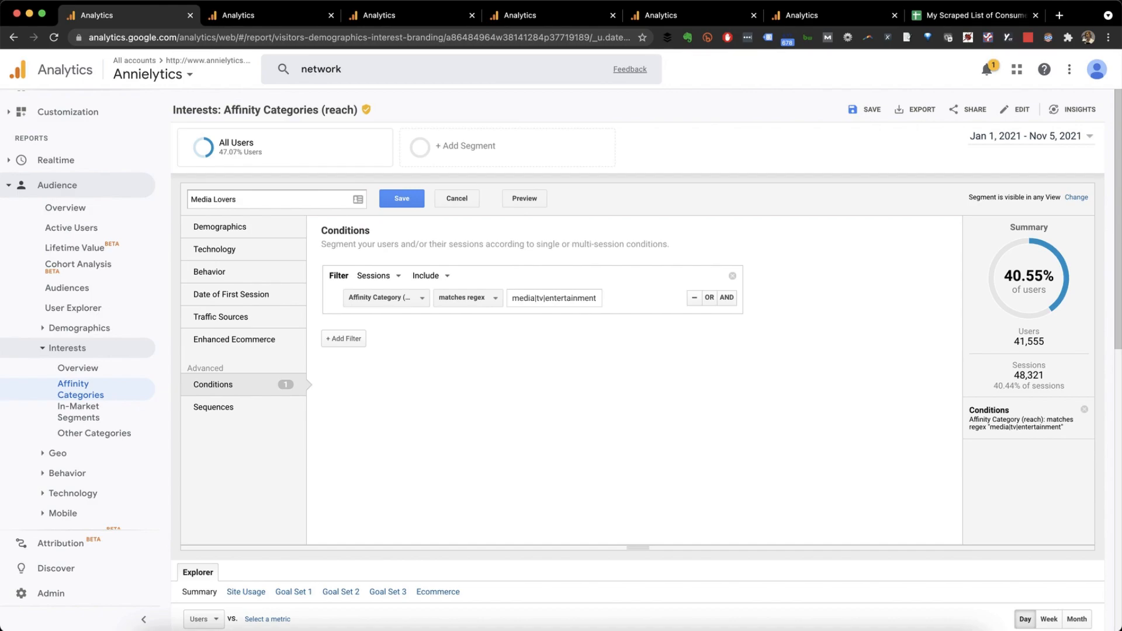
{"action": "left_click", "coordinate": [401, 198]}
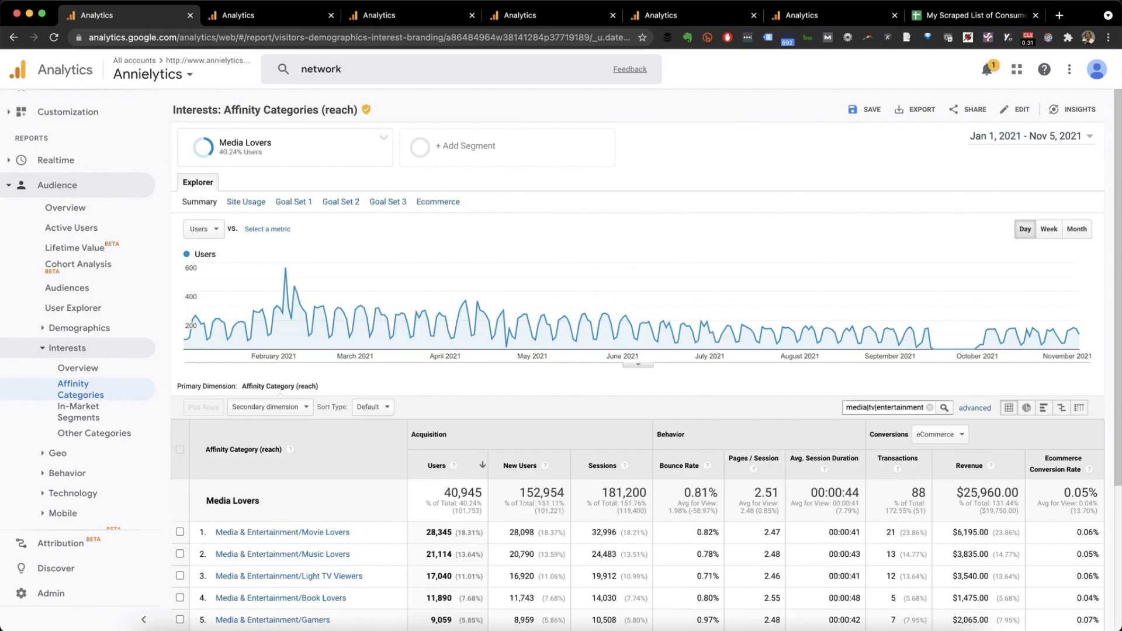
- Clear the regex filter from the Affinity Categories table and remove the Media Lovers segment from the report
{"action": "scroll", "coordinate": [646, 359], "scroll_direction": "down", "scroll_amount": 2}
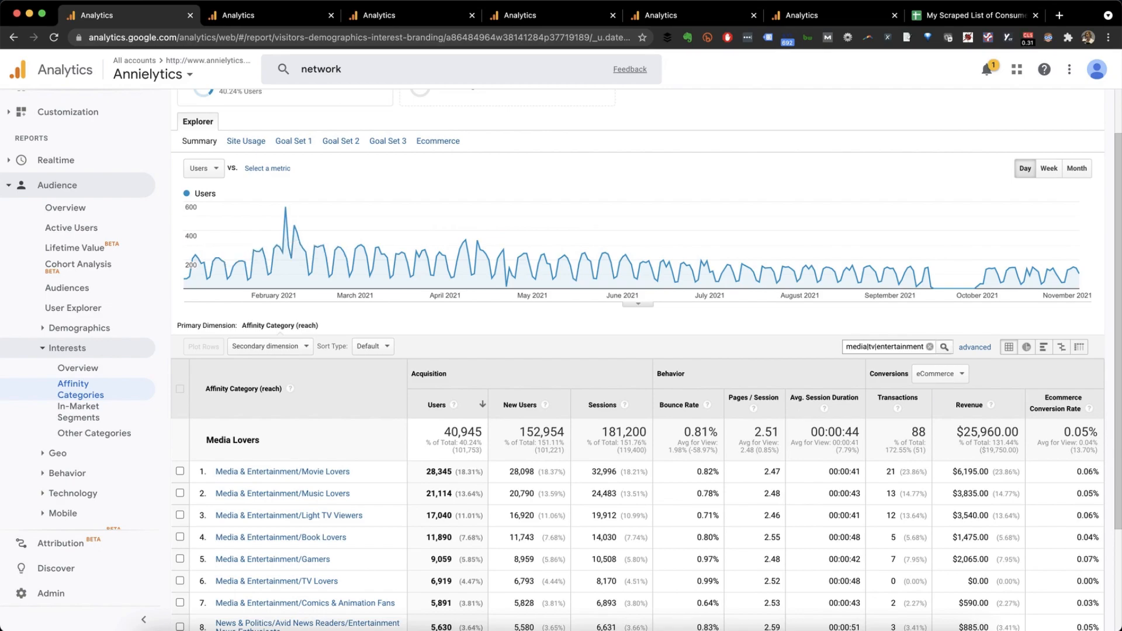
{"action": "left_click", "coordinate": [929, 347]}
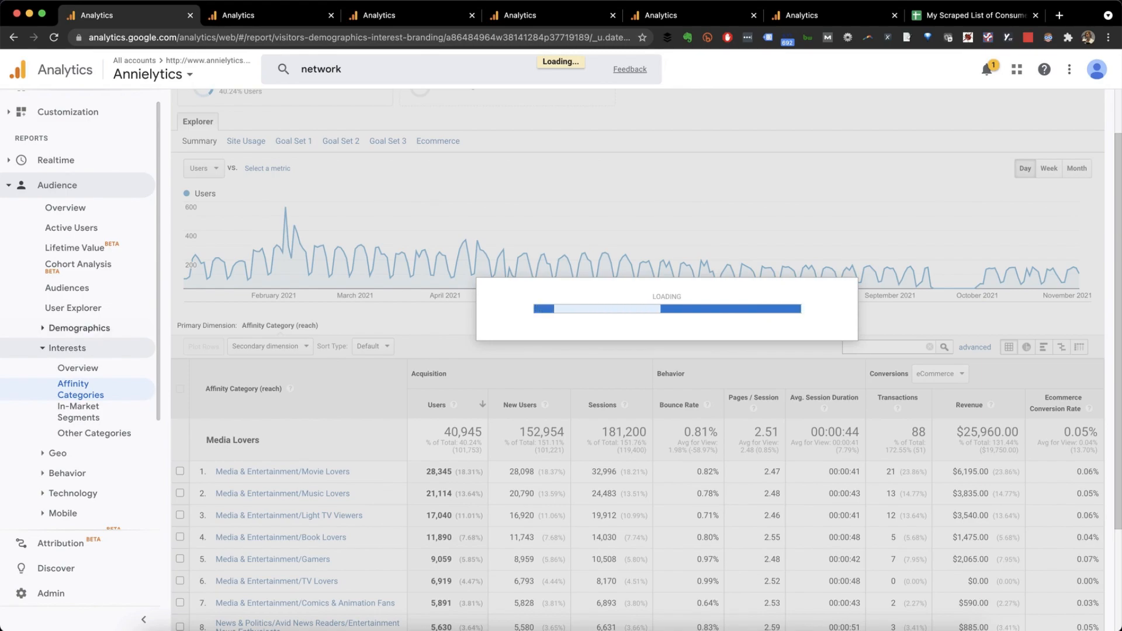
{"action": "scroll", "coordinate": [637, 360], "scroll_direction": "up", "scroll_amount": 1}
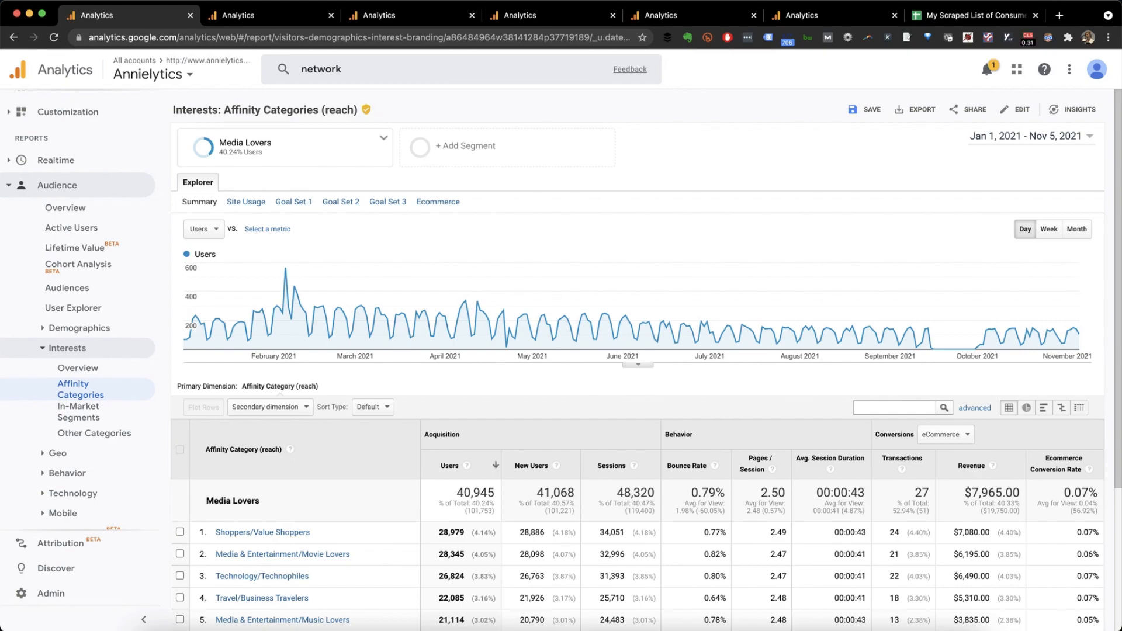
{"action": "left_click", "coordinate": [383, 138]}
{"action": "left_click", "coordinate": [397, 220]}
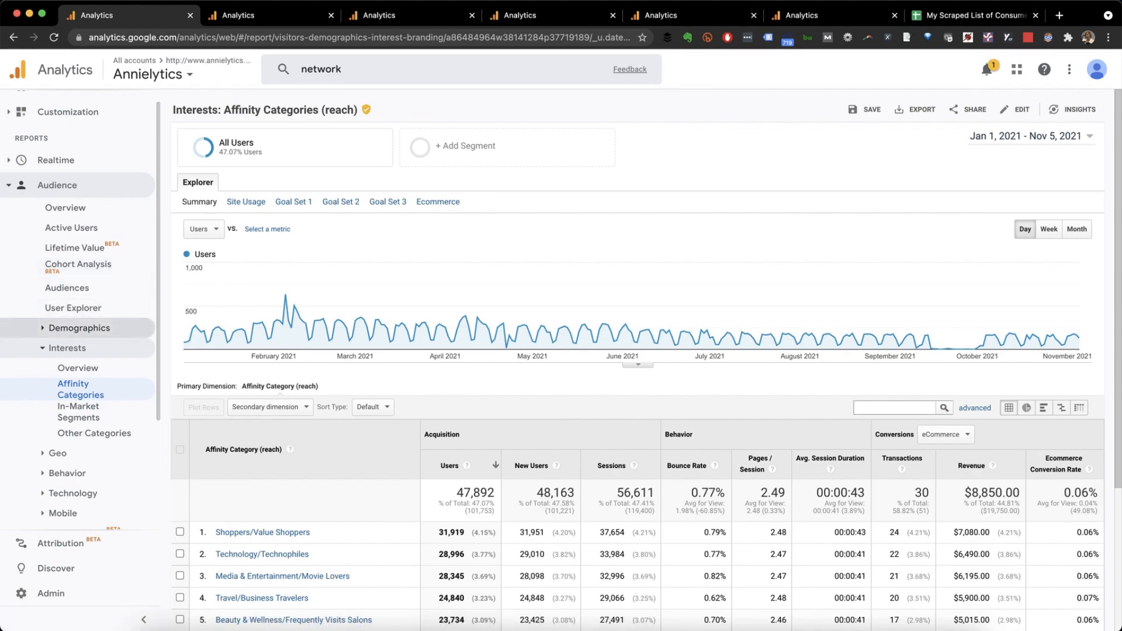
- Open the Demographics Age report and examine the age brackets listed in its table
{"action": "left_click", "coordinate": [79, 328]}
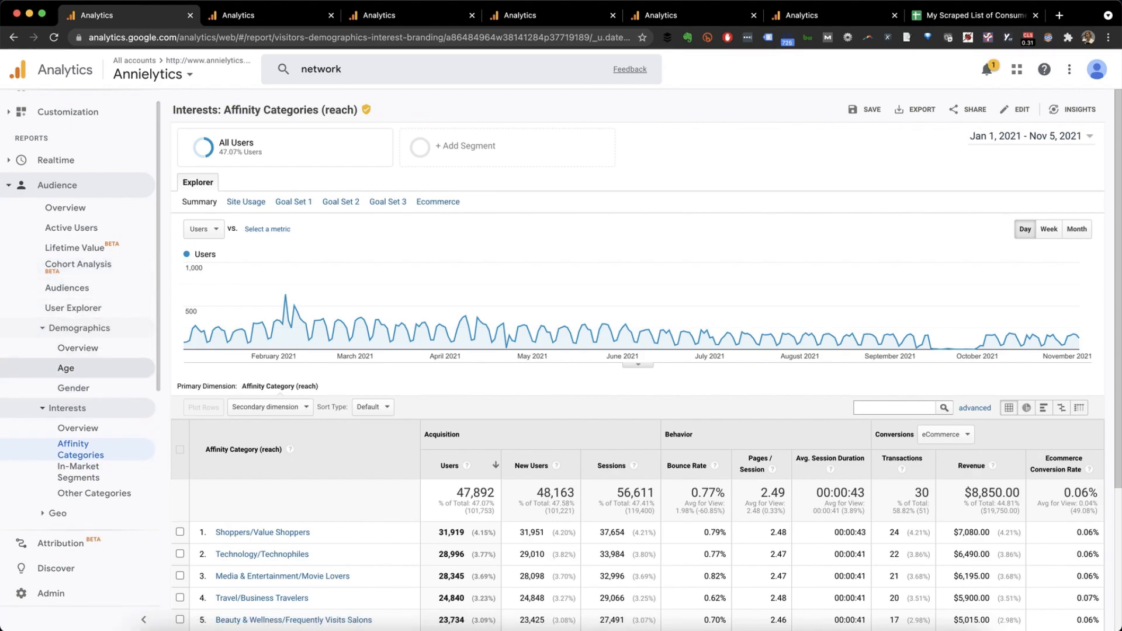
{"action": "left_click", "coordinate": [66, 368]}
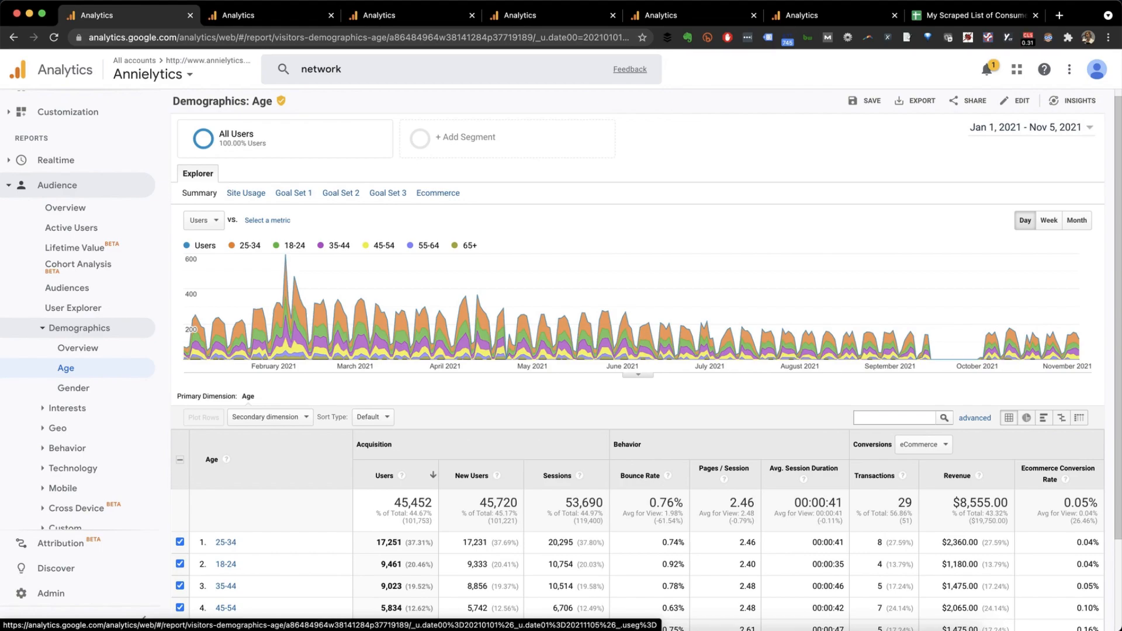
{"action": "scroll", "coordinate": [646, 359], "scroll_direction": "down", "scroll_amount": 3}
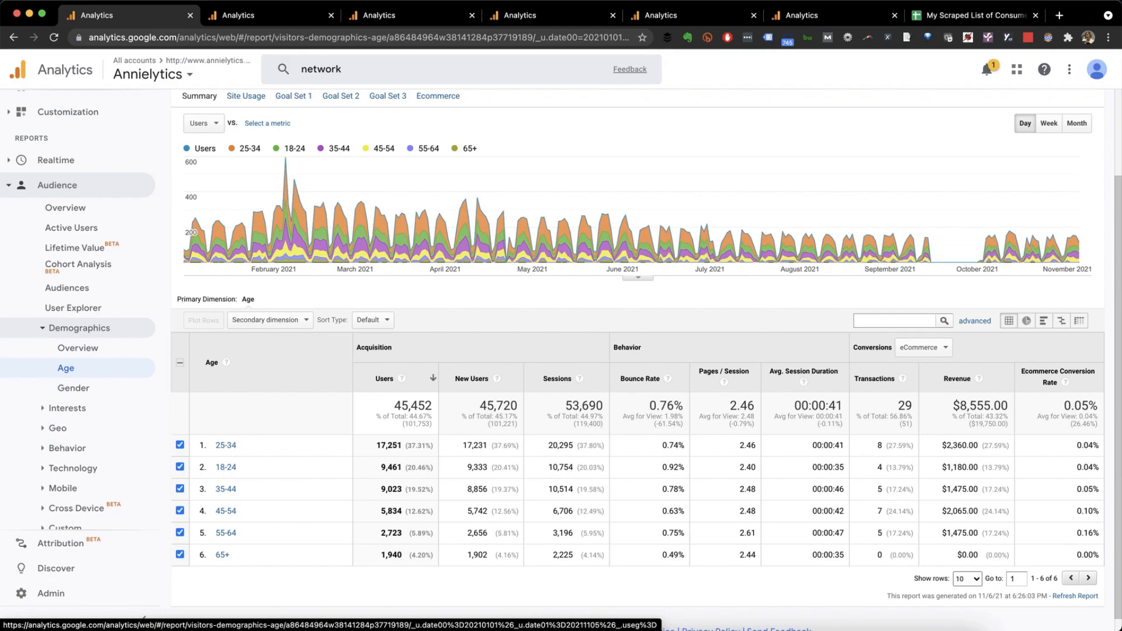
{"action": "scroll", "coordinate": [643, 351], "scroll_direction": "up", "scroll_amount": 4}
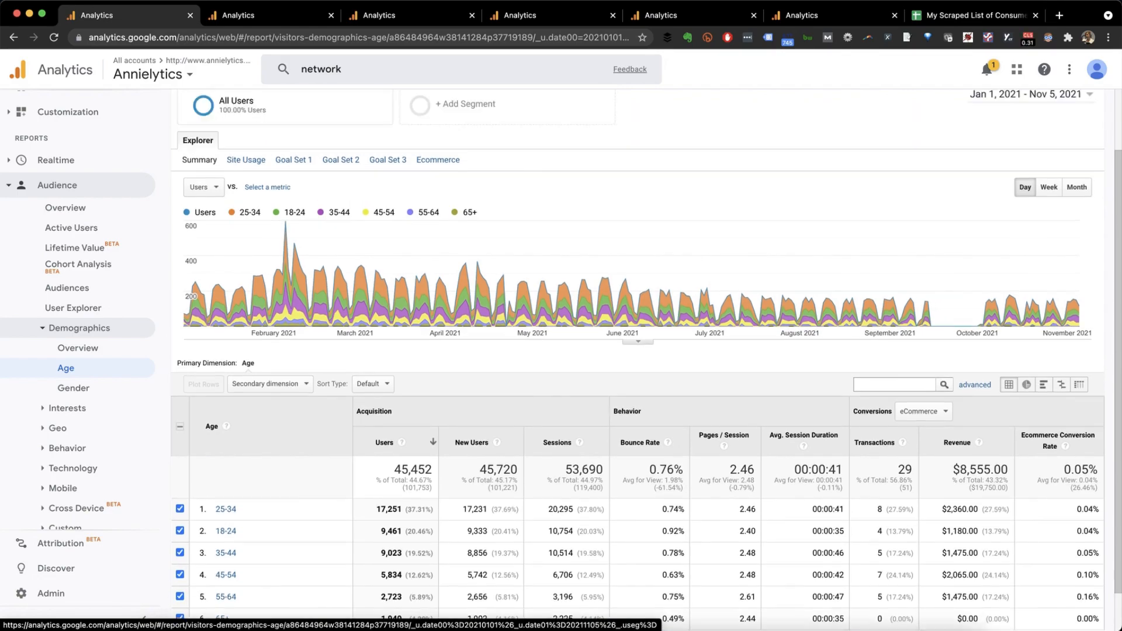
- Start a new segment from the Age report and name it Young People
{"action": "left_click", "coordinate": [508, 148]}
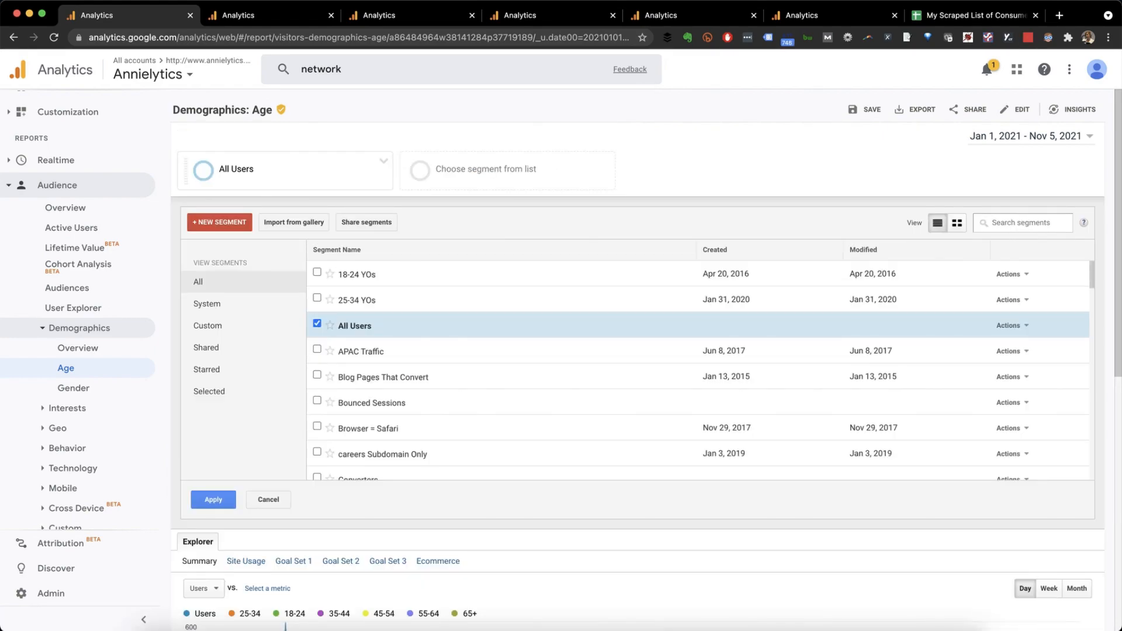
{"action": "scroll", "coordinate": [643, 351], "scroll_direction": "down", "scroll_amount": 3}
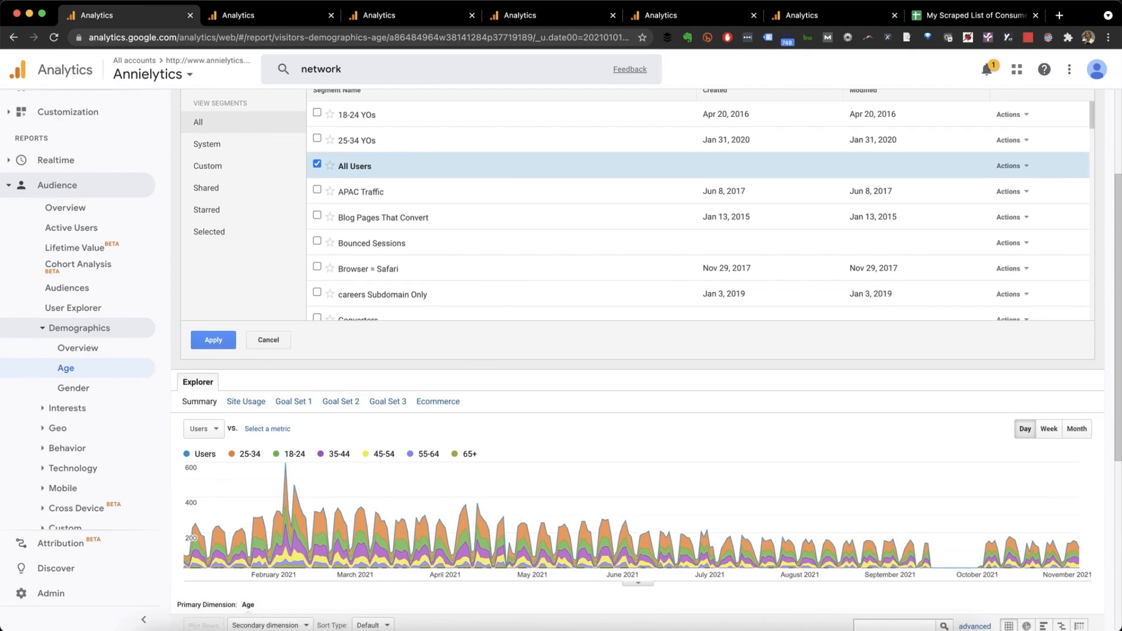
{"action": "scroll", "coordinate": [210, 508], "scroll_direction": "up", "scroll_amount": 3}
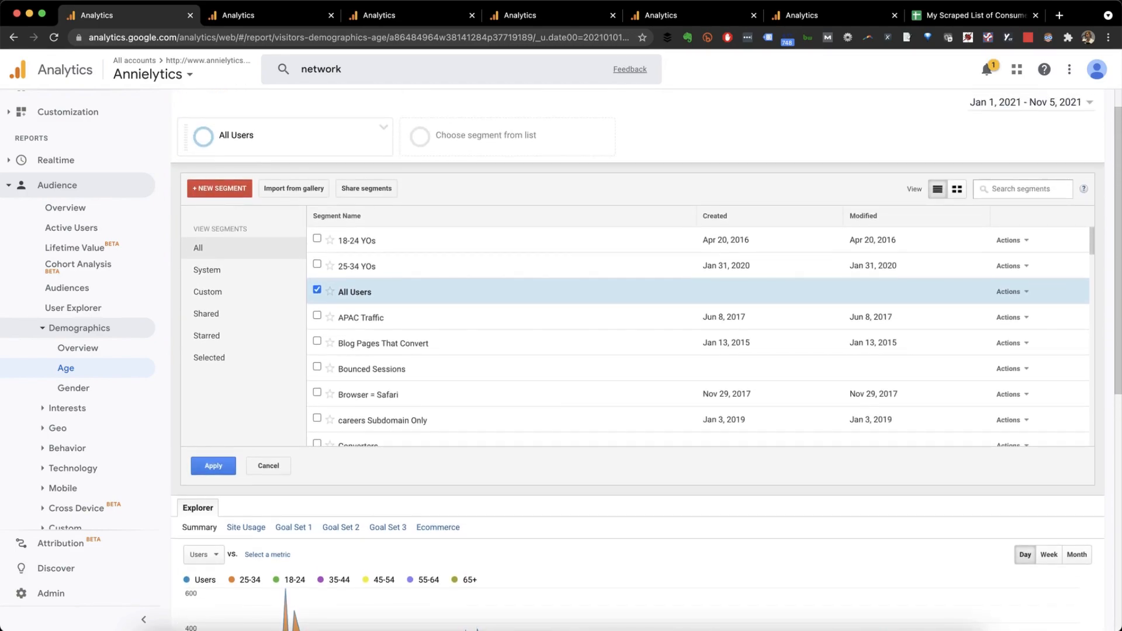
{"action": "left_click", "coordinate": [219, 188]}
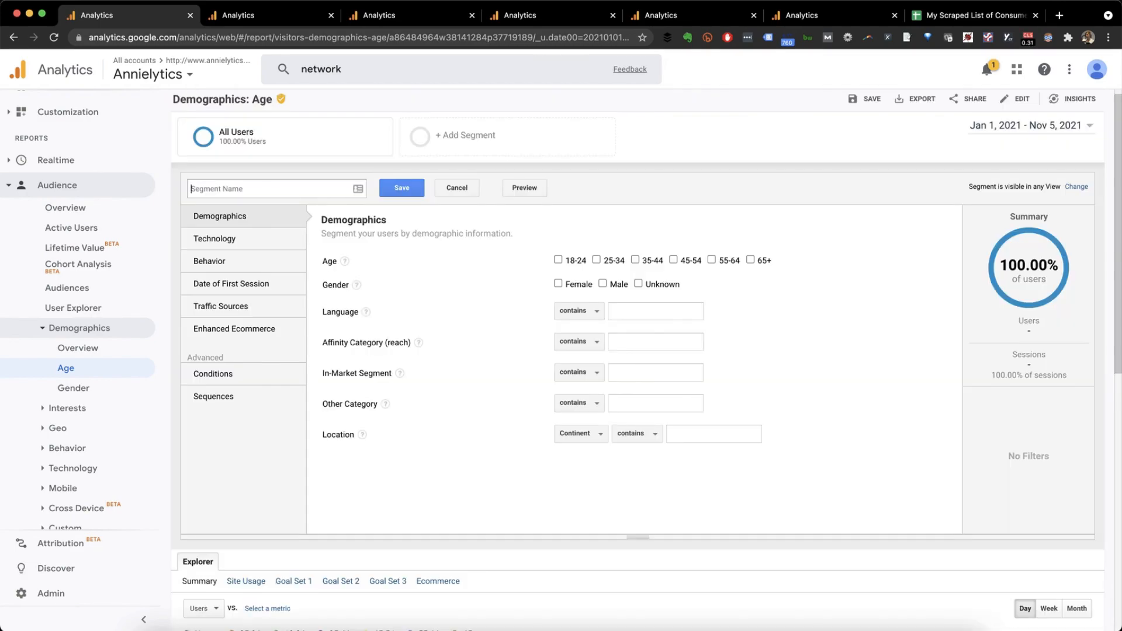
{"action": "type", "text": "Young People"}
- Set the dimension of the Young People segment's condition to Age
{"action": "left_click", "coordinate": [213, 374]}
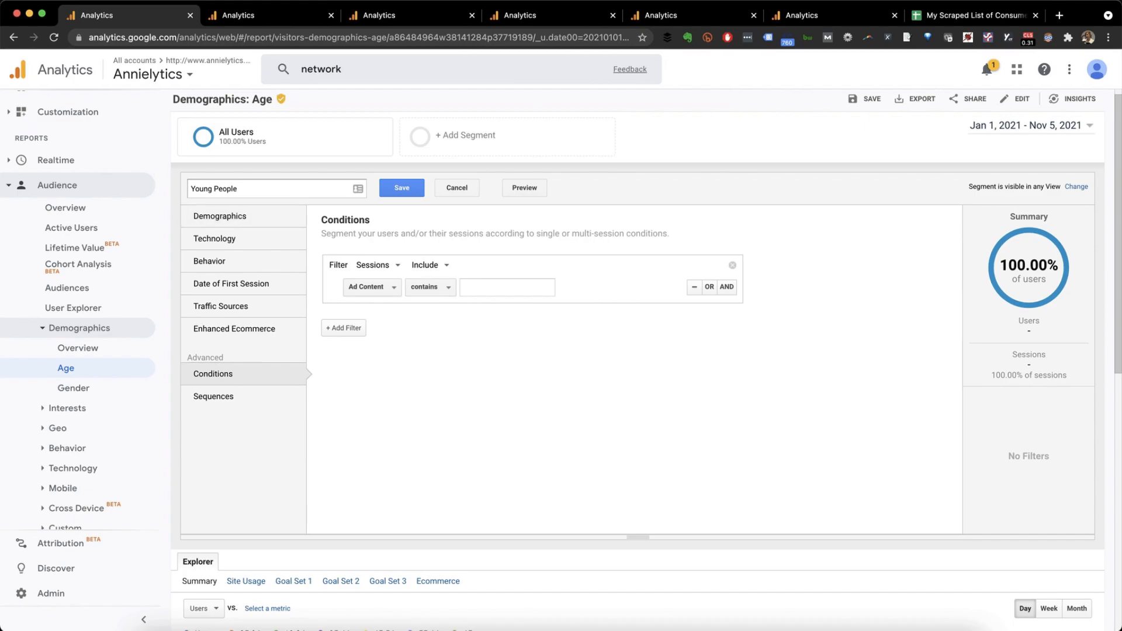
{"action": "left_click", "coordinate": [372, 287]}
{"action": "type", "text": "age"}
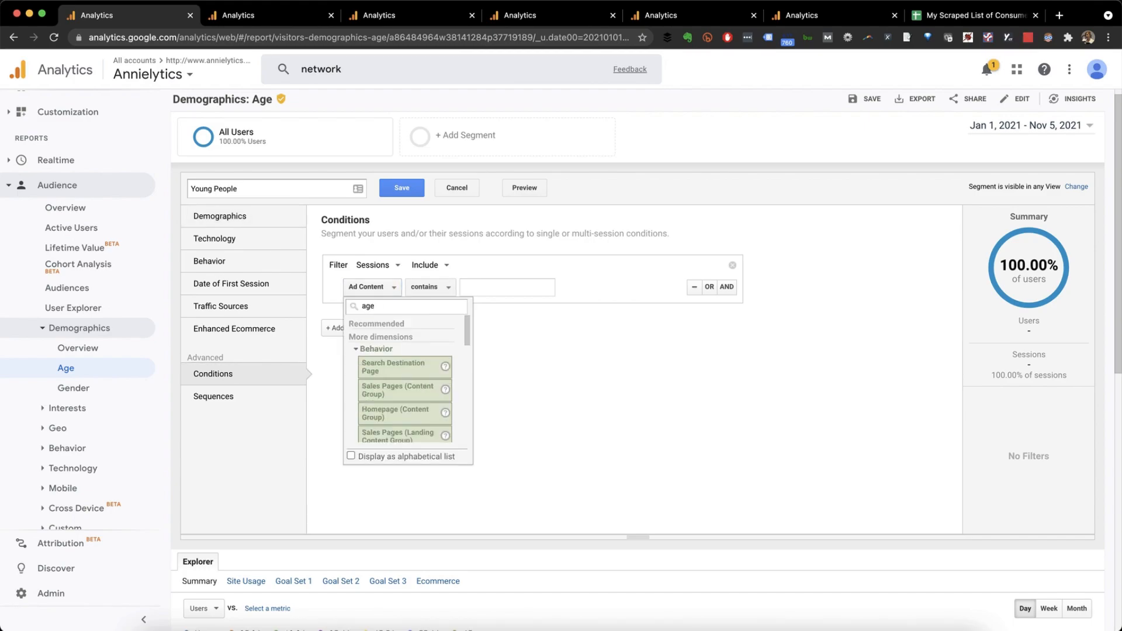
{"action": "scroll", "coordinate": [405, 380], "scroll_direction": "down", "scroll_amount": 8}
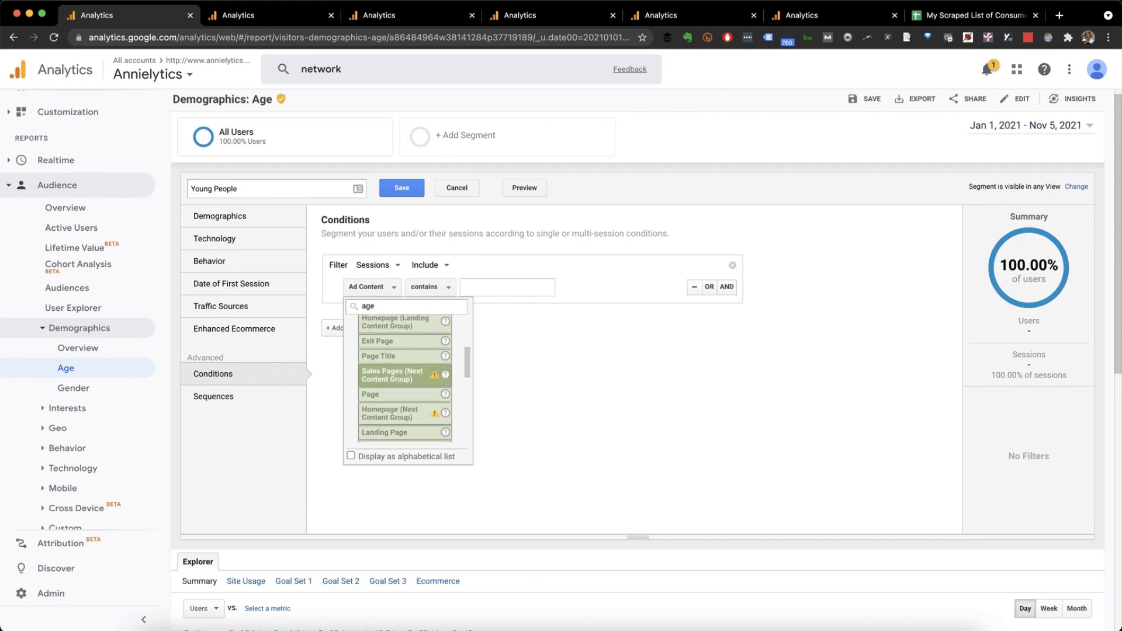
{"action": "scroll", "coordinate": [405, 380], "scroll_direction": "down", "scroll_amount": 6}
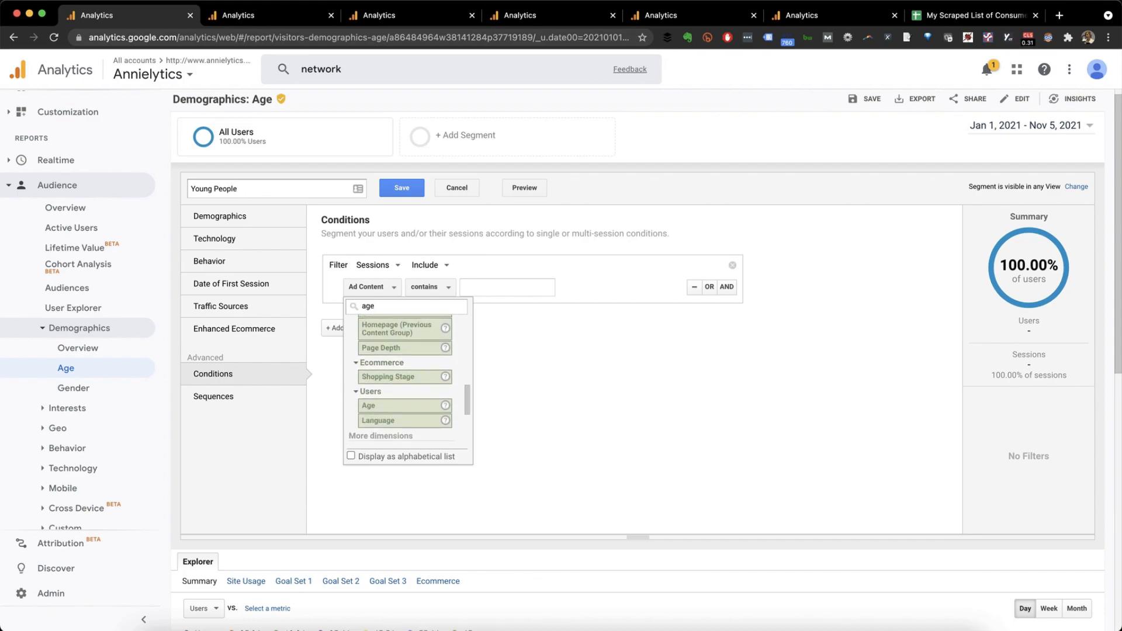
{"action": "left_click", "coordinate": [374, 405]}
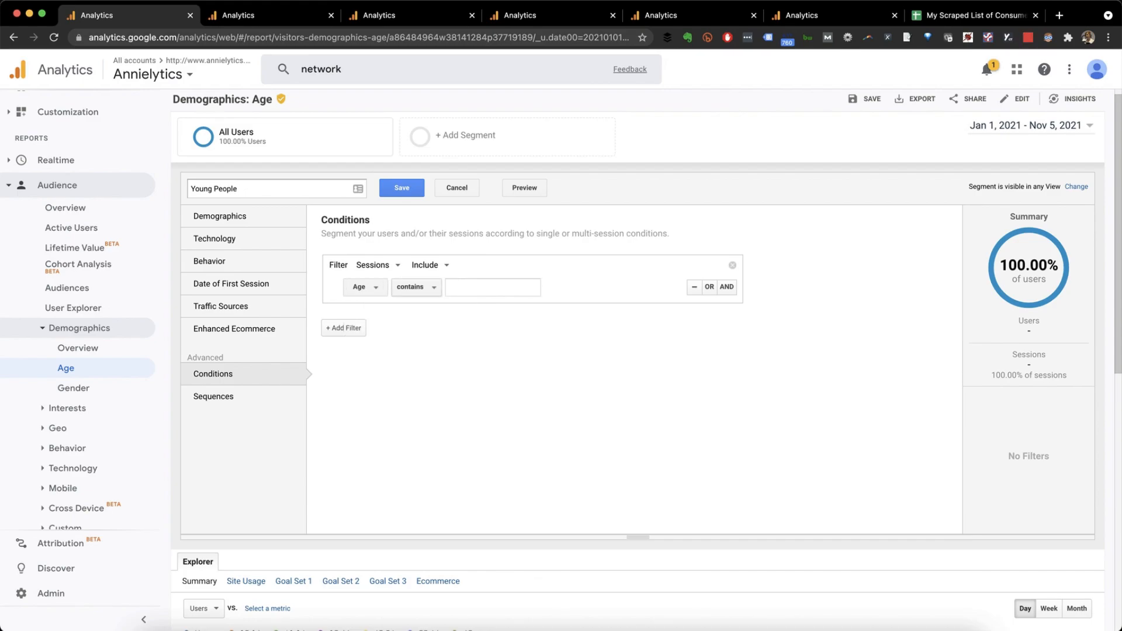
- Set the Age condition to matches regex with the expression 25-34|18-24
{"action": "left_click", "coordinate": [416, 286]}
{"action": "left_click", "coordinate": [434, 380]}
{"action": "left_click", "coordinate": [511, 288]}
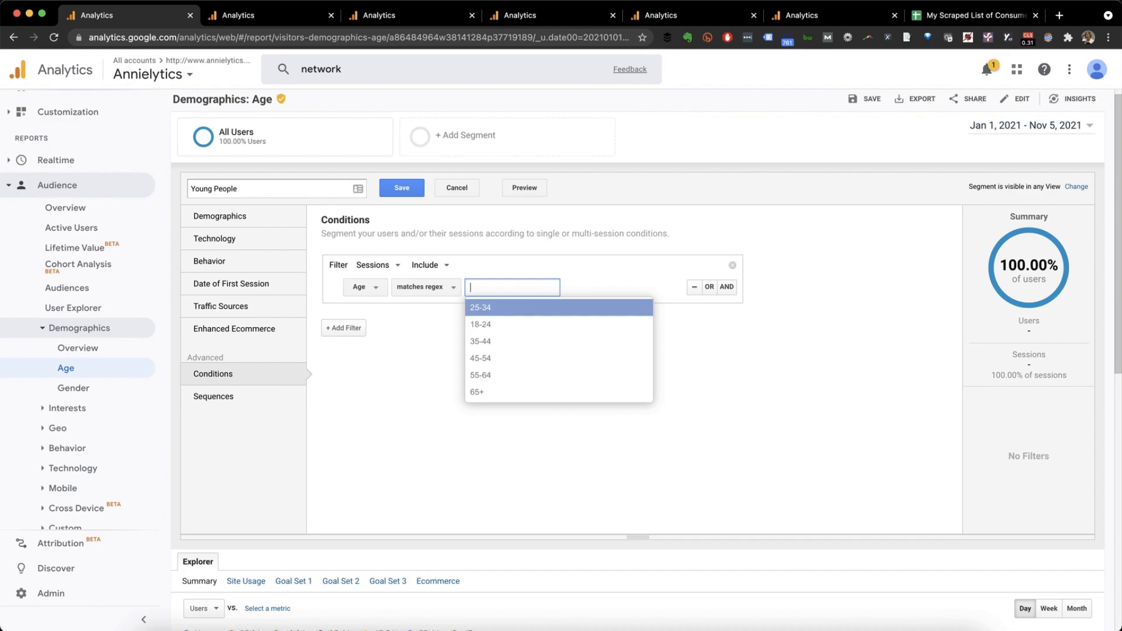
{"action": "key", "text": "Return"}
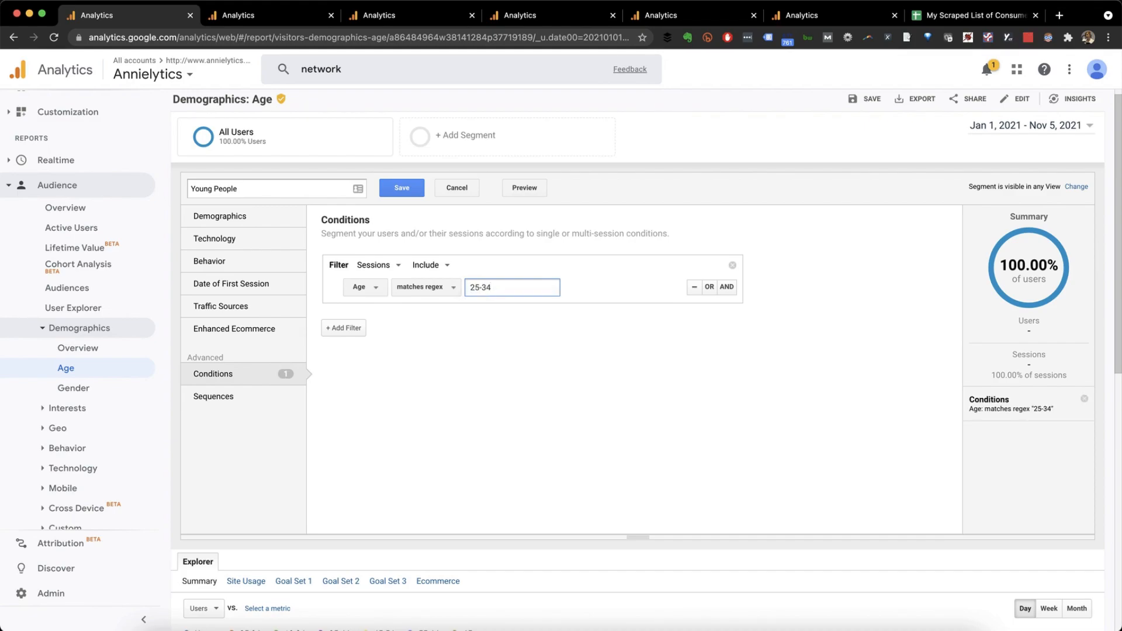
{"action": "type", "text": "|18-24"}
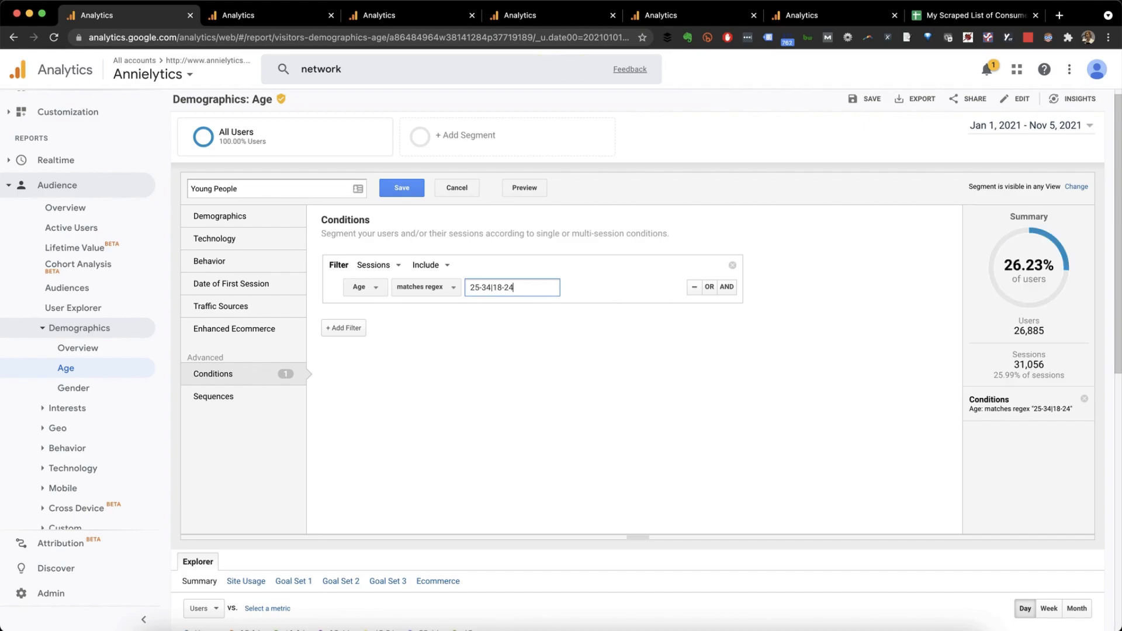
- Save the Young People segment so it is applied to the Age report
{"action": "left_click", "coordinate": [401, 187]}
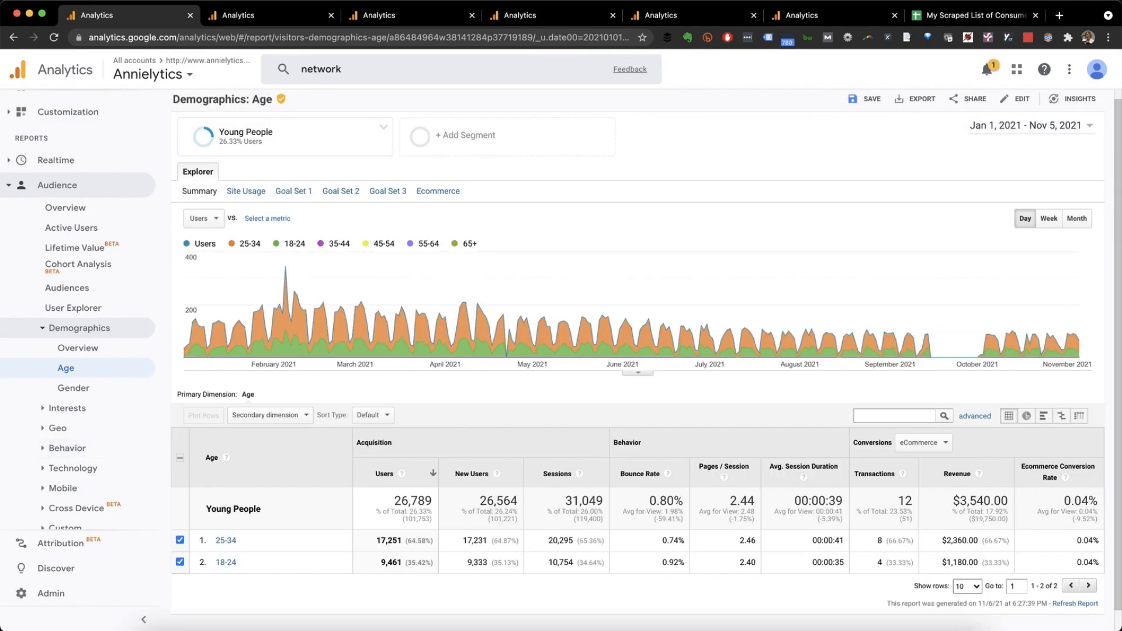
- Open the Geo Location report and examine the map and country table for the Young People segment
{"action": "scroll", "coordinate": [82, 447], "scroll_direction": "down", "scroll_amount": 1}
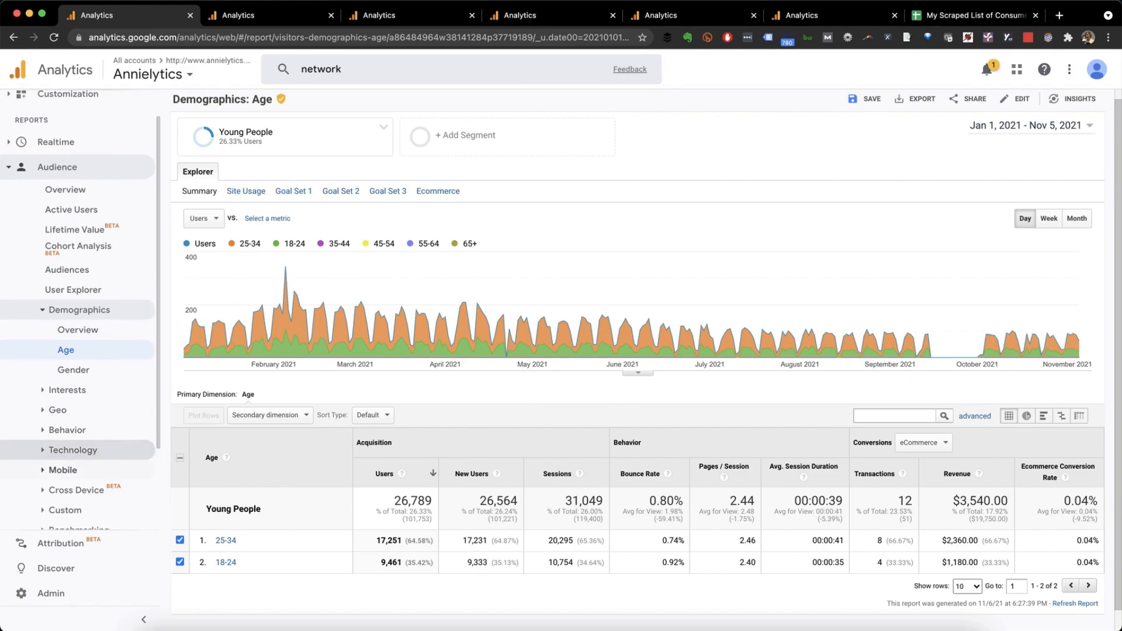
{"action": "left_click", "coordinate": [59, 410]}
{"action": "left_click", "coordinate": [76, 429]}
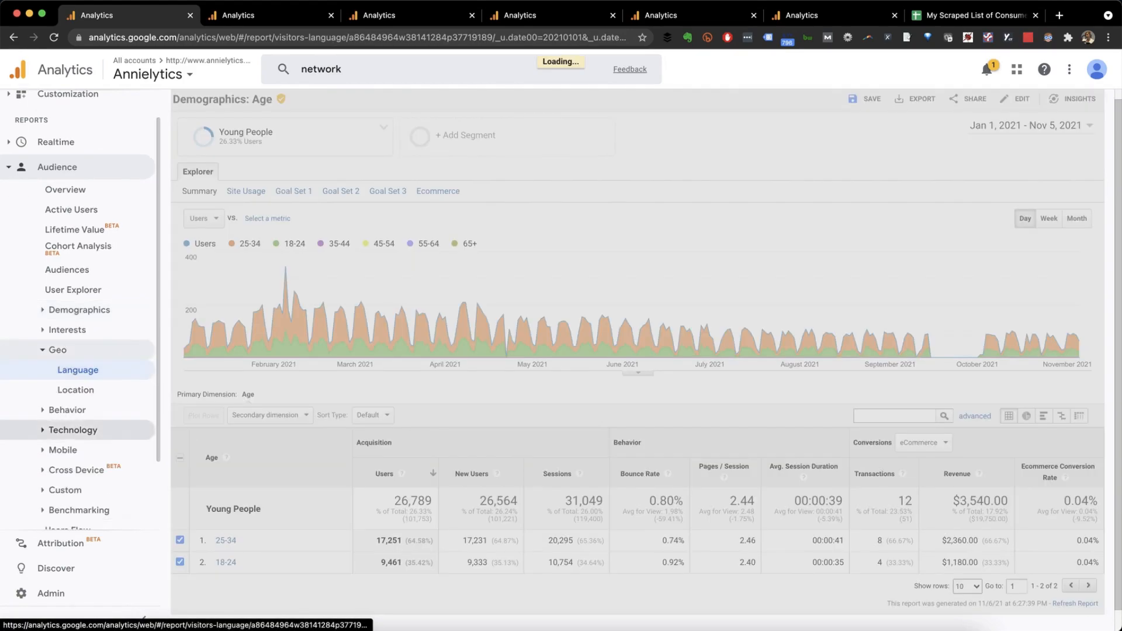
{"action": "left_click", "coordinate": [75, 390]}
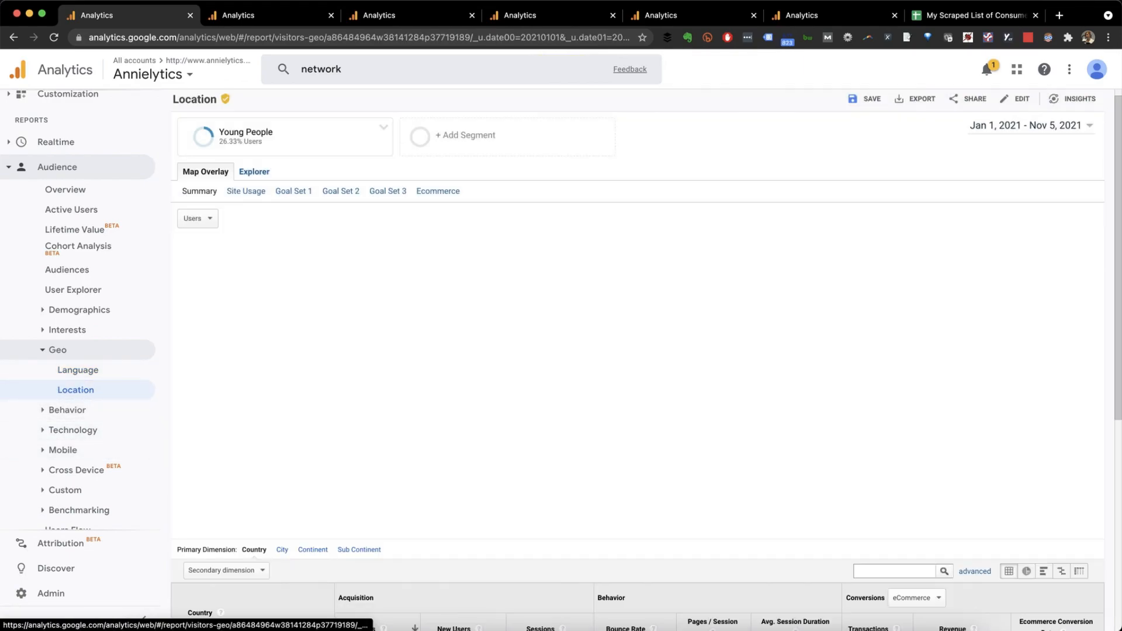
{"action": "scroll", "coordinate": [637, 351], "scroll_direction": "down", "scroll_amount": 5}
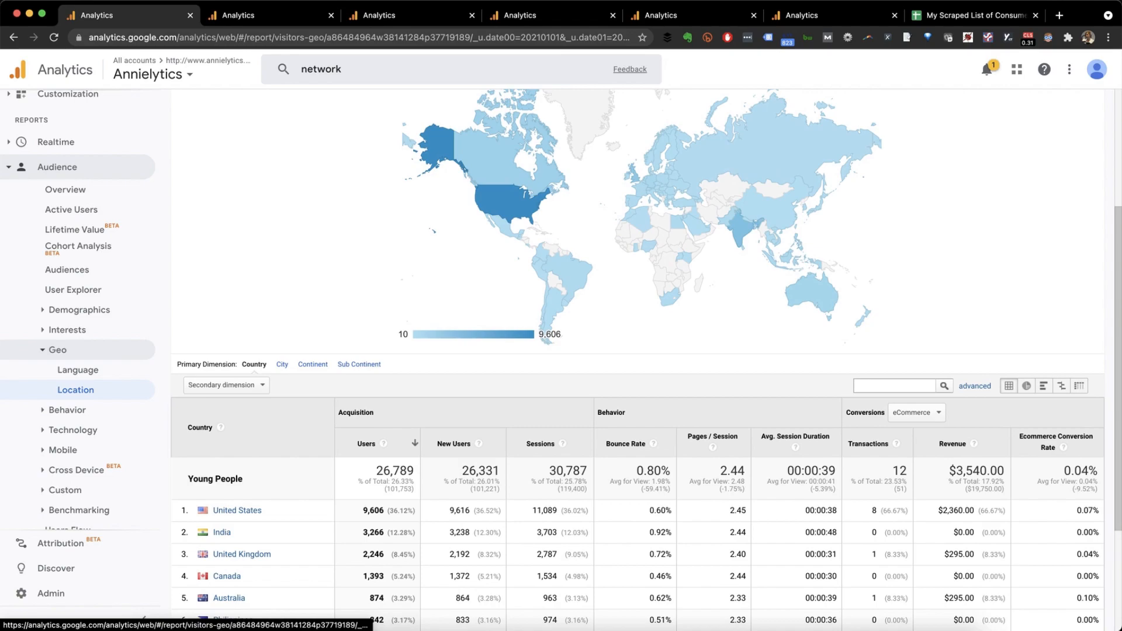
{"action": "scroll", "coordinate": [637, 350], "scroll_direction": "down", "scroll_amount": 1}
{"action": "scroll", "coordinate": [646, 359], "scroll_direction": "down", "scroll_amount": 2}
{"action": "scroll", "coordinate": [646, 360], "scroll_direction": "up", "scroll_amount": 6}
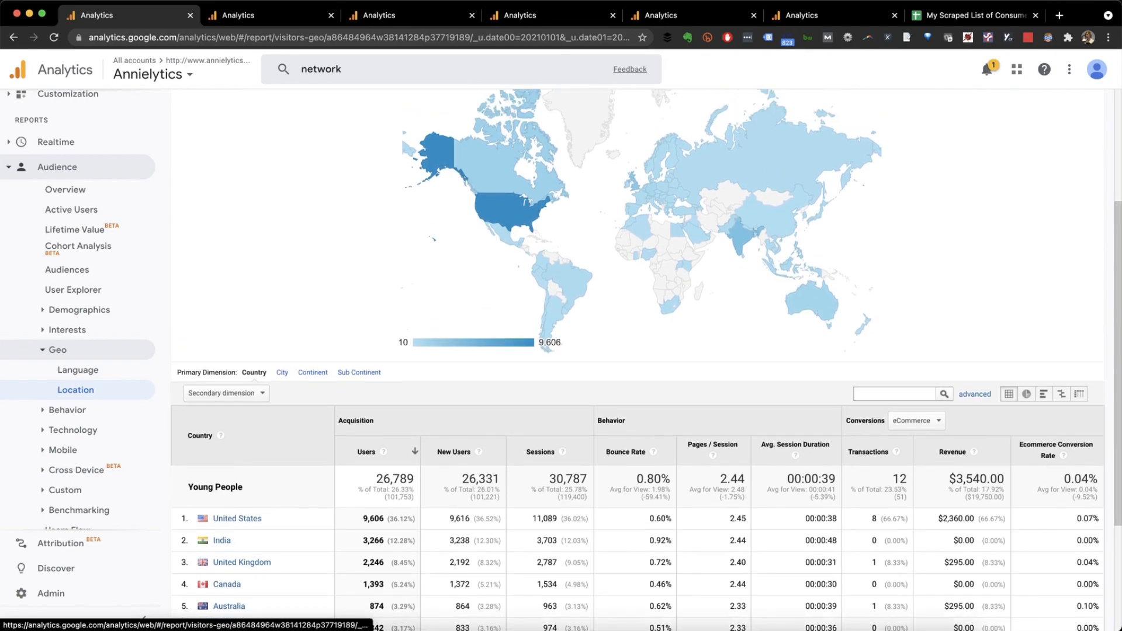